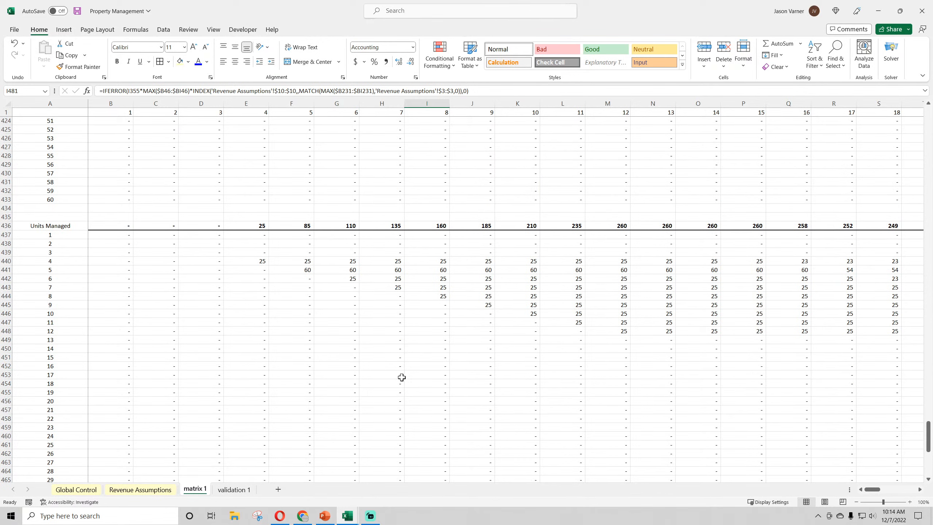
Save the workbook and review the Units Managed totals for months 11 to 13 on the matrix 1 sheet
click(78, 11)
click(575, 223)
click(606, 225)
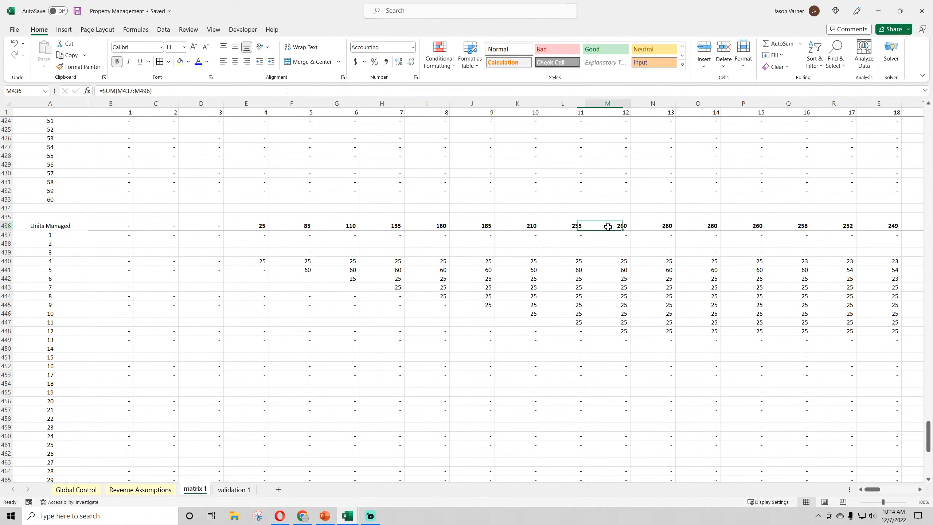
click(660, 225)
Review the Per Unit Fee and Flat Monthly Fee inputs on the Revenue Assumptions sheet
click(141, 489)
drag(169, 307, 257, 305)
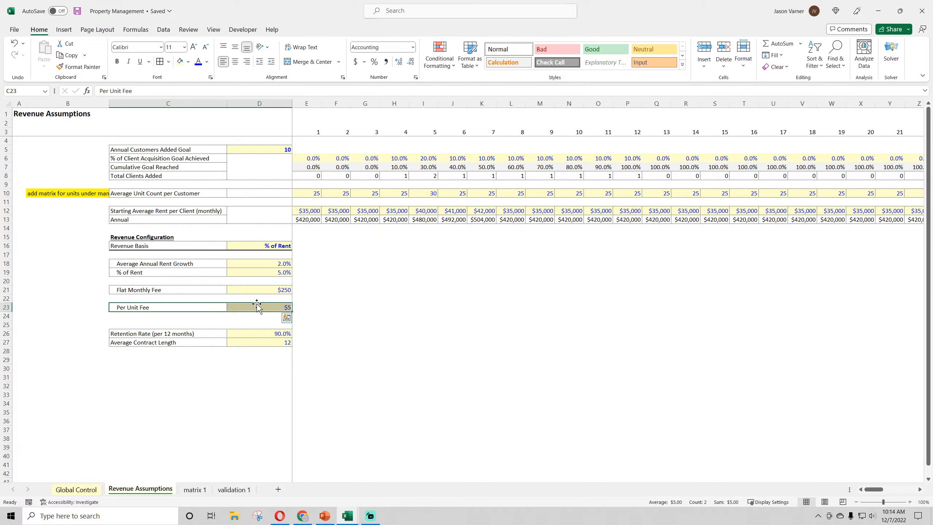
click(226, 290)
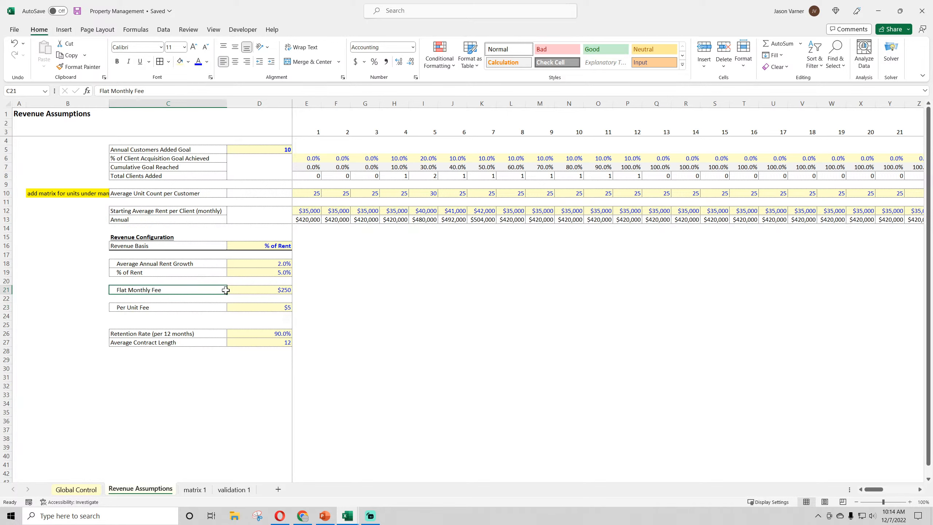
drag(226, 290, 236, 290)
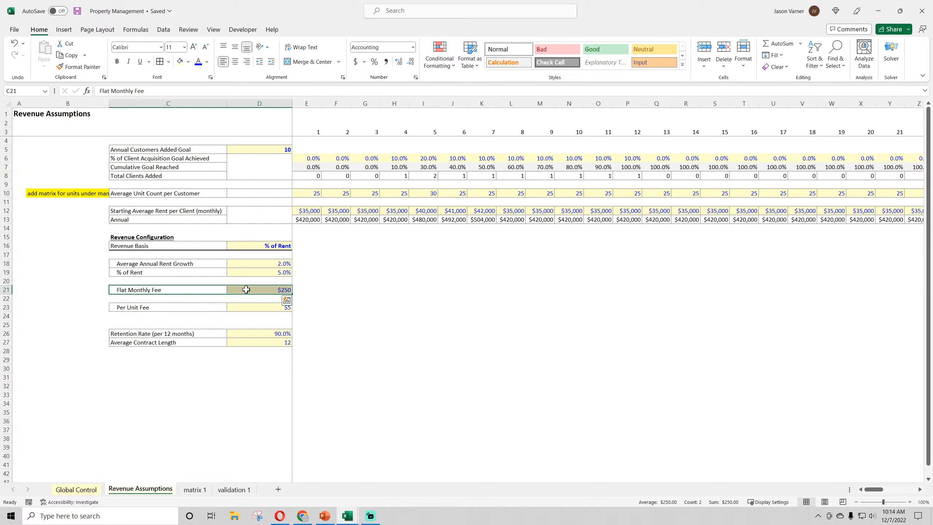
click(273, 291)
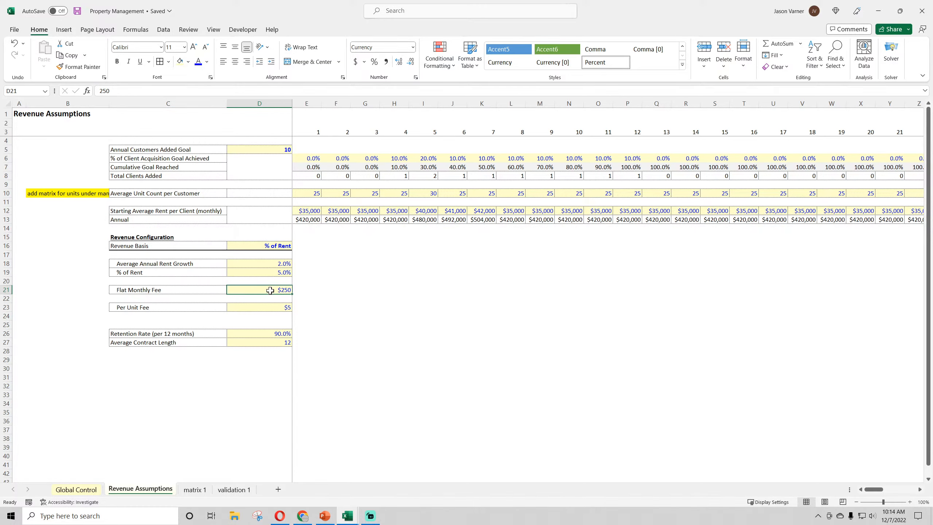
Examine the rent formula in column I of matrix 1, tracing its referenced blocks and the starting average rents on Revenue Assumptions
click(195, 490)
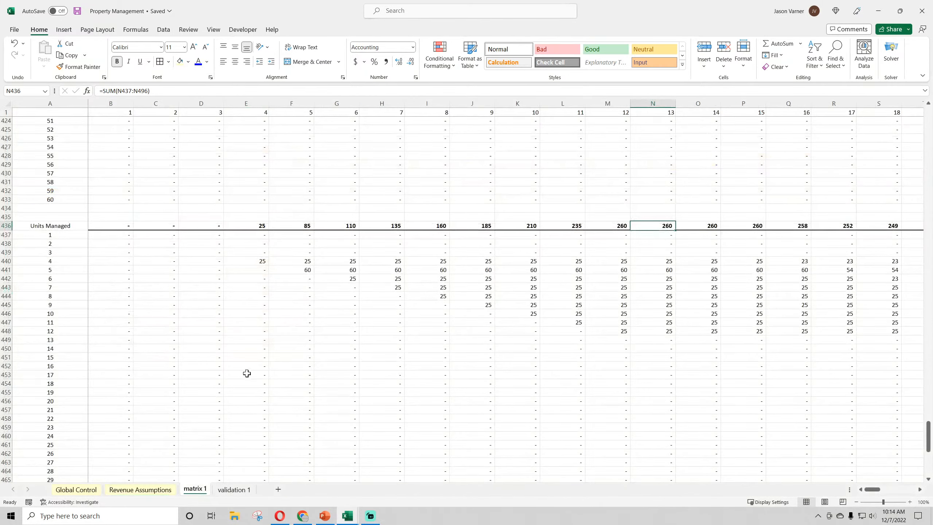
scroll(246, 371, up, 20)
scroll(246, 370, down, 19)
double_click(427, 347)
scroll(381, 373, up, 20)
scroll(381, 374, up, 4)
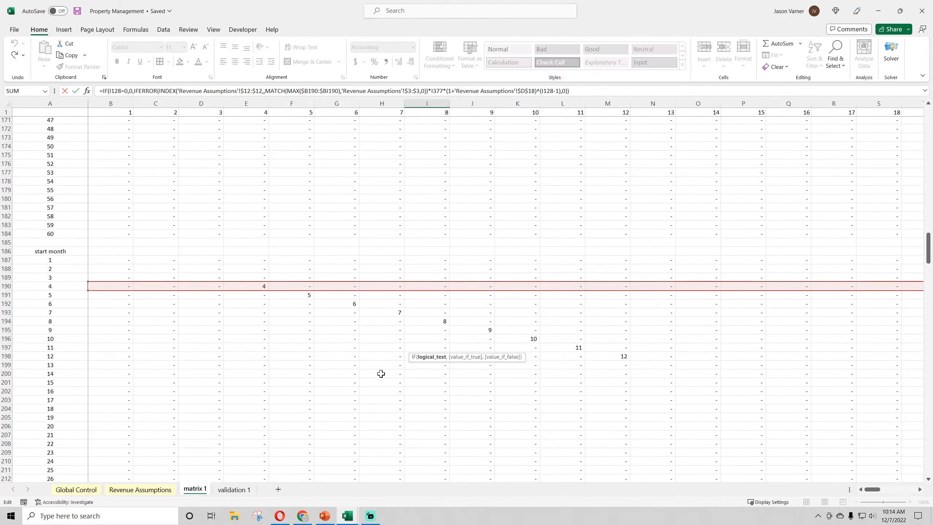
scroll(365, 371, up, 4)
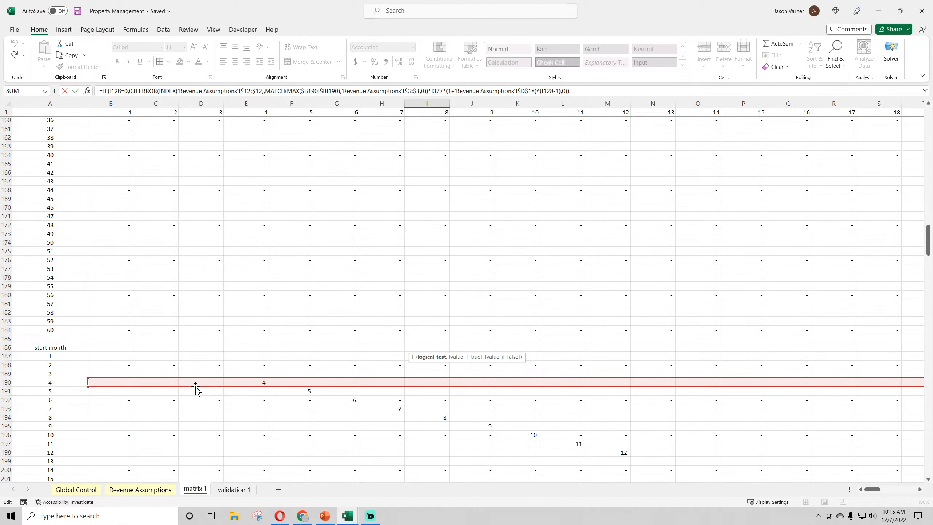
scroll(264, 380, down, 2)
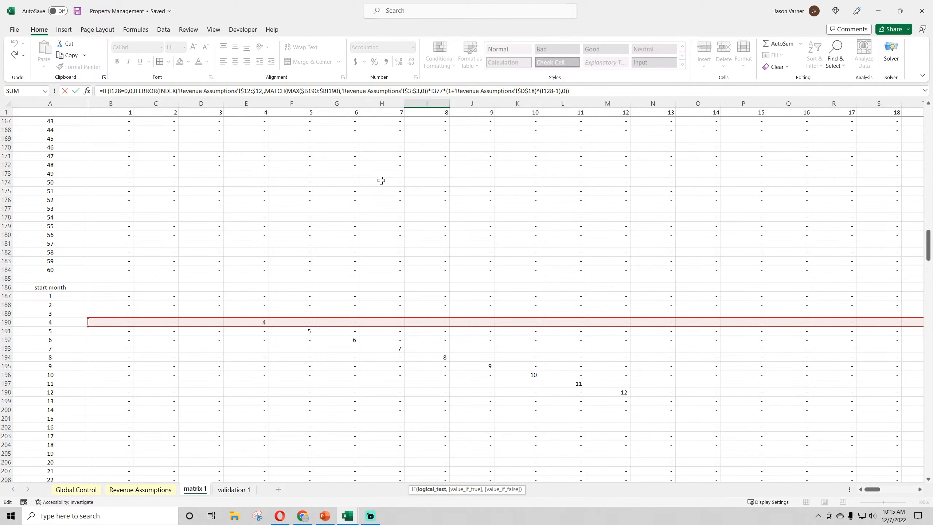
scroll(393, 373, down, 20)
scroll(398, 391, down, 18)
scroll(398, 391, down, 15)
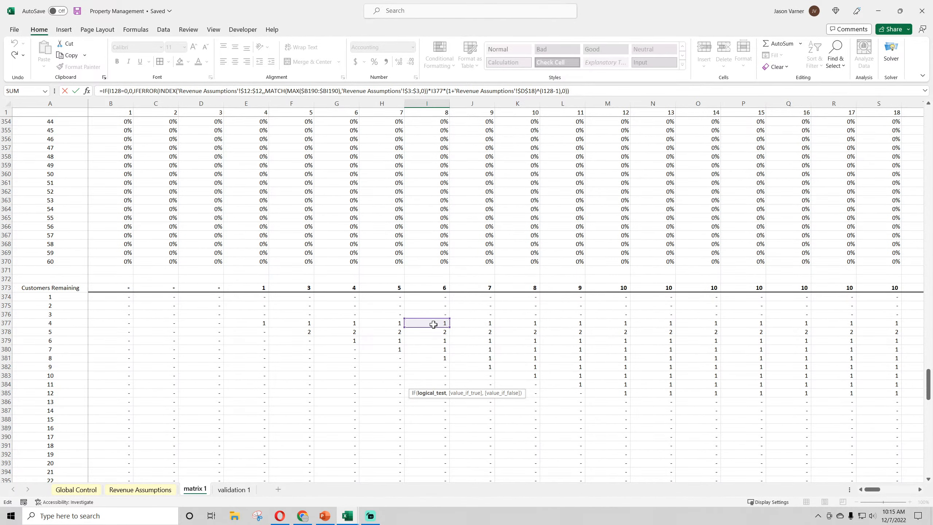
key(Return)
click(126, 491)
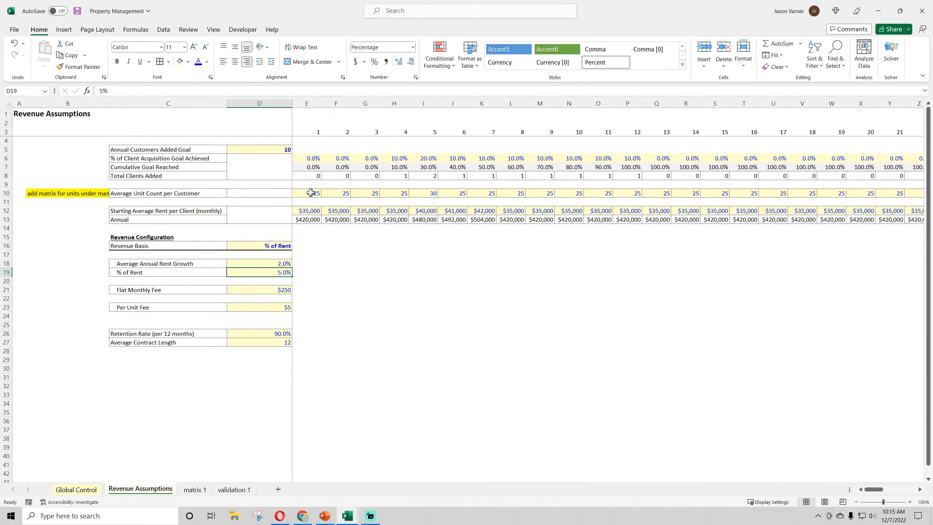
drag(309, 209, 366, 209)
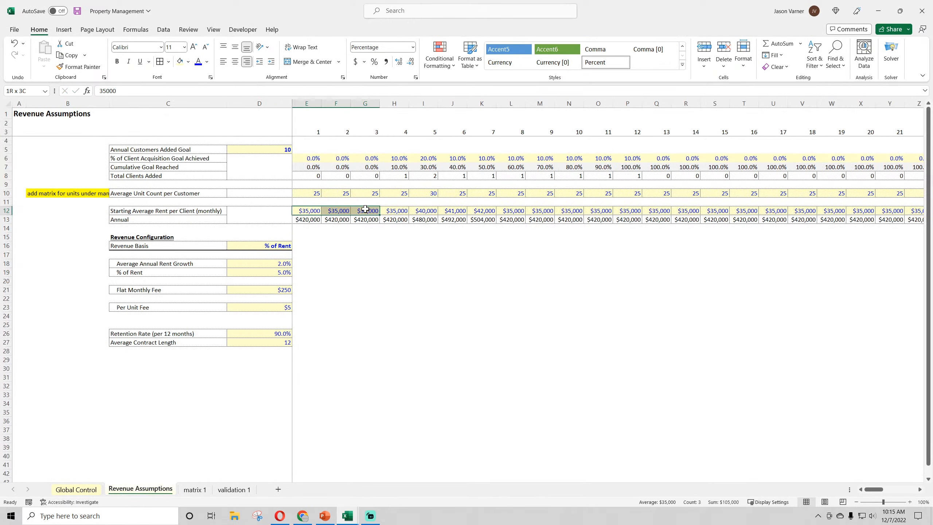
right_click(166, 272)
click(192, 432)
click(335, 315)
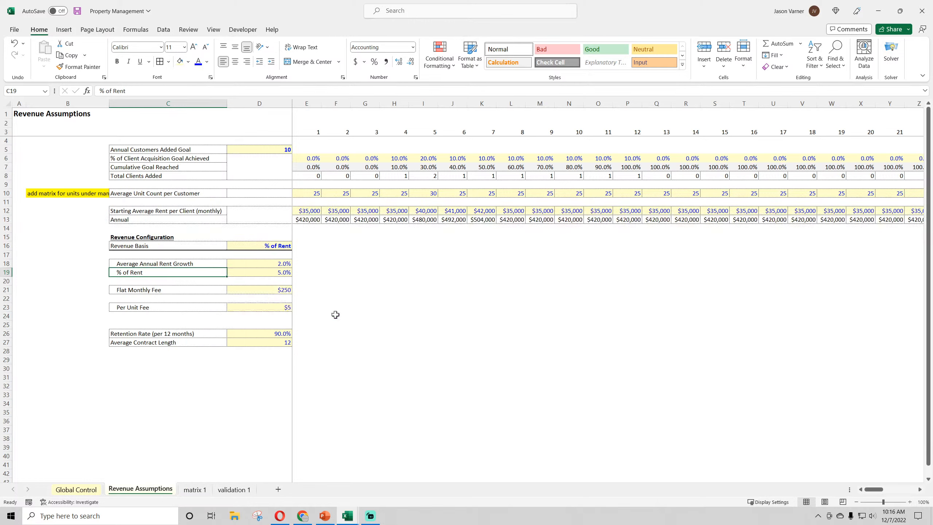
Add a note to the % of Rent label reading "% of Rent Captured as Property Management Fees" and save the workbook
right_click(139, 272)
click(169, 443)
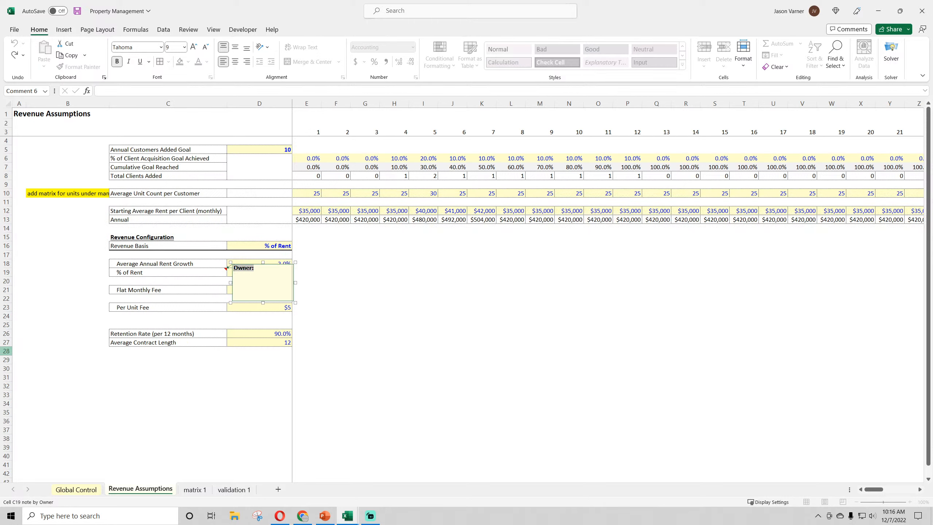
text(% of Rent)
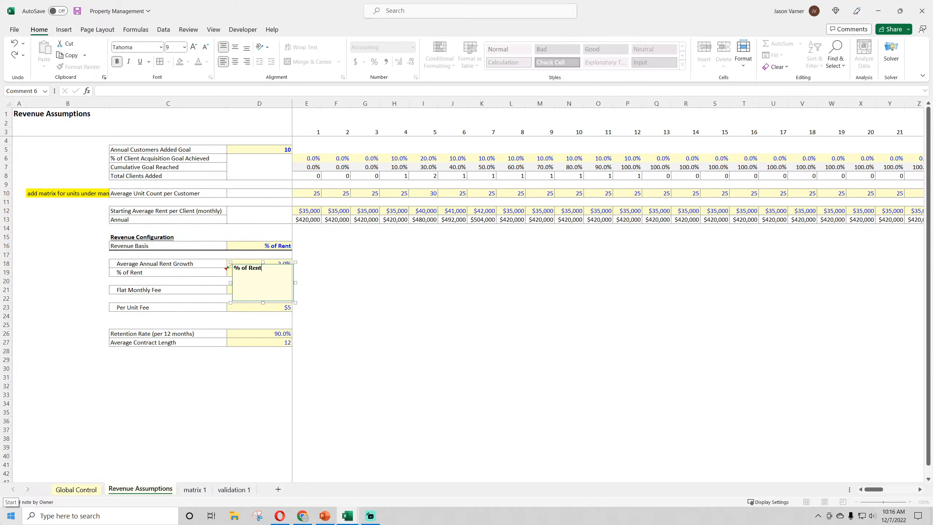
text( Captured as Property manag)
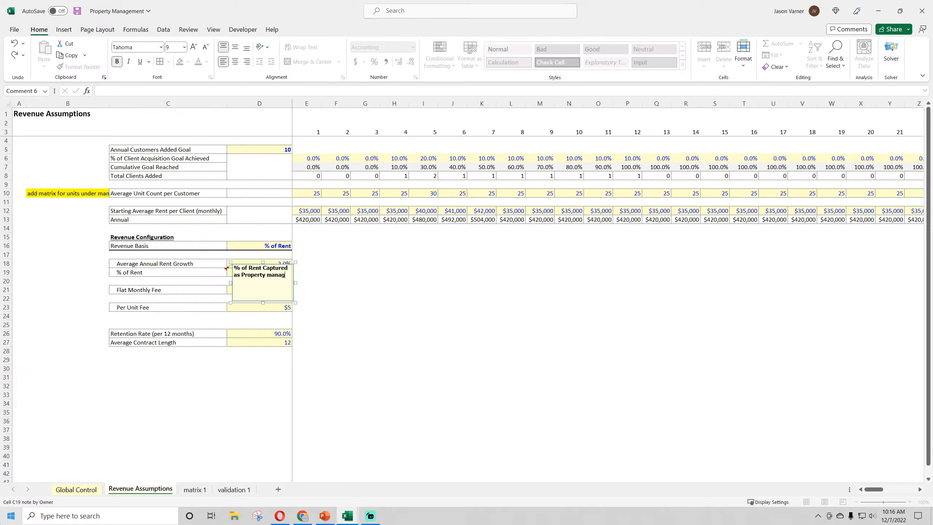
key(BackSpace)
key(BackSpace)
key(BackSpace)
key(BackSpace)
key(BackSpace)
text(manag)
key(BackSpace)
key(BackSpace)
key(BackSpace)
key(BackSpace)
key(BackSpace)
text(Management Fees)
click(181, 395)
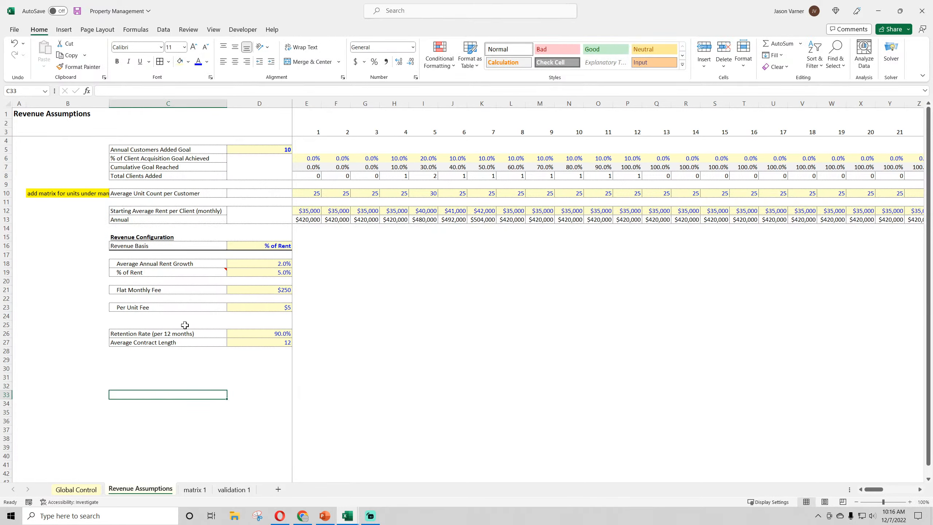
click(77, 11)
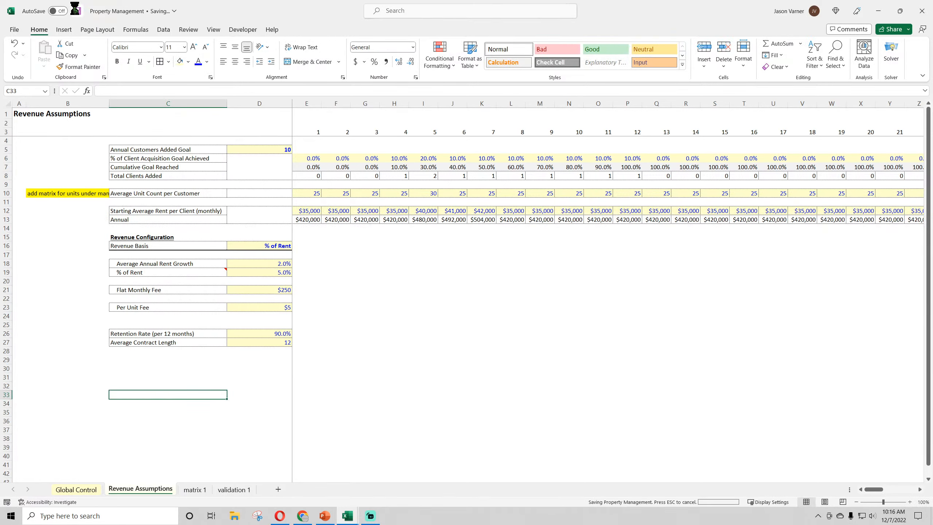
Remove the yellow-highlighted matrix reminder beside Average Unit Count per Customer and save the workbook
click(277, 272)
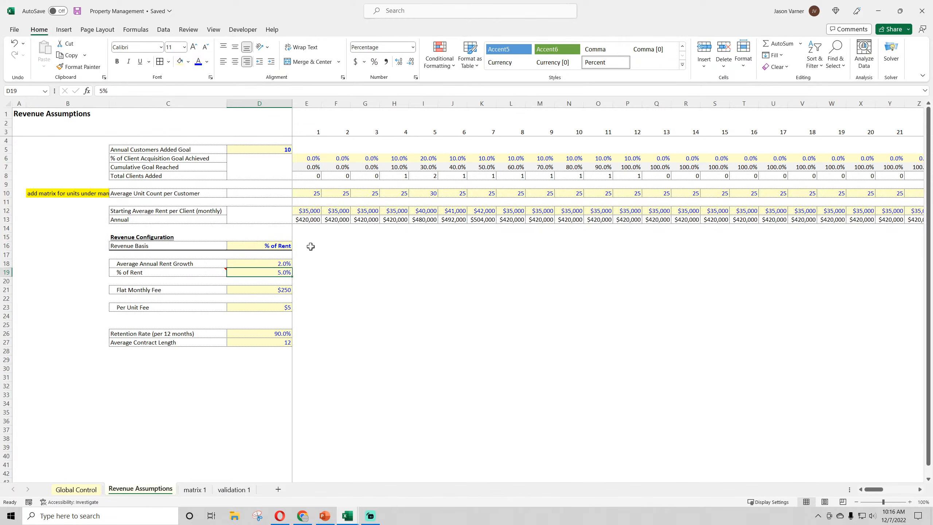
drag(314, 157, 452, 222)
click(50, 184)
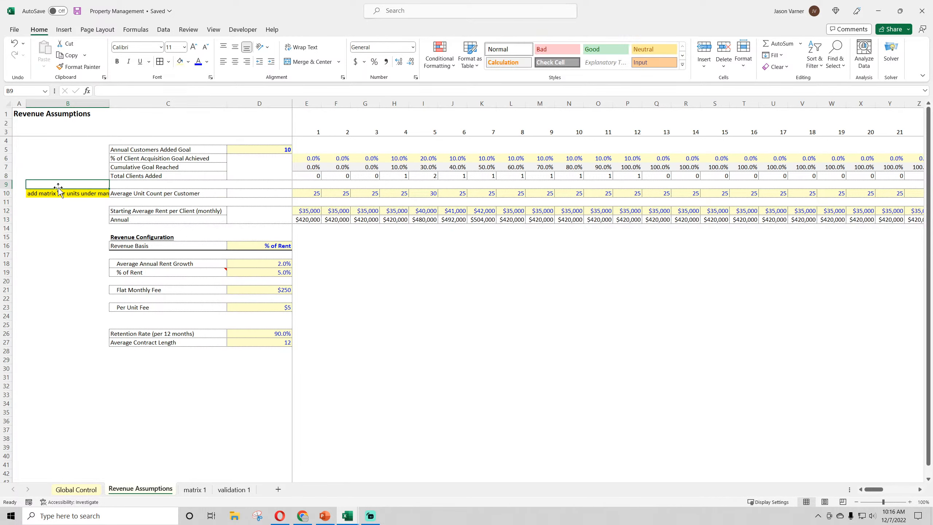
drag(108, 188, 58, 236)
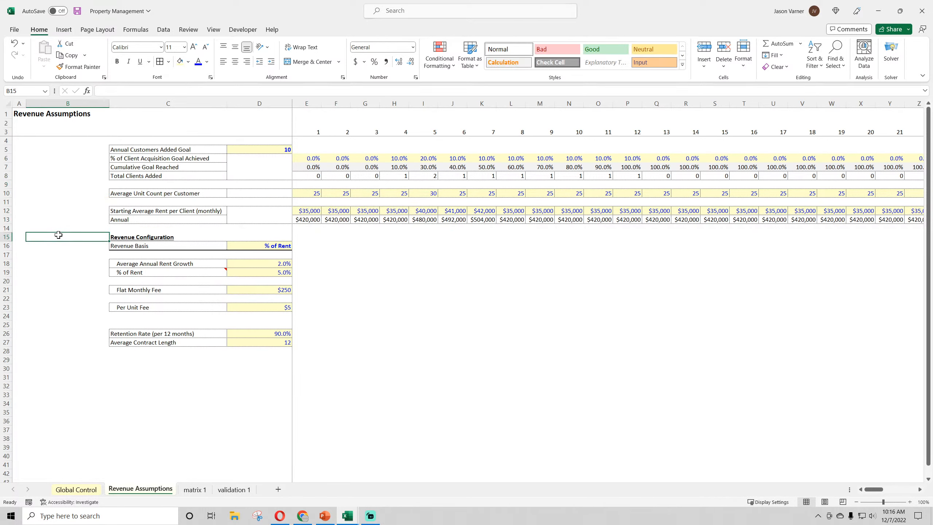
click(159, 237)
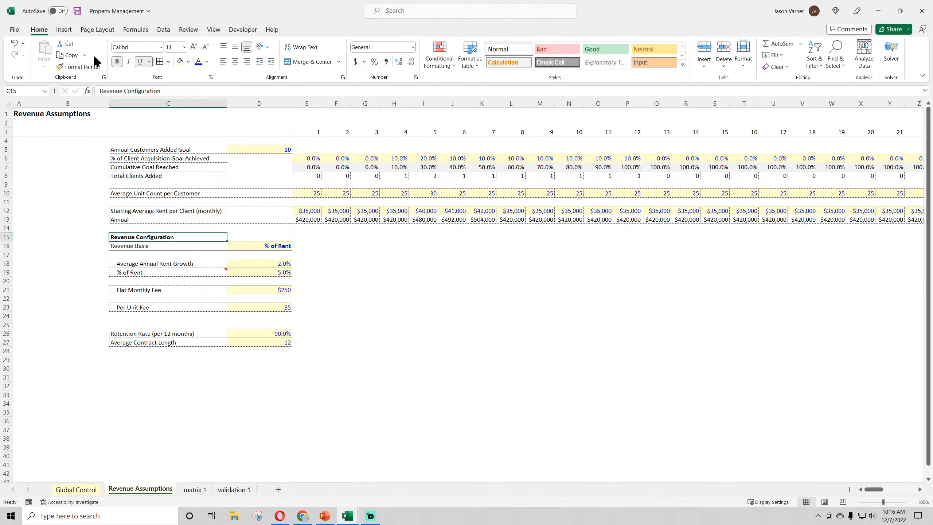
click(79, 13)
Review the fee inputs under Revenue Configuration and choose % of Rent as the Revenue Basis
click(267, 261)
drag(267, 261, 181, 309)
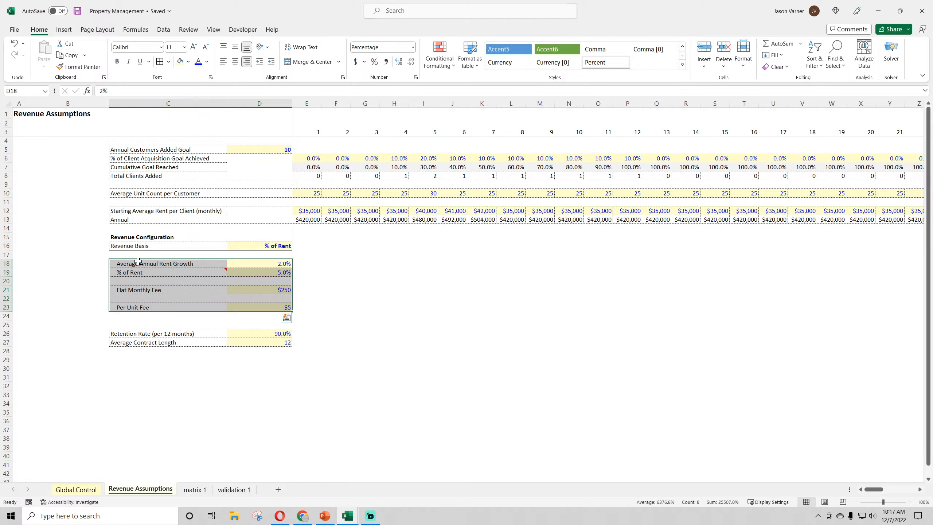
click(273, 246)
click(296, 246)
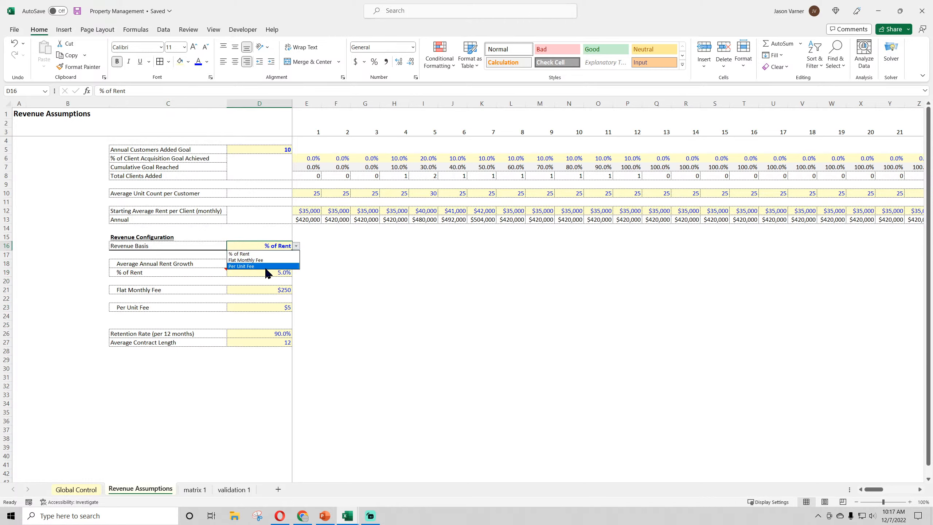
click(257, 254)
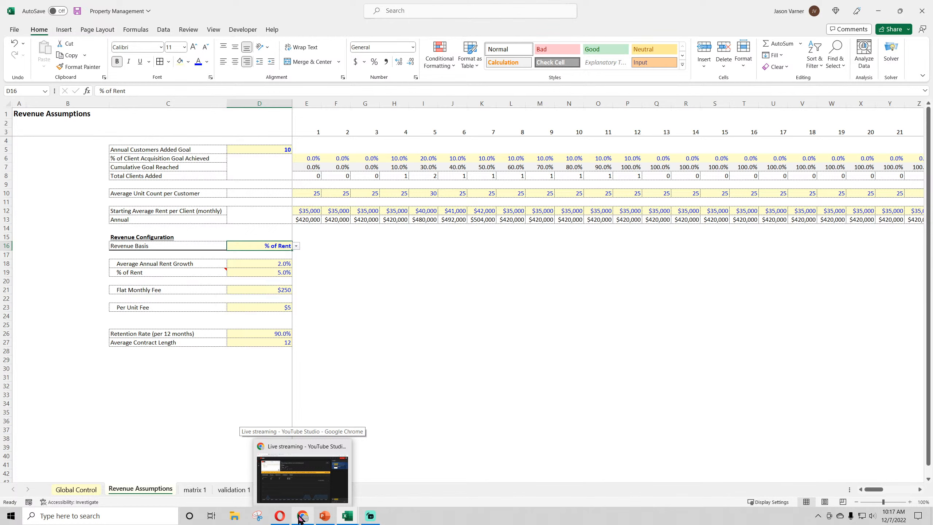
click(399, 403)
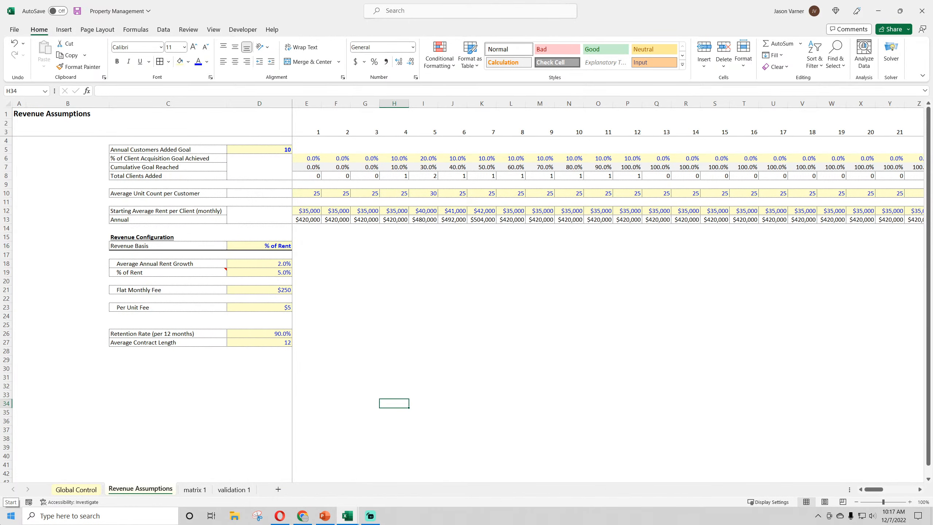
click(511, 308)
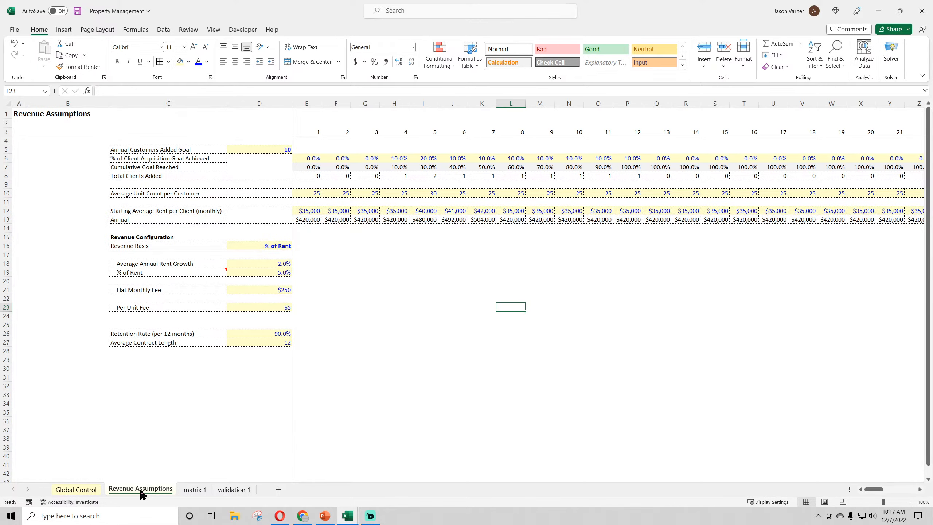
Insert a new worksheet directly after Revenue Assumptions and rename it Variable Costs
click(278, 490)
click(160, 493)
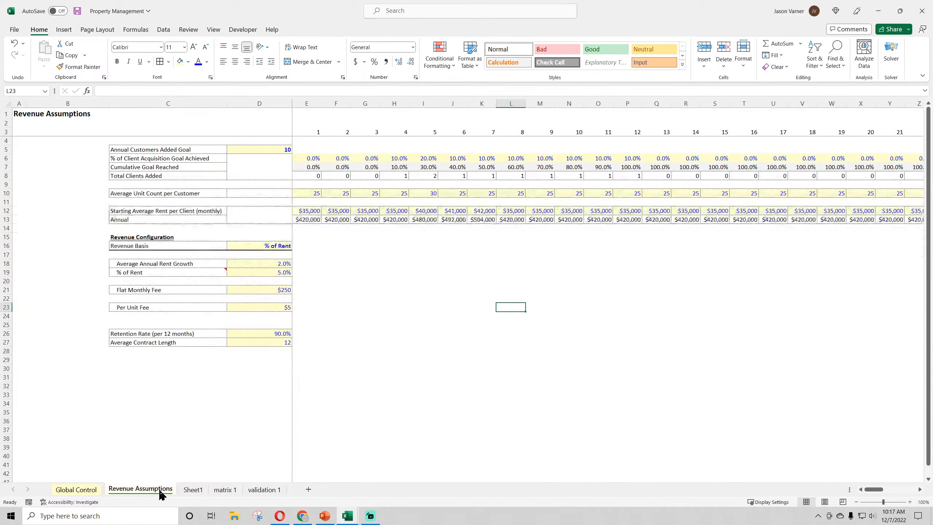
click(200, 493)
right_click(198, 492)
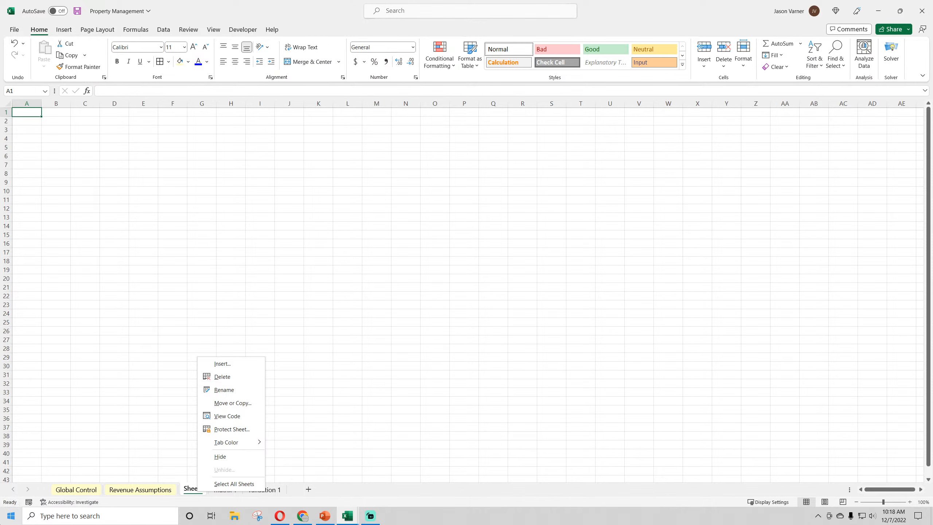
click(235, 390)
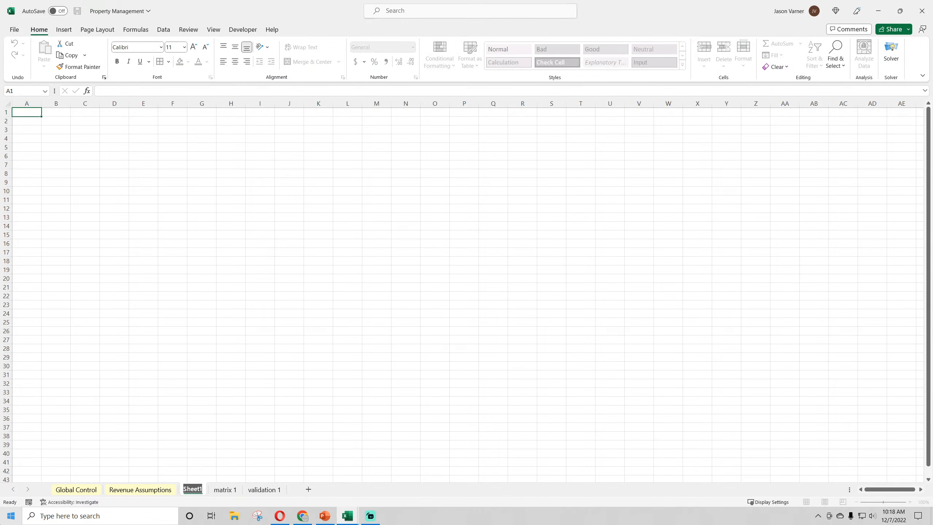
text(V)
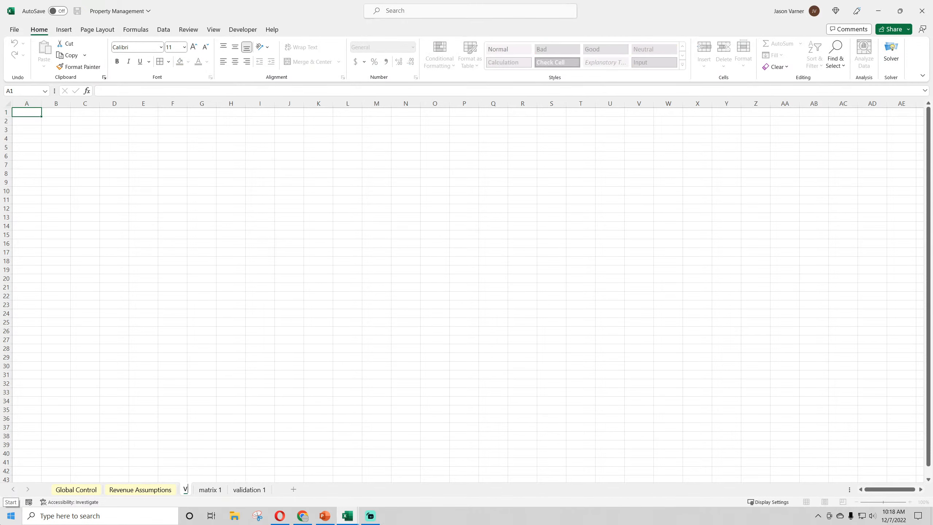
text(ariable Costs)
key(Return)
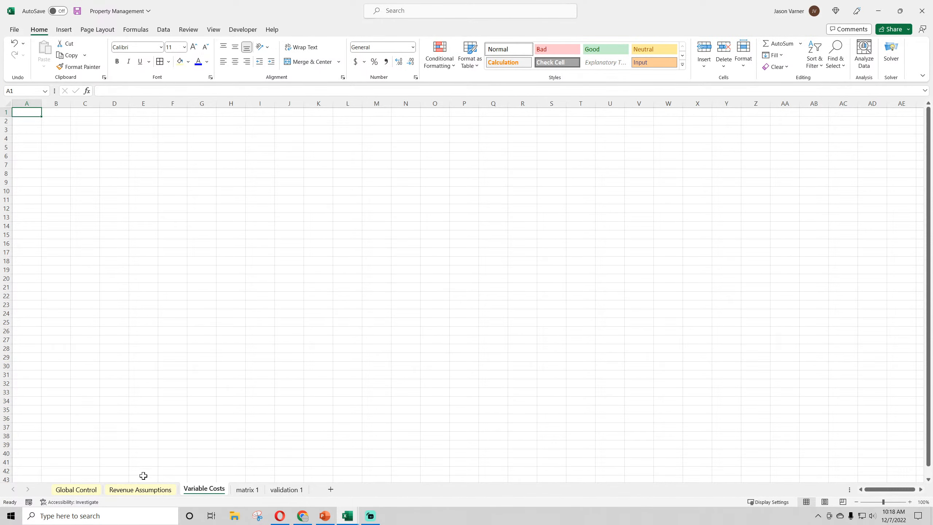
Enter in Revenue Assumptions!B16: "This section is to choose which primary method is used for management fees. There are three options and only one works at a time."
click(141, 489)
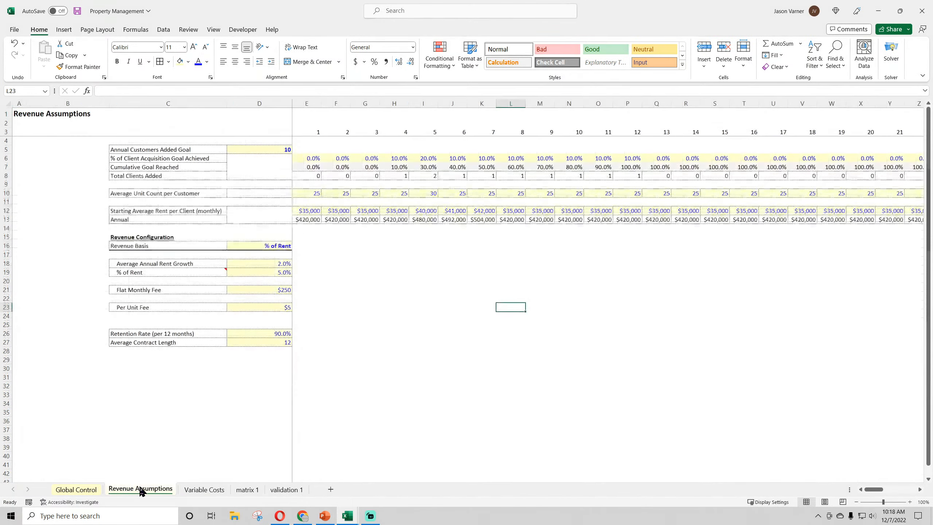
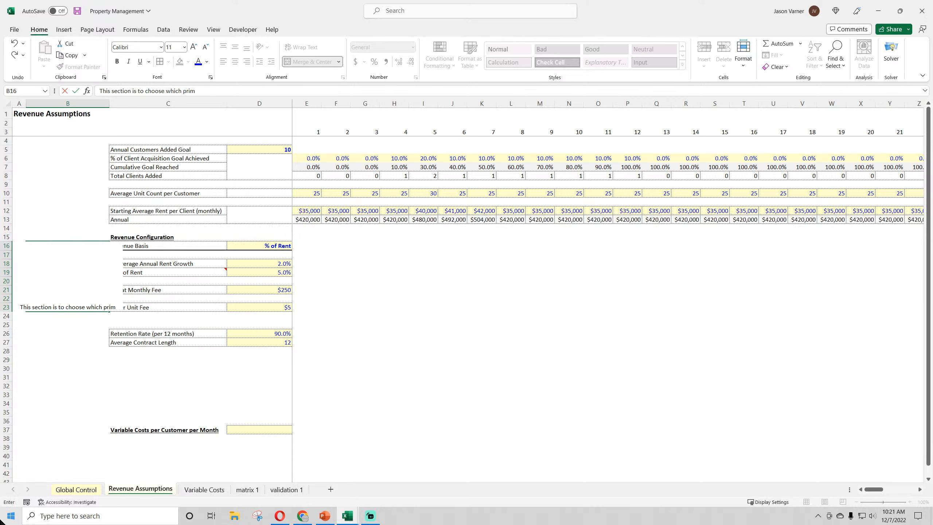
text(used for)
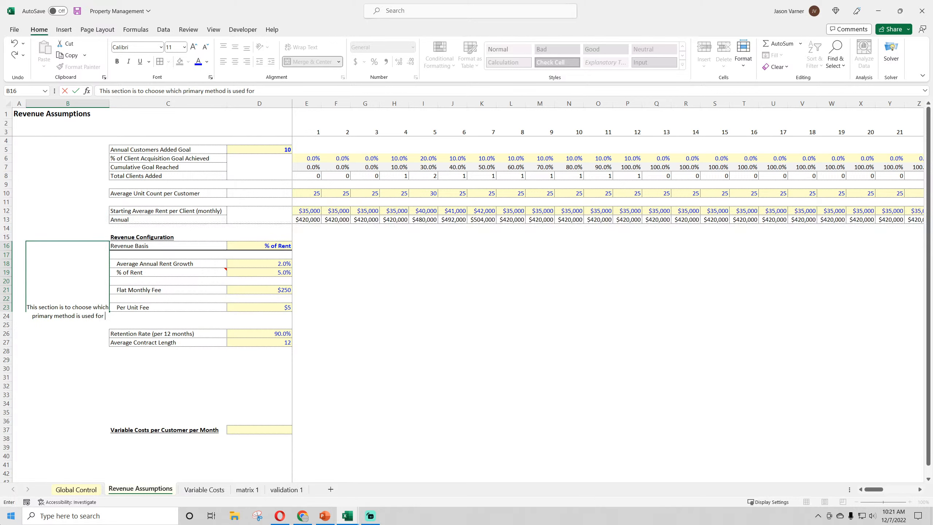
text( management fees. There are three options and only one works at a time.)
key(Return)
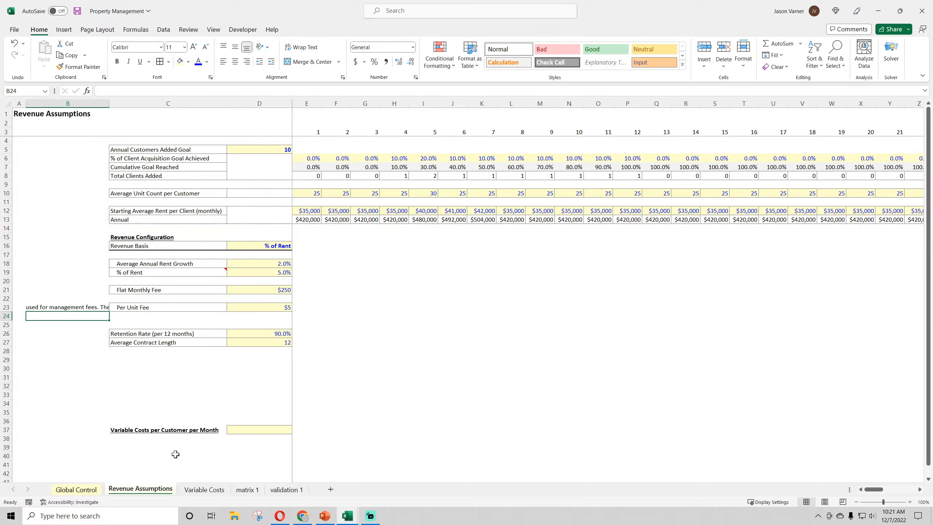
Wrap the text of the management fee note in B16, center it vertically and put a border around the merged cell
click(76, 287)
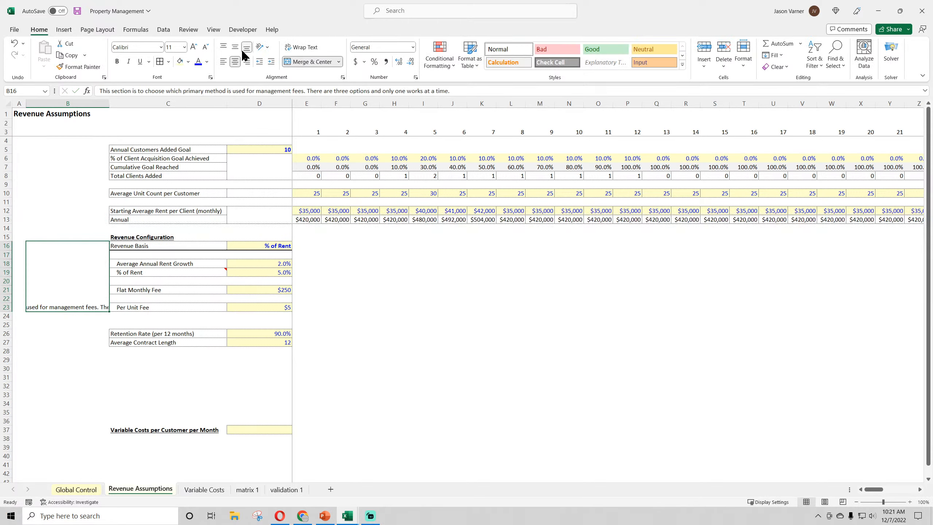
click(301, 47)
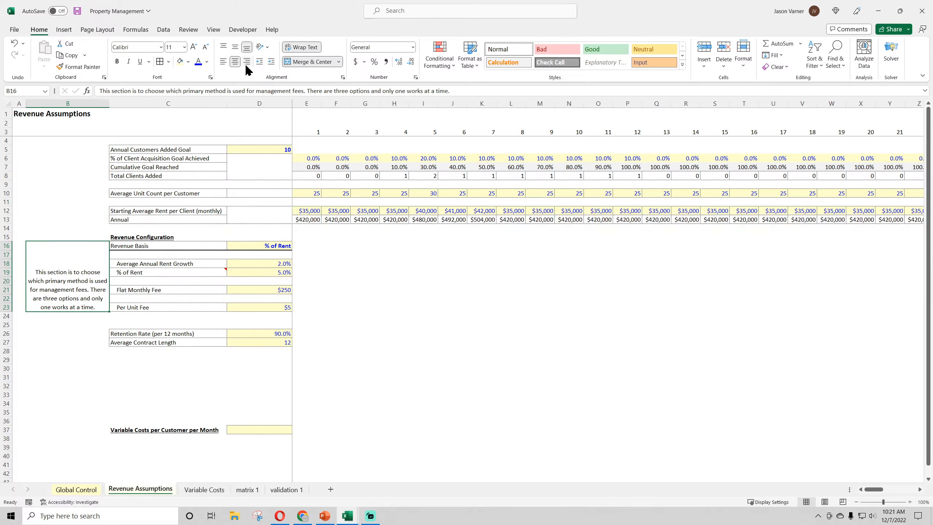
click(235, 47)
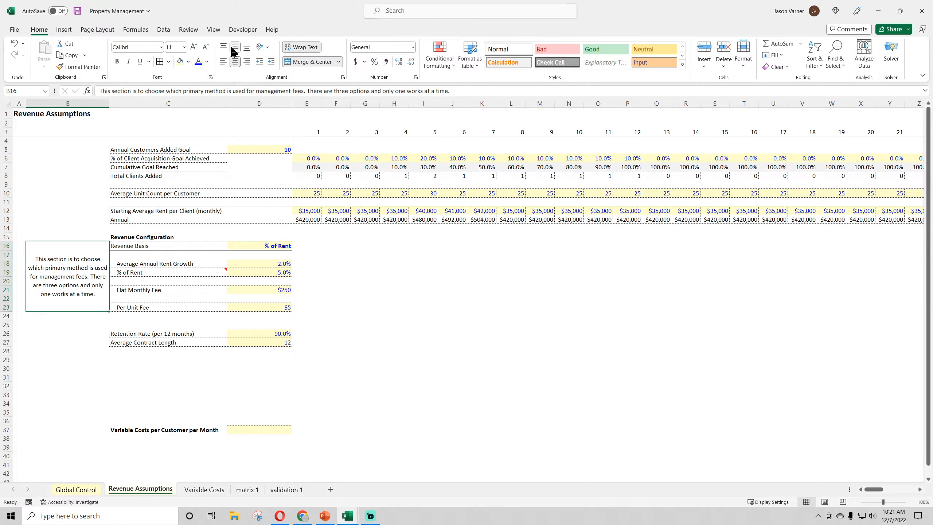
click(169, 62)
click(184, 160)
click(172, 283)
Review the % of Rent and Flat Monthly Fee inputs, the Revenue Basis options, and the retention rate and contract length rows
drag(136, 273, 192, 272)
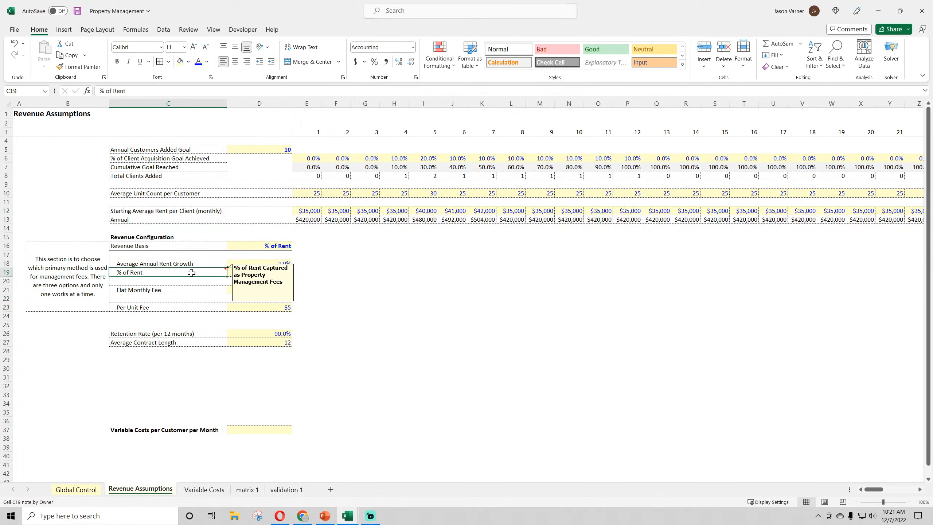
click(281, 291)
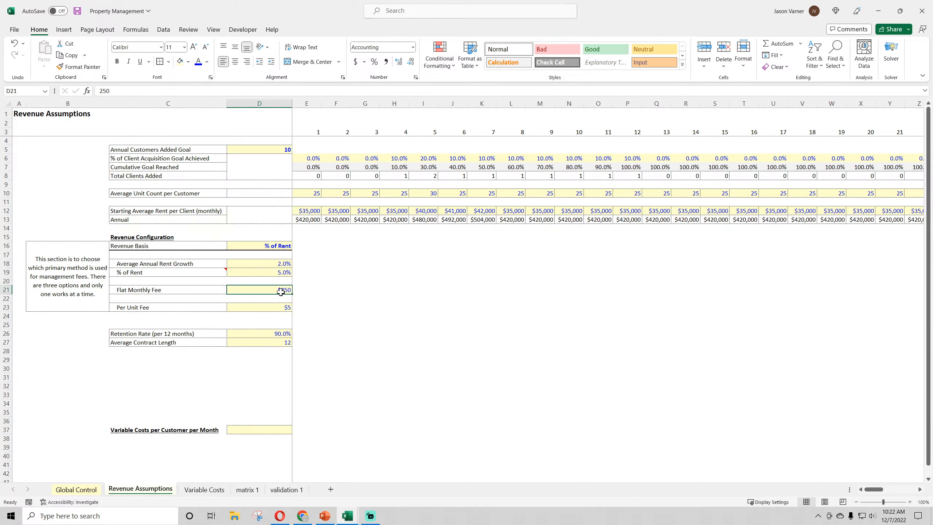
drag(281, 292, 215, 291)
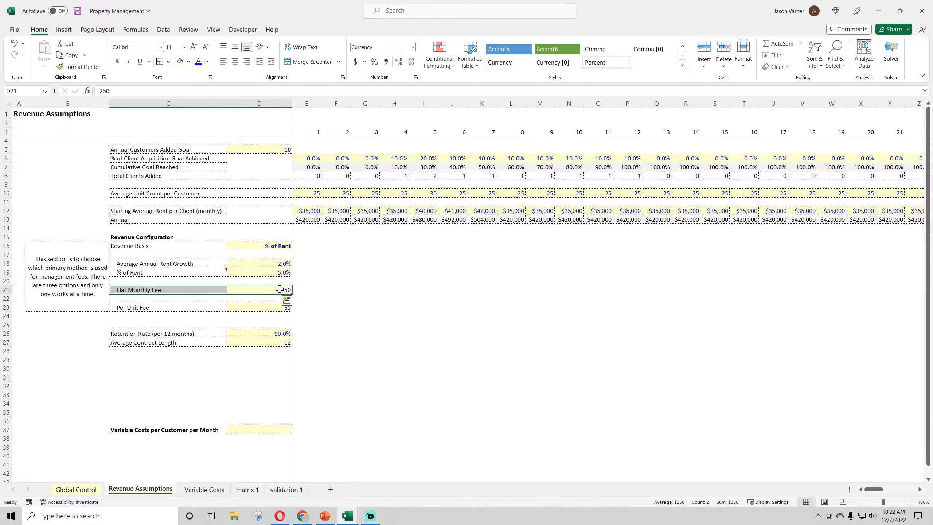
drag(279, 290, 194, 290)
click(260, 245)
click(296, 246)
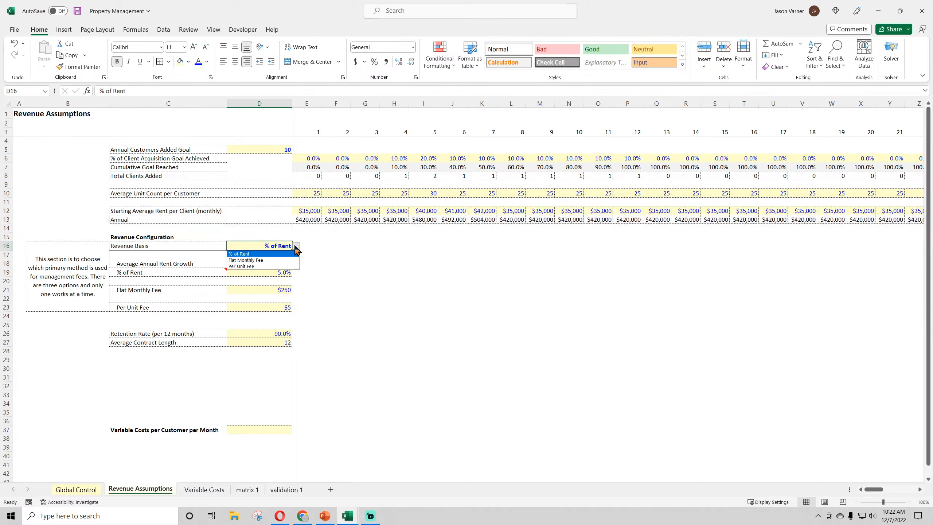
key(Escape)
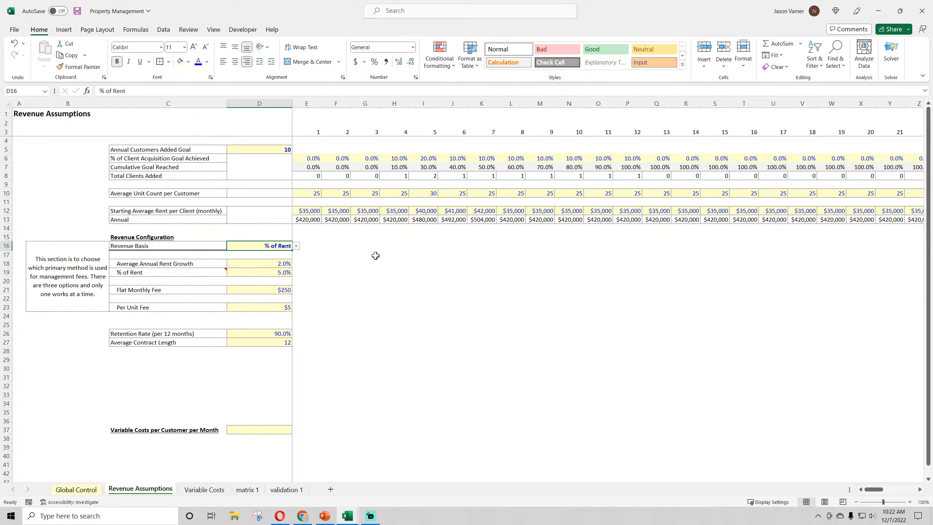
click(135, 334)
drag(135, 334, 246, 343)
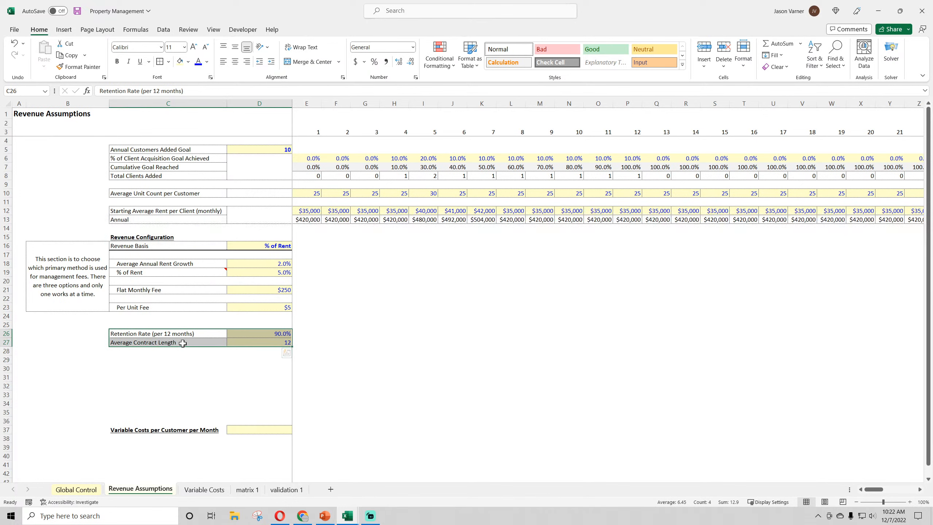
Copy the Average Contract Length label and its input cell to row 29 as the base for a new assumption
drag(183, 344, 273, 347)
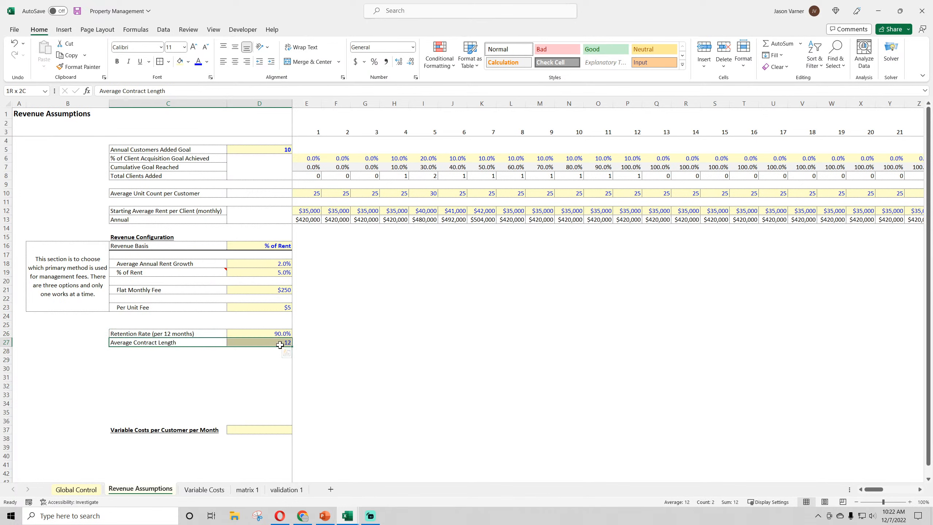
right_click(259, 344)
click(292, 91)
right_click(127, 360)
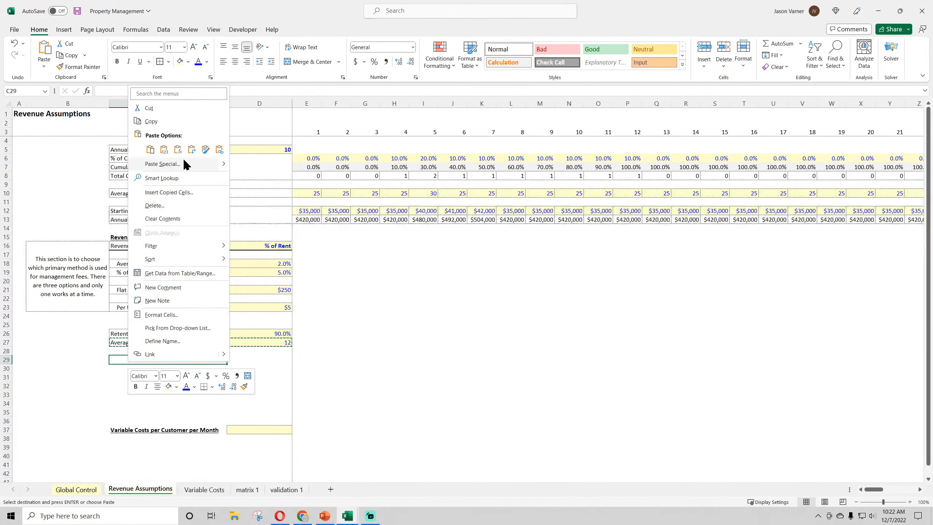
click(147, 148)
Enter "Secondary Revenue" in B29 beside the copied row and center it horizontally
click(84, 361)
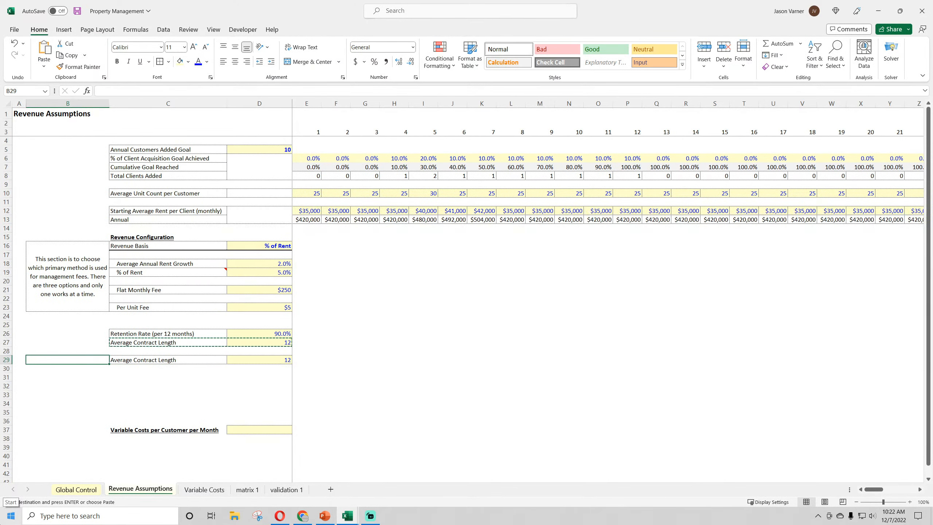
text(Secondar)
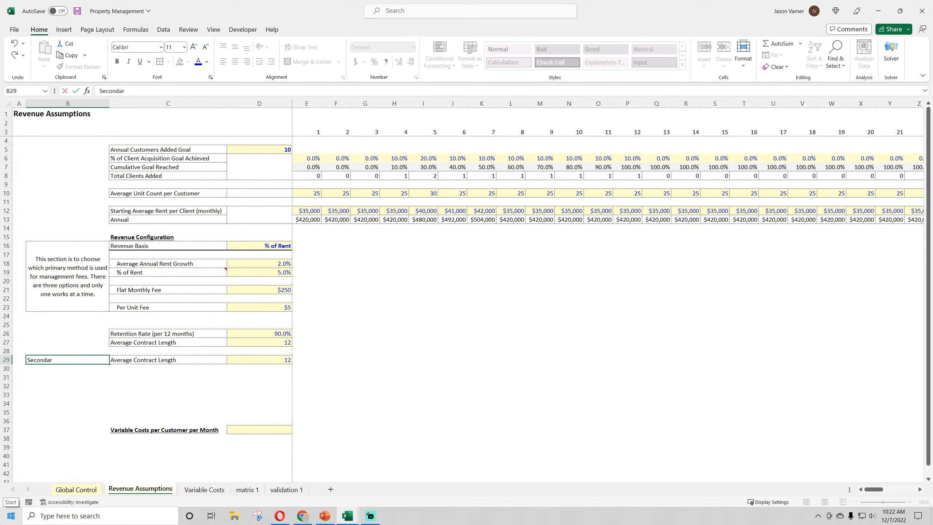
text(y Revenue)
key(Return)
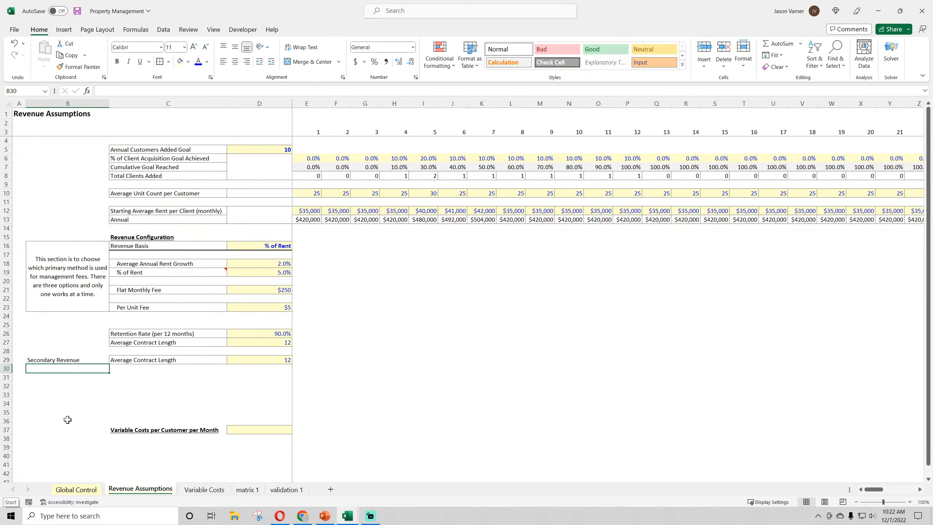
click(87, 356)
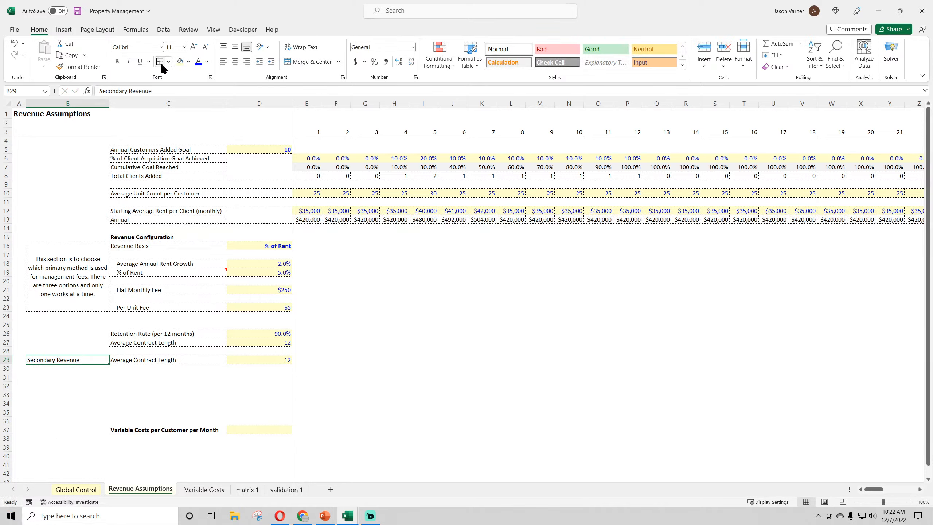
click(234, 61)
Replace the copied row label in C29 with "One-time Signup Fee"
key(Right)
text(One-time Sign)
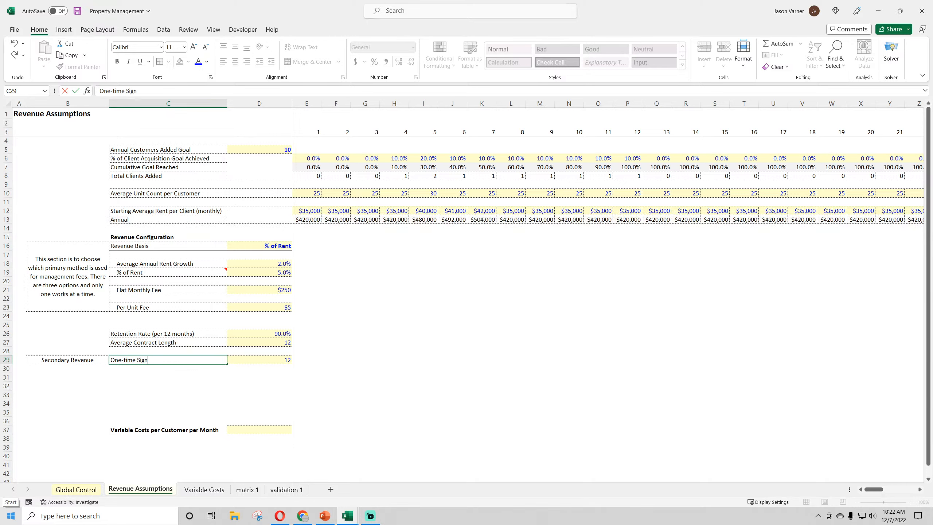
text(up Fee)
key(Tab)
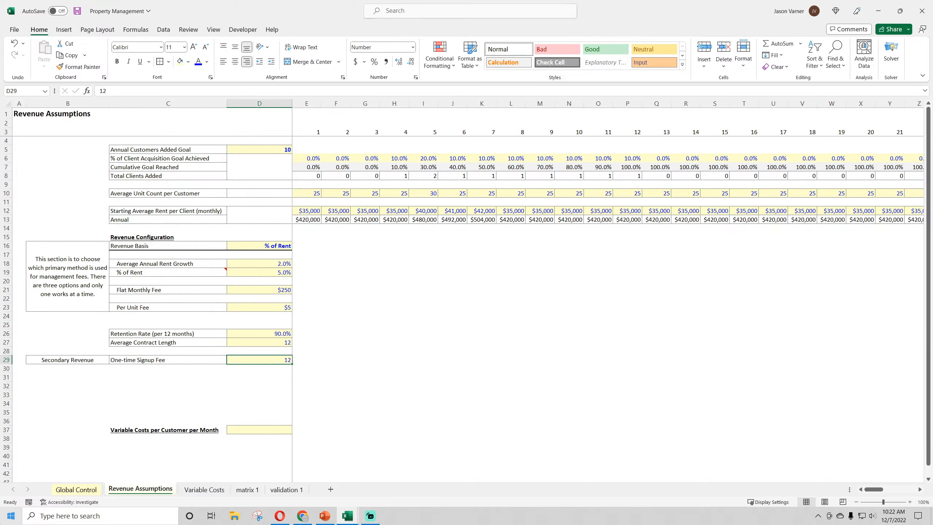
Copy the month 2 Starting Average Rent cell onto the One-time Signup Fee input to give it the currency input format
right_click(341, 211)
click(358, 243)
right_click(275, 358)
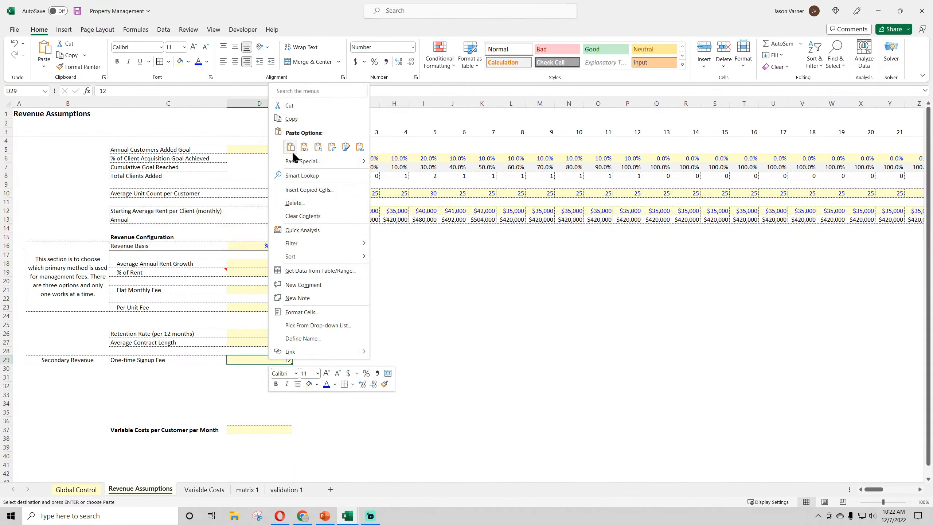
click(290, 146)
click(421, 192)
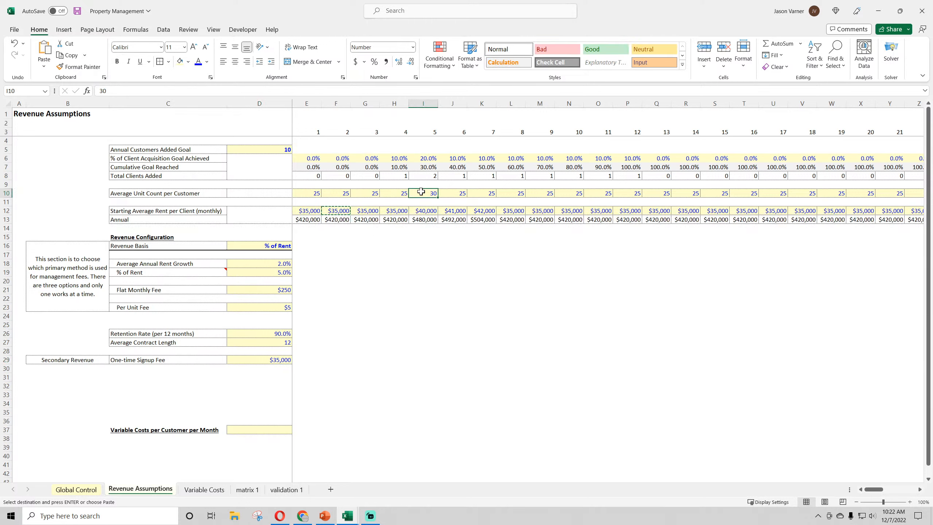
Set the One-time Signup Fee in D29 to $2,000 and save the workbook
click(272, 358)
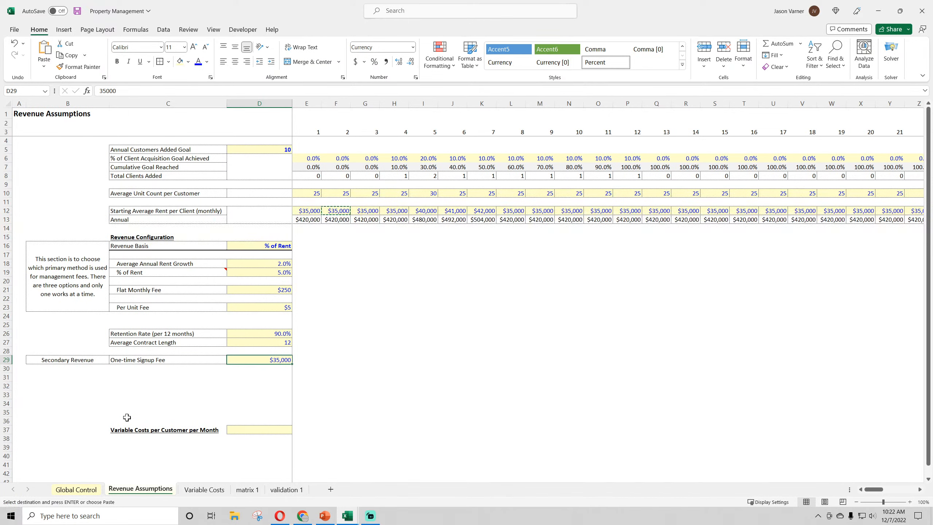
click(147, 362)
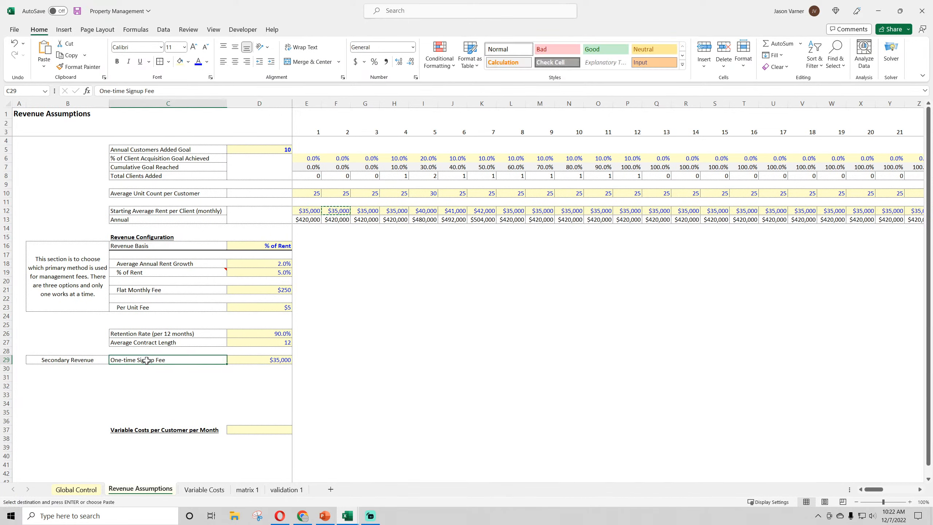
click(257, 361)
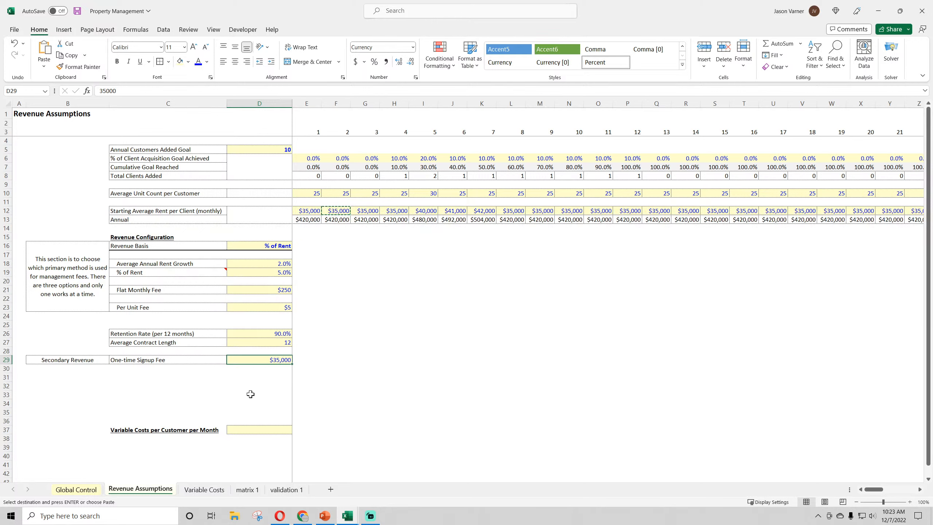
text(2,0)
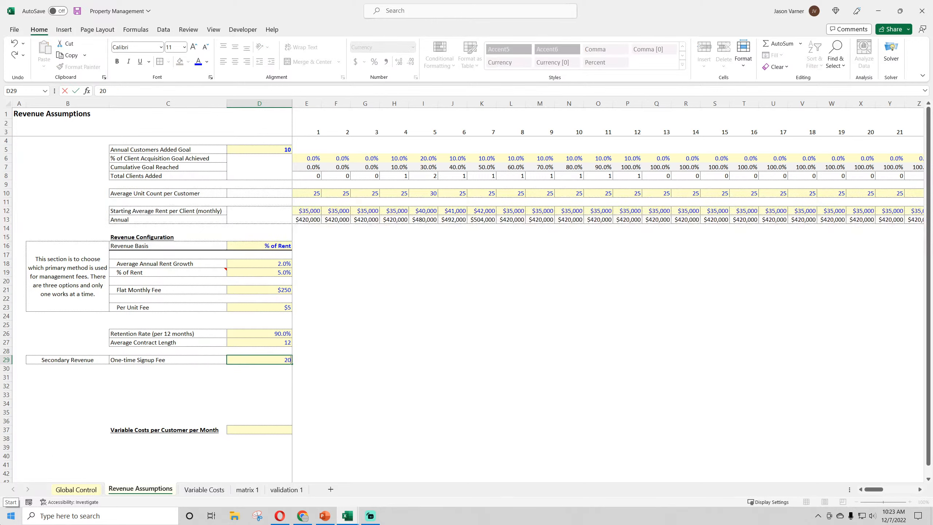
text(00)
key(Return)
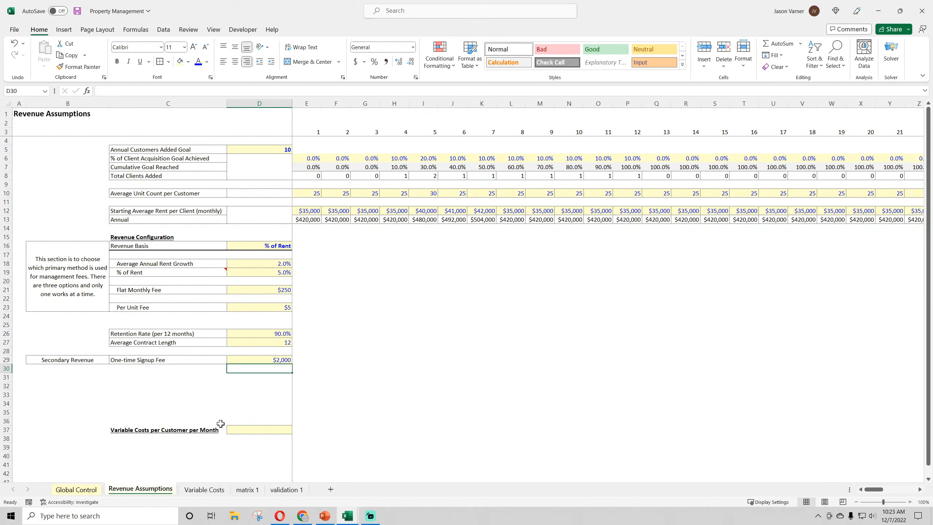
click(77, 11)
click(154, 359)
click(191, 411)
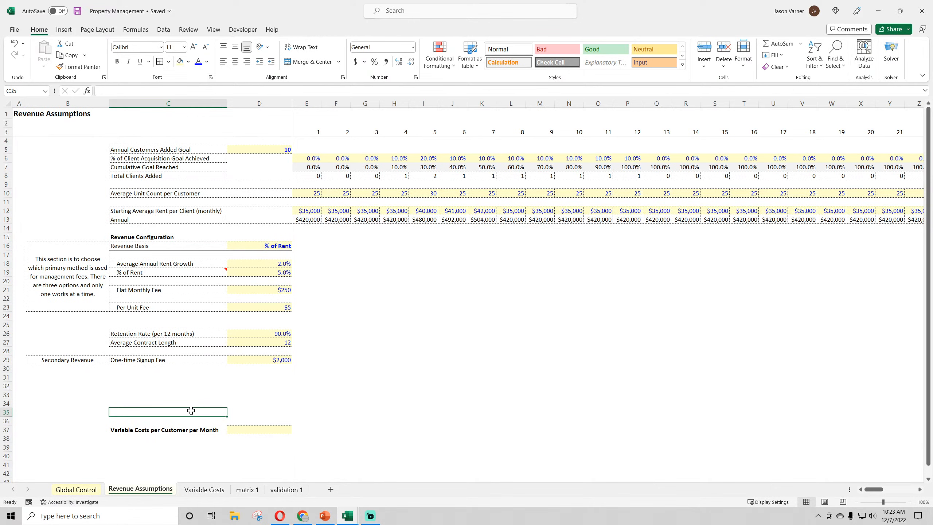
click(411, 194)
click(373, 402)
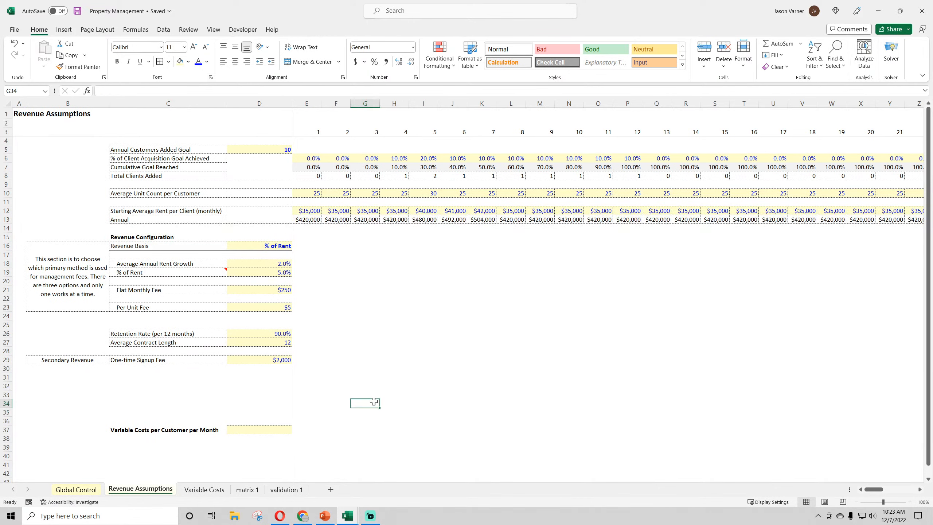
drag(375, 402, 437, 395)
Color the Variable Costs sheet tab light yellow like the other assumption sheets and hide the sheet's gridlines
right_click(204, 490)
mouse_move(231, 442)
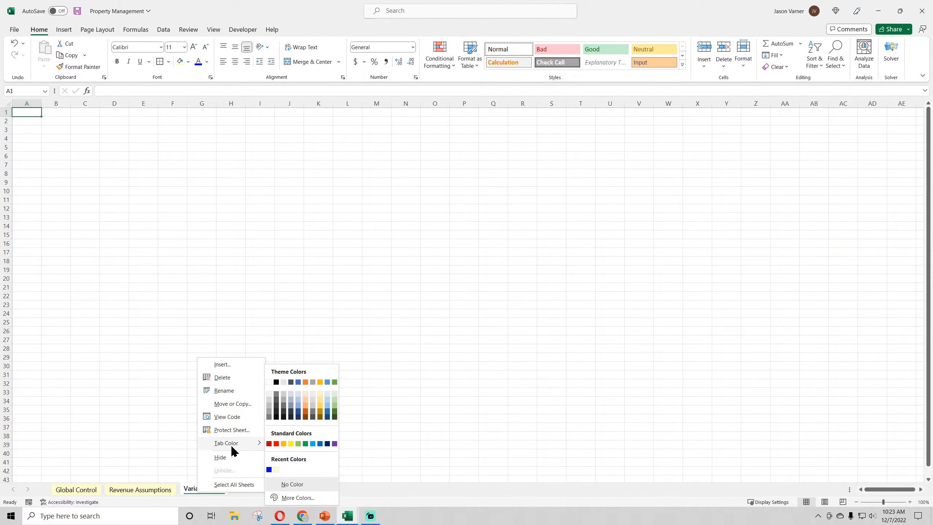
click(276, 470)
click(213, 30)
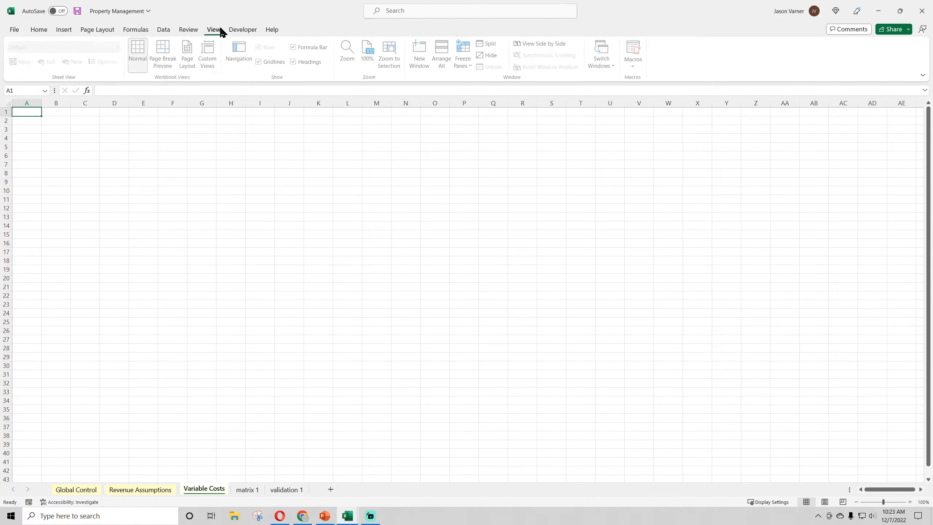
click(260, 61)
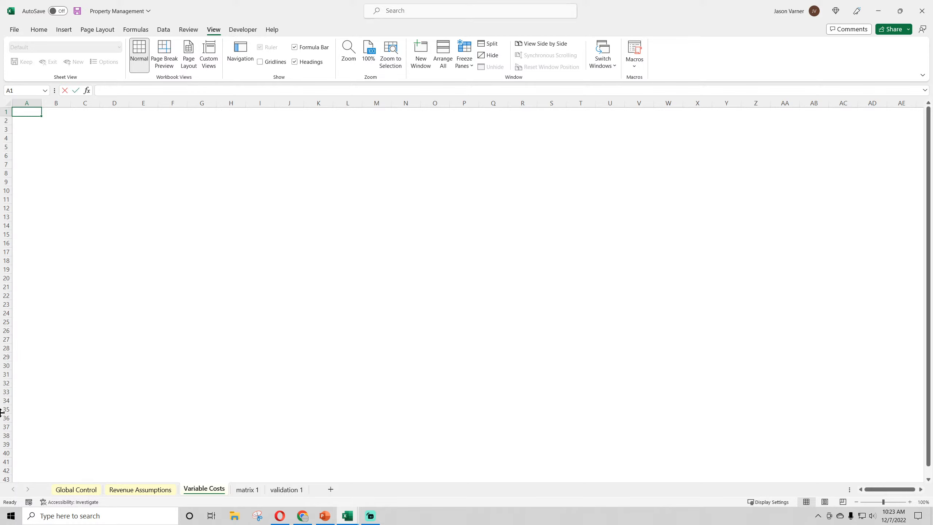
Enter the title "Variable Cost Assumptions" in cell A1 of the Variable Costs sheet
text(Variable cost)
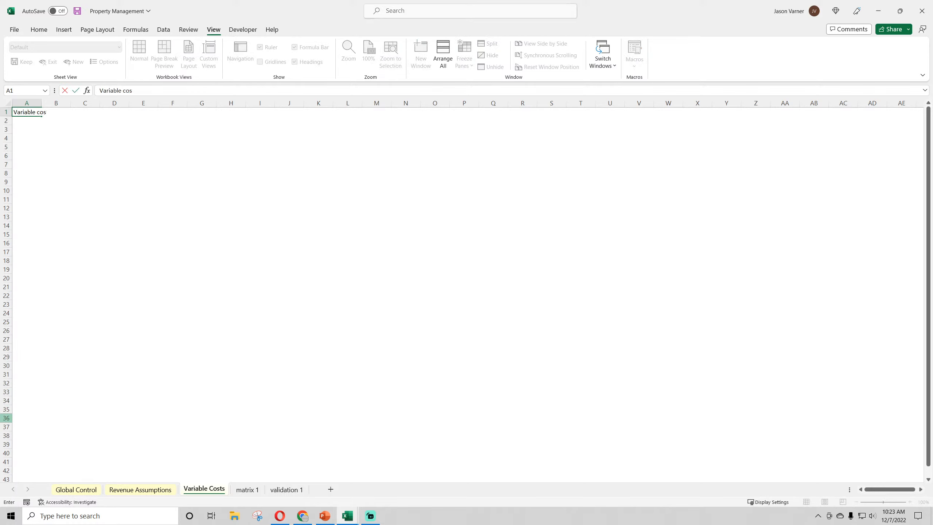
key(BackSpace)
key(BackSpace)
key(BackSpace)
text(Cost Assumptions)
key(Return)
Make the Variable Costs title in A1 bold and two font sizes larger, and return to the Revenue Assumptions sheet
click(27, 112)
click(39, 29)
double_click(193, 47)
click(118, 62)
click(144, 220)
click(160, 490)
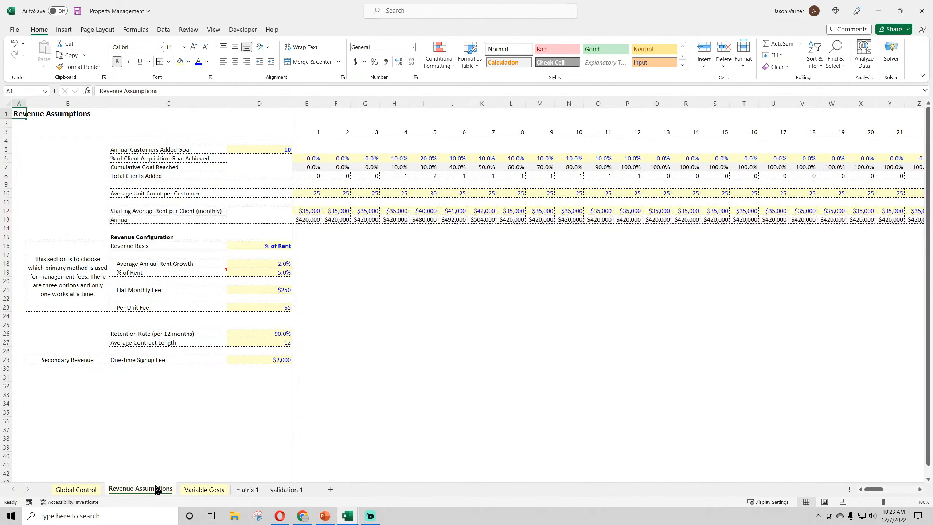
Check the Secondary Revenue row with the One-time Signup Fee and save the workbook
click(271, 361)
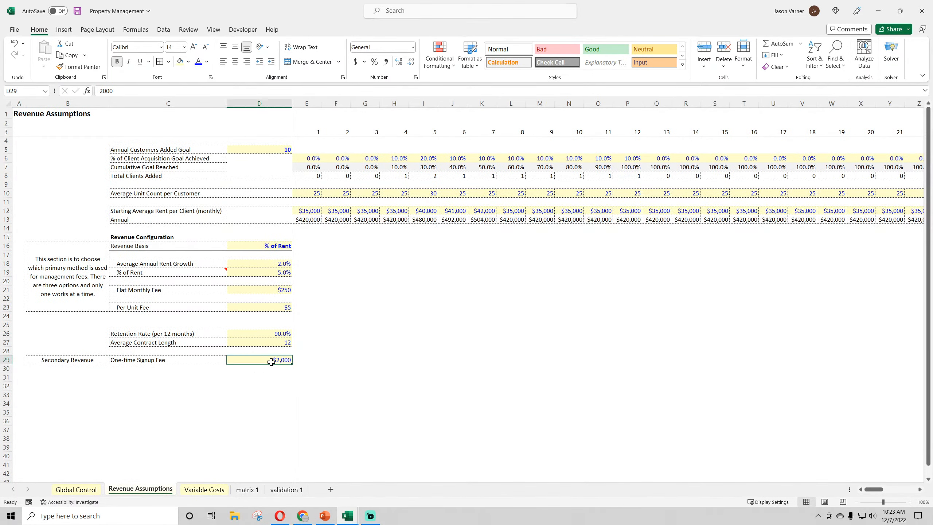
drag(239, 360, 92, 362)
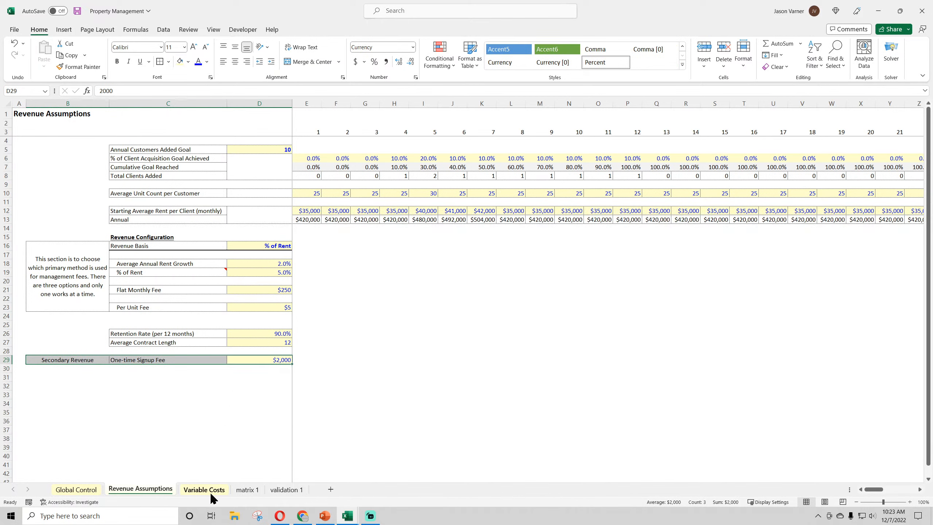
click(78, 12)
click(162, 410)
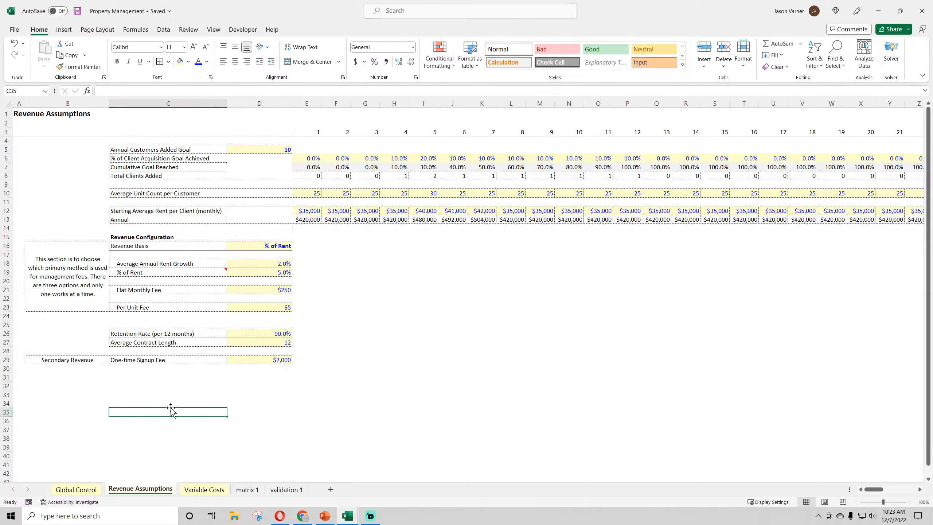
Review the % of Rent, Average Annual Rent Growth and One-time Signup Fee assumptions on the Revenue Assumptions sheet
click(271, 271)
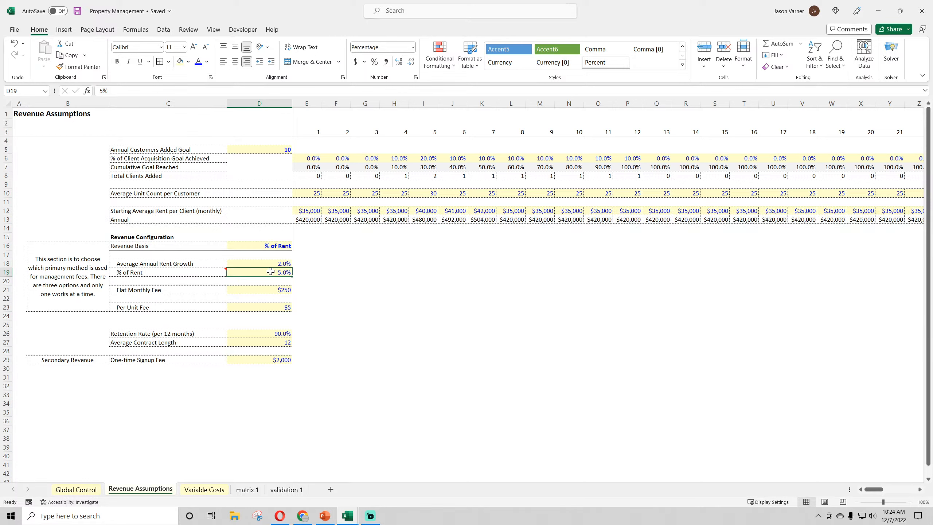
click(272, 264)
click(268, 358)
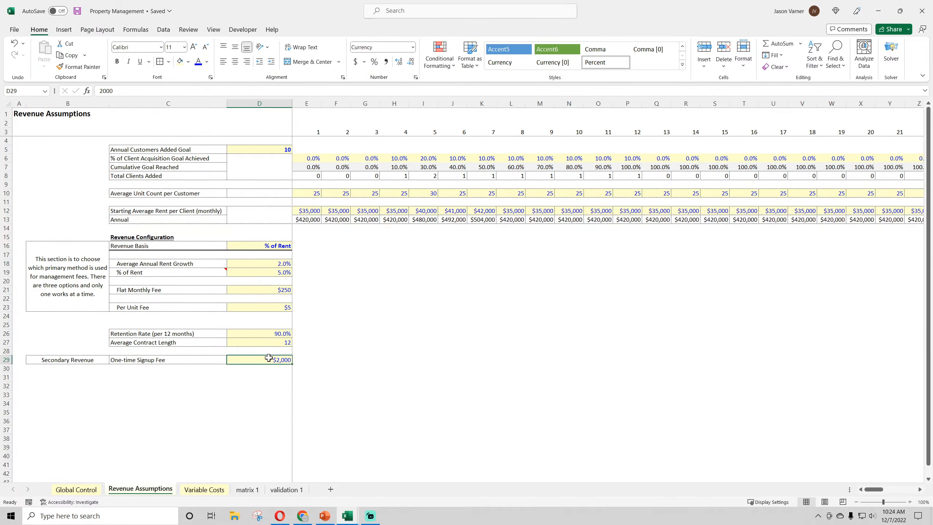
click(89, 360)
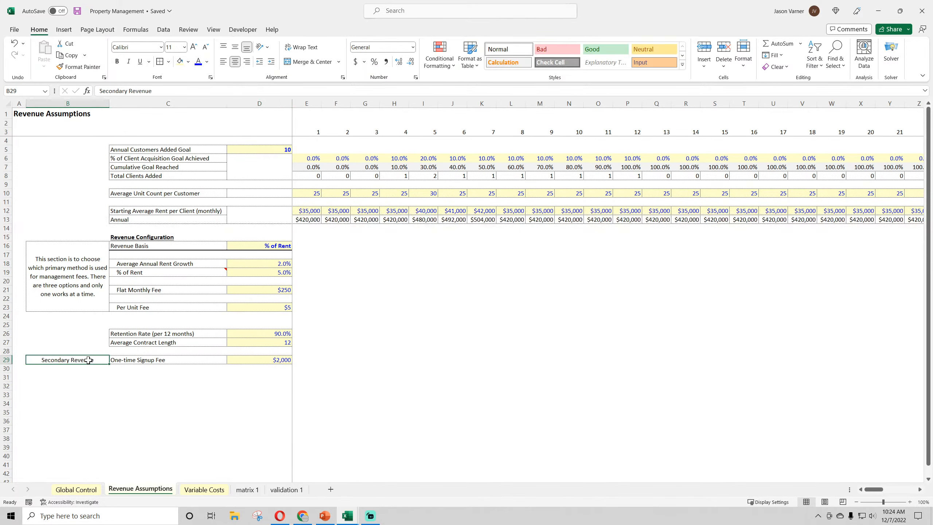
click(260, 395)
click(273, 359)
click(155, 361)
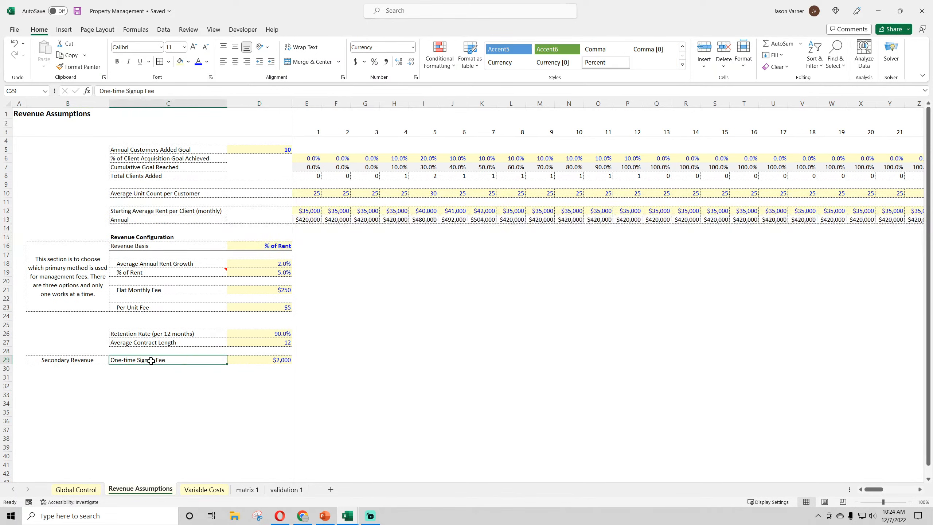
click(272, 368)
click(276, 360)
Switch to Chrome and read the article's section on sign-up and lease fees charged by property management companies
click(302, 516)
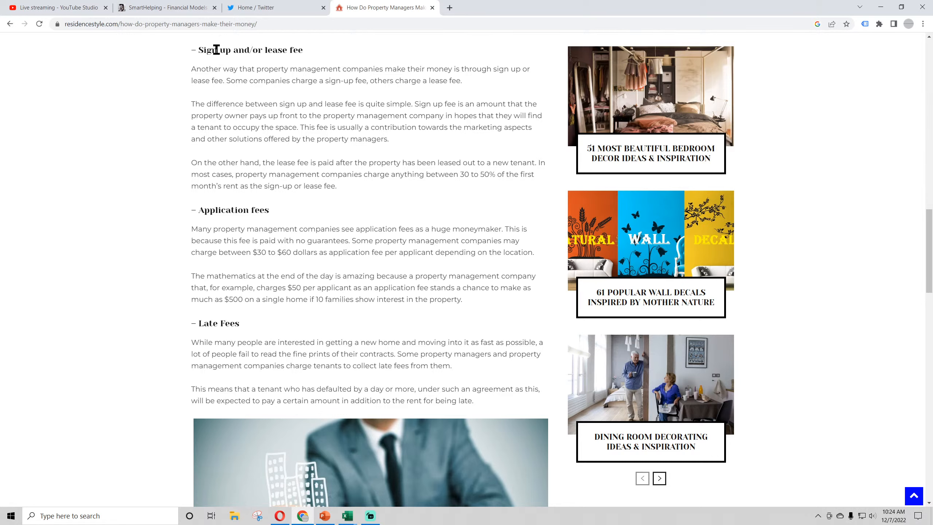
drag(207, 50, 286, 49)
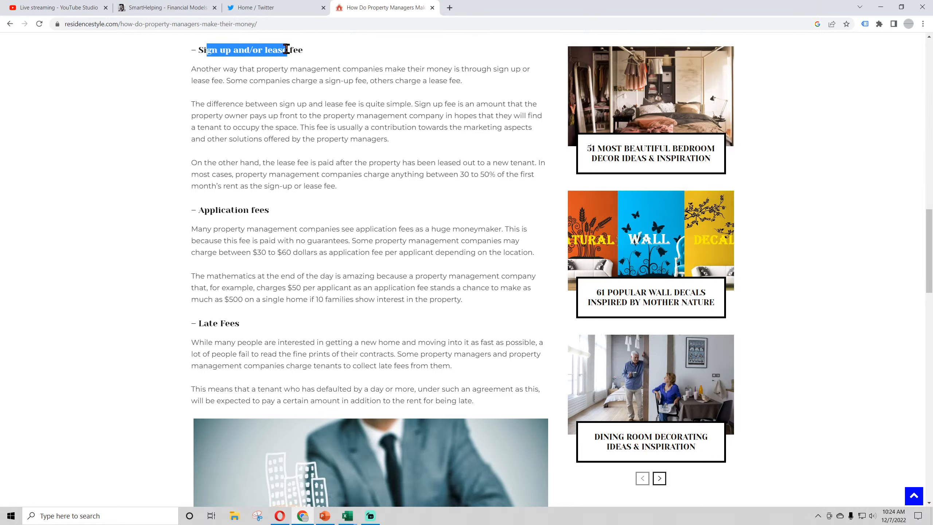
click(410, 81)
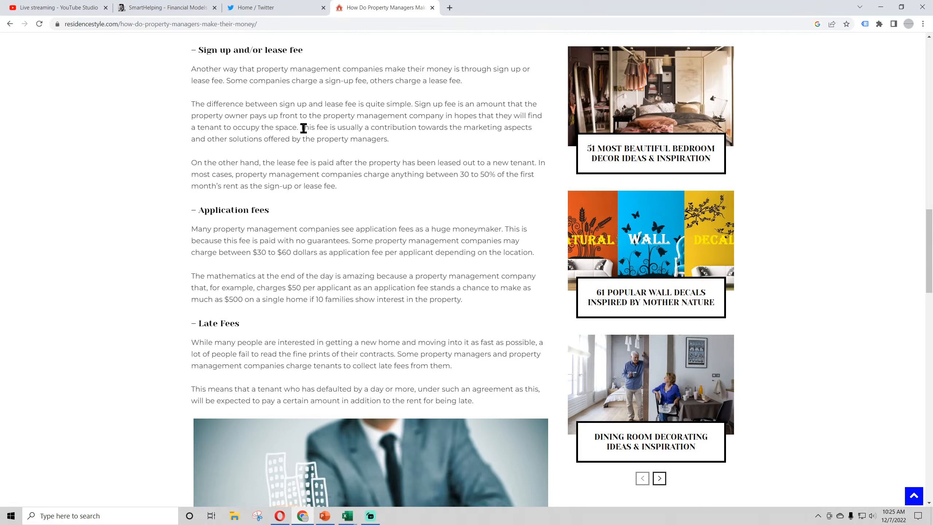
drag(299, 128, 263, 116)
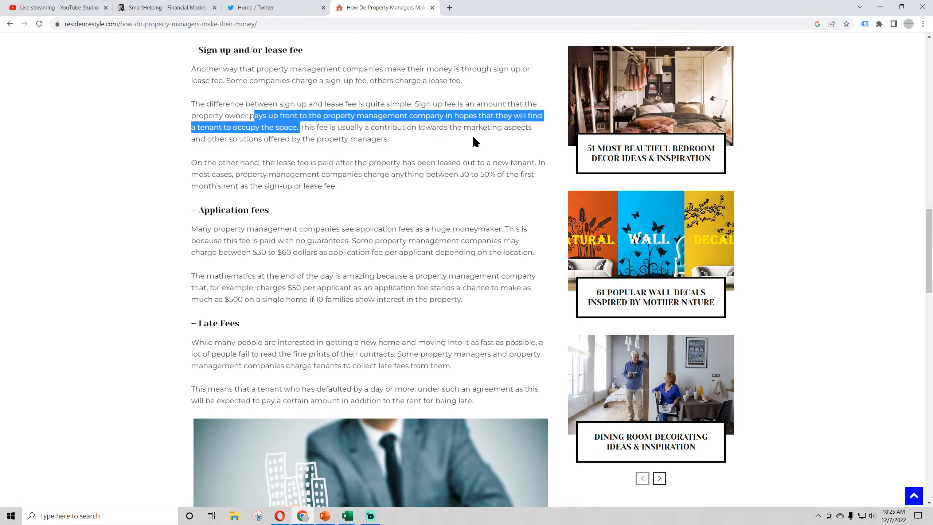
mouse_move(462, 129)
mouse_down()
mouse_move(511, 129)
mouse_move(462, 139)
mouse_up()
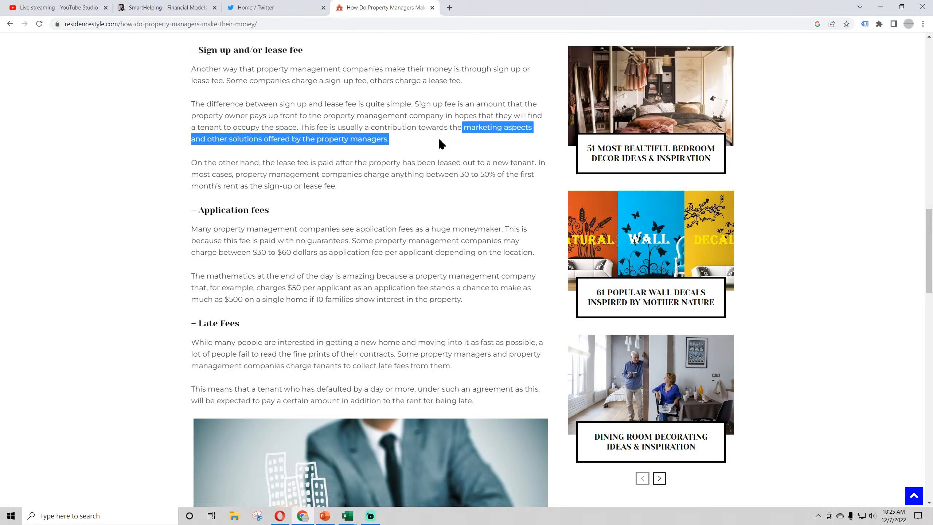
click(388, 140)
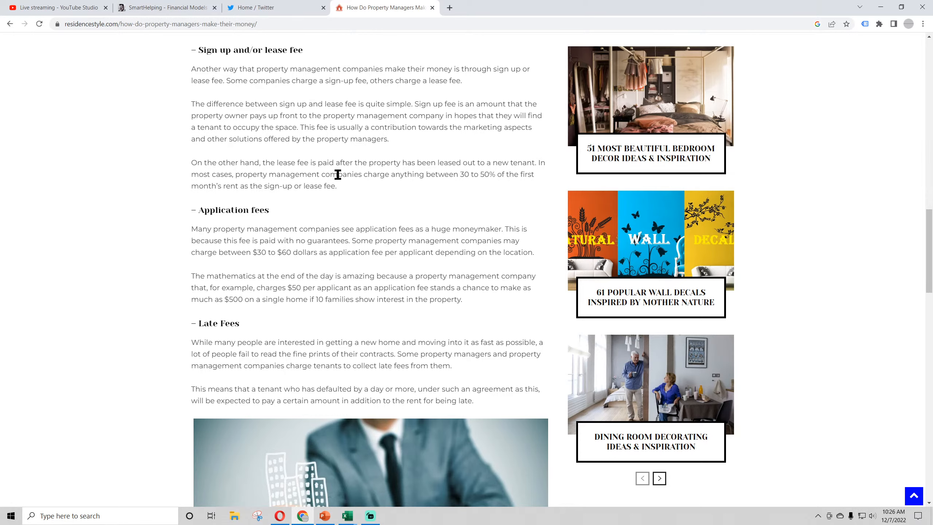
Return to the Property Management workbook in Excel and save it
mouse_move(348, 518)
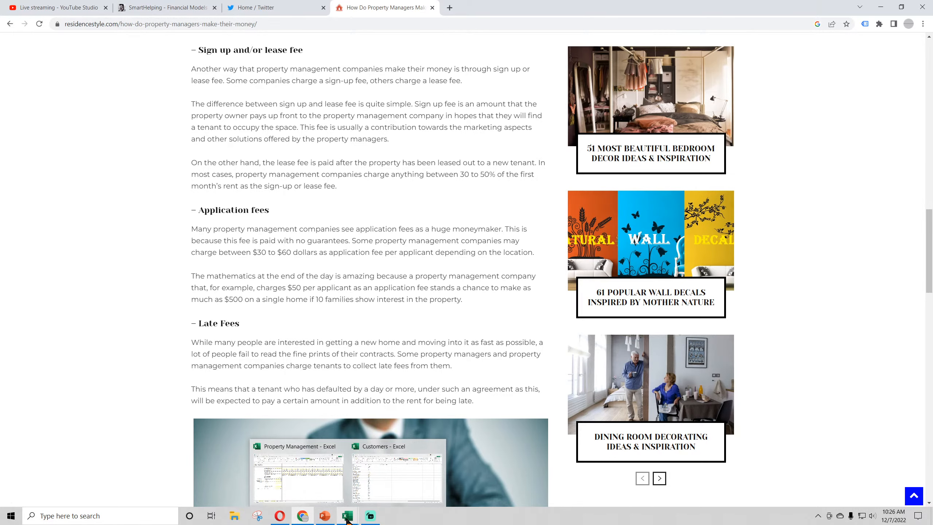
click(316, 478)
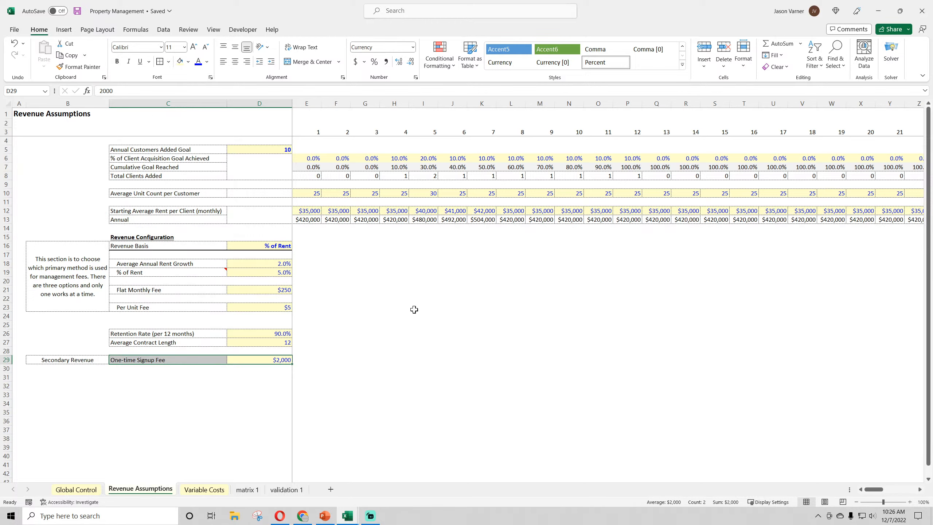
click(414, 310)
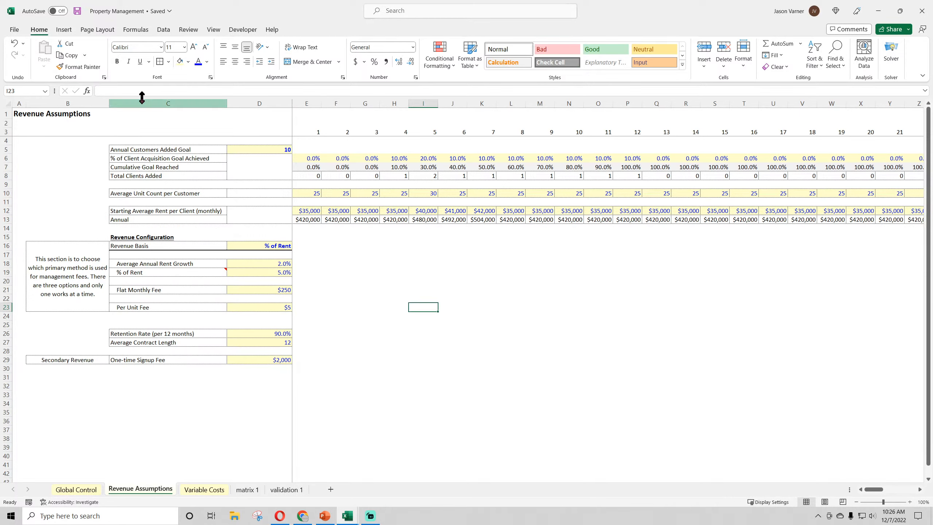
click(77, 11)
click(452, 262)
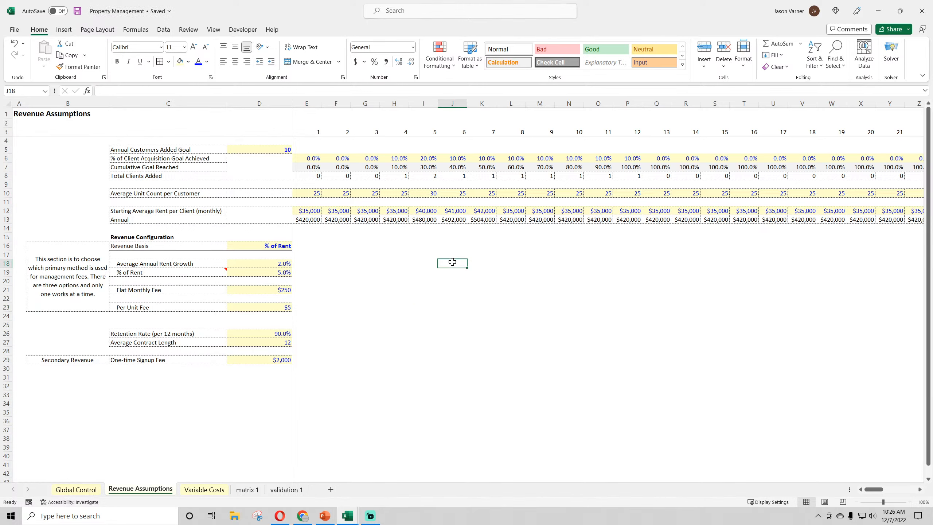
Examine the One-time Signup Fee row and the month 5 Total Clients Added formula
drag(265, 359, 181, 357)
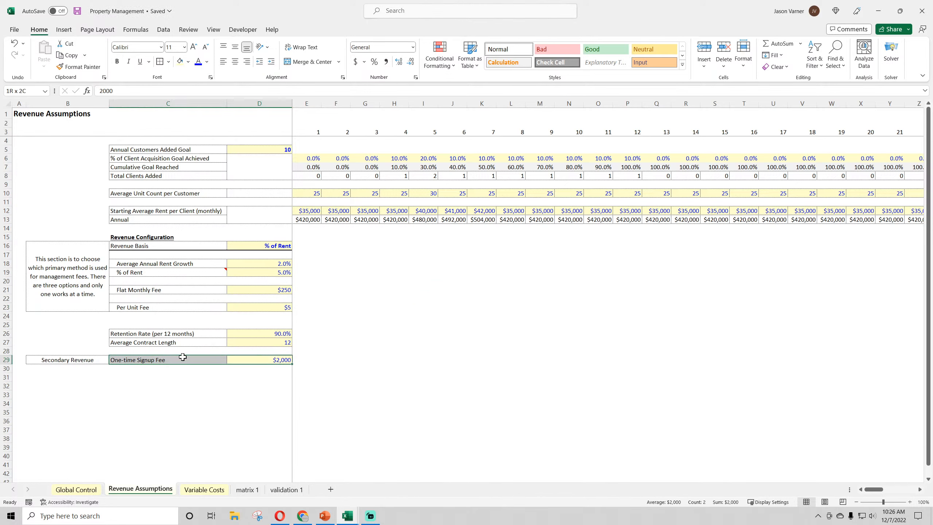
click(158, 361)
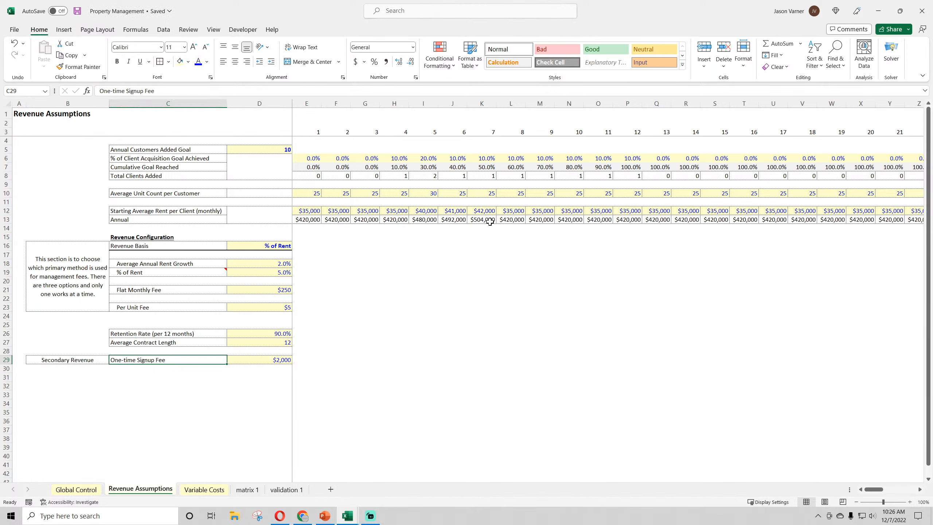
click(433, 175)
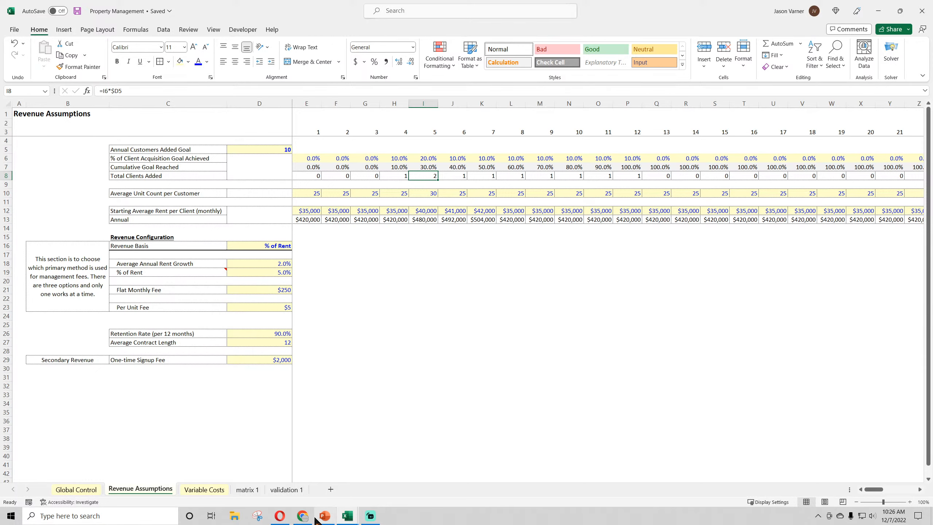
Switch to Chrome, read the article's Application fees section, and search the web for "property management companies application fee"
click(303, 516)
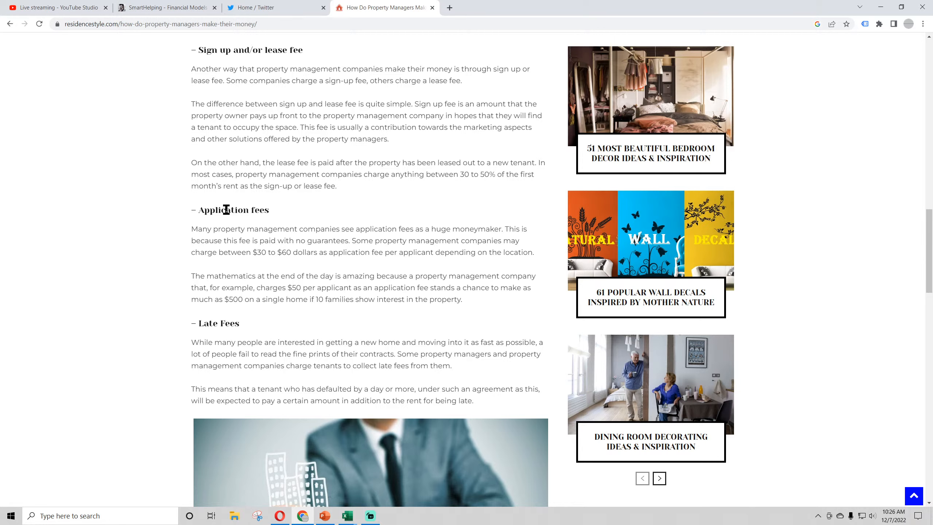
drag(202, 209, 271, 211)
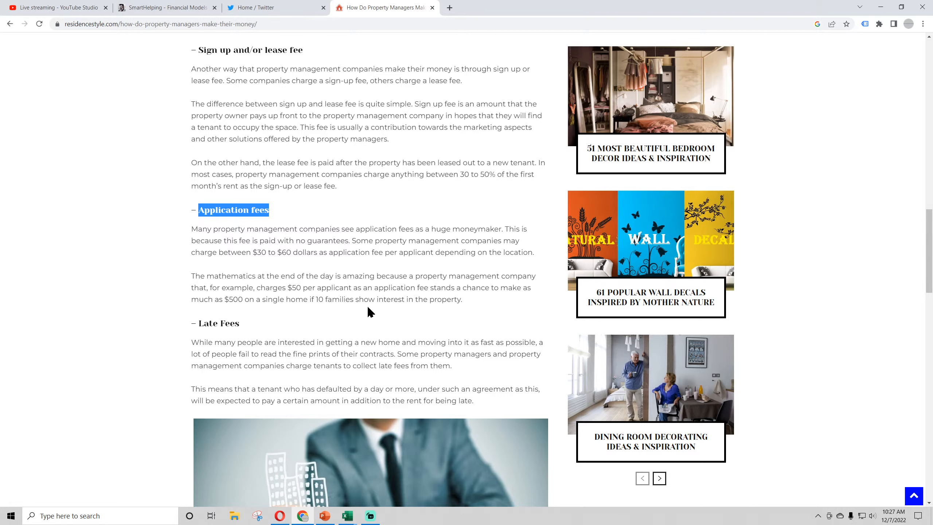
key(ctrl+t)
text(propety)
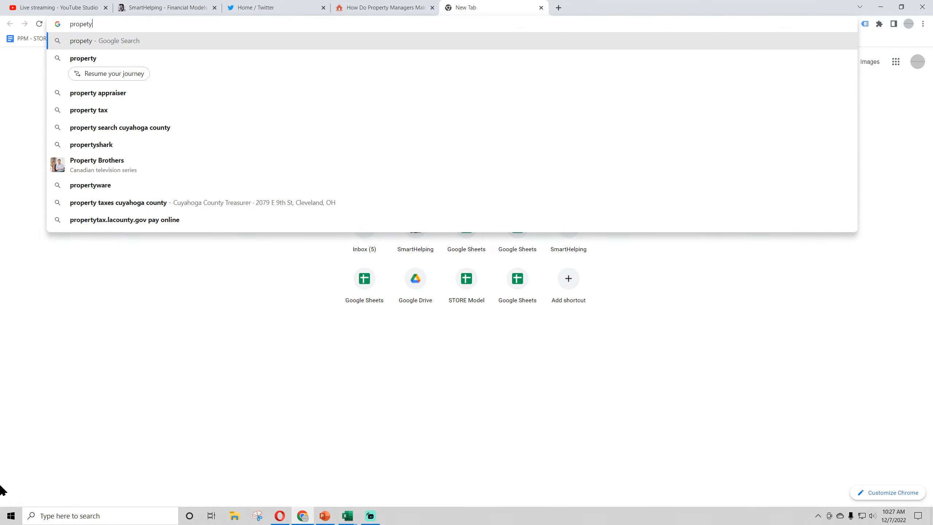
key(BackSpace)
key(BackSpace)
text(rty  manag)
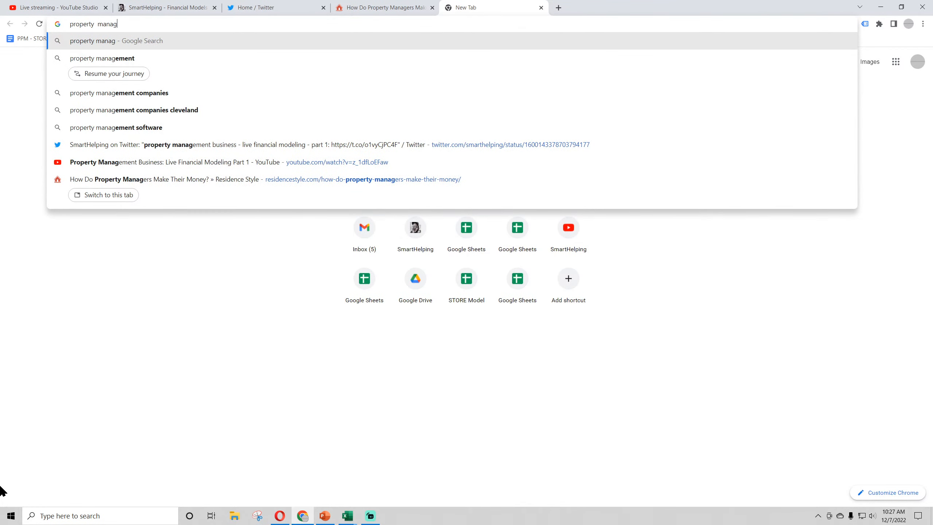
text(emetn)
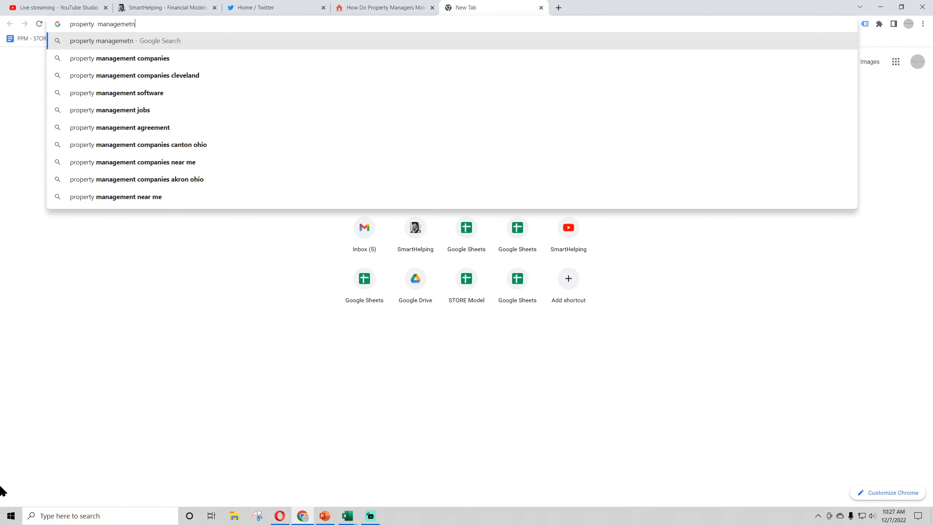
key(BackSpace)
key(BackSpace)
text(nt companies )
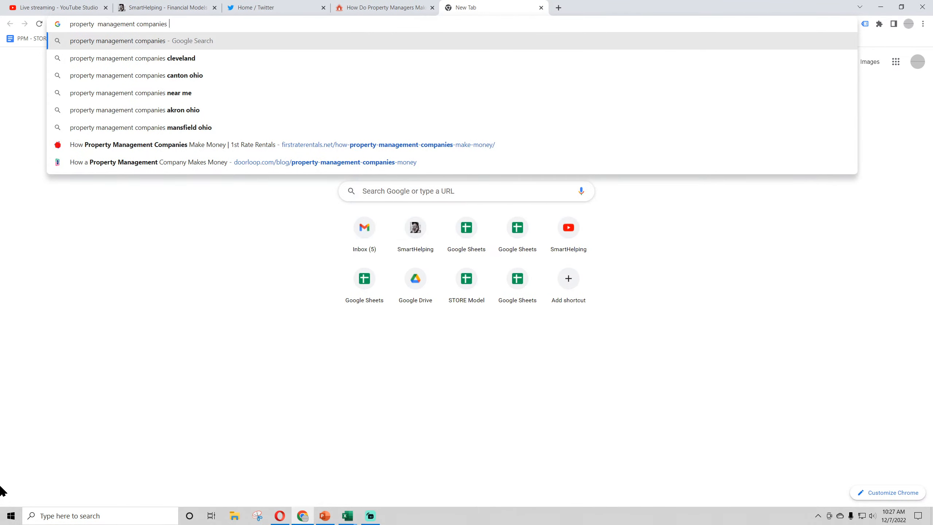
text(application fee)
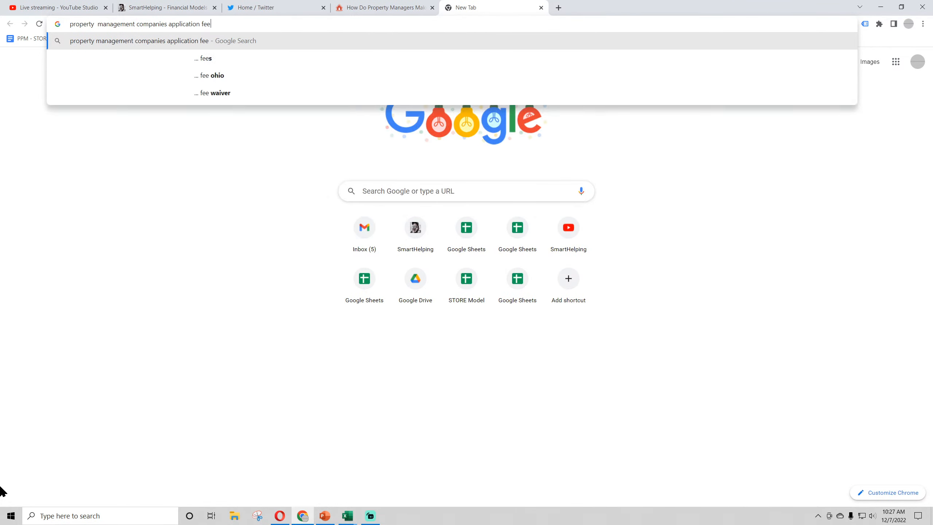
key(Return)
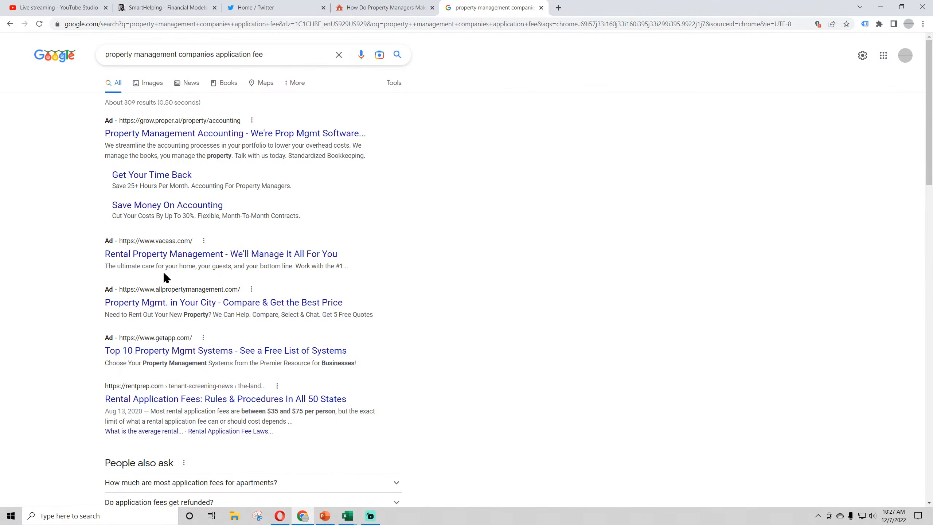
Open the RentPrep rental application fees guide and read what the fees cover, who pays them and the average charge
click(184, 402)
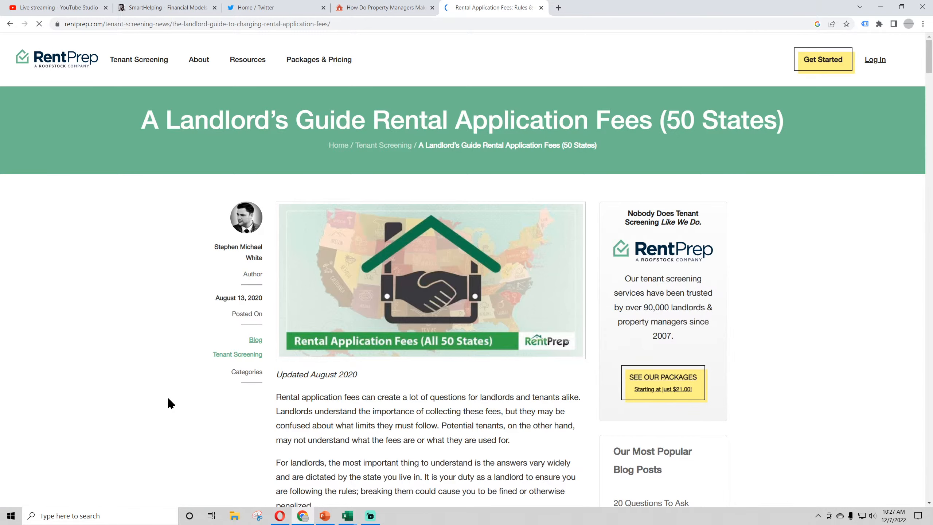
scroll(208, 367, down, 2)
scroll(208, 366, down, 2)
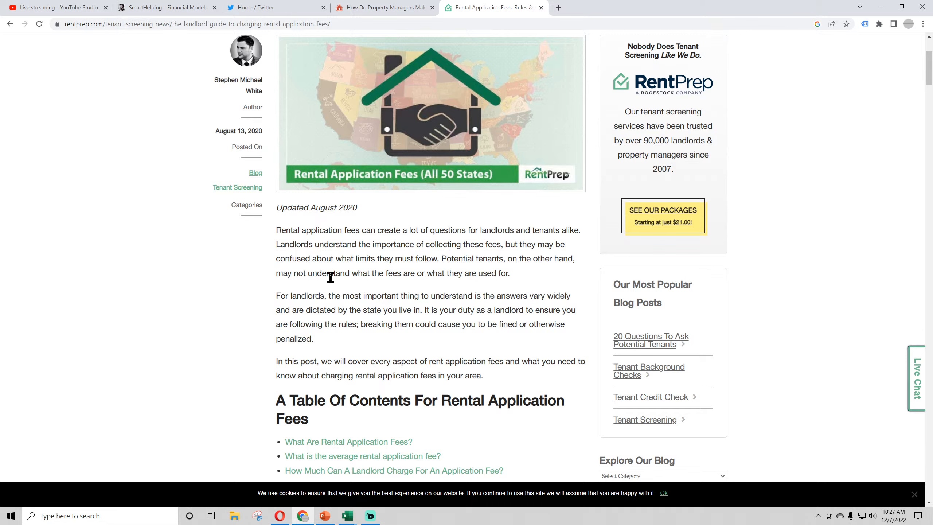
scroll(427, 270, down, 7)
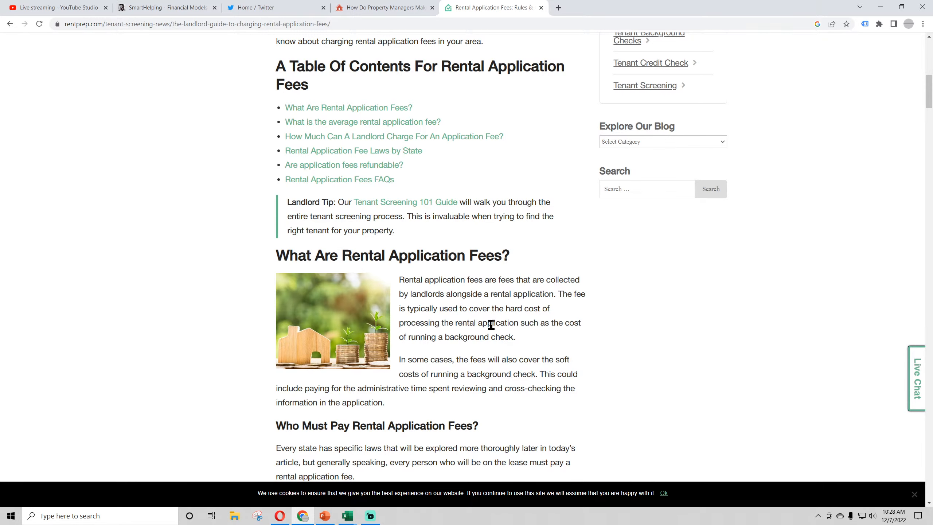
scroll(491, 324, down, 4)
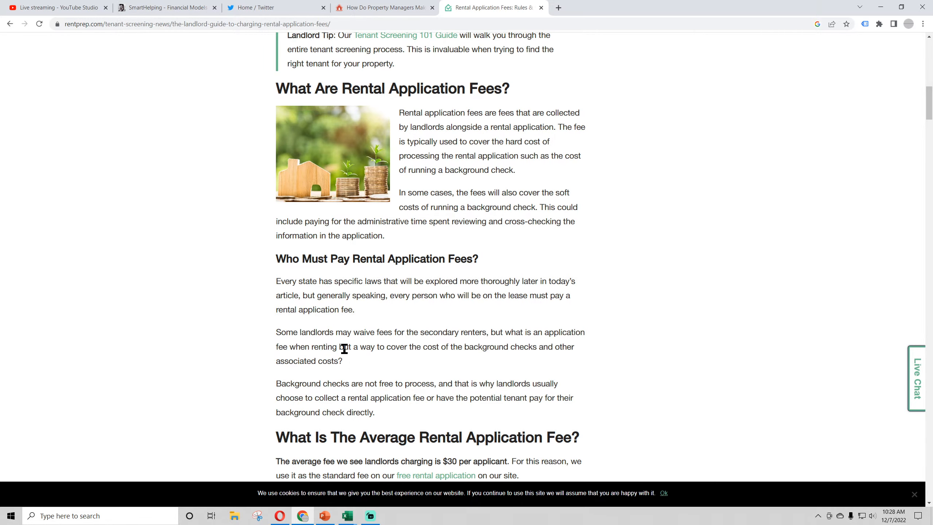
scroll(242, 349, down, 3)
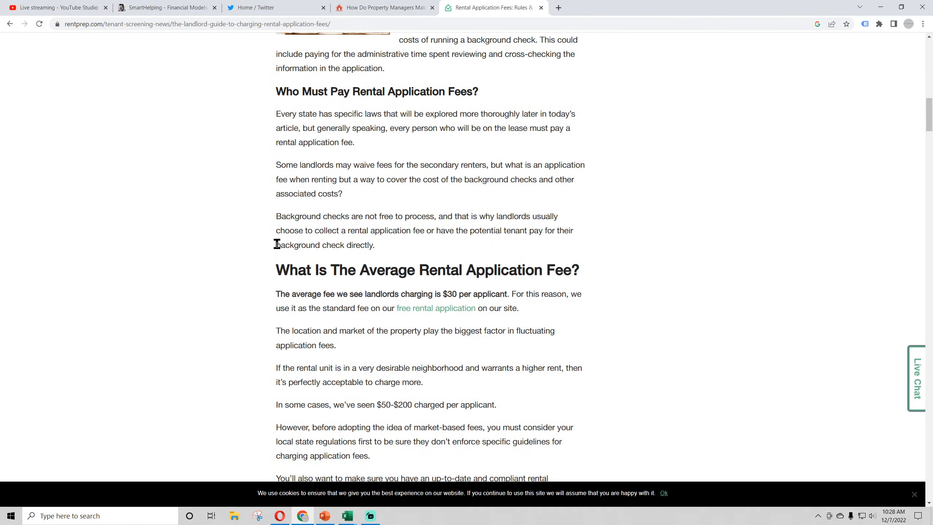
drag(281, 216, 336, 217)
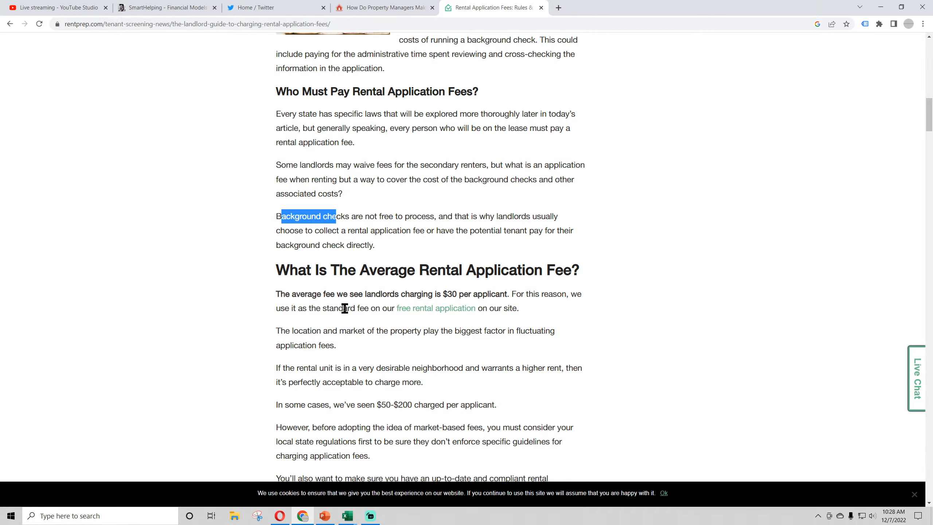
scroll(344, 308, down, 4)
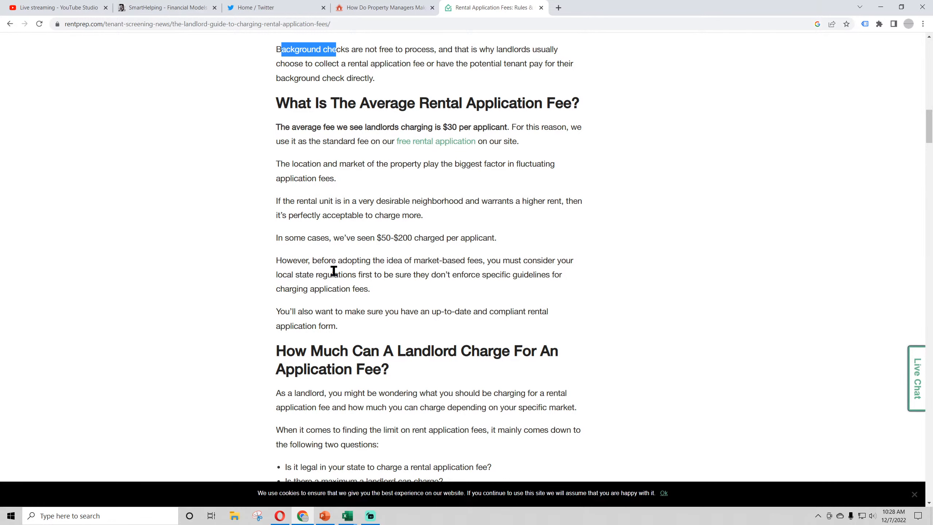
Switch to the Property Management workbook in Excel and duplicate the One-time Signup Fee row B29:D29 into row 31
mouse_move(349, 518)
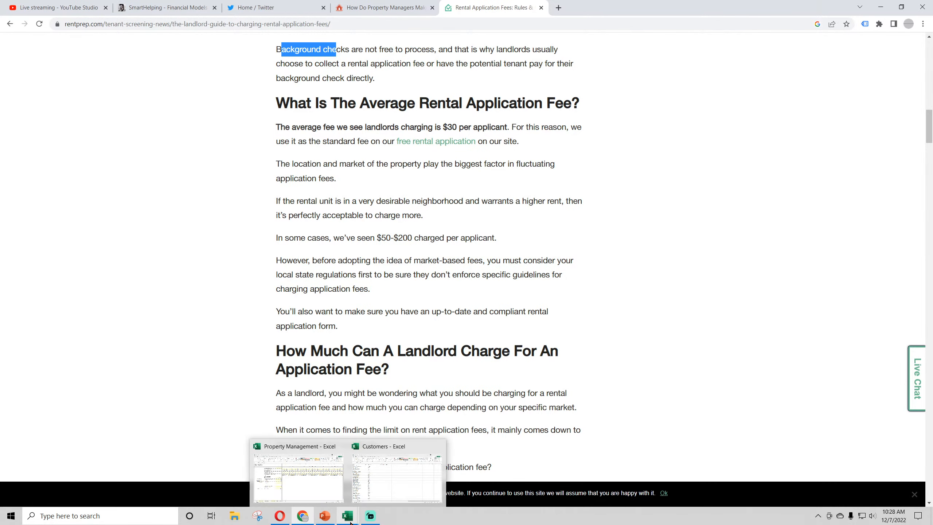
click(310, 489)
drag(67, 359, 259, 360)
key(ctrl+c)
click(67, 378)
key(ctrl+v)
Label the duplicated secondary revenue row "Application Fees" and set its fee to $50
click(168, 378)
text(Application Fees)
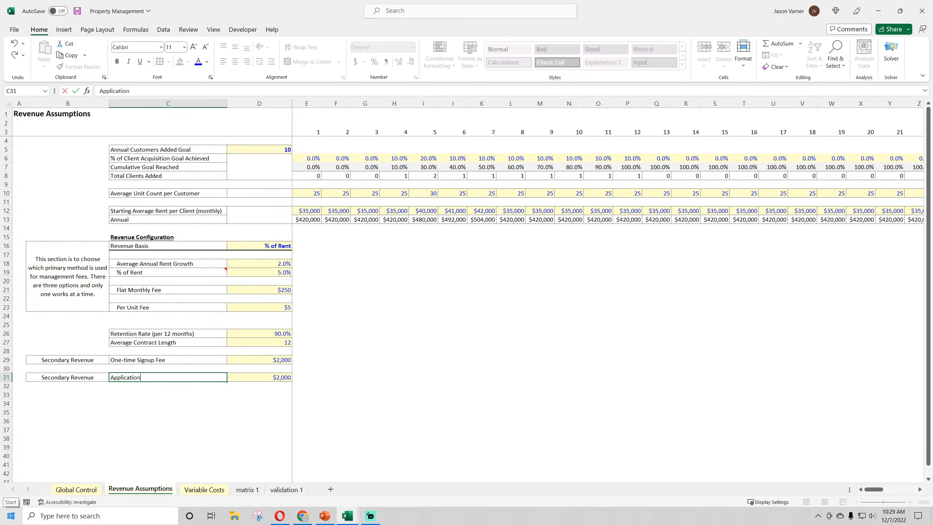
key(Return)
click(260, 378)
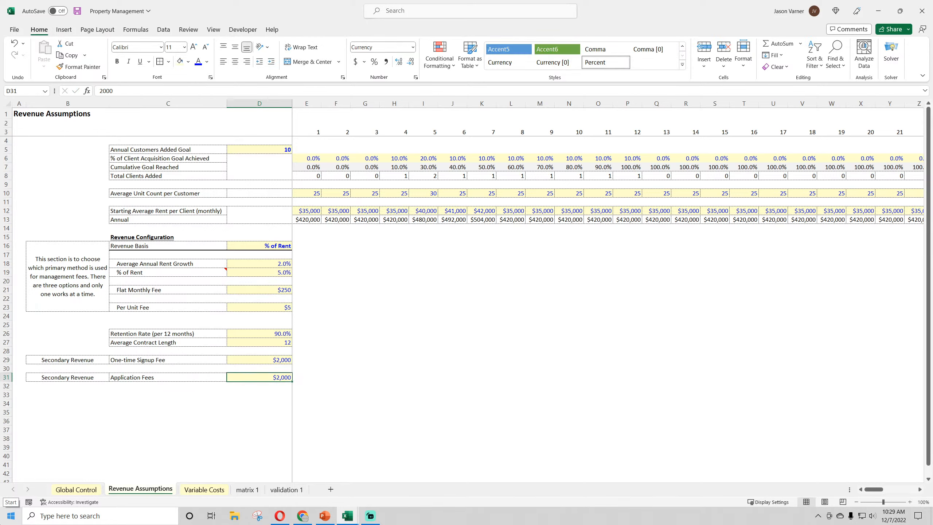
text(50)
key(Return)
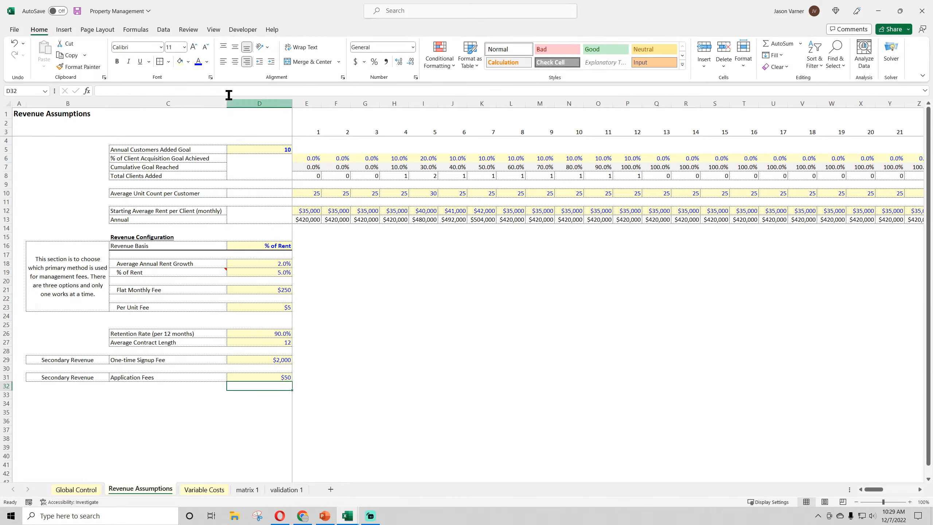
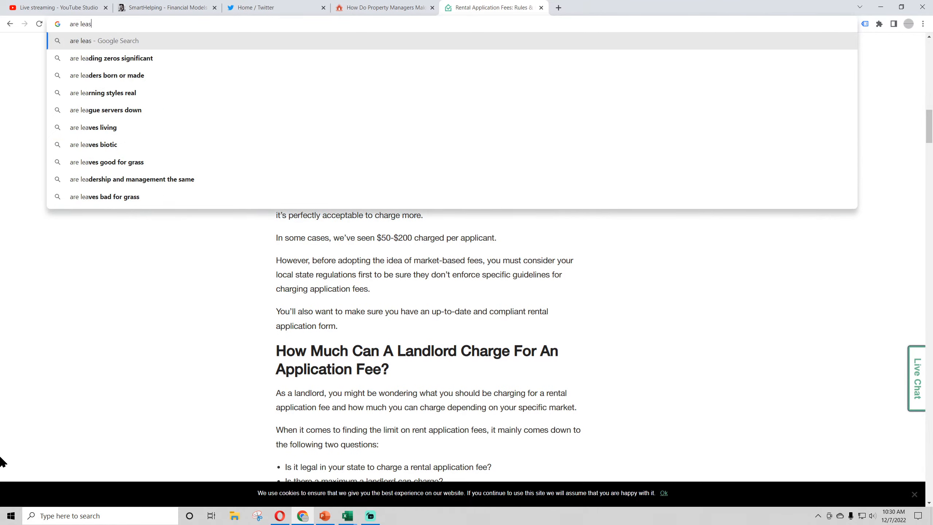
Replace the unfinished query in Chrome and search the web for "lease renewal fees"
key(BackSpace)
key(BackSpace)
key(BackSpace)
key(BackSpace)
key(BackSpace)
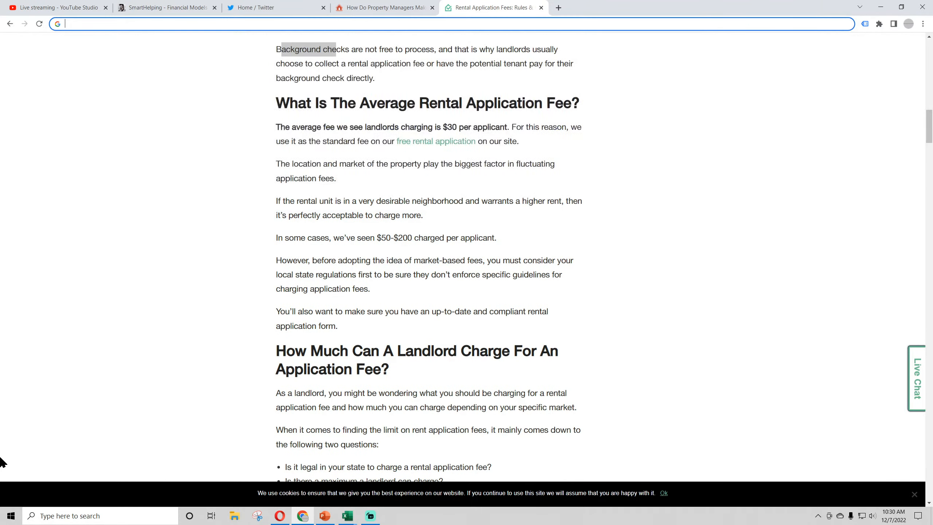
text(lease renew)
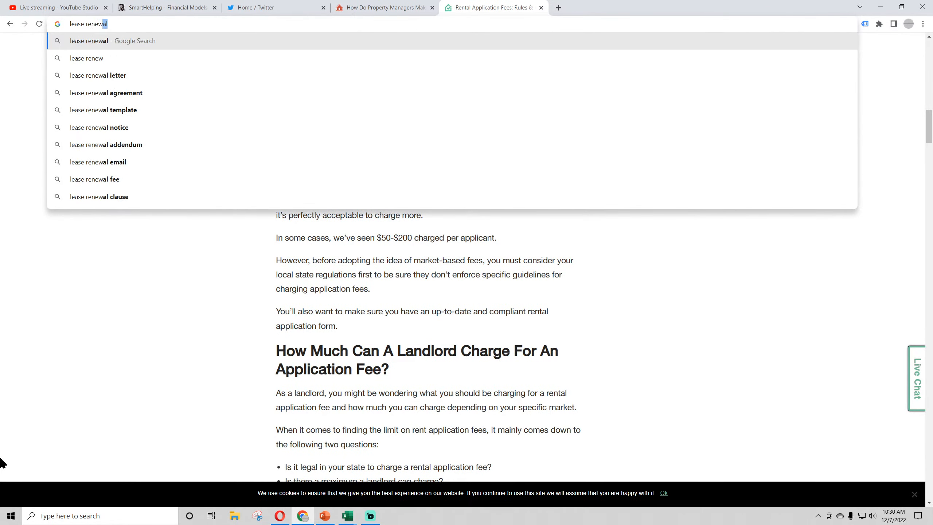
text(al fees)
key(Return)
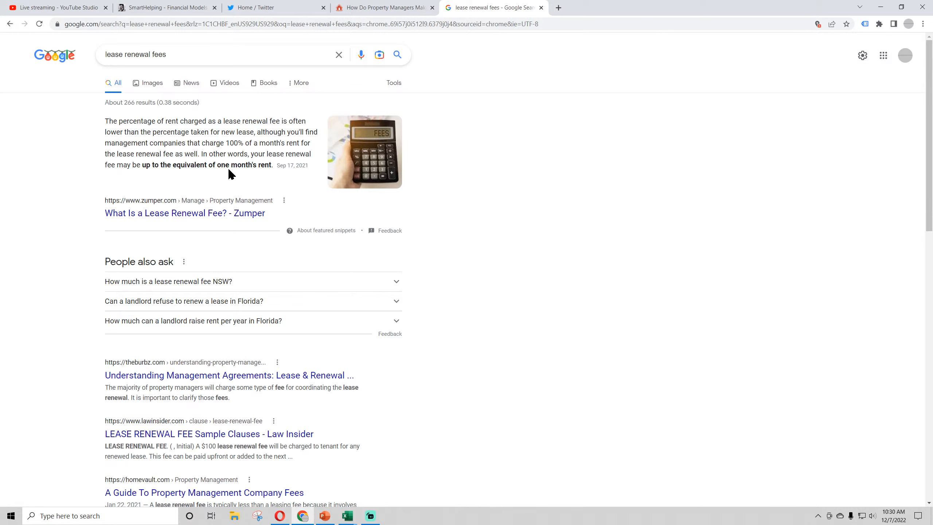
Return to Excel and compare the month 4 cohort's Customers Remaining in months 4 and 16 on the matrix 1 sheet
click(347, 516)
click(796, 243)
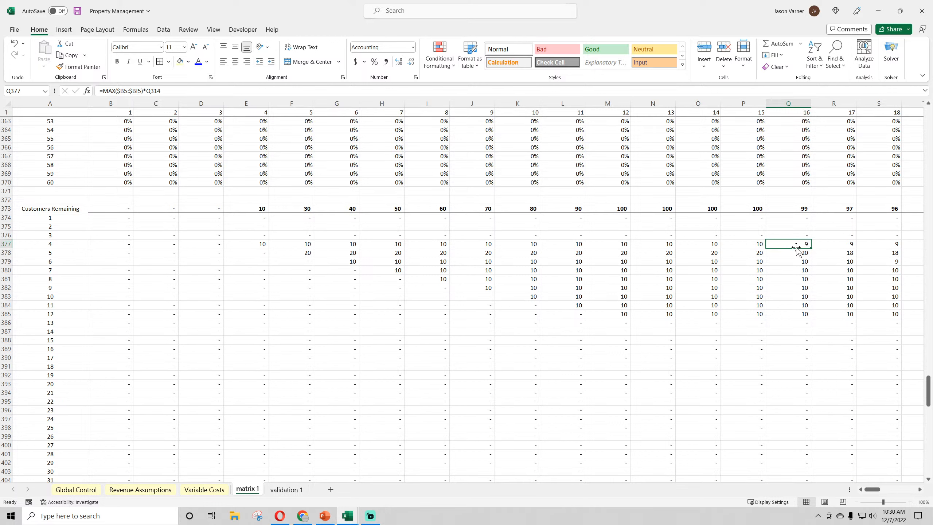
click(252, 246)
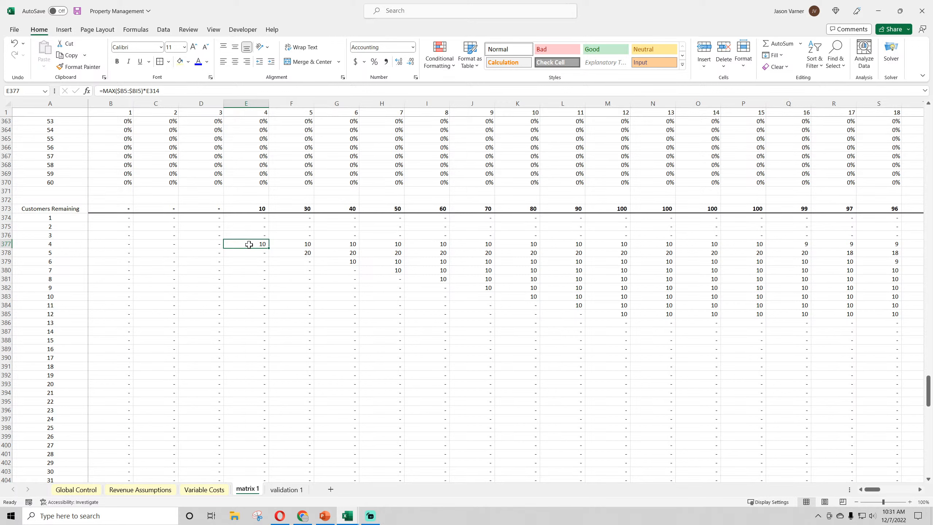
click(795, 245)
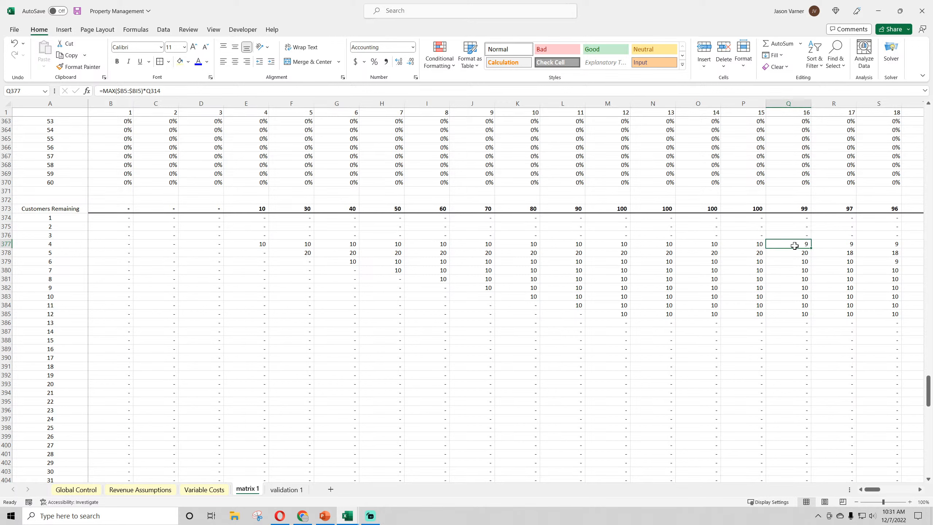
On Revenue Assumptions, check the scratch formula in H19 and enter =9*H10 in M19 for comparison
click(141, 489)
click(396, 271)
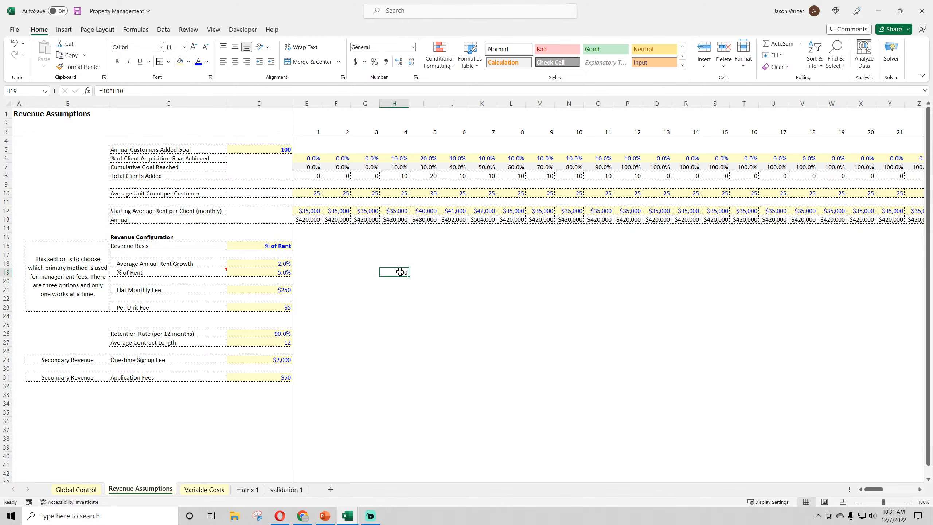
click(525, 276)
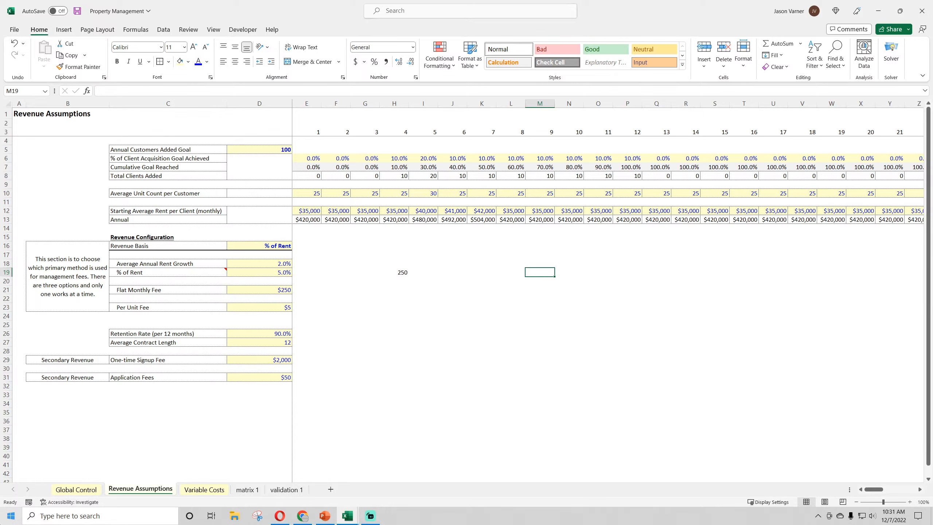
text(=9)
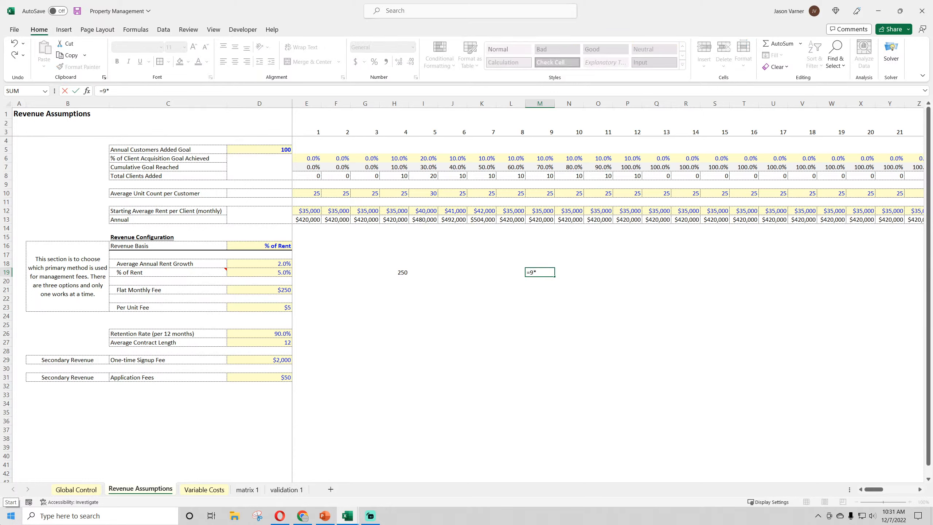
text(*)
click(392, 194)
key(Return)
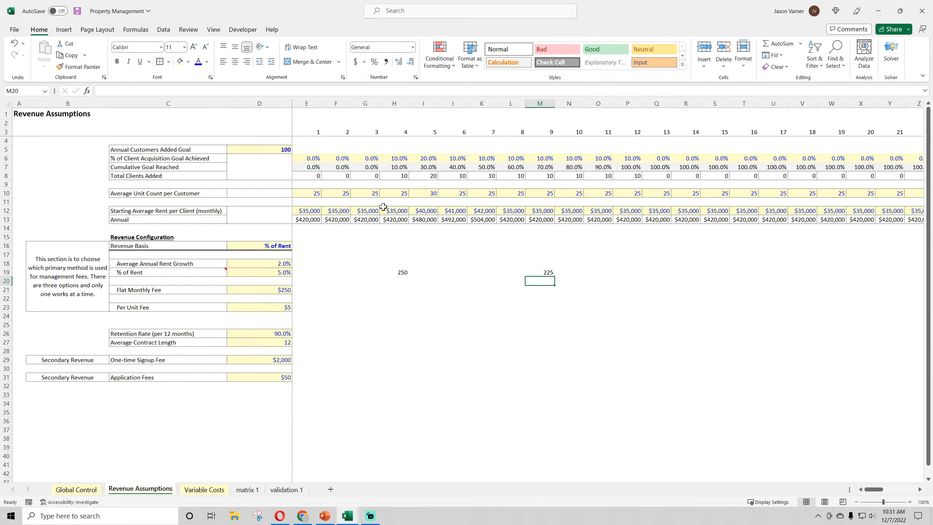
click(546, 272)
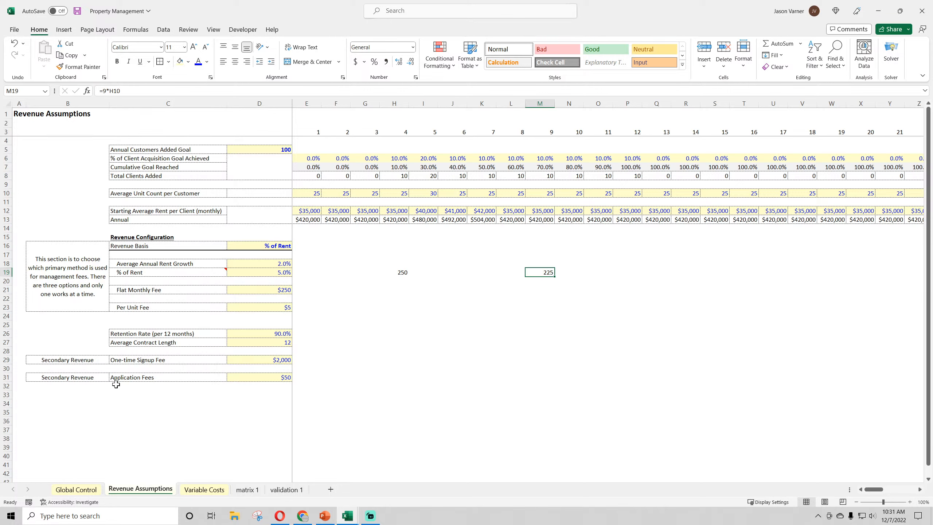
Copy the Application Fees row B31:D31 into row 33 of Revenue Assumptions
drag(68, 378, 92, 377)
right_click(92, 379)
click(117, 125)
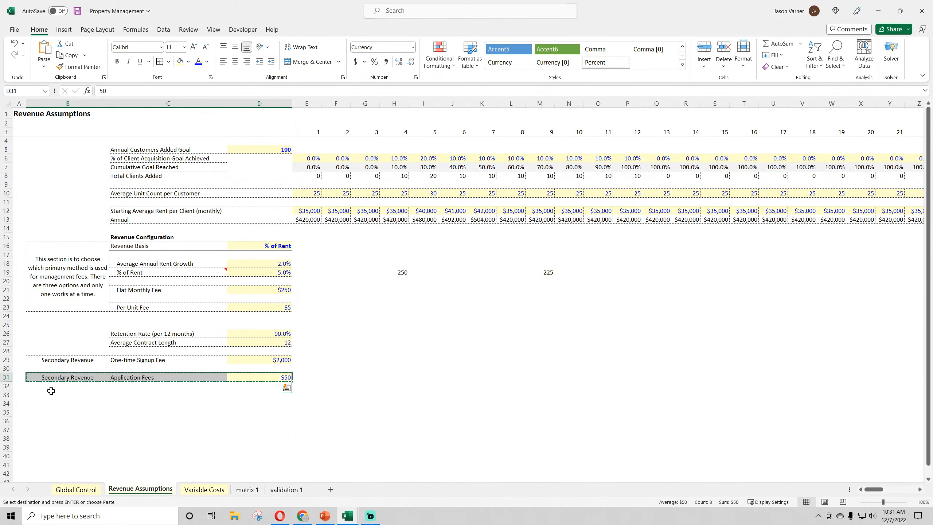
right_click(52, 394)
click(74, 179)
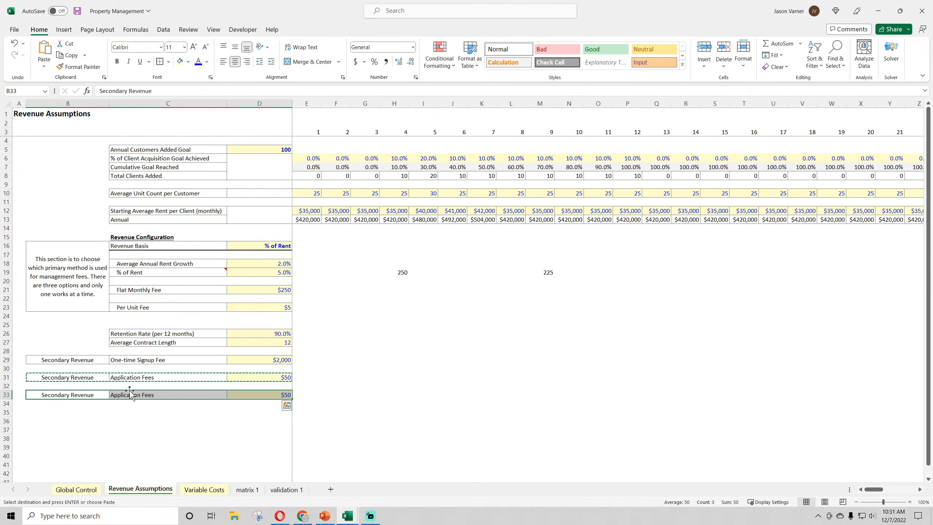
Label the new secondary revenue row in row 33 "Lease Renewals" and save the workbook
click(127, 395)
text(Lw)
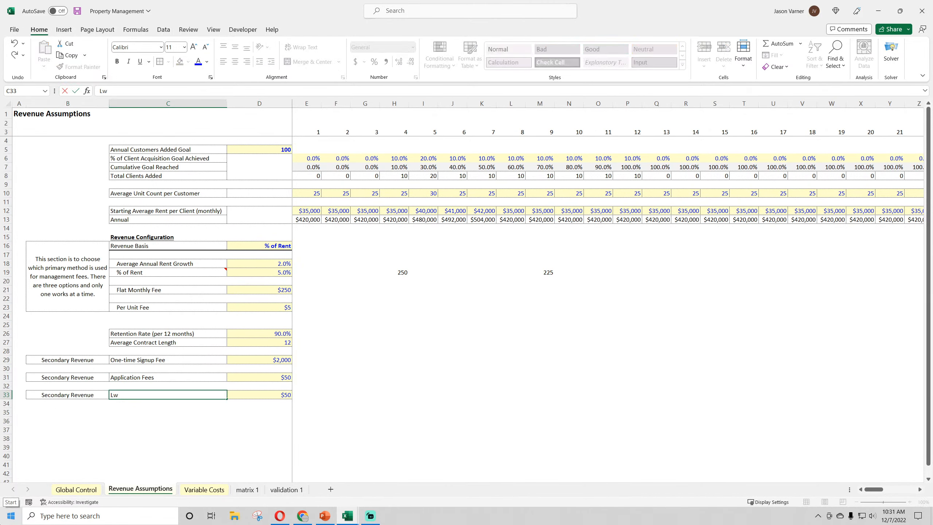
text(ase Renewals)
key(Return)
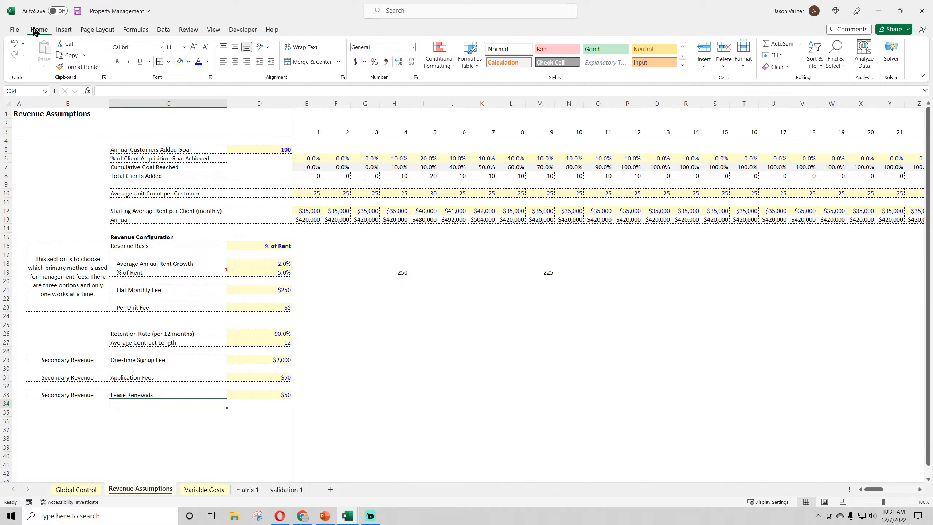
click(77, 11)
click(558, 326)
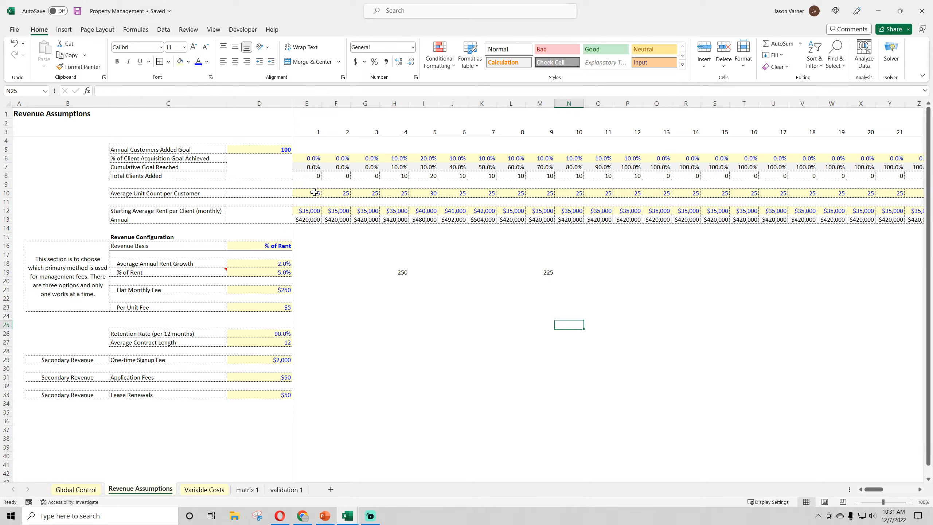
Examine the monthly Starting Average Rent per Client inputs and the Average Unit Count per Customer through month 6
drag(308, 210, 525, 214)
click(311, 212)
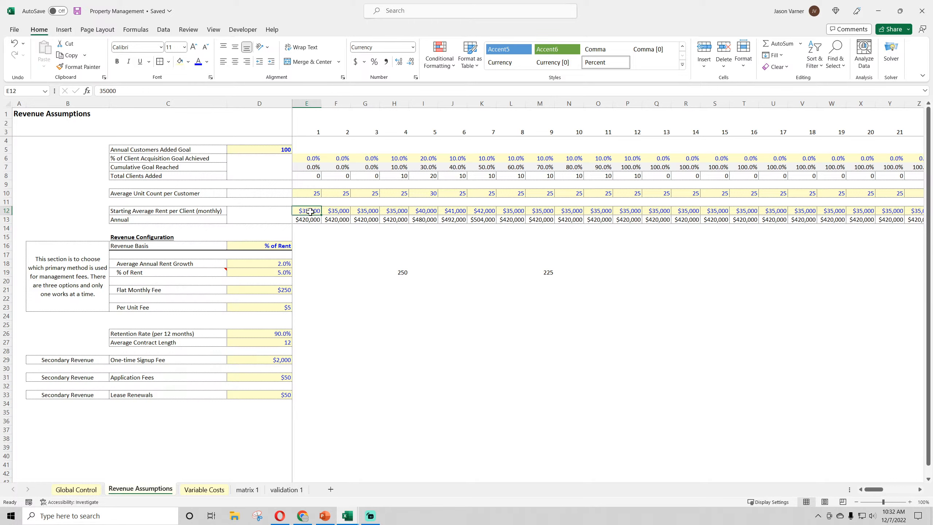
click(359, 193)
click(401, 194)
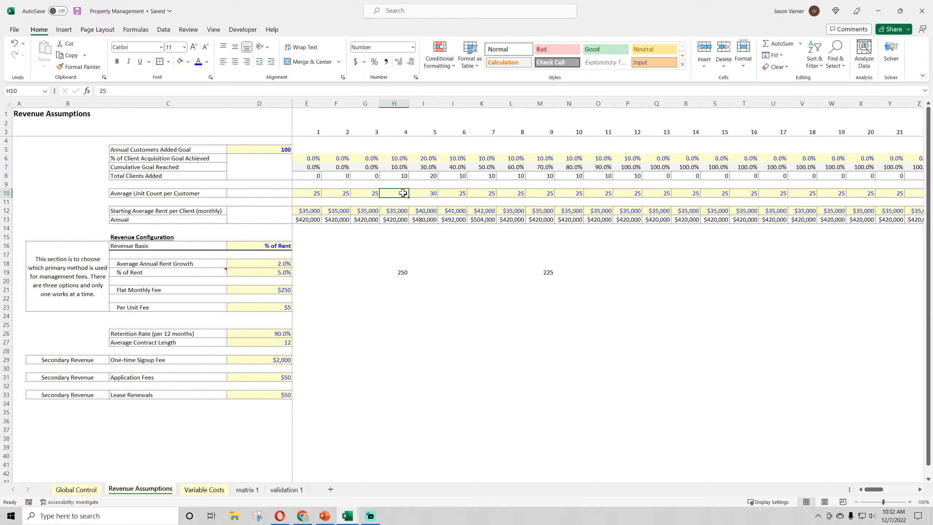
click(427, 194)
click(450, 193)
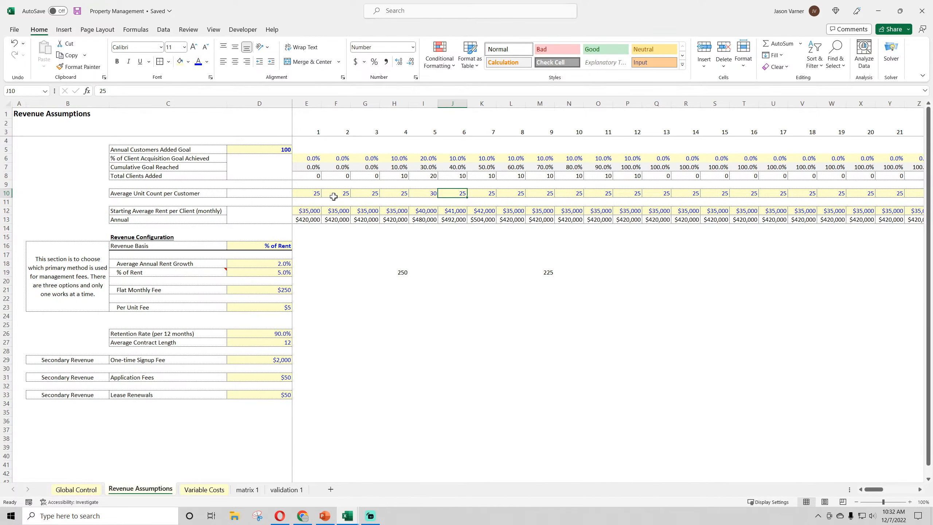
Examine the Units Managed totals in row 436 of the matrix 1 sheet from month 4 through month 12
click(247, 490)
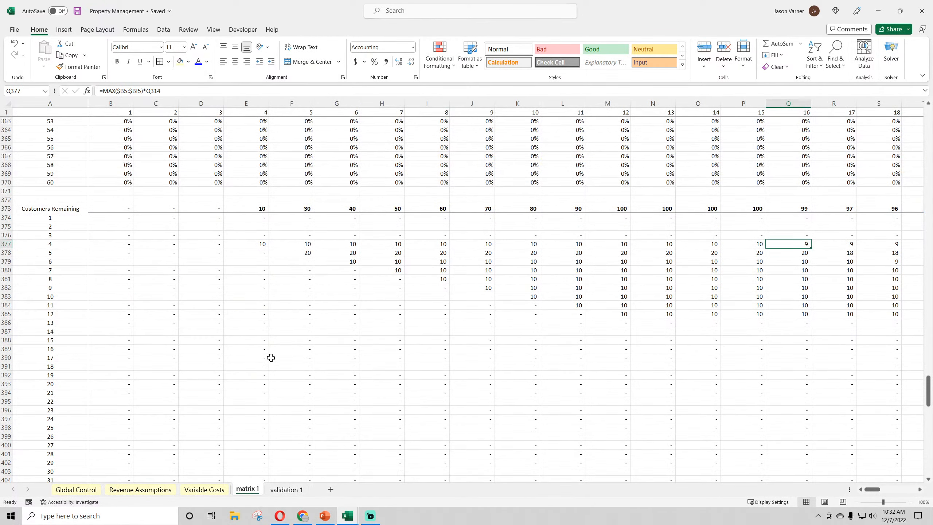
scroll(271, 358, down, 18)
click(254, 278)
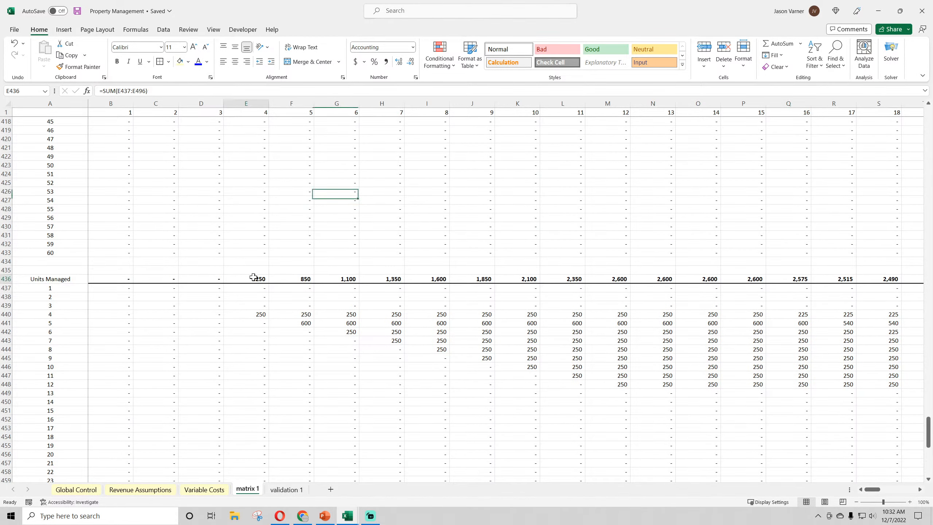
drag(253, 278, 611, 280)
click(572, 280)
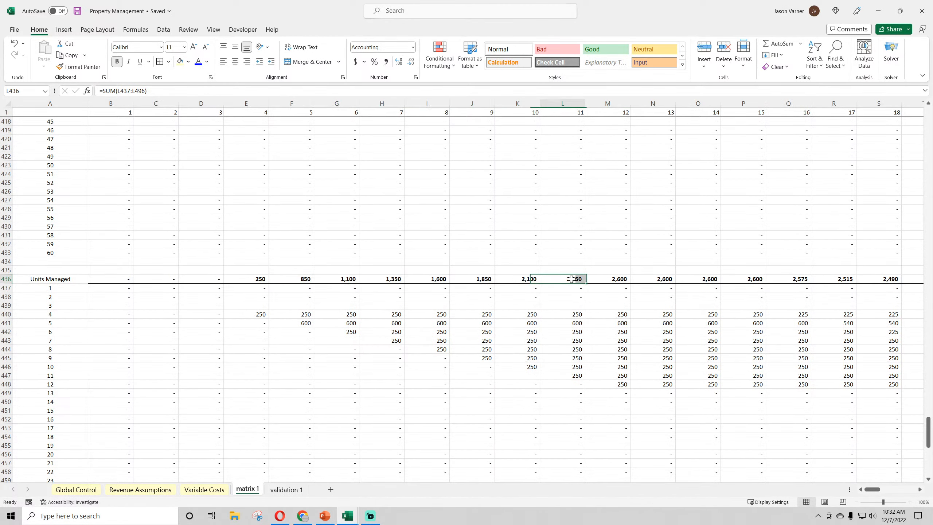
Review the Average Unit Count per Customer for months 1 to 5 on Revenue Assumptions and save the workbook
click(140, 489)
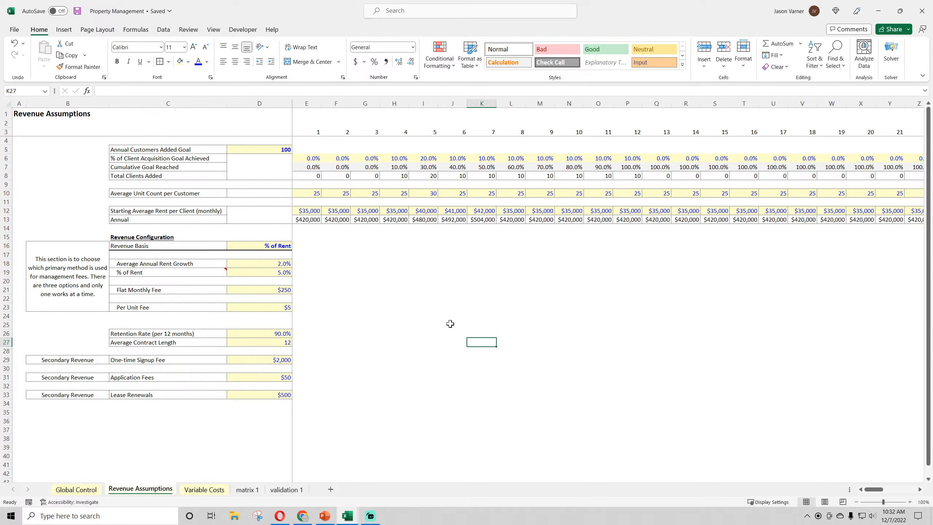
click(316, 192)
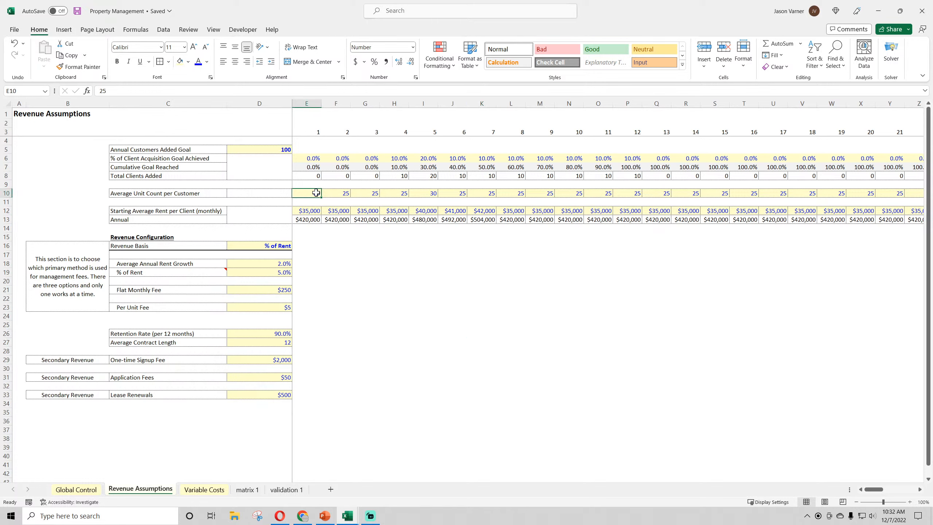
click(349, 194)
click(365, 193)
click(405, 192)
click(421, 192)
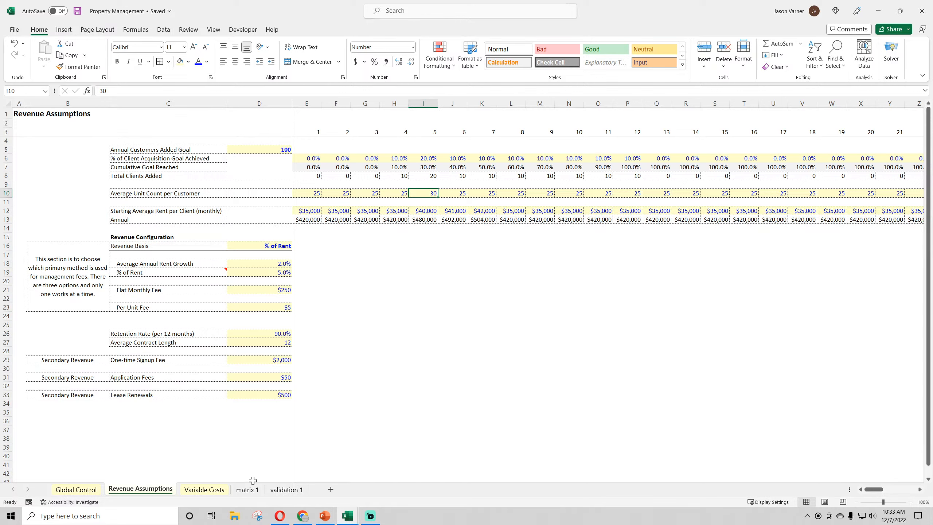
click(368, 195)
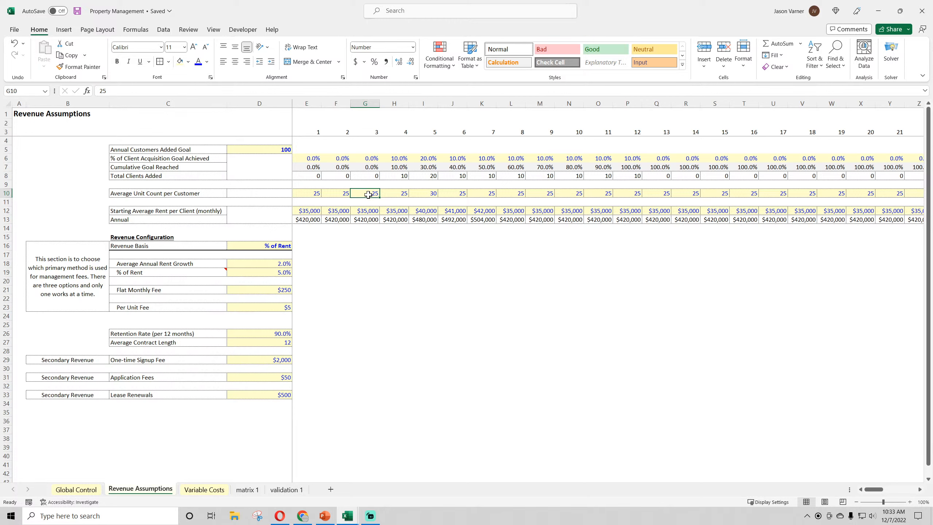
click(391, 279)
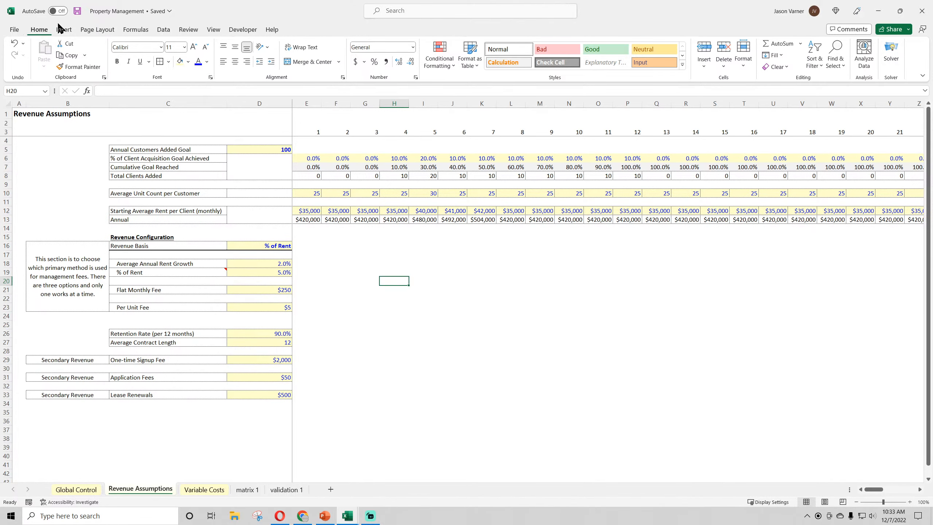
click(78, 11)
Examine the month 4 cohort's Units Managed formulas on the matrix 1 sheet, comparing the early months with month 16
click(294, 490)
click(247, 491)
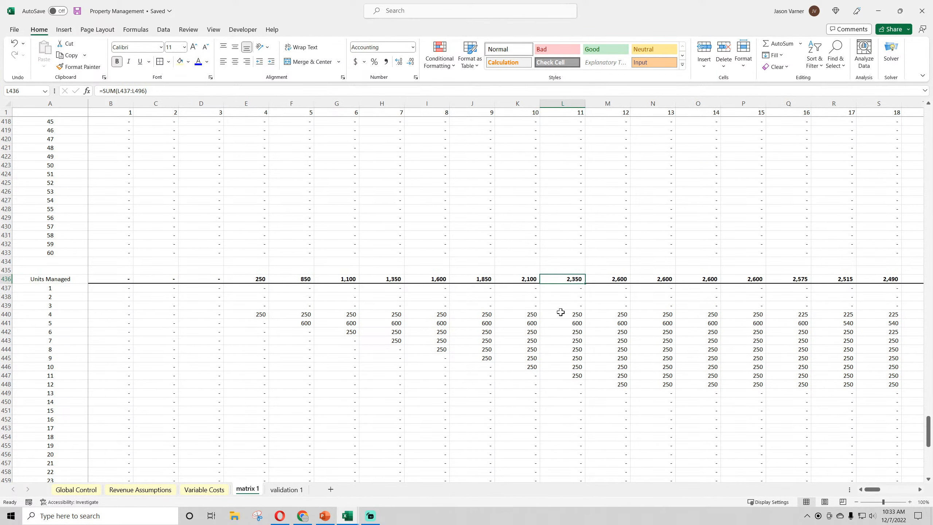
click(256, 315)
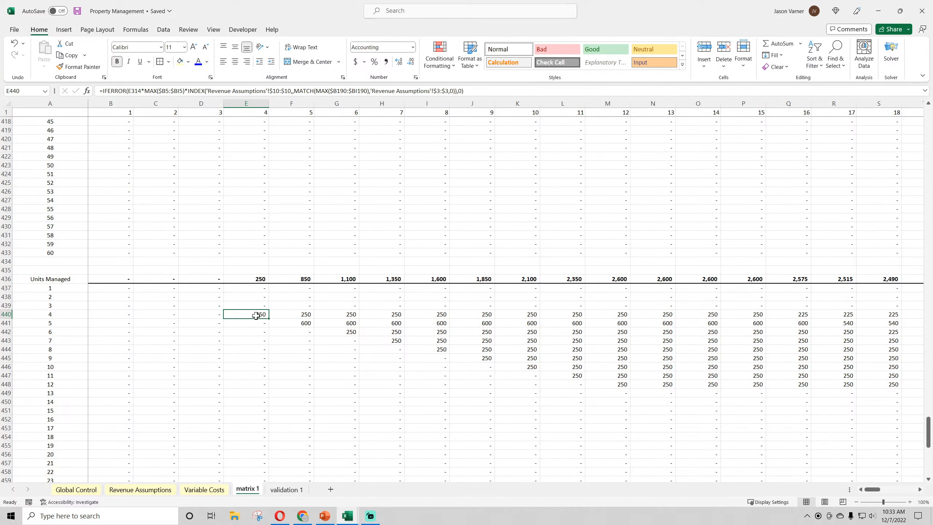
drag(256, 316, 448, 323)
click(796, 315)
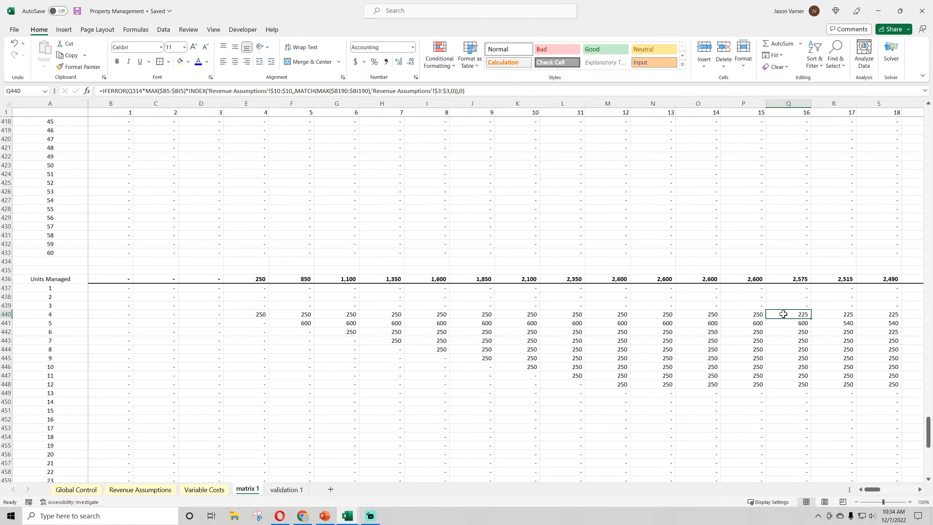
Switch to Chrome and search Google for "lease renewal fees" in a browser tab
click(205, 491)
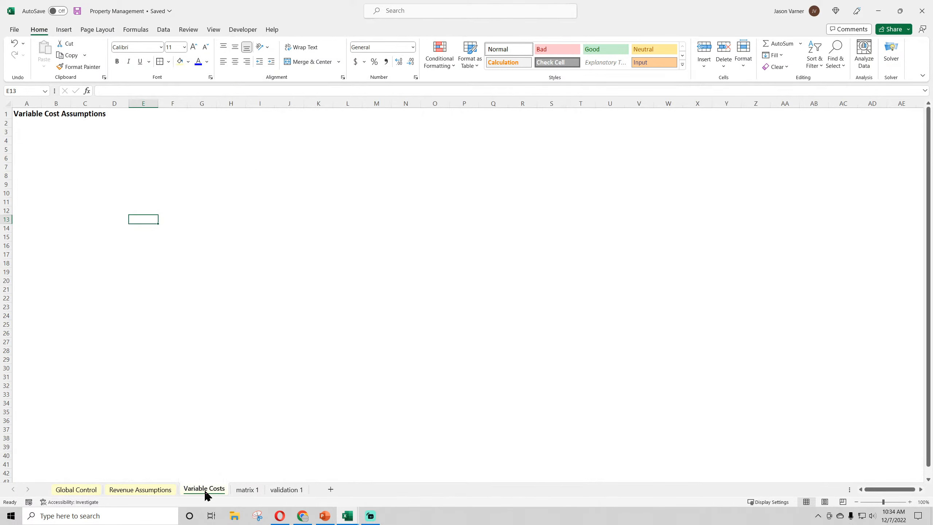
click(152, 490)
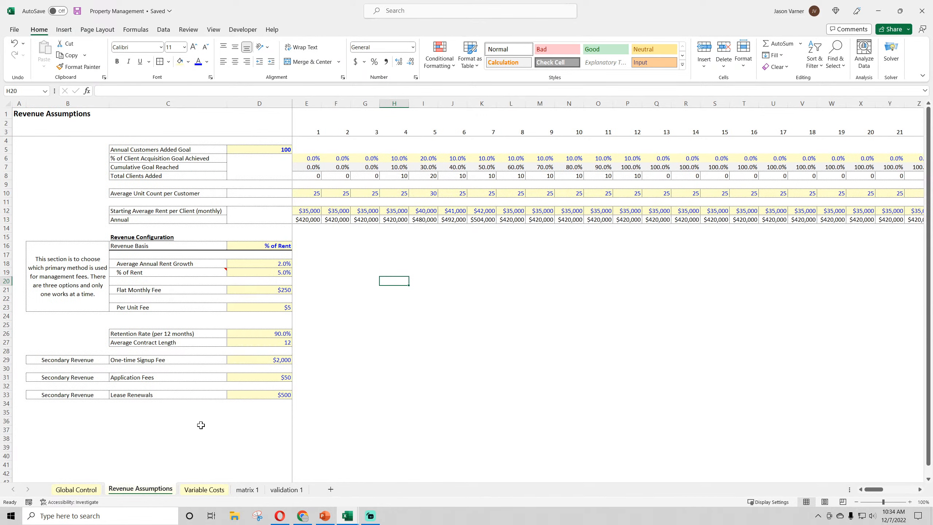
click(302, 516)
click(450, 7)
text(lease renewal fees)
key(Return)
Refine the Google search to "lease renewal fees property management company"
click(206, 54)
text(p)
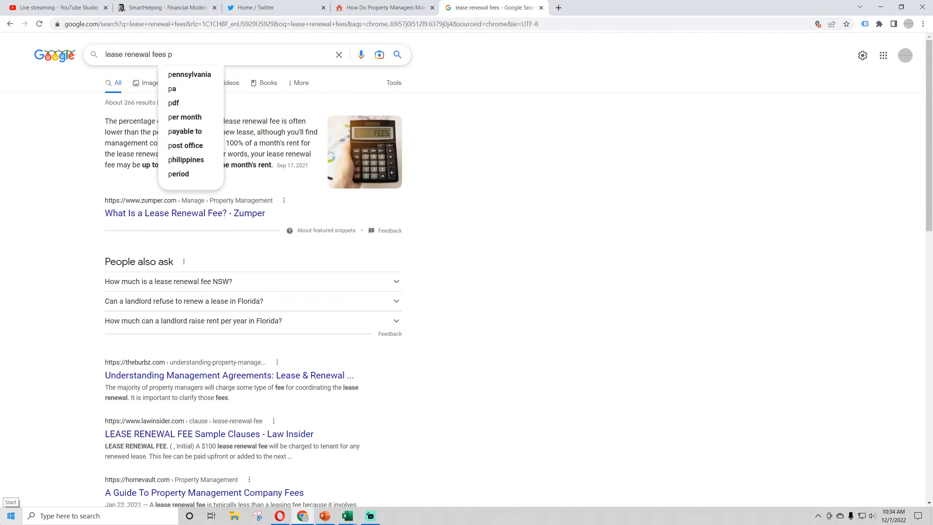
text(rope)
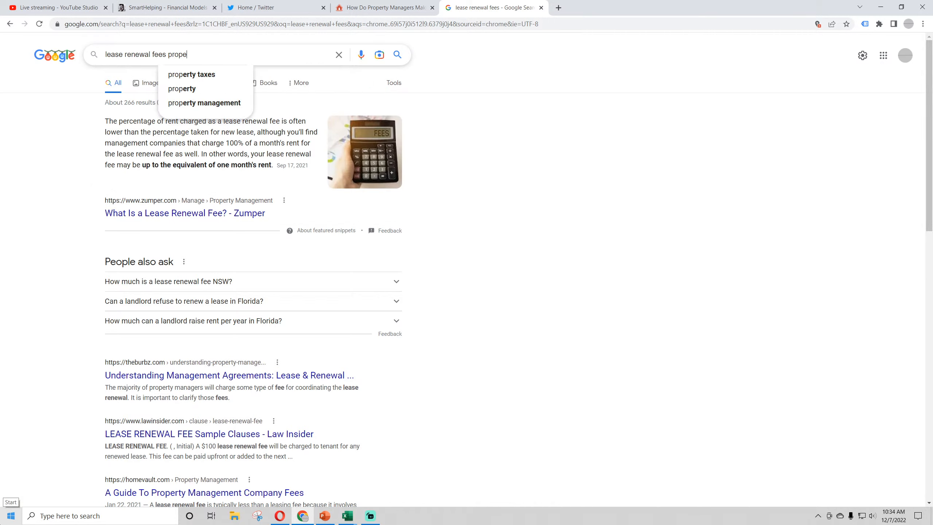
text(rty management)
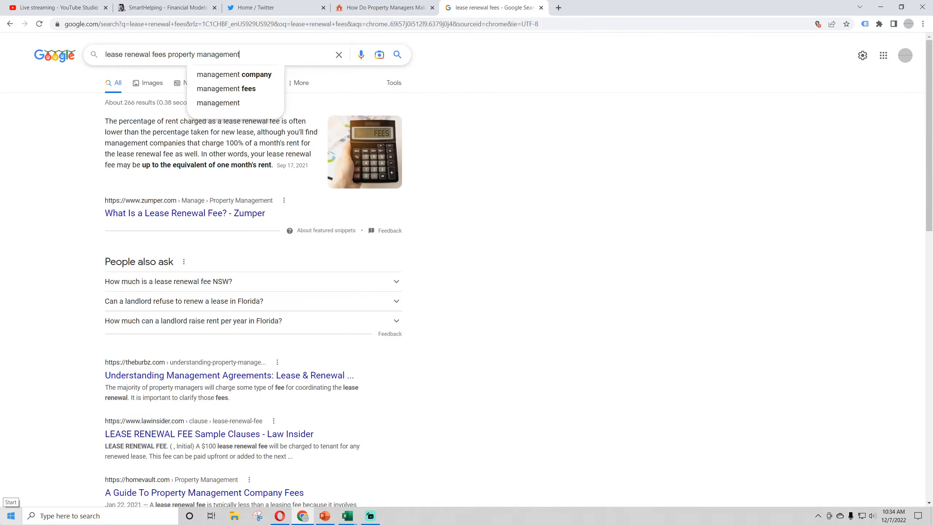
key(Return)
click(265, 55)
text(company)
key(Return)
Check the related answers on management fee percentages, then open Stessa's property manager charges article and read its Percentage of Monthly Rent section
click(235, 207)
drag(266, 244, 371, 245)
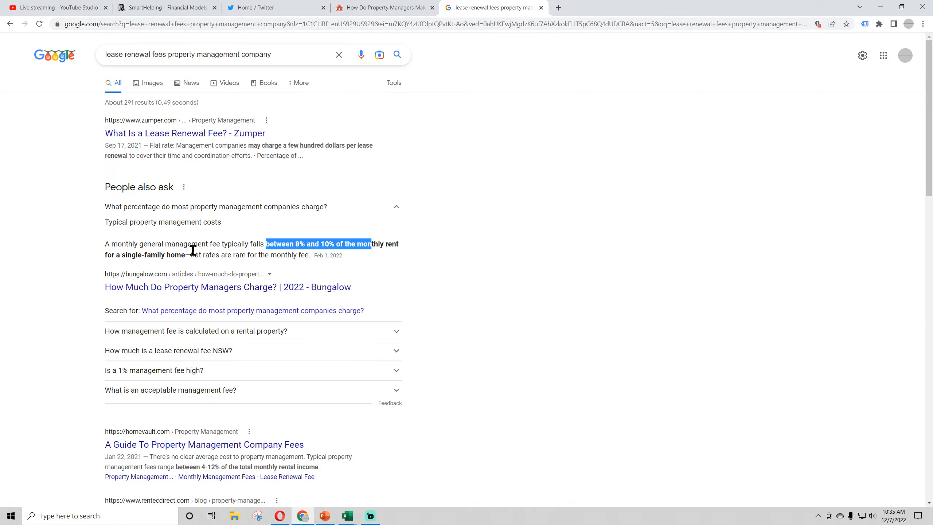
click(180, 334)
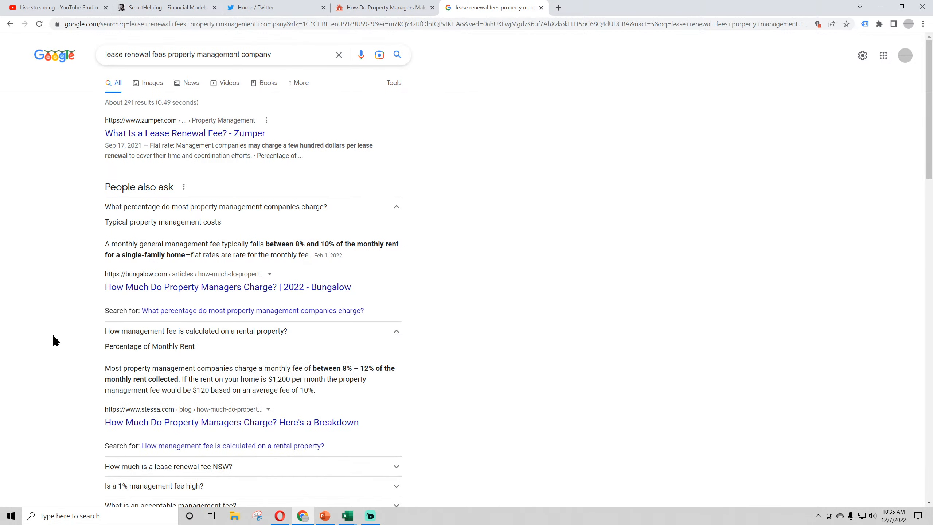
scroll(54, 338, down, 4)
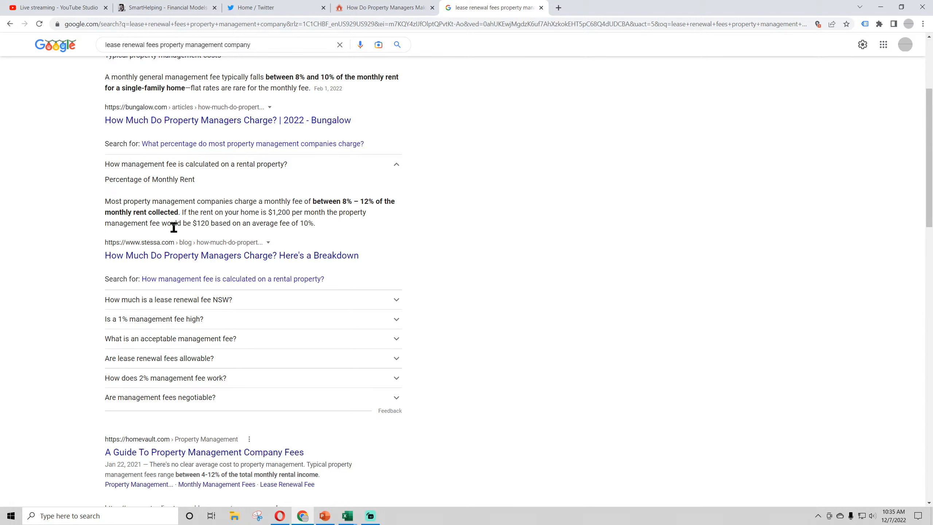
click(172, 256)
drag(262, 104, 460, 198)
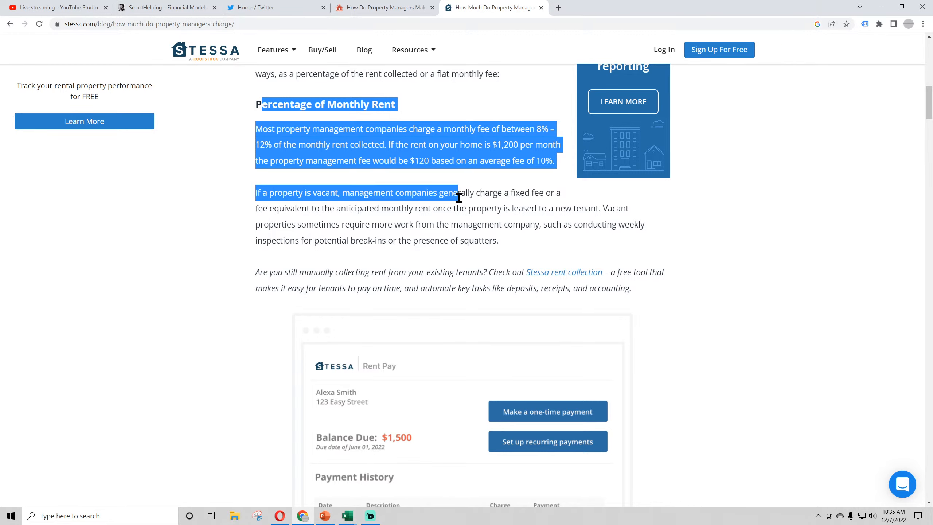
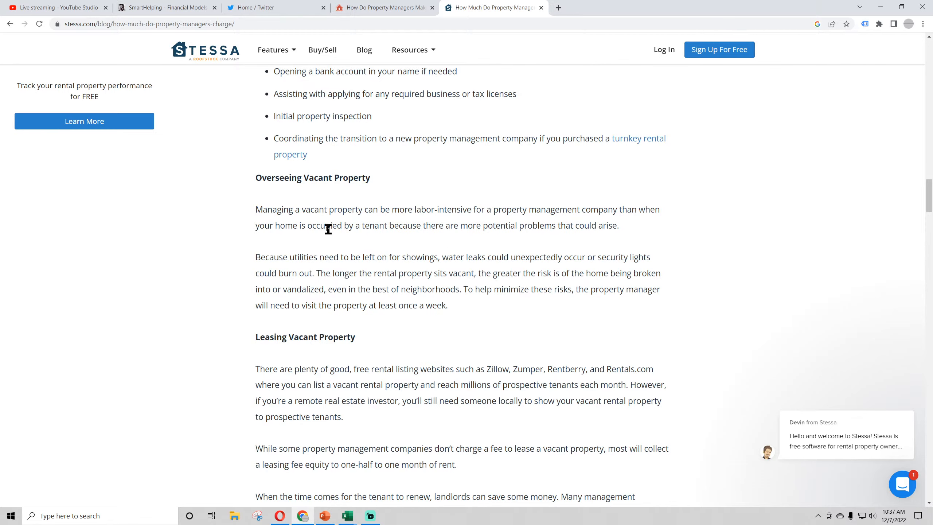
Read the article's Contract Setup Fee section, then review the Application Fees and Lease Renewals rows in the Property Management workbook
scroll(326, 228, up, 4)
drag(273, 137, 298, 137)
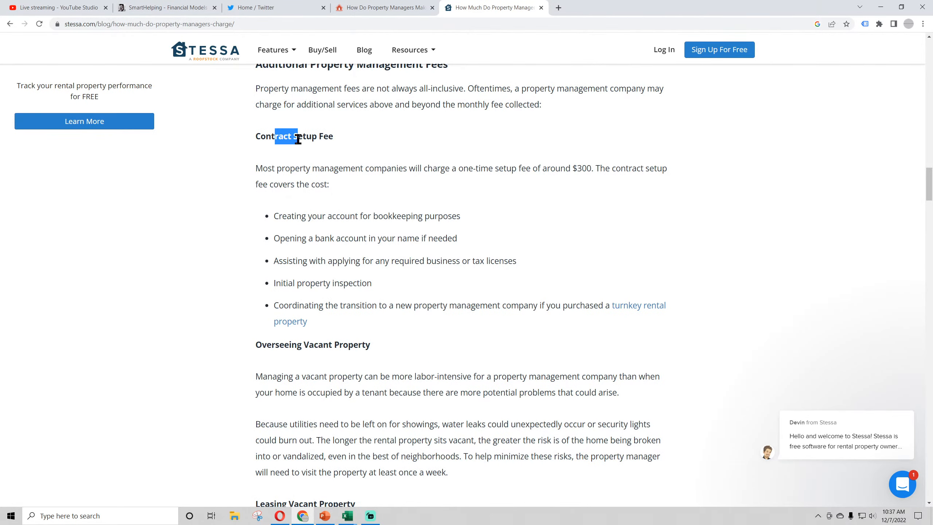
mouse_move(348, 519)
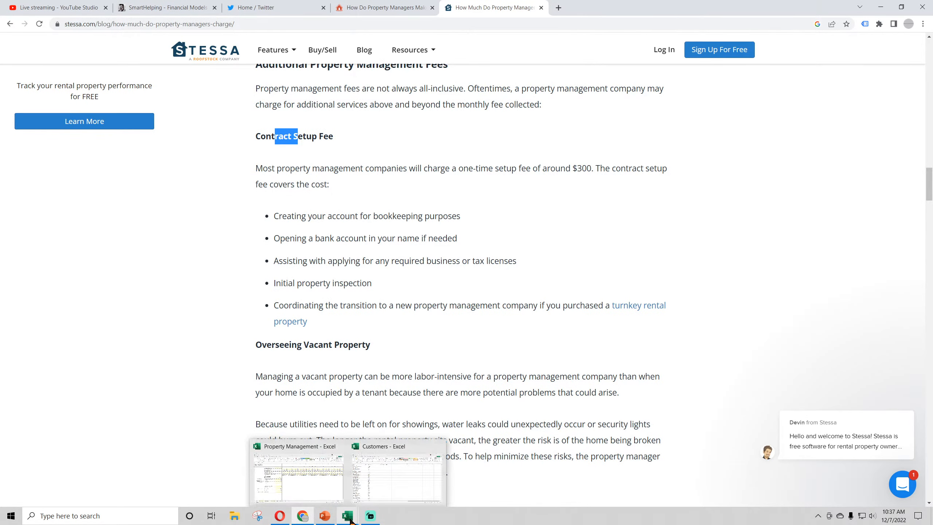
click(298, 478)
drag(19, 378, 276, 395)
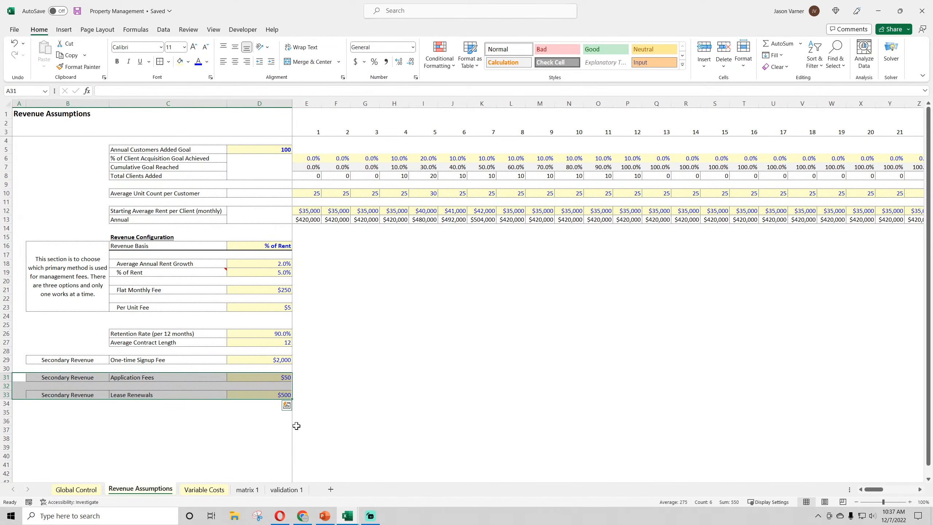
Return to the Stessa article in Chrome and read its additional management fees, from contract setup through termination, and the factors affecting fees
click(302, 515)
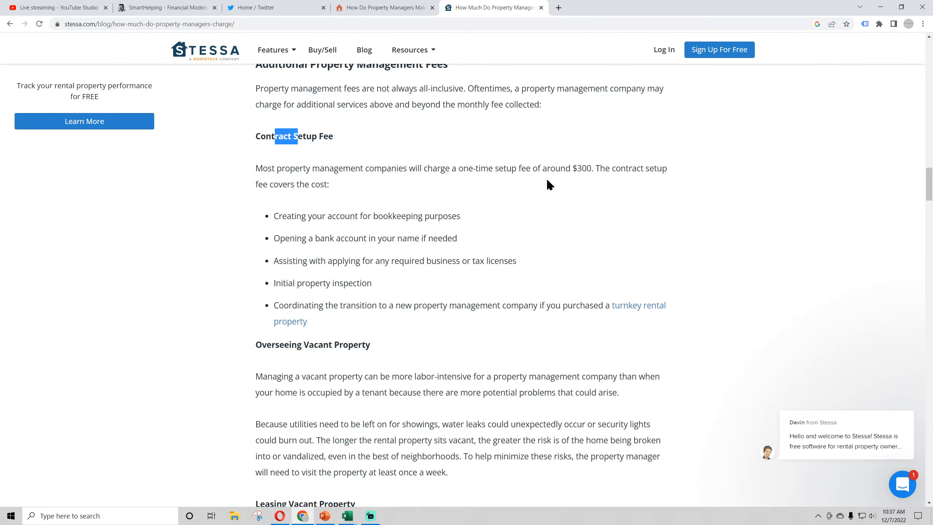
scroll(587, 180, down, 3)
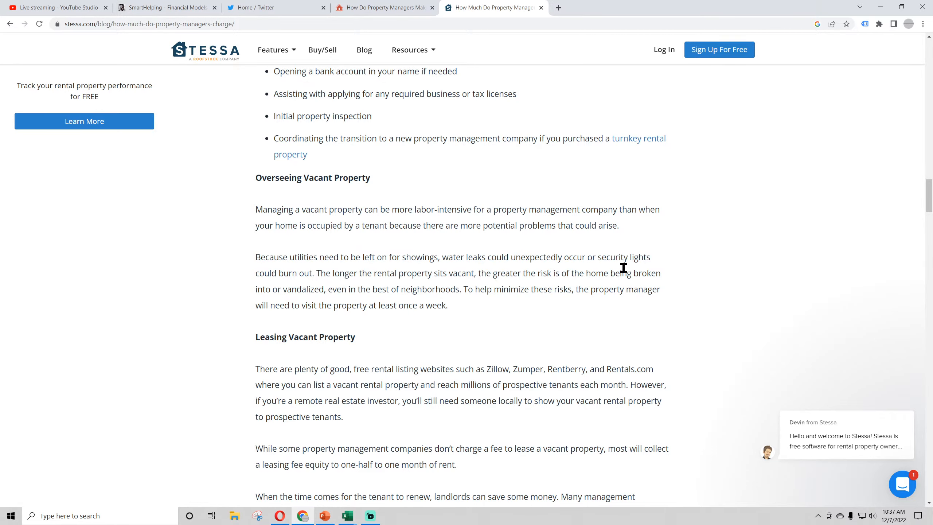
scroll(265, 326, down, 3)
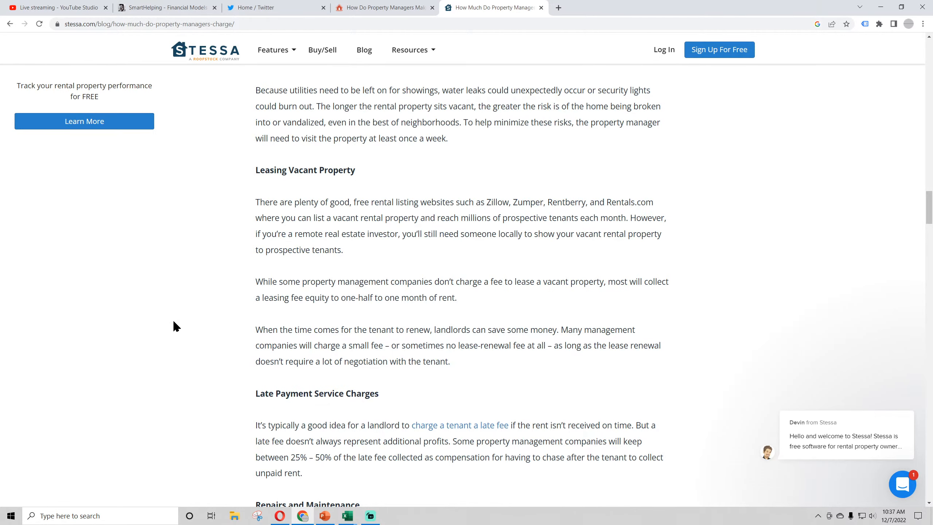
scroll(173, 325, down, 4)
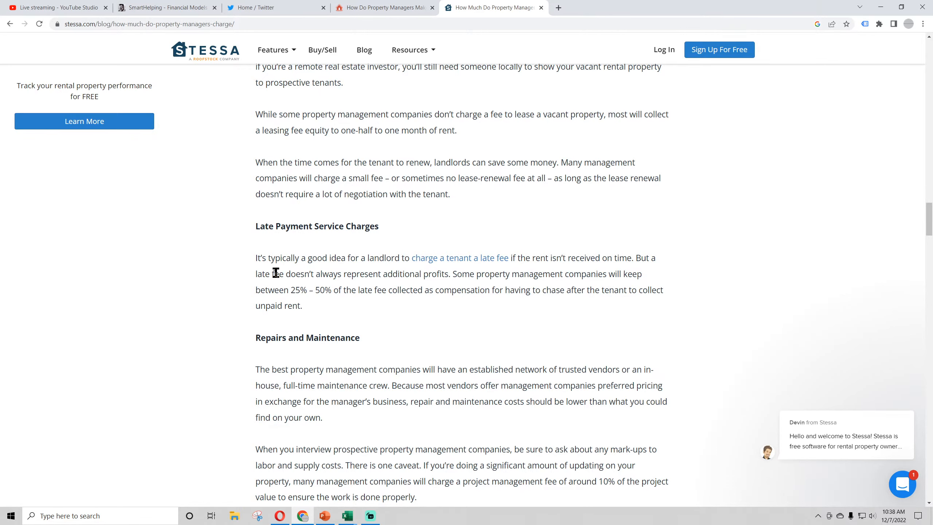
scroll(277, 273, down, 4)
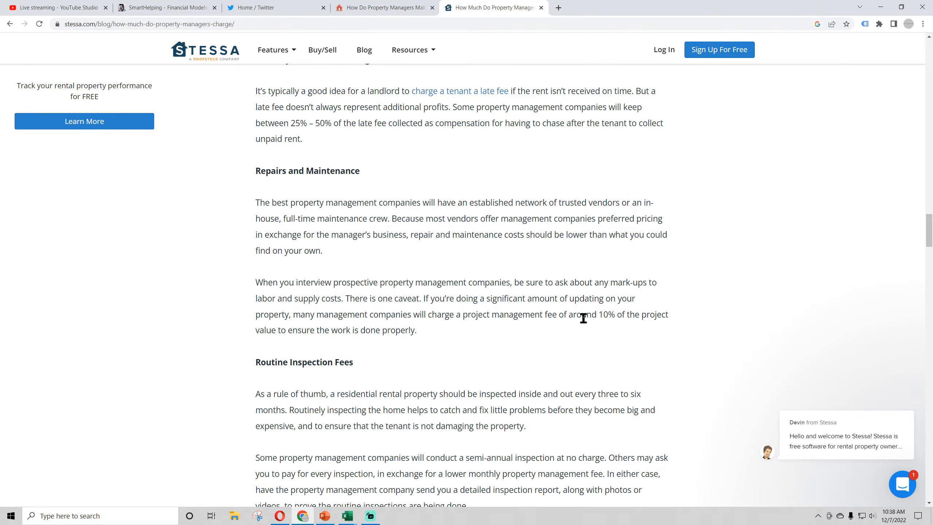
scroll(306, 307, down, 3)
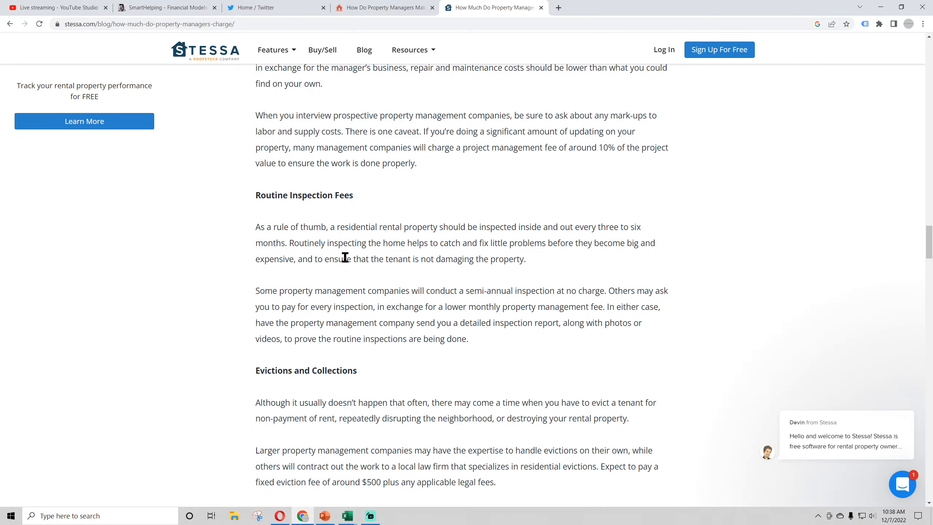
scroll(211, 320, down, 5)
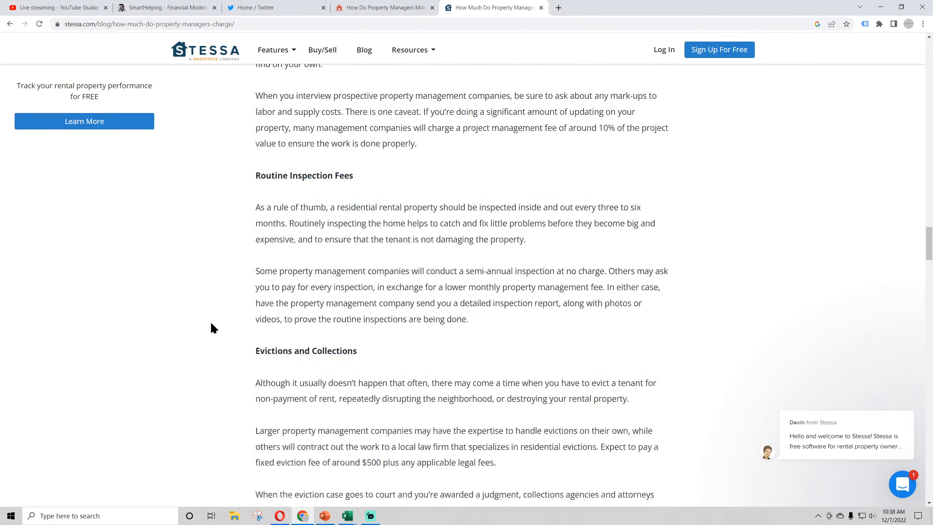
scroll(224, 290, down, 5)
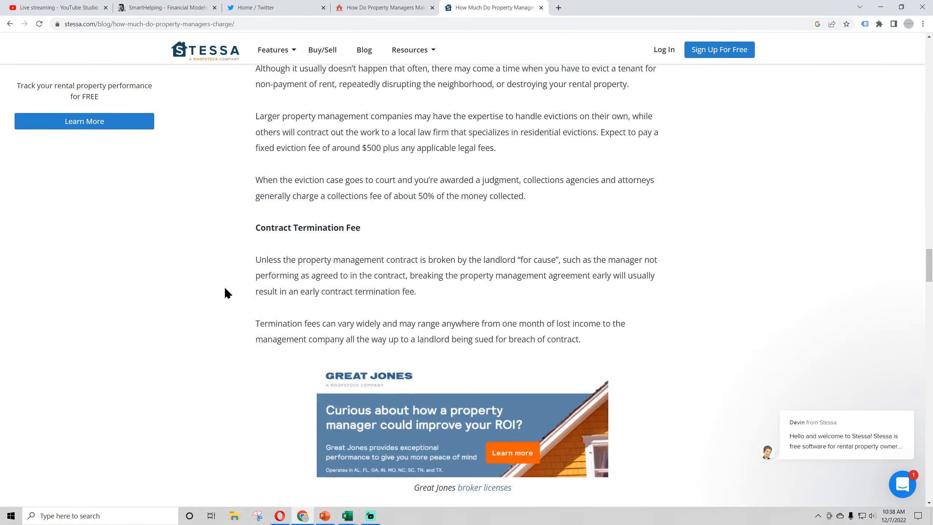
scroll(229, 291, down, 5)
scroll(230, 289, down, 5)
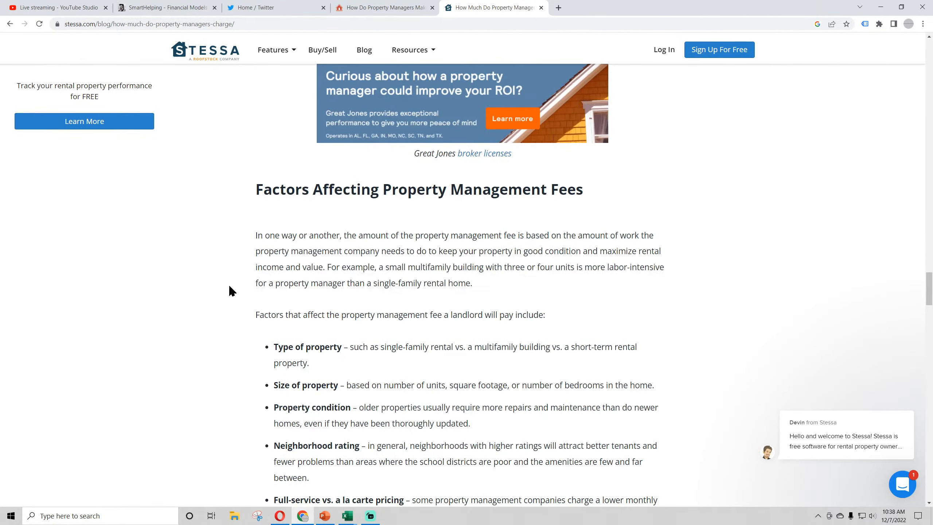
scroll(230, 289, down, 5)
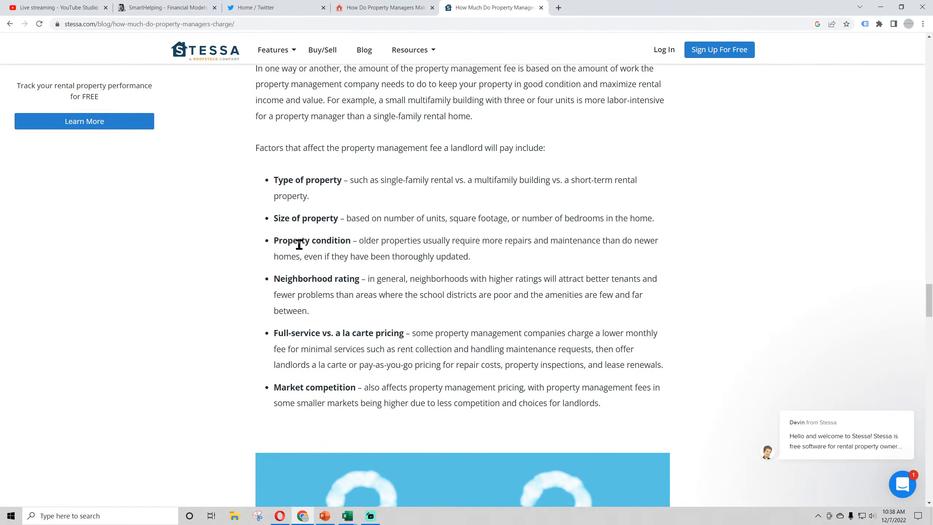
scroll(299, 257, up, 10)
Return to the Excel workbook and review the One-time Signup Fee, Application Fees and Lease Renewals rows on Revenue Assumptions
click(347, 515)
drag(68, 360, 254, 361)
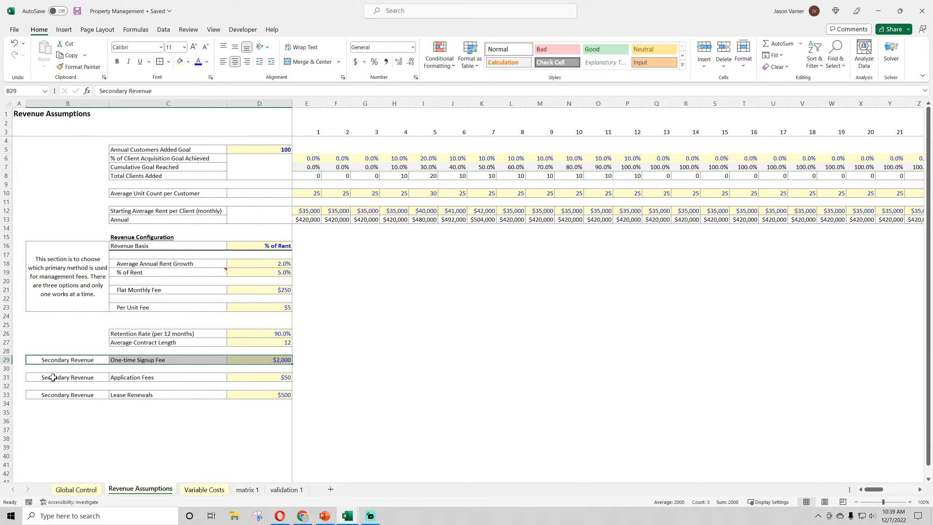
drag(53, 377, 244, 402)
click(220, 445)
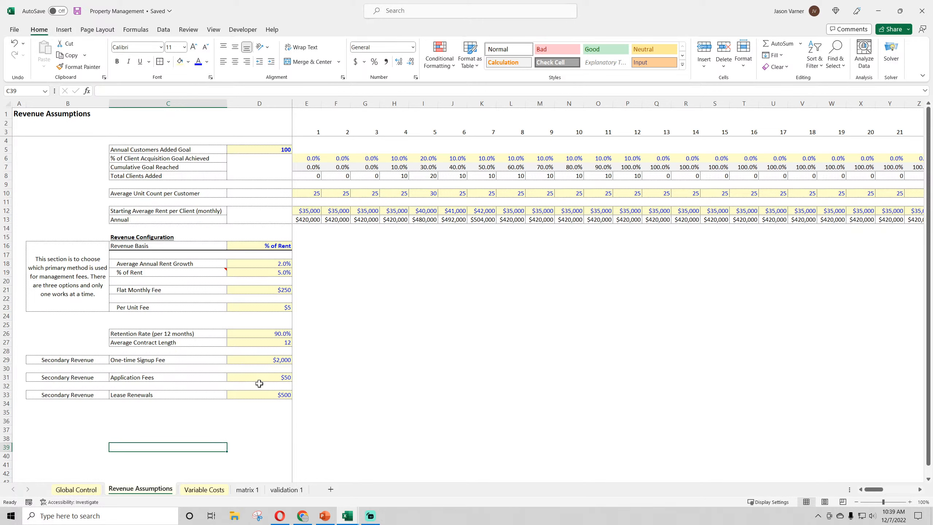
click(22, 396)
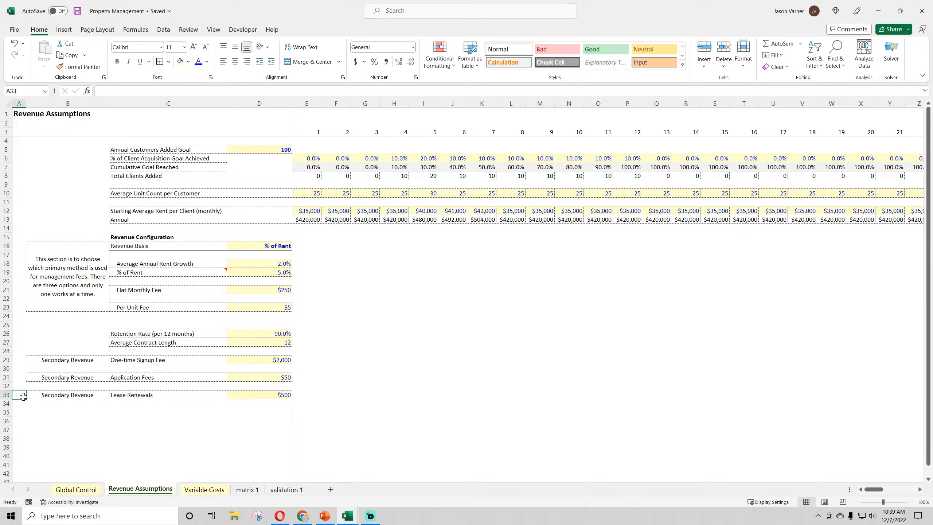
click(129, 380)
click(127, 394)
click(142, 378)
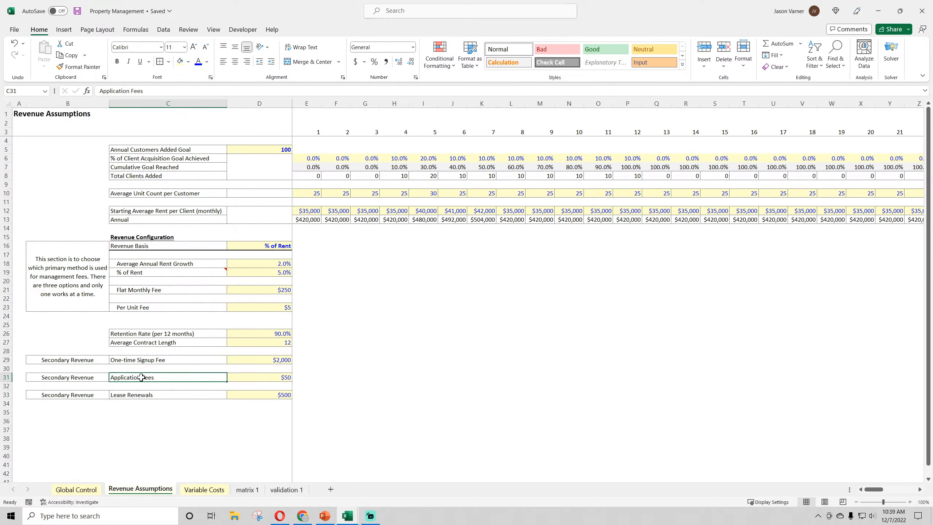
click(135, 395)
drag(143, 379, 266, 392)
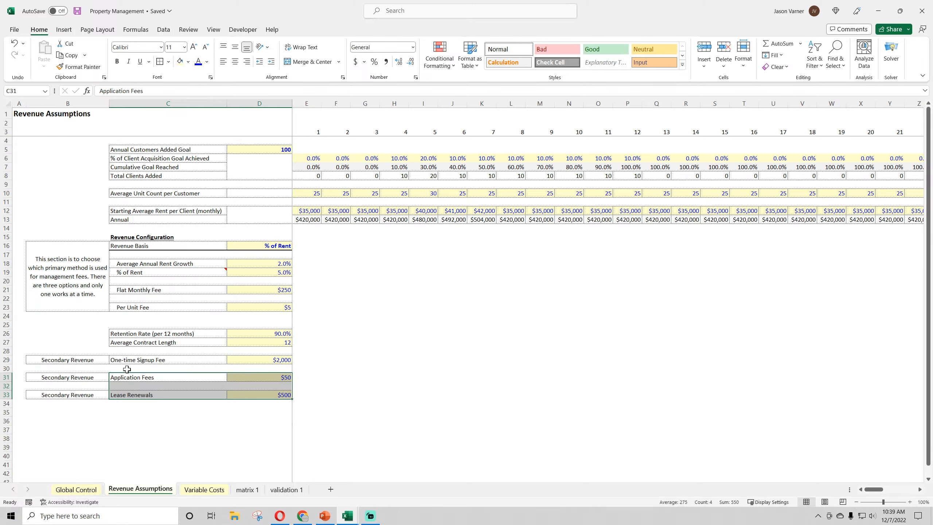
Compare the One-time Signup Fee row with the primary fee inputs in the Revenue Configuration section
drag(88, 360, 216, 361)
click(279, 262)
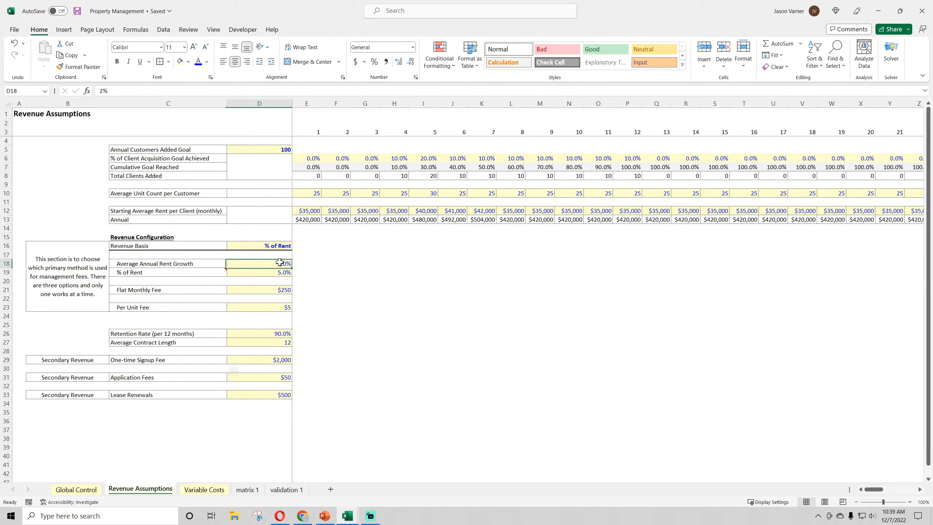
drag(280, 263, 196, 306)
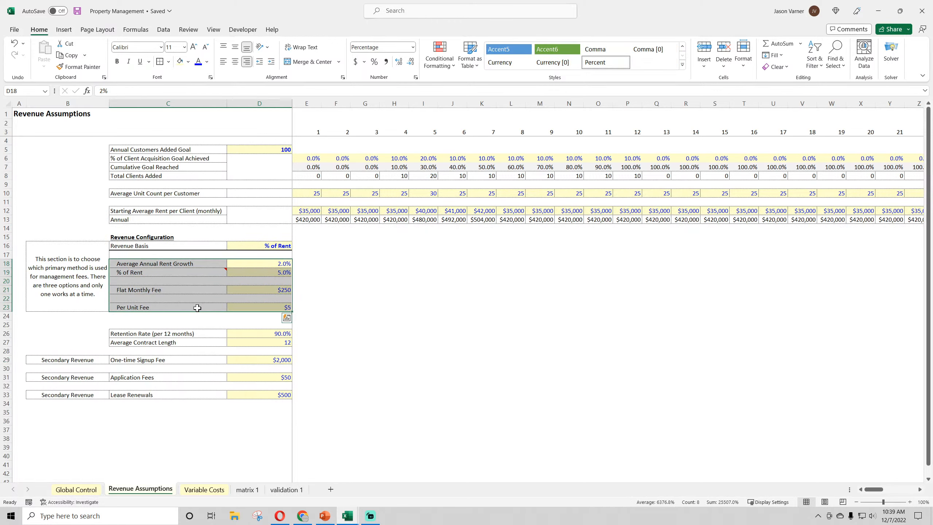
drag(74, 360, 258, 360)
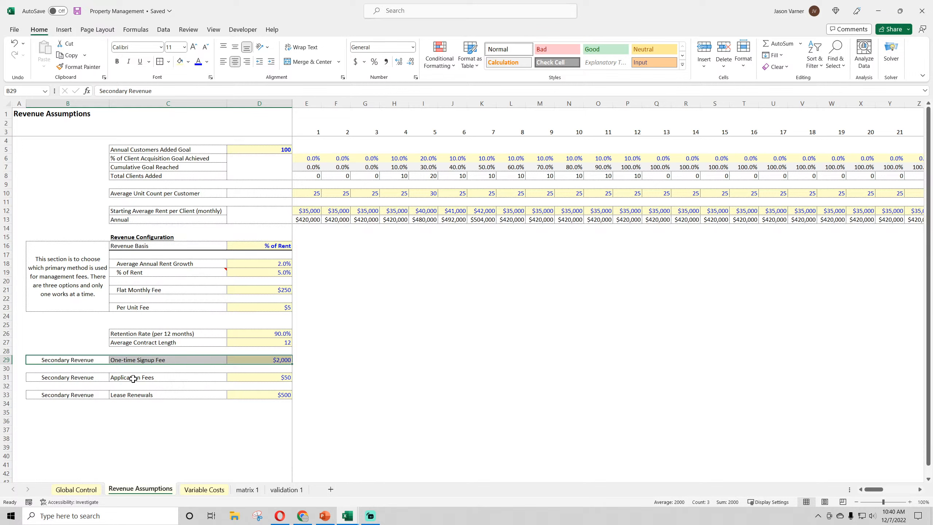
Remove the Lease Renewals secondary revenue entry from row 33 of Revenue Assumptions
click(22, 396)
drag(26, 399, 332, 400)
click(215, 436)
Rename the Application Fees label in C31 to "Repairs and Maintenance Fees"
click(152, 379)
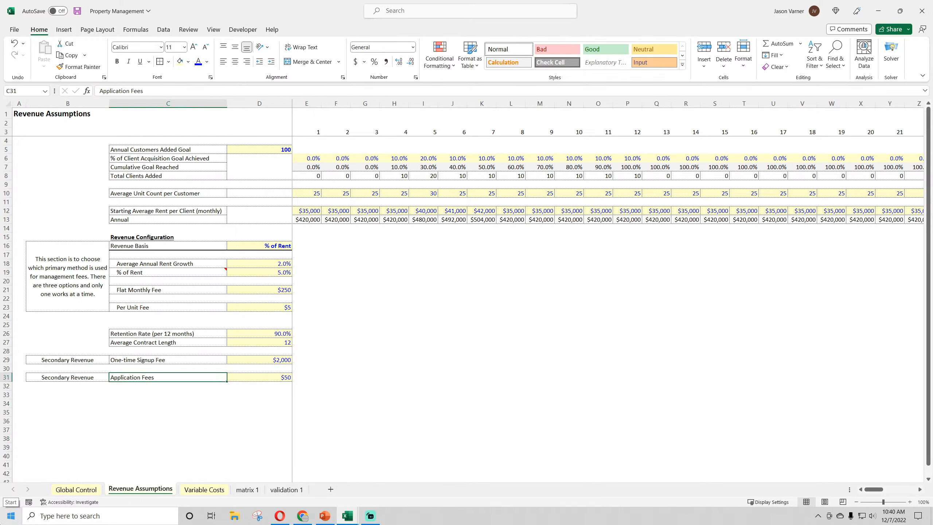
text(Rep)
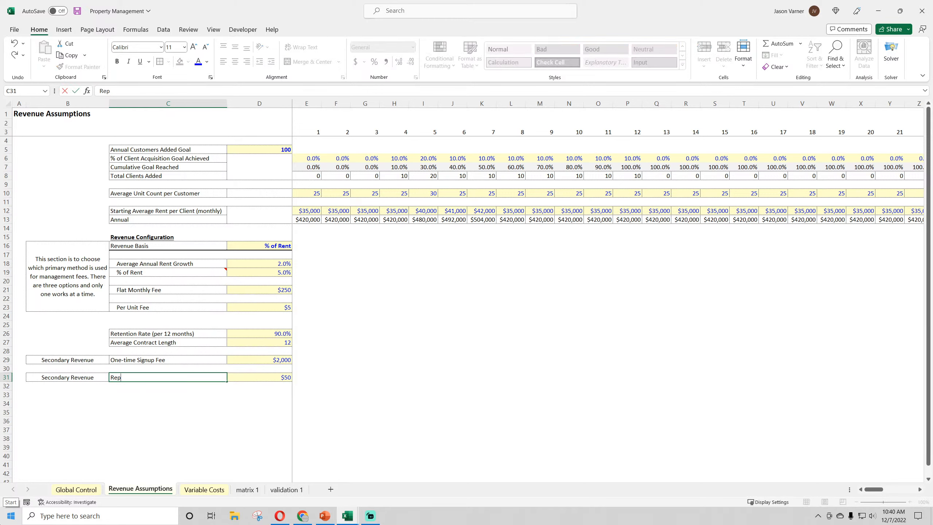
text(airs and Maintenance F)
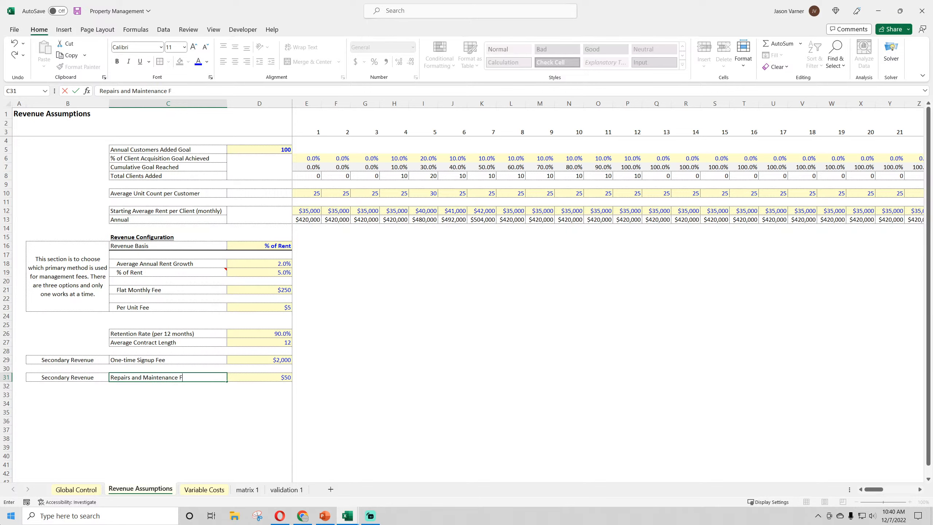
text(ees)
key(Return)
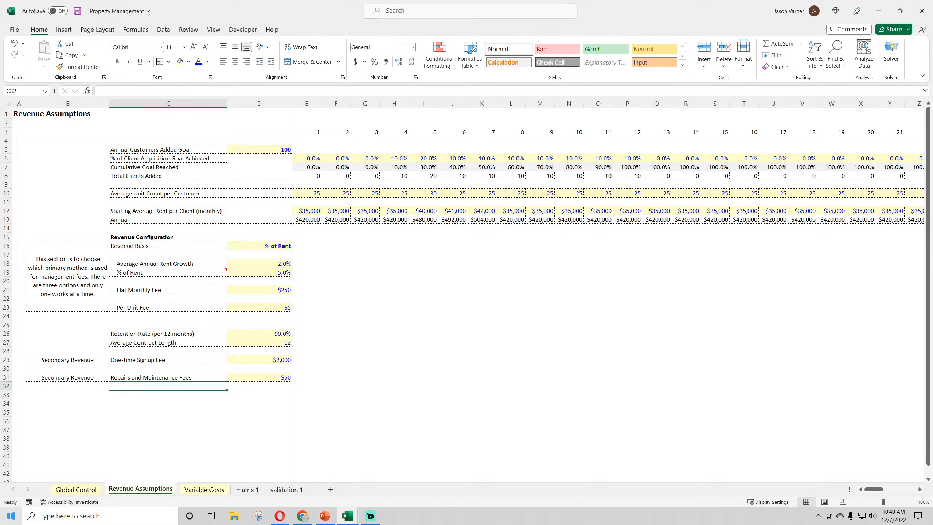
Rename the secondary revenue label in C31 of Revenue Assumptions to "Repairs and Maintenance Monthly Fee"
key(Up)
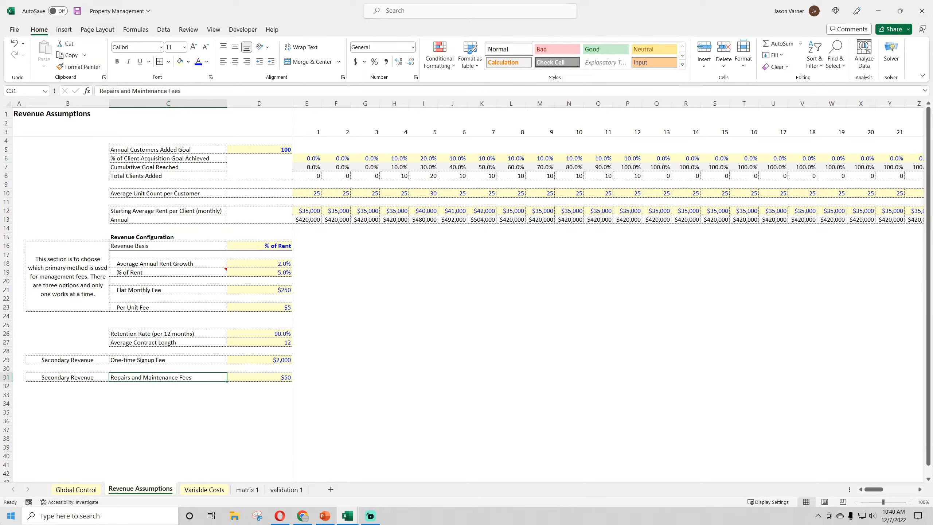
key(Left)
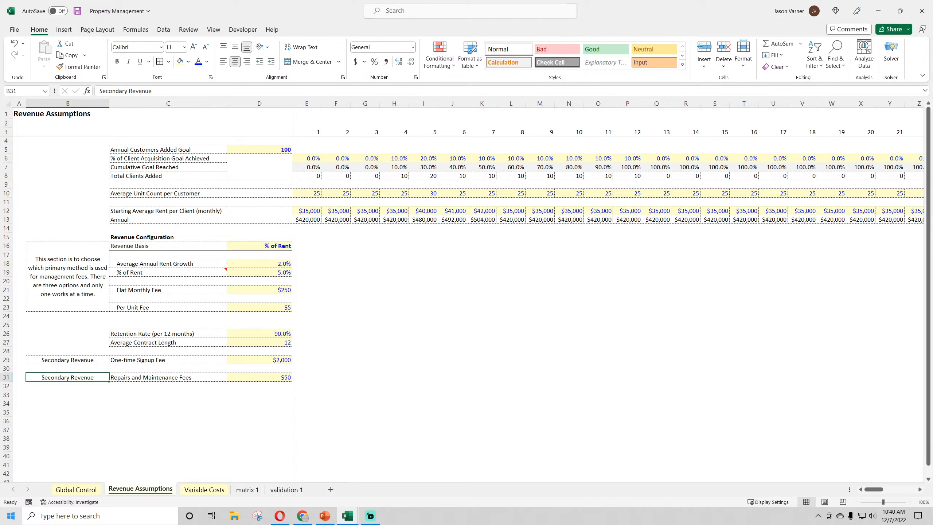
key(Right)
key(Right)
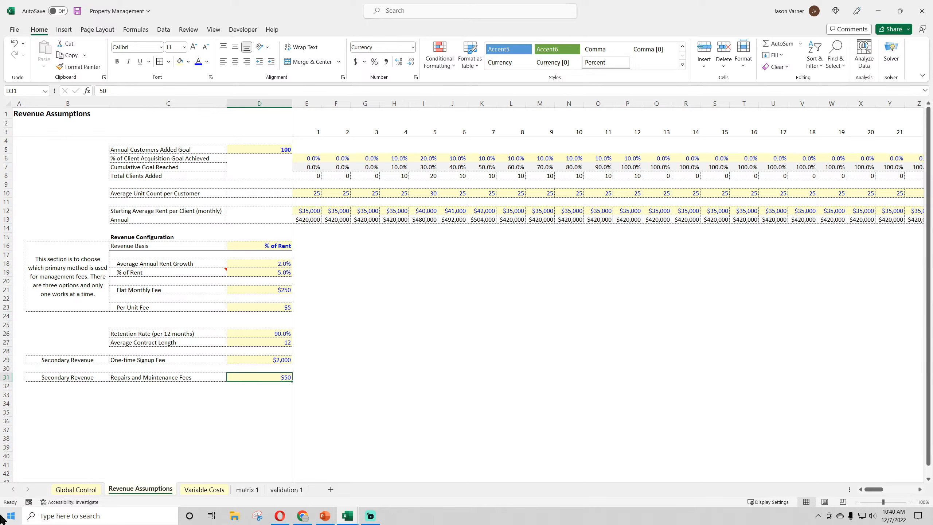
double_click(184, 378)
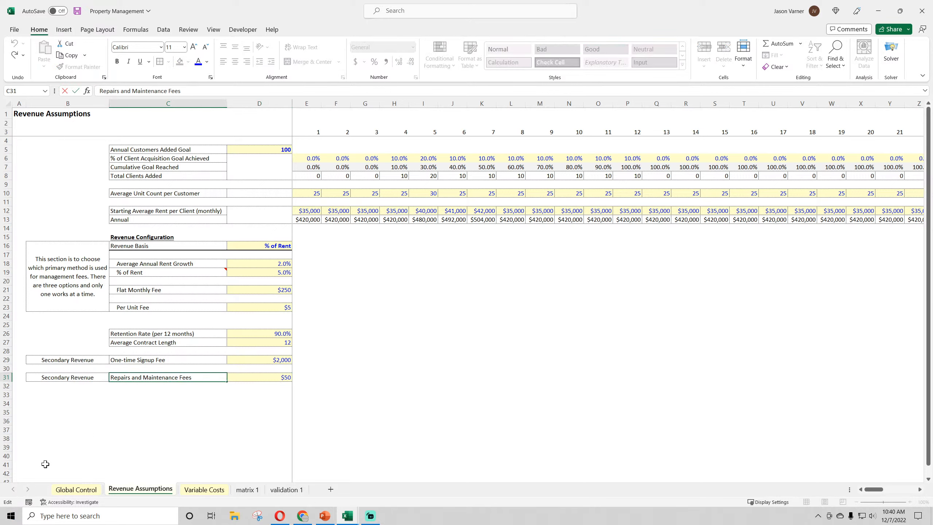
text(Monthly)
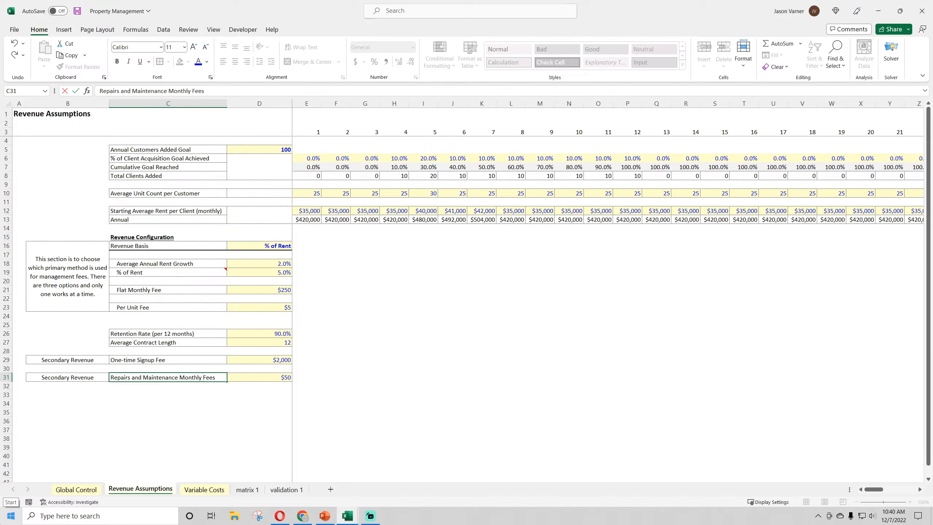
key(Return)
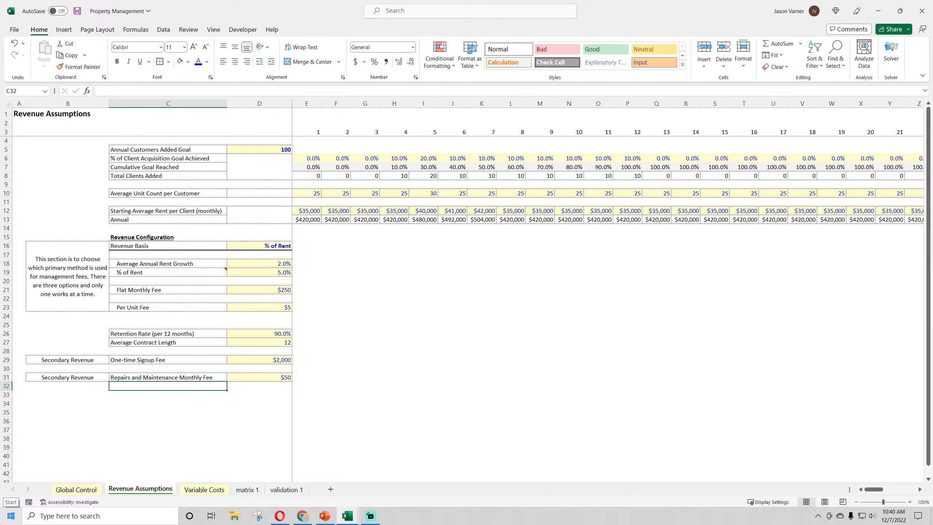
Check the Average Unit Count per Customer inputs, set the Repairs and Maintenance Monthly Fee in D31 to $500, and save the workbook
click(318, 194)
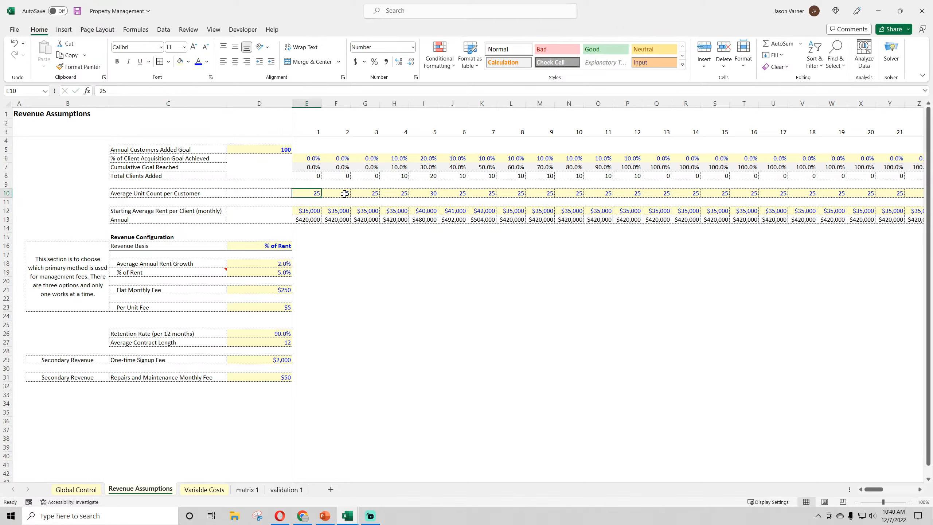
click(343, 193)
click(369, 193)
click(397, 193)
click(424, 193)
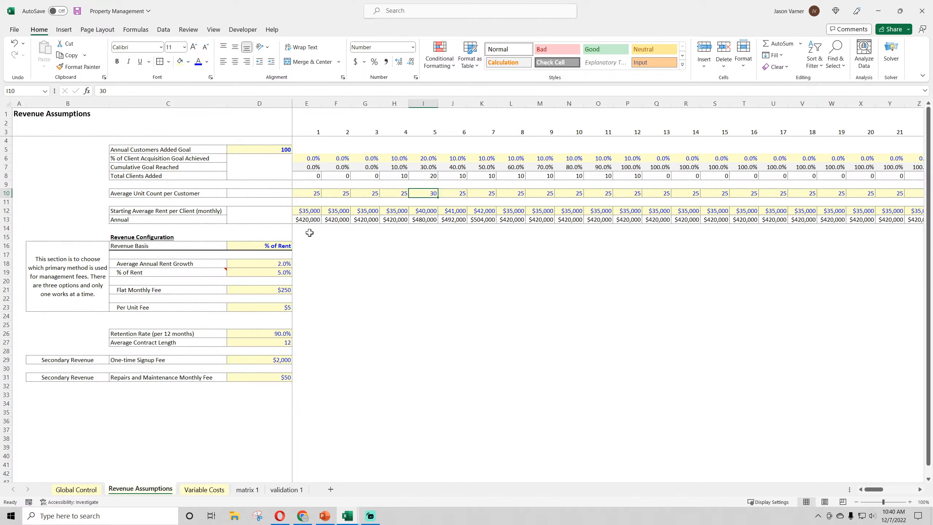
drag(310, 233, 606, 329)
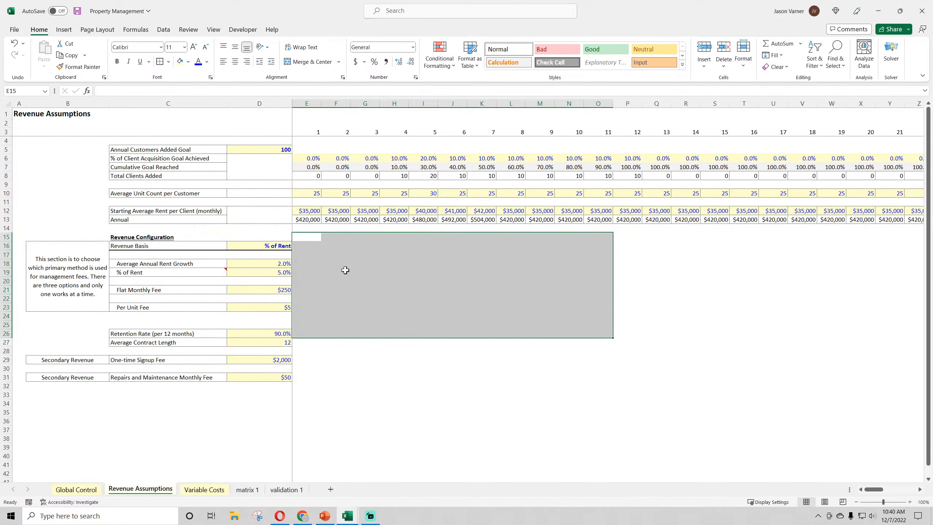
click(261, 377)
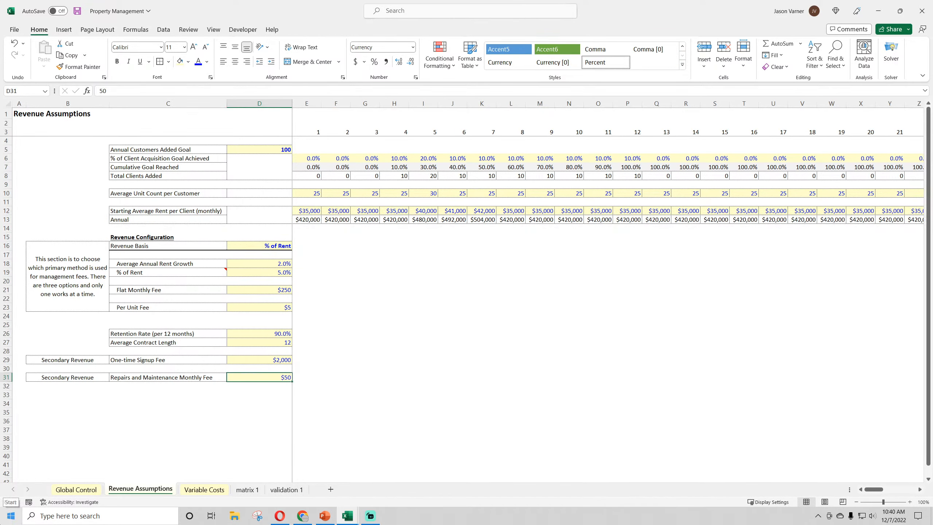
text(500)
key(Return)
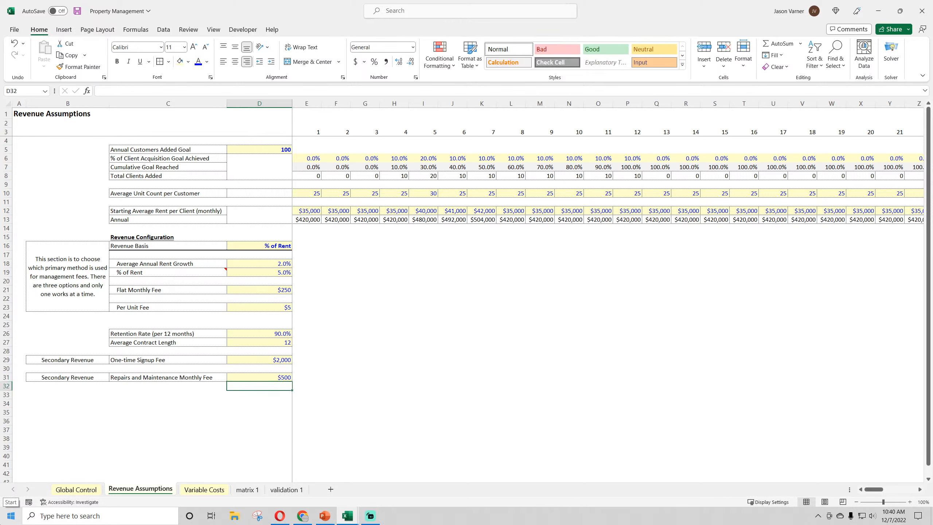
click(77, 11)
On the Variable Costs sheet, enter the heading "Item" in C4 and the label "Cost per New Client On-board" in C5
click(190, 490)
text(Ite)
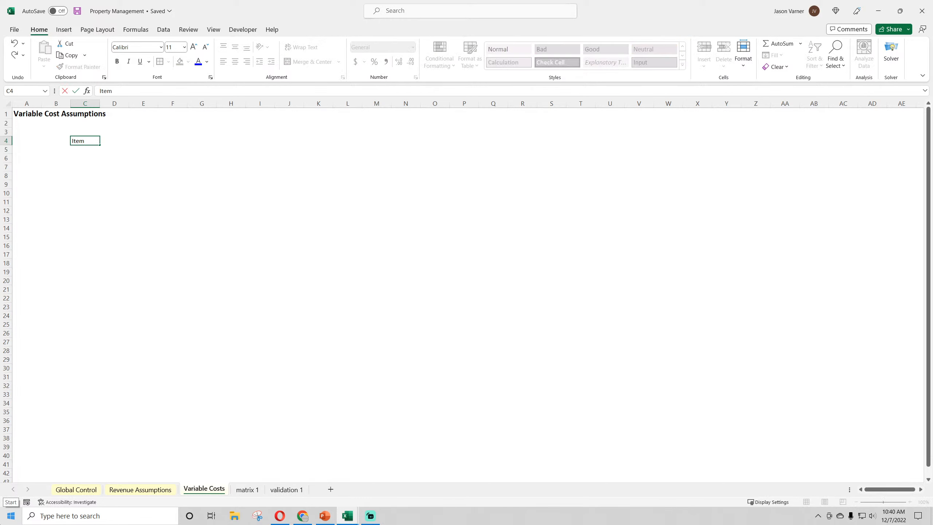
text(m)
key(Return)
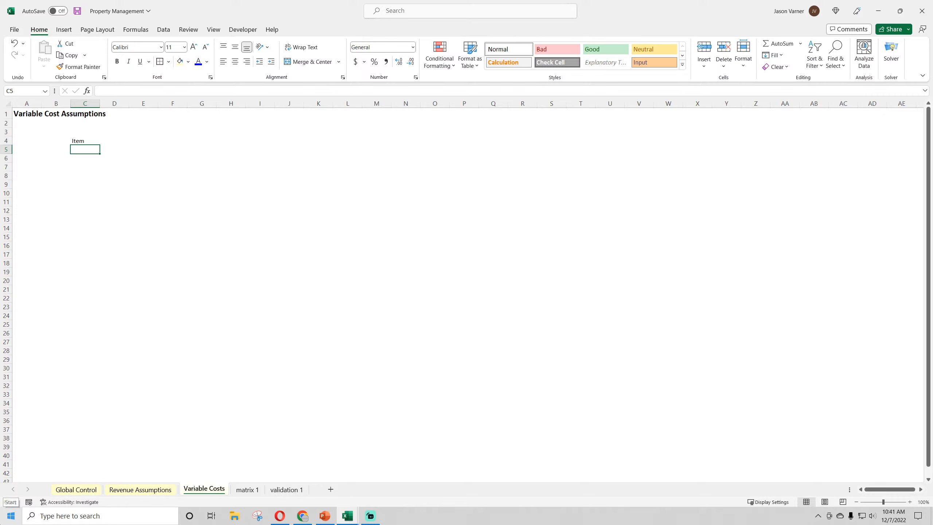
text(Cost per)
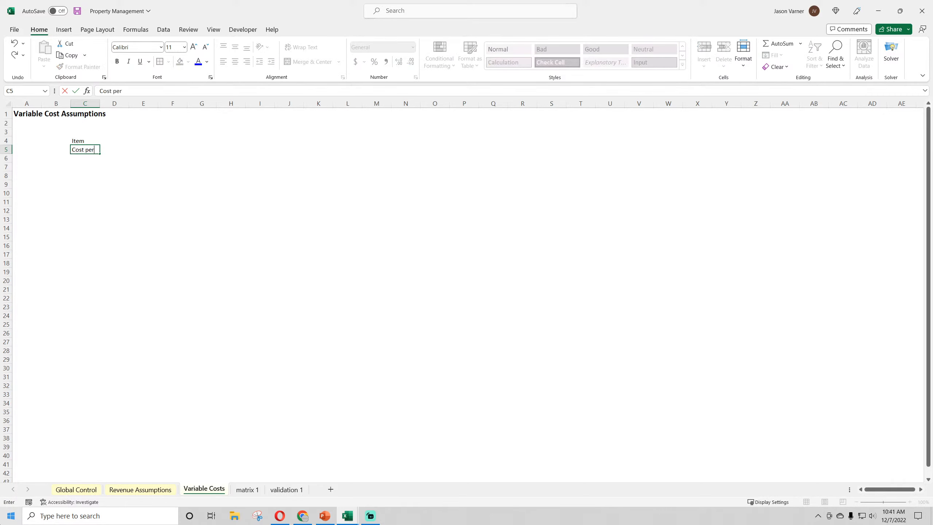
text( New Client On-board)
key(Return)
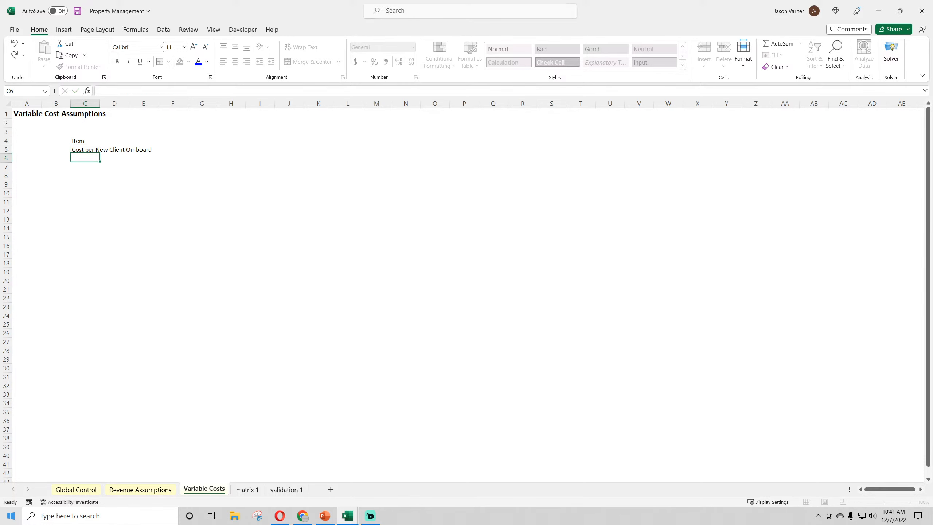
Widen column C to fit the cost labels and underline the Item heading in C4
drag(99, 103, 185, 104)
click(134, 140)
click(138, 61)
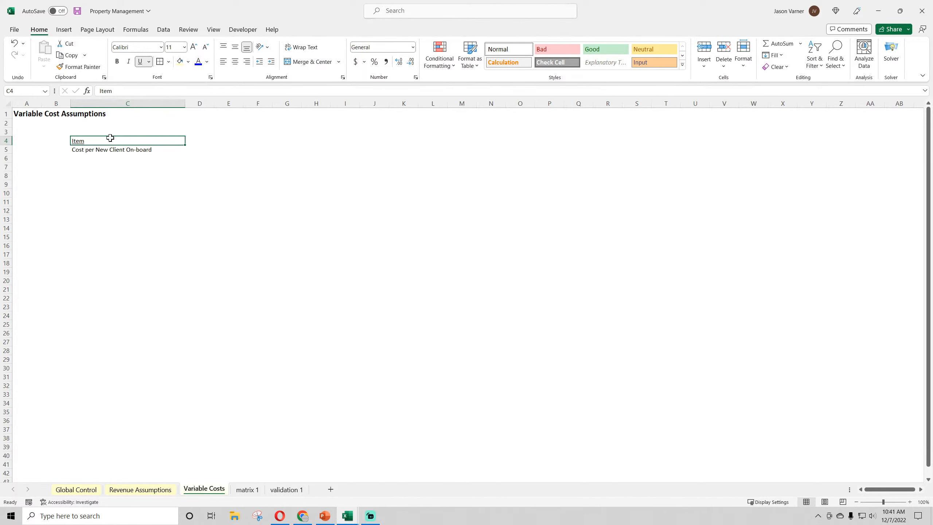
Widen column D and enter the heading "Amount" in D4
click(202, 141)
drag(218, 103, 241, 104)
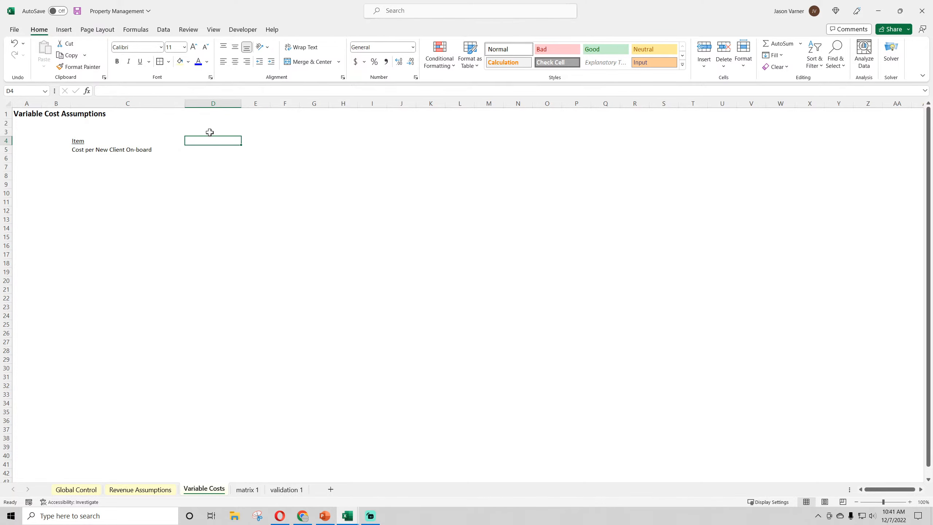
text(Amount)
key(Return)
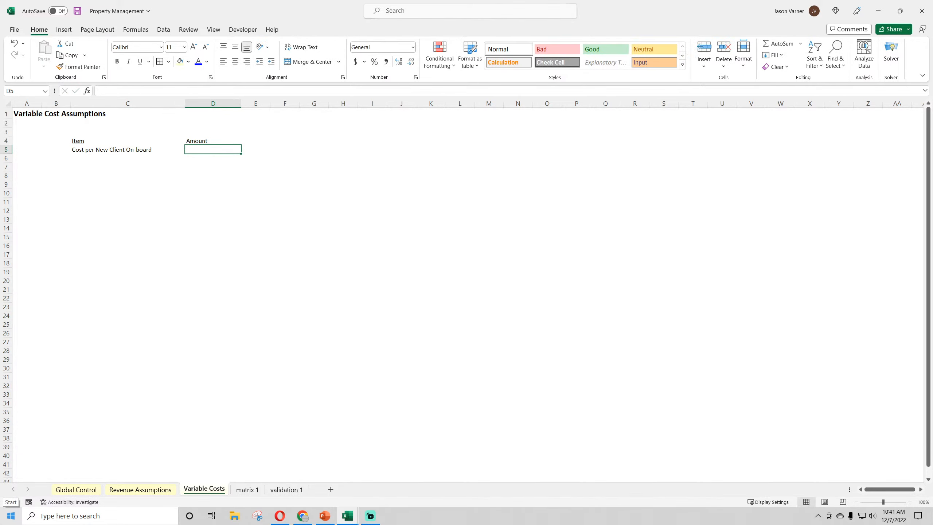
Copy the One-time Signup Fee input cell from Revenue Assumptions into D5 of Variable Costs and set the amount to $500
click(111, 491)
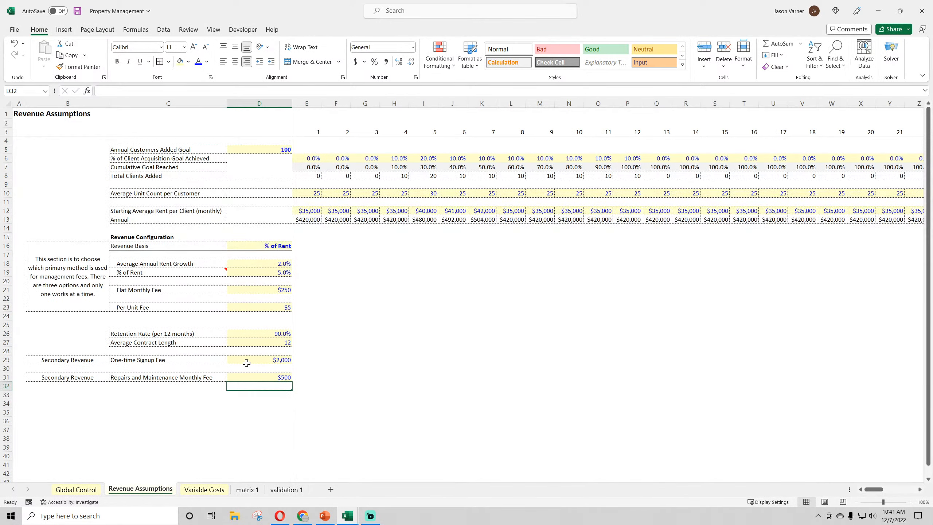
click(258, 360)
key(ctrl+c)
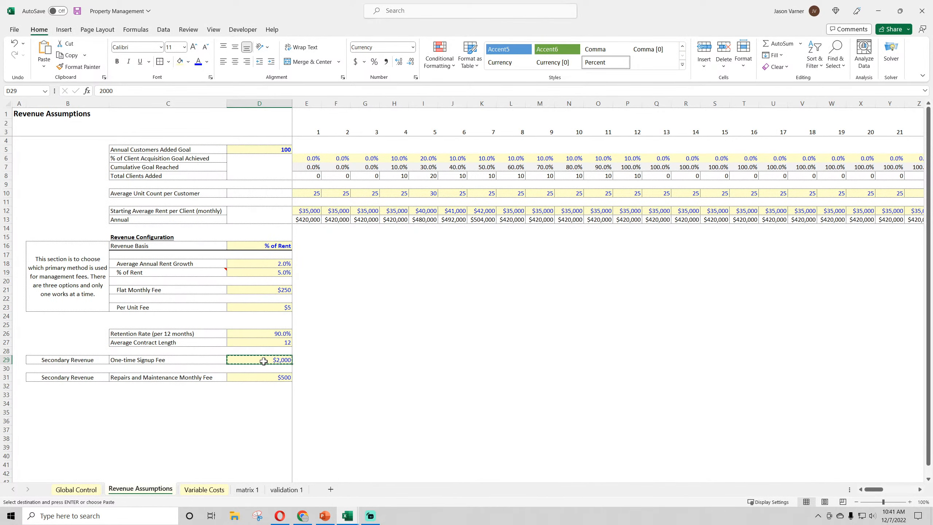
click(206, 490)
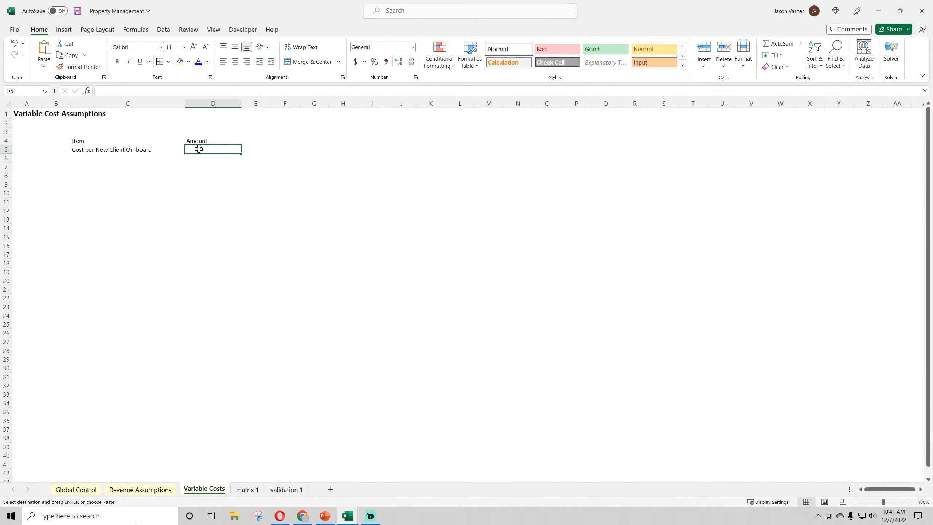
key(ctrl+v)
text(500)
key(Return)
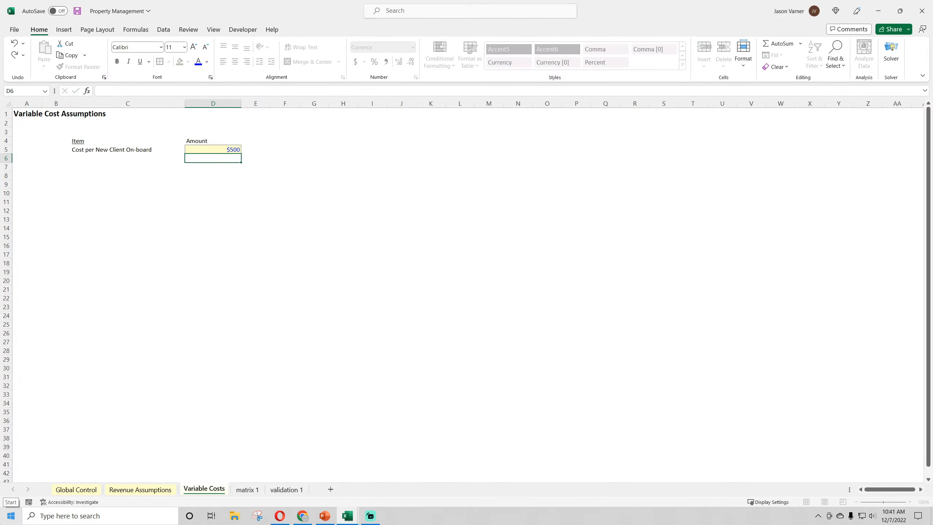
Make the Item and Amount headings in row 4 bold
drag(206, 141, 129, 142)
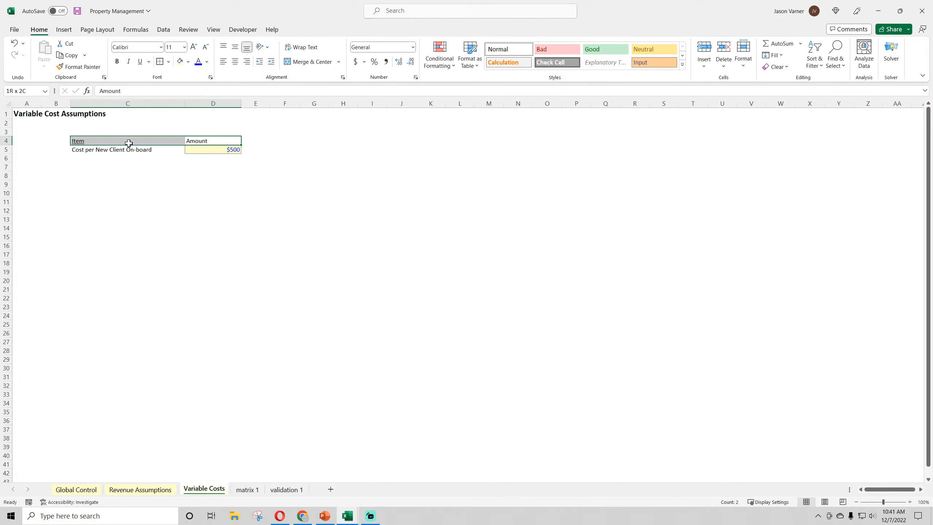
click(118, 61)
click(138, 244)
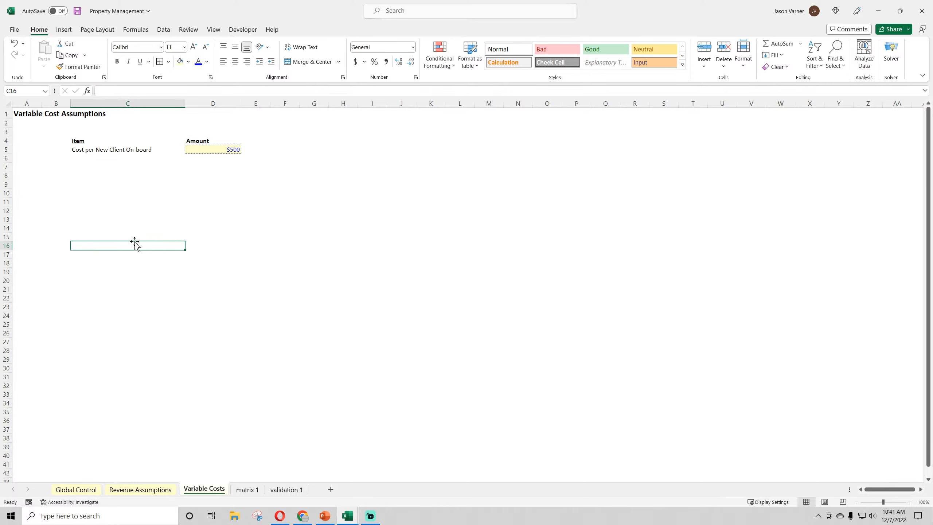
Fill the formatted cost input in D5 down into D6
click(101, 148)
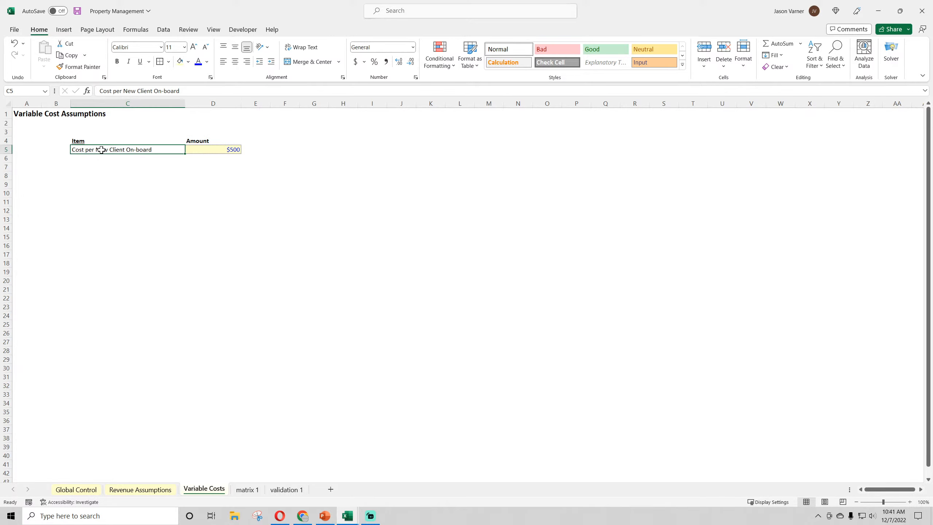
click(25, 117)
click(97, 151)
drag(229, 151, 147, 149)
drag(242, 153, 129, 166)
Label C6 "Monthly Maintenance Costs per Unit under Management" and widen column C to fit it
click(128, 159)
text(Monthly Maint)
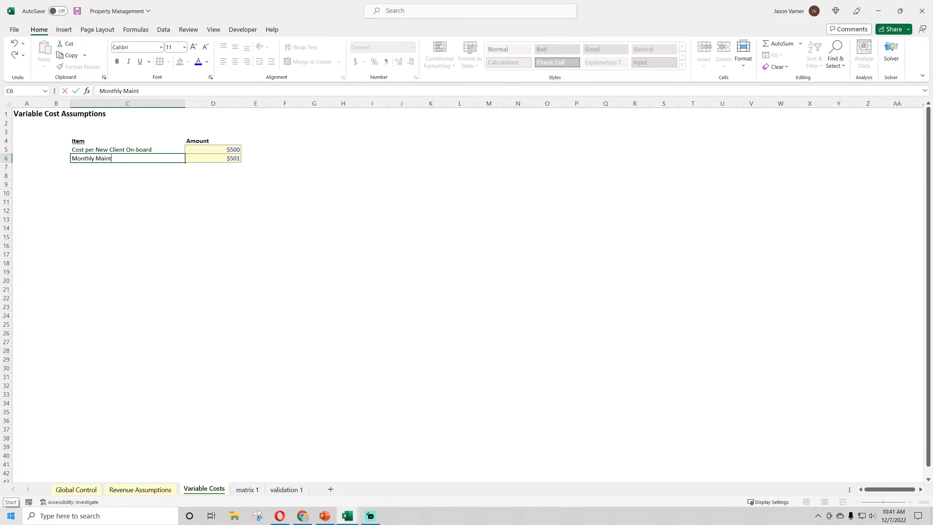
text(enance Costs per Unit)
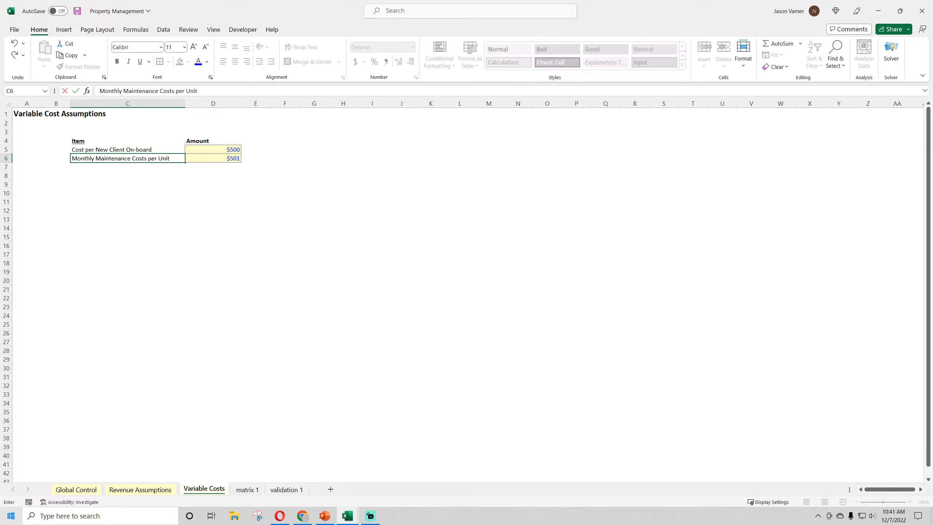
text( under Management)
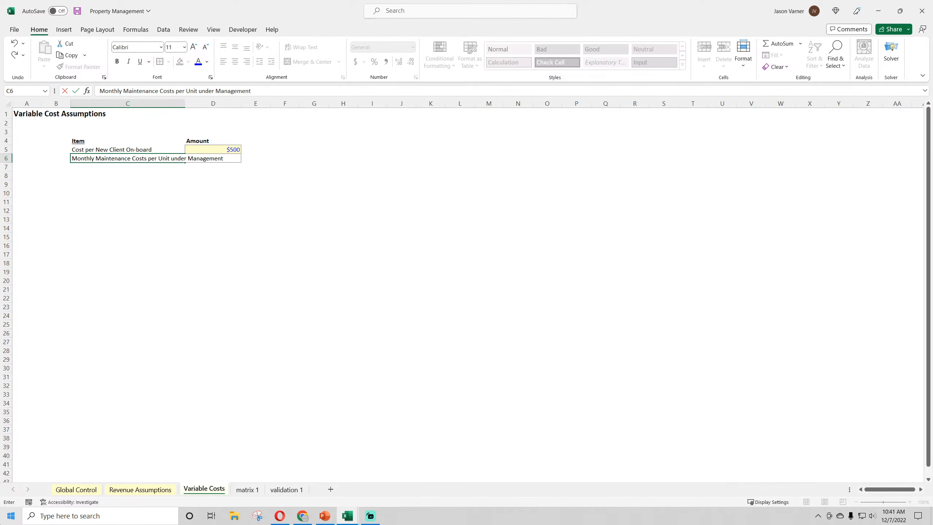
key(Return)
drag(188, 104, 240, 105)
Compare the average unit counts and Repairs and Maintenance Monthly Fee on Revenue Assumptions with the monthly maintenance cost row on Variable Costs
click(140, 489)
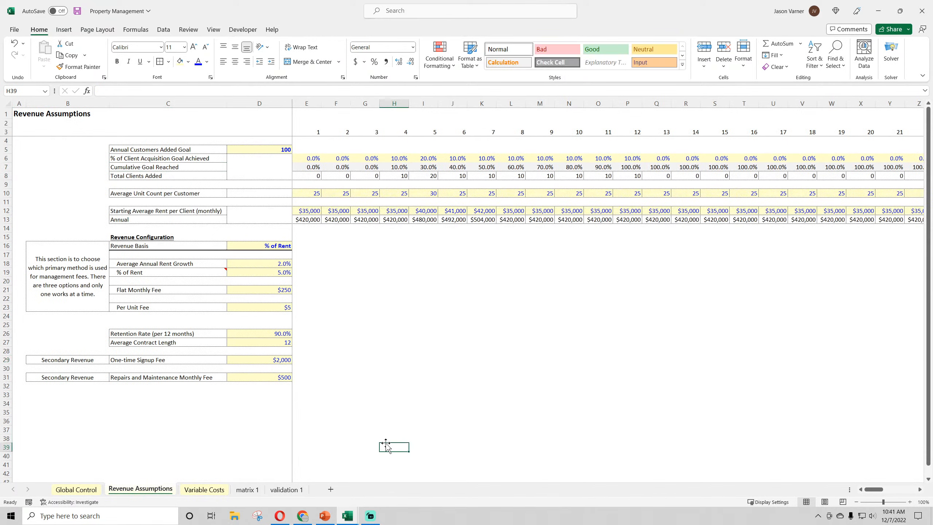
click(307, 211)
click(316, 193)
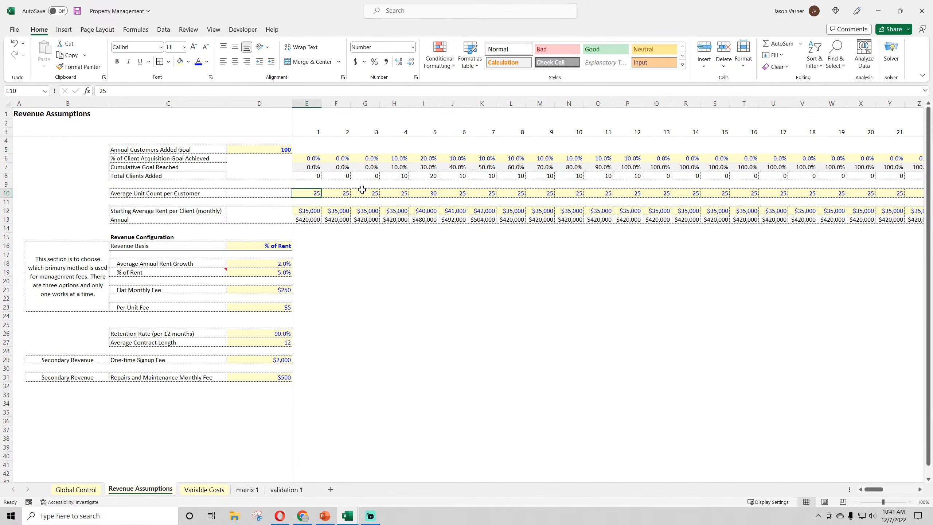
click(403, 192)
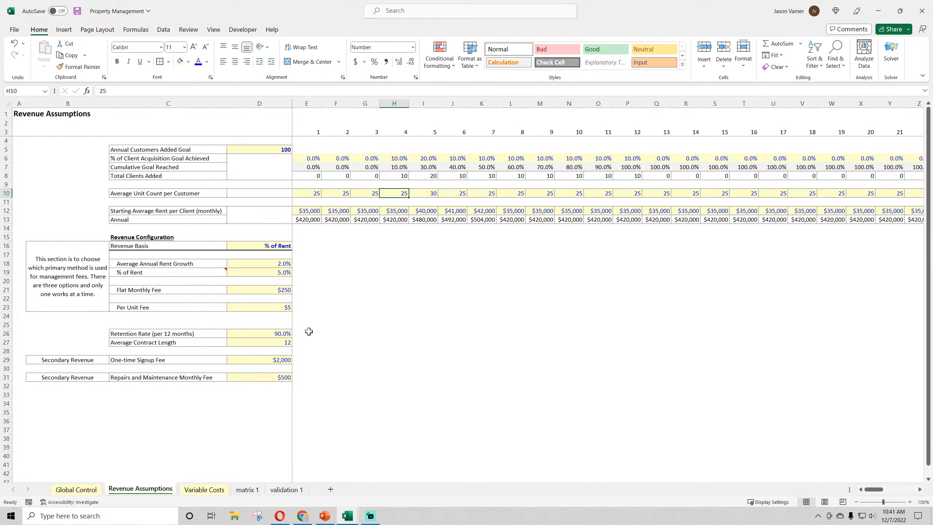
click(204, 489)
click(321, 277)
click(182, 157)
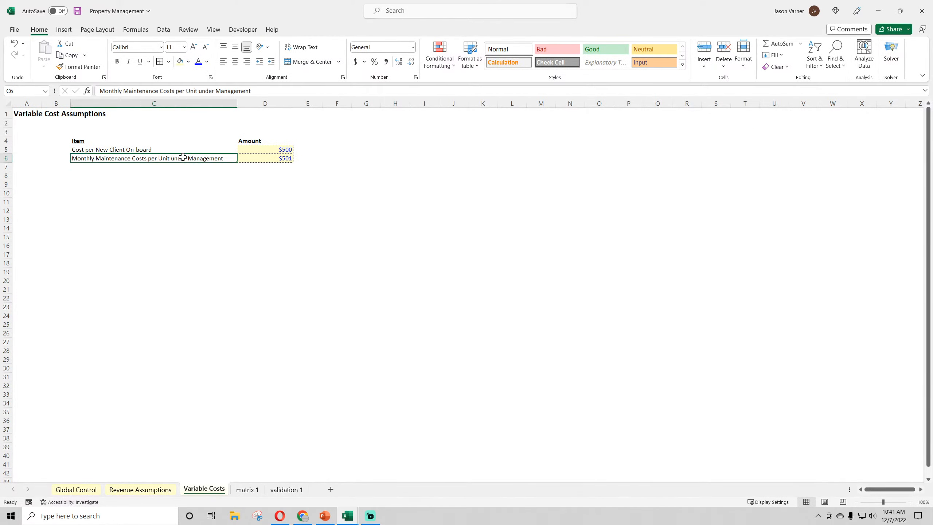
click(147, 490)
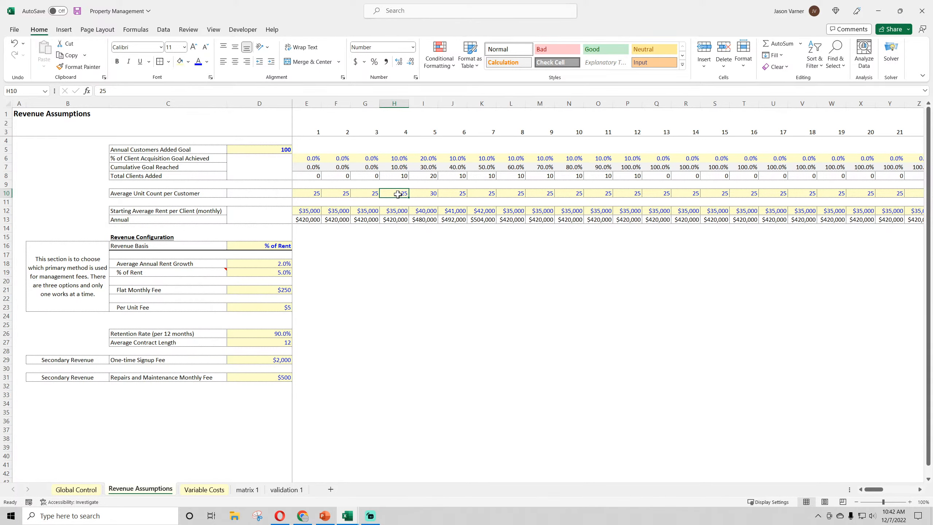
click(204, 490)
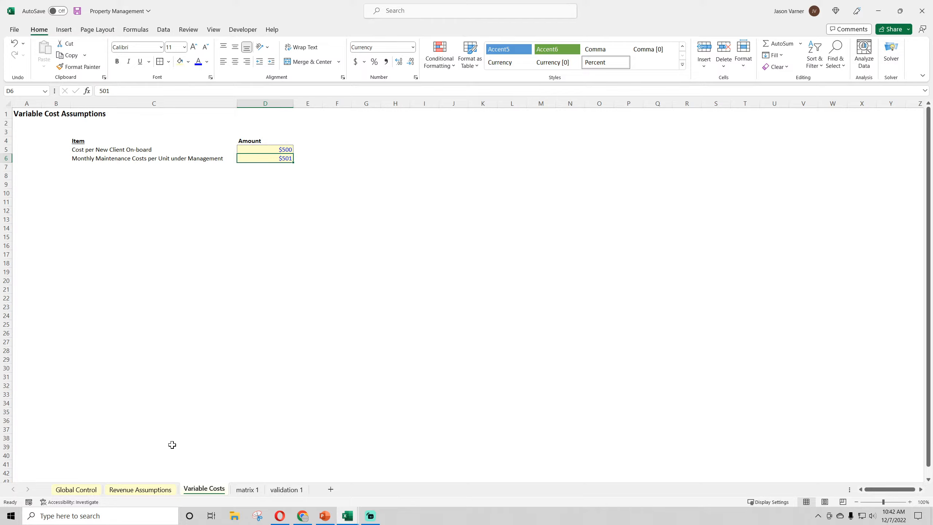
click(141, 489)
click(273, 375)
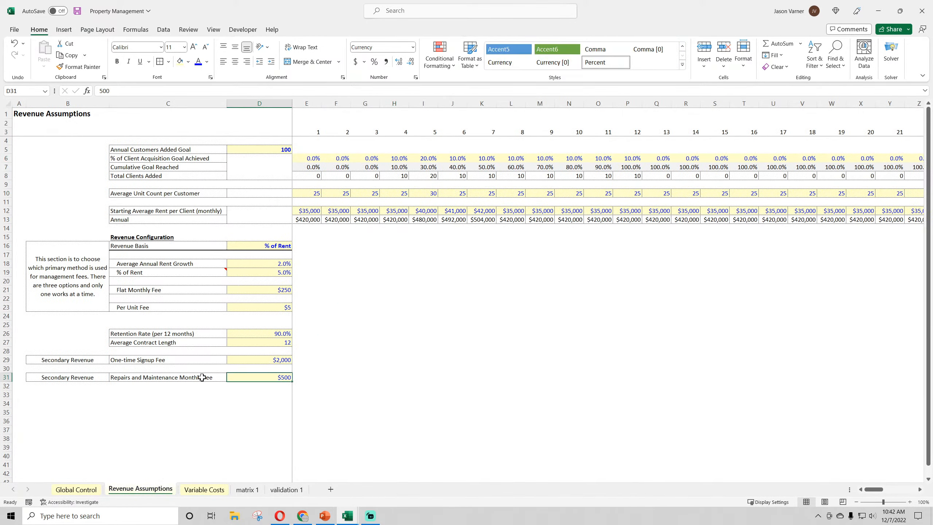
Try $1,200 and $250 as the Monthly Maintenance Costs per Unit under Management in D6 of Variable Costs
click(204, 489)
click(273, 159)
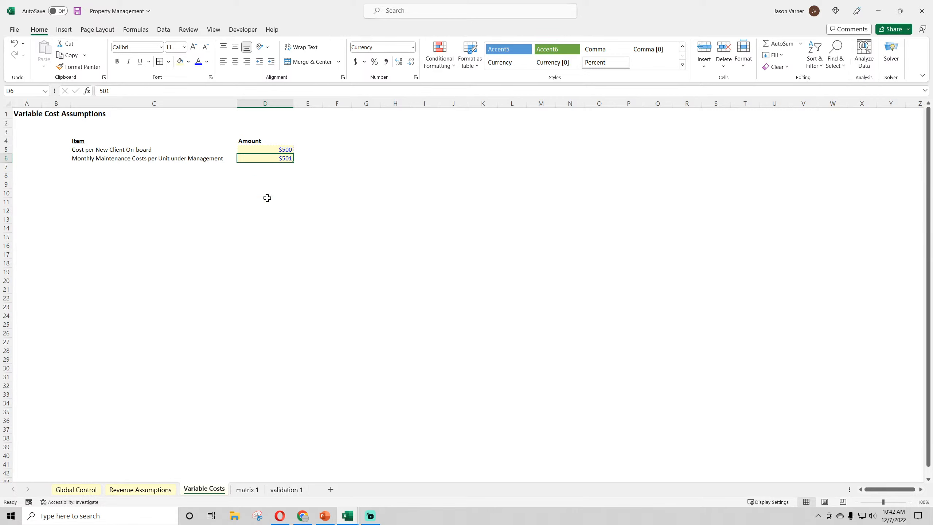
text(1200)
key(Return)
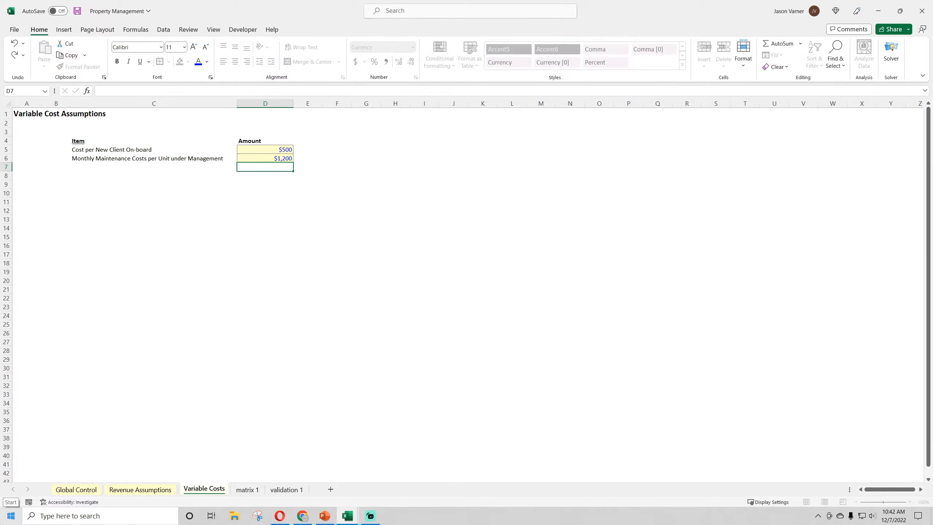
click(275, 158)
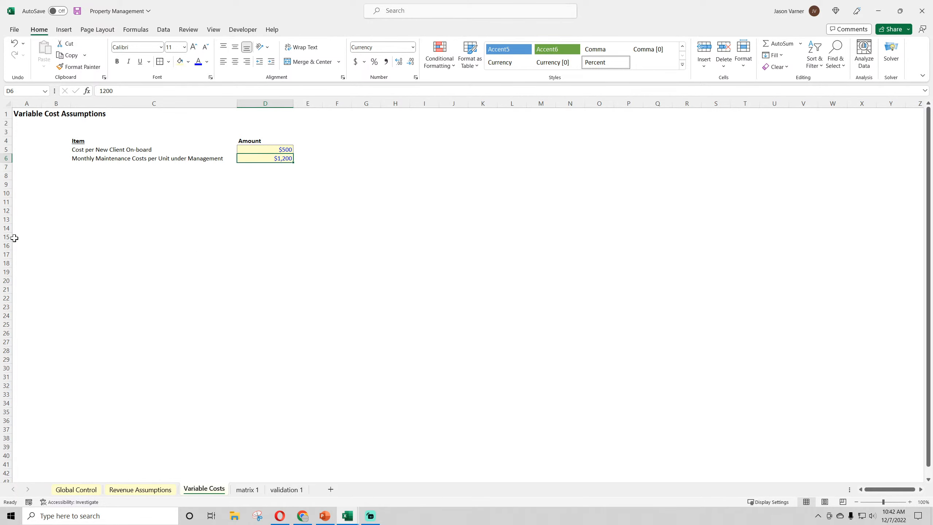
text(250)
key(Return)
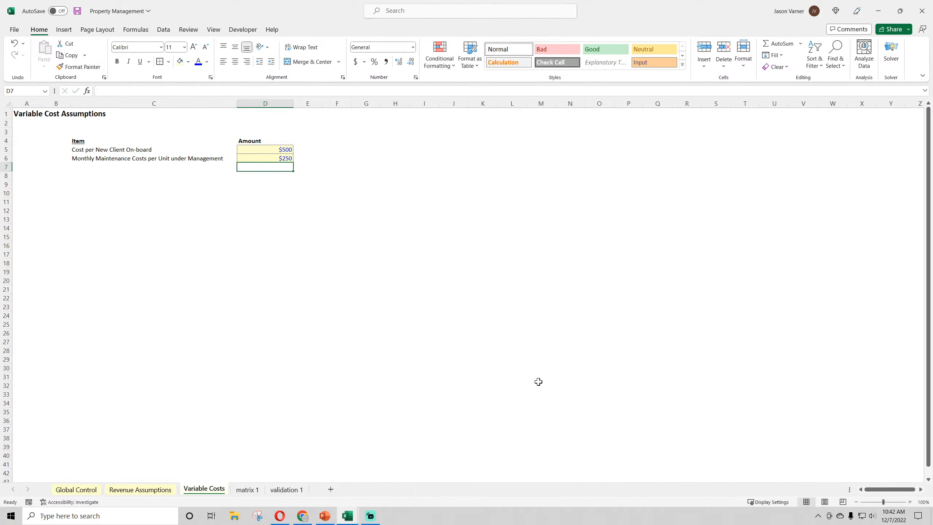
Consult the clients added and average unit counts on Revenue Assumptions, and set the monthly maintenance cost in D6 of Variable Costs to $25
click(140, 489)
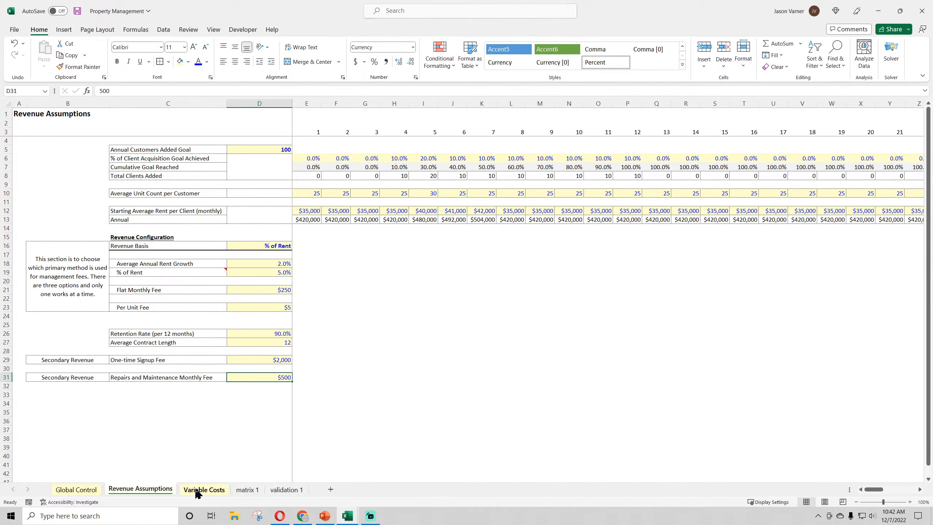
click(208, 489)
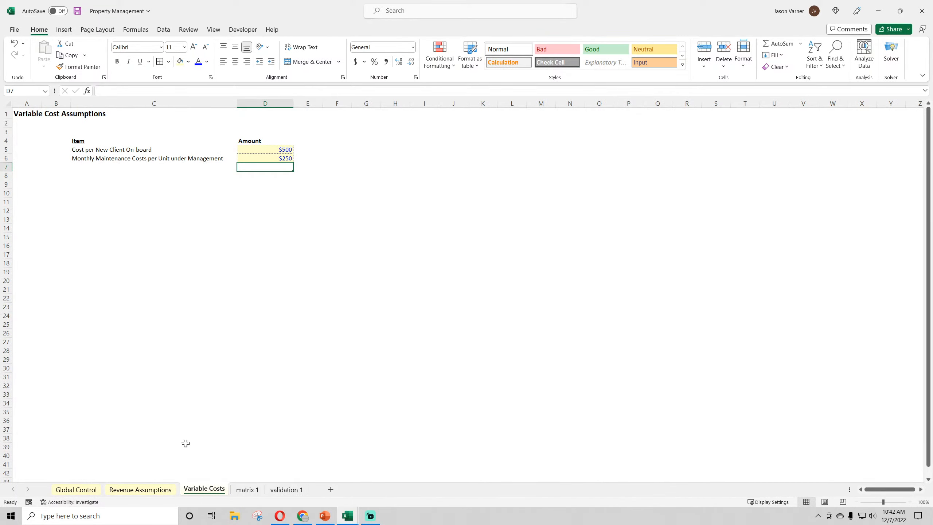
click(150, 492)
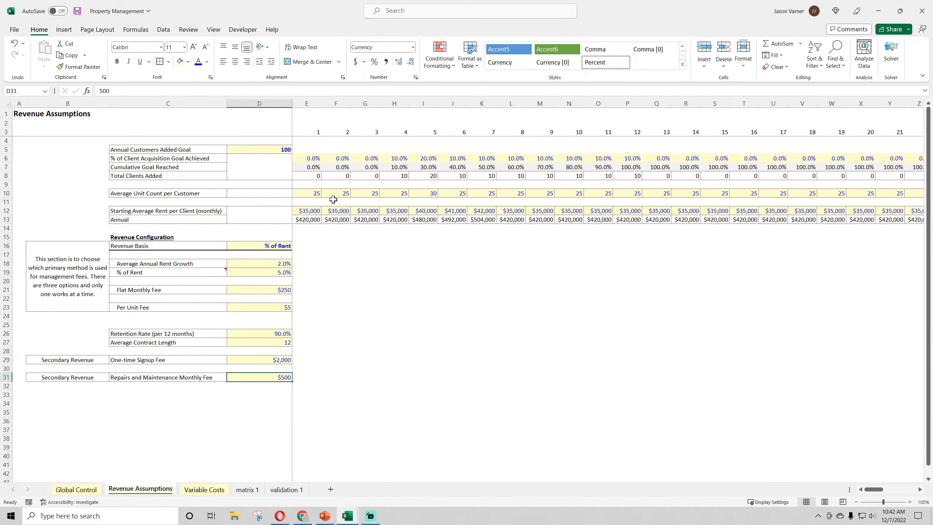
drag(318, 175, 482, 176)
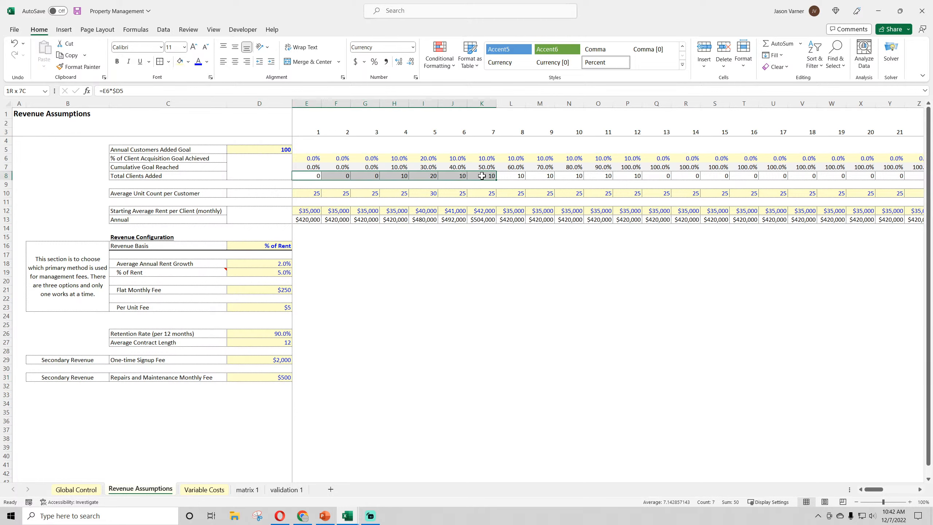
drag(312, 193, 427, 193)
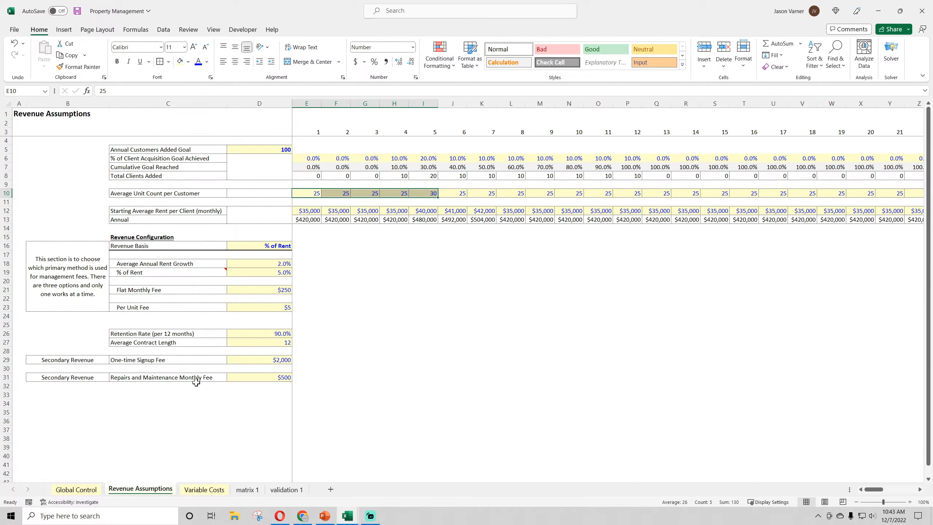
click(209, 489)
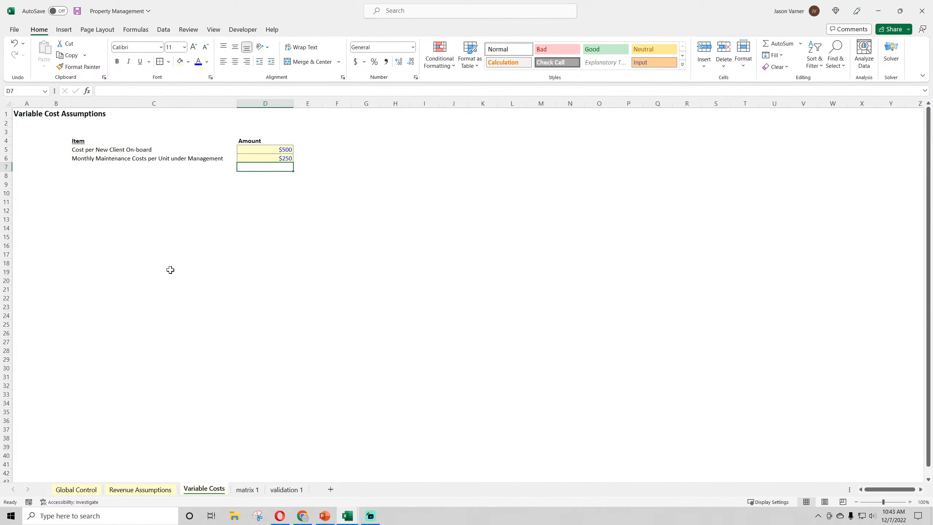
click(270, 159)
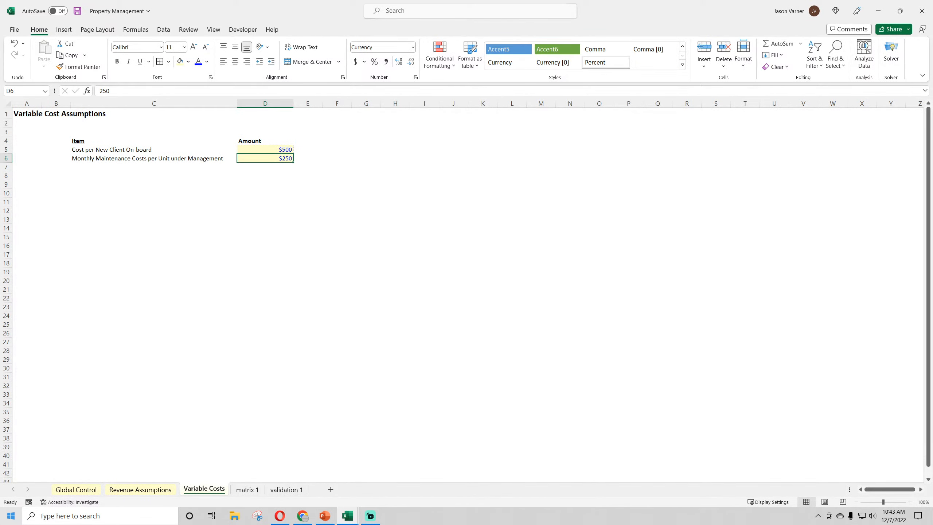
Append "(per unit)" to the Repairs and Maintenance Monthly Fee label in C31 of Revenue Assumptions
click(140, 489)
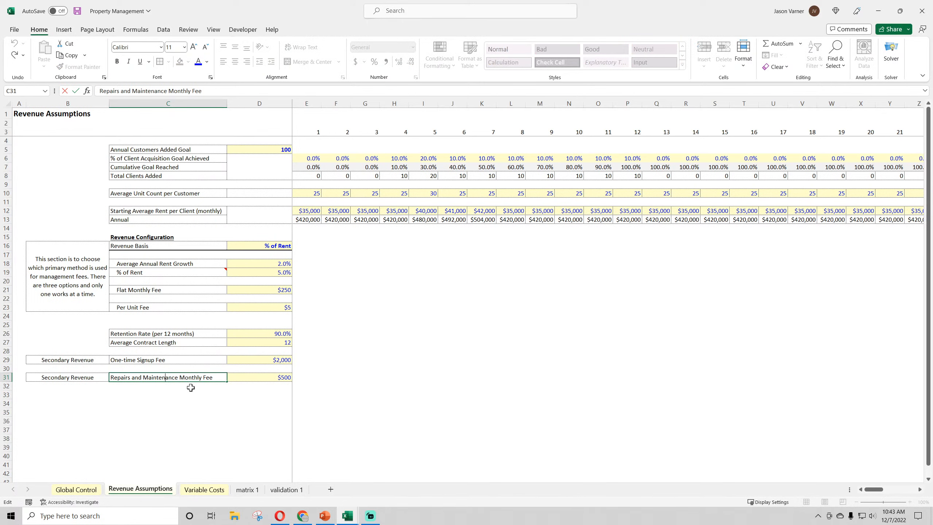
double_click(204, 378)
drag(203, 378, 219, 378)
click(219, 377)
text((per unit))
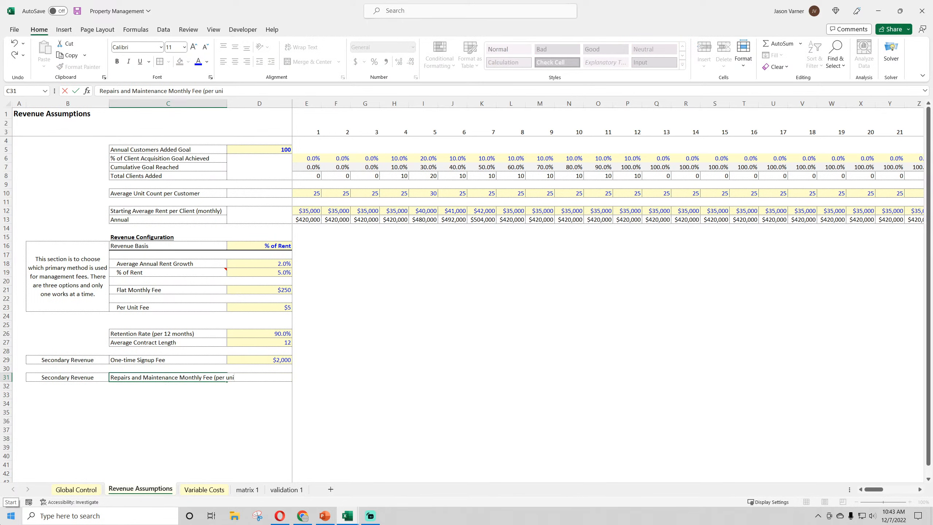
key(Return)
Set the per-unit repairs and maintenance fee in D31 of Revenue Assumptions to $30 and widen column C to fit its label
key(ctrl+Page_Down)
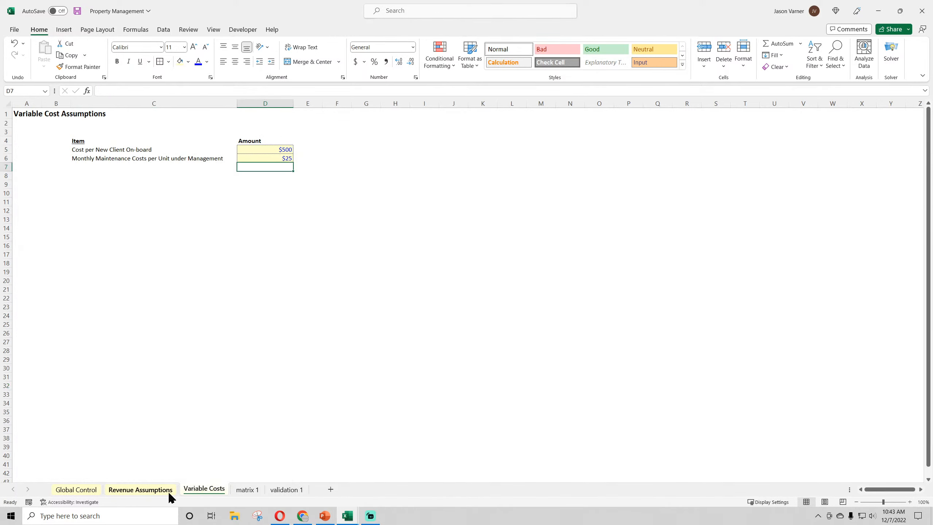
click(159, 492)
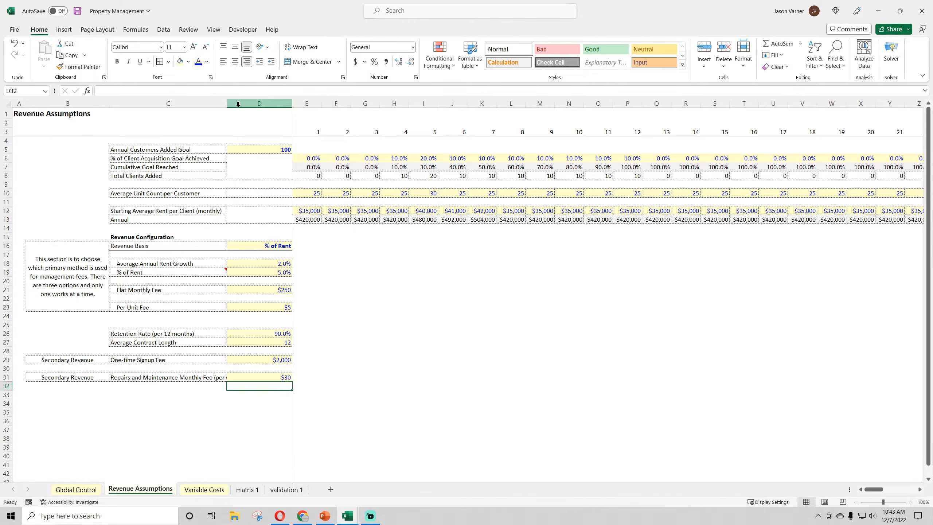
drag(229, 104, 245, 104)
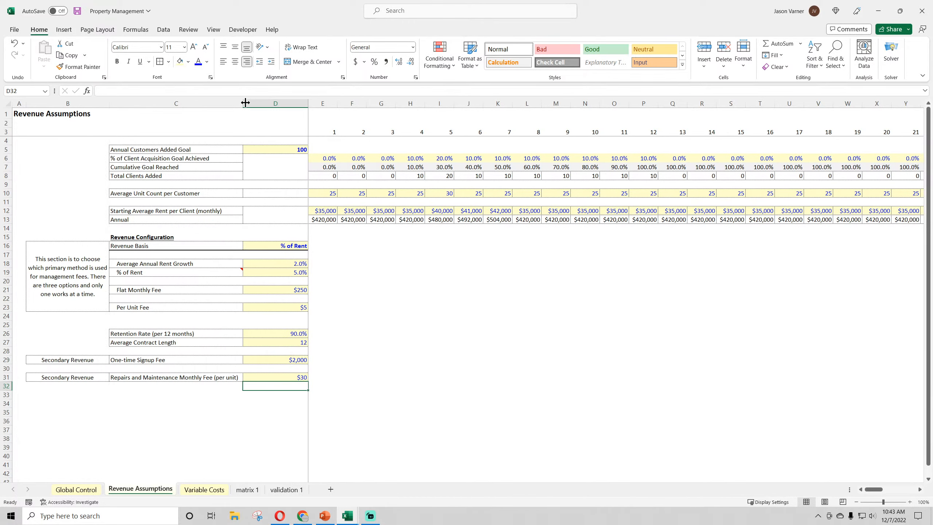
Save the workbook and review the revenue configuration block and the One-time Signup Fee row on Revenue Assumptions
drag(282, 265, 283, 272)
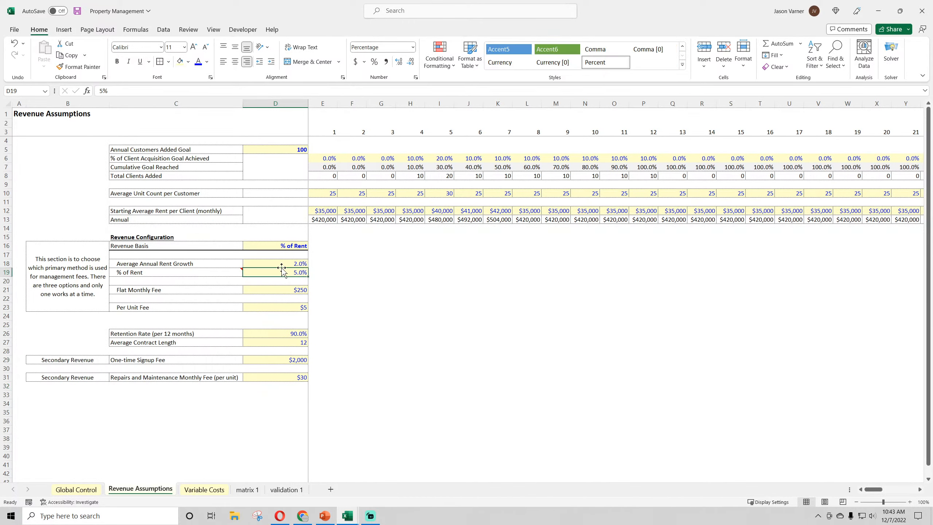
click(143, 377)
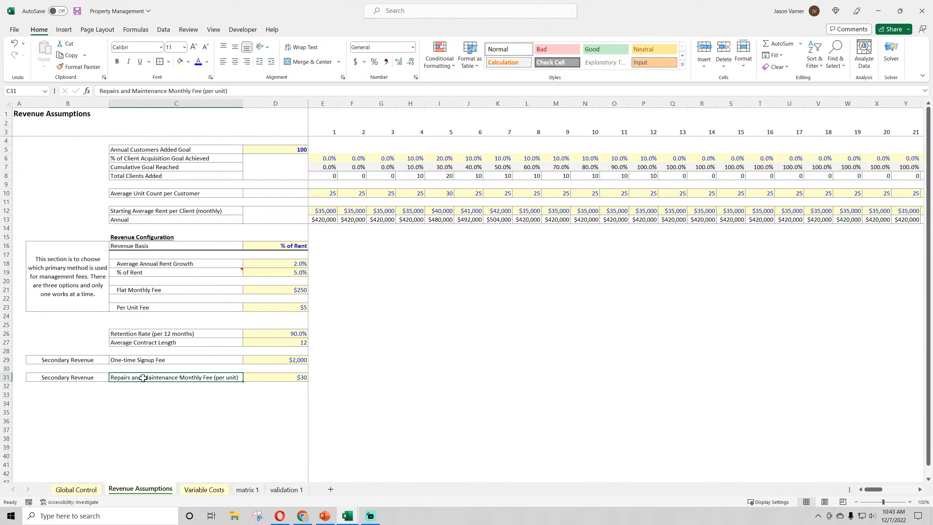
click(77, 11)
drag(66, 279, 272, 280)
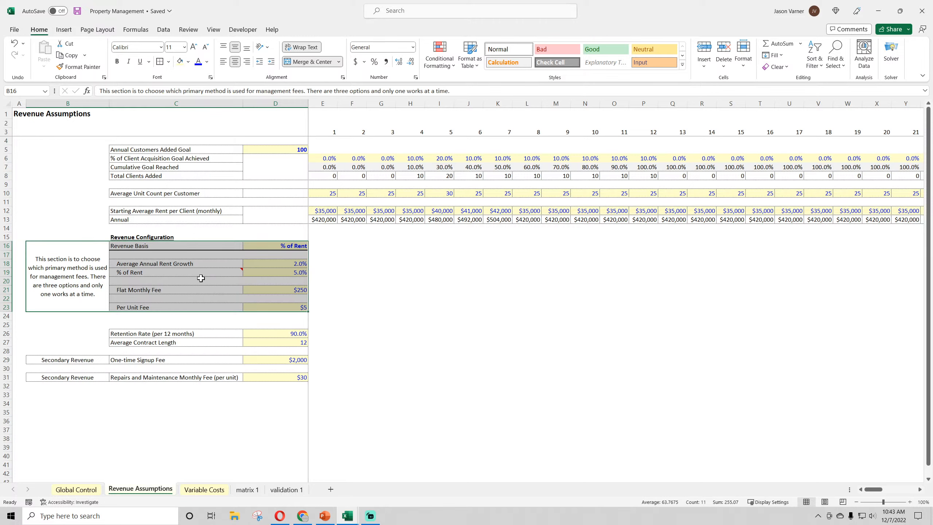
drag(126, 364, 265, 359)
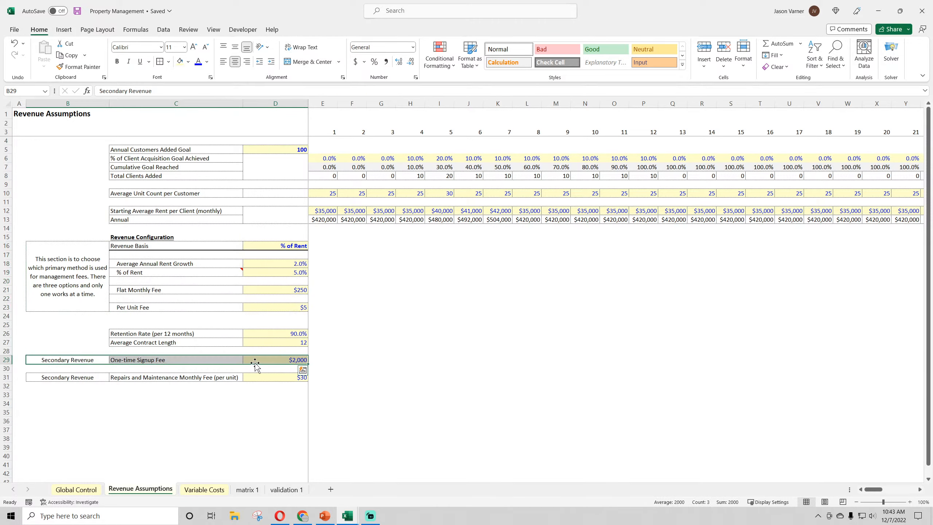
Save the workbook after checking the repairs and maintenance fee row on the Revenue Assumptions sheet
drag(79, 377, 263, 376)
click(77, 11)
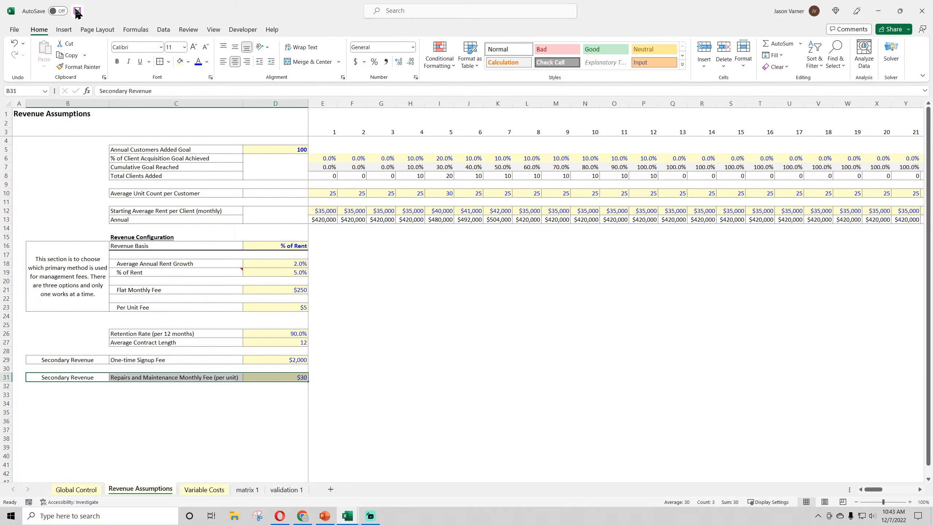
click(390, 369)
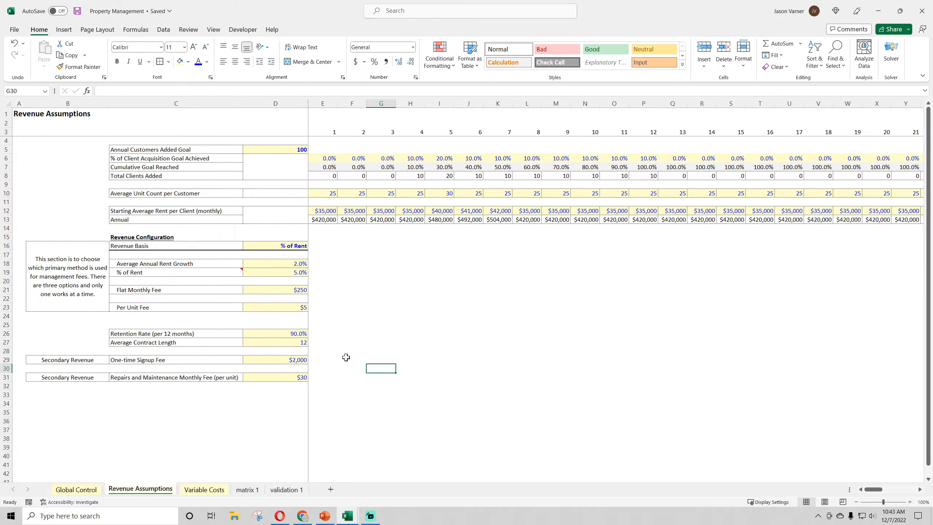
On the Variable Costs sheet, add borders to the two item labels in C5:C6
click(193, 490)
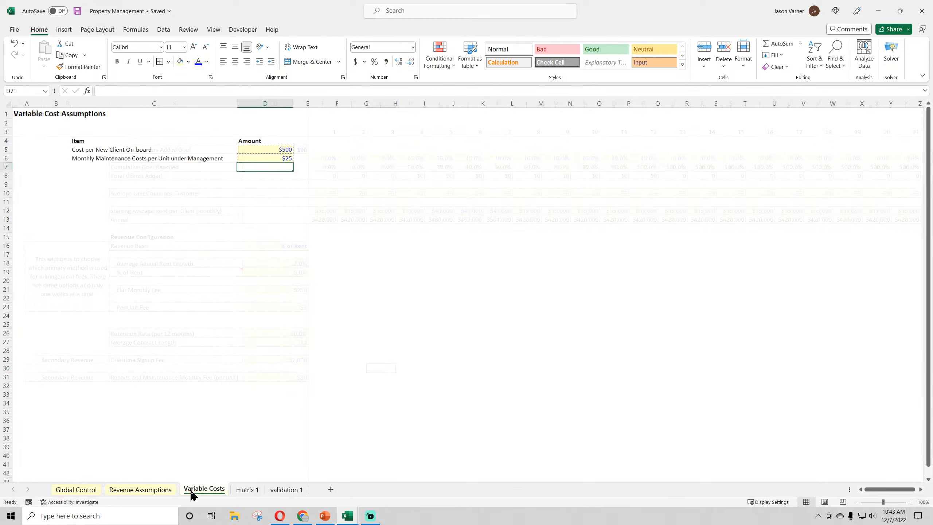
click(104, 150)
click(250, 149)
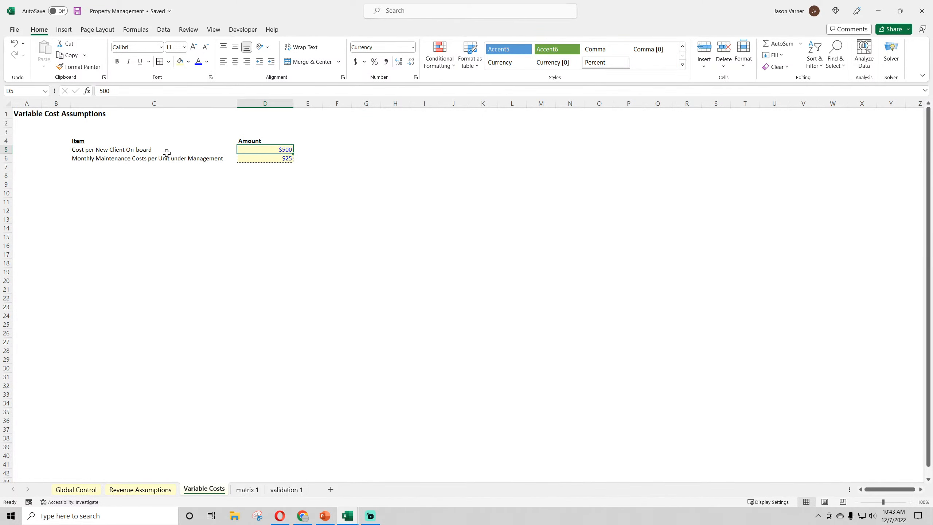
drag(166, 152, 167, 157)
click(168, 61)
click(174, 155)
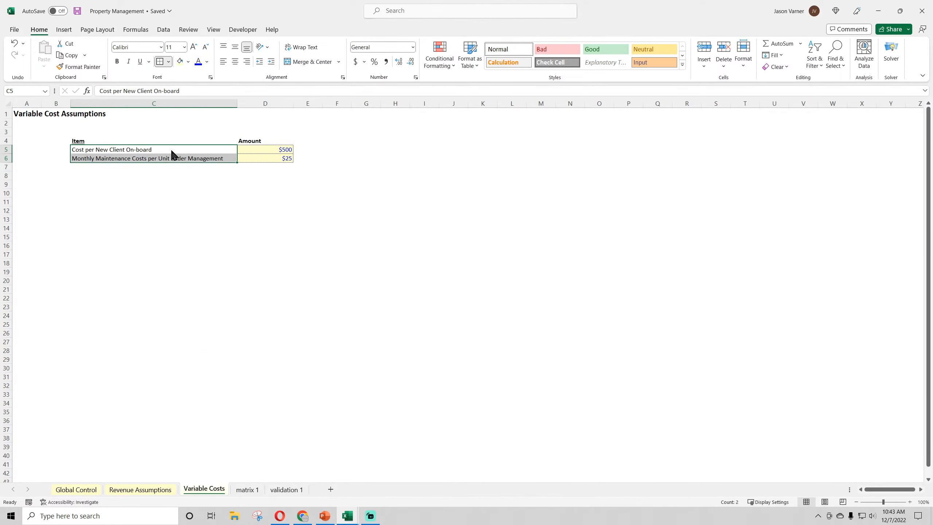
click(195, 226)
drag(255, 159, 211, 158)
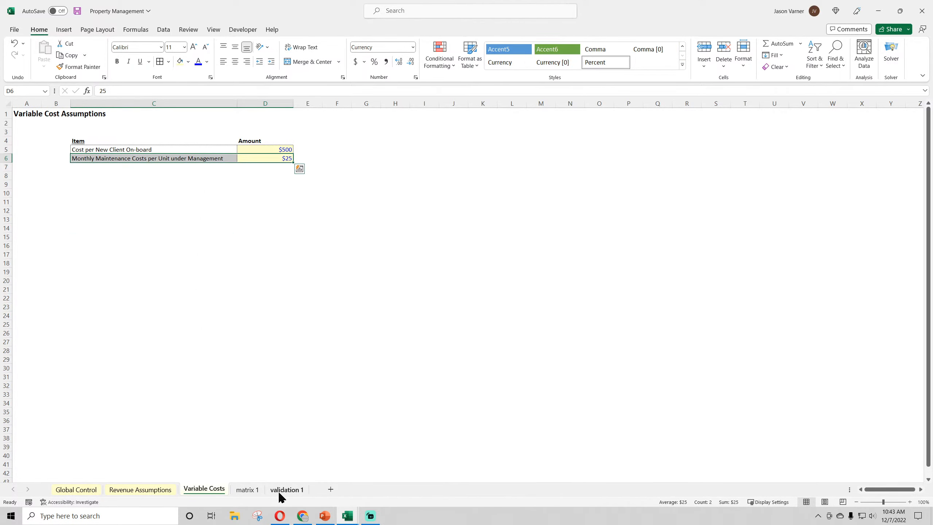
Switch to Chrome and read the Repairs and Maintenance section of the Stessa article on property manager charges
click(302, 516)
scroll(358, 336, up, 5)
scroll(357, 331, up, 5)
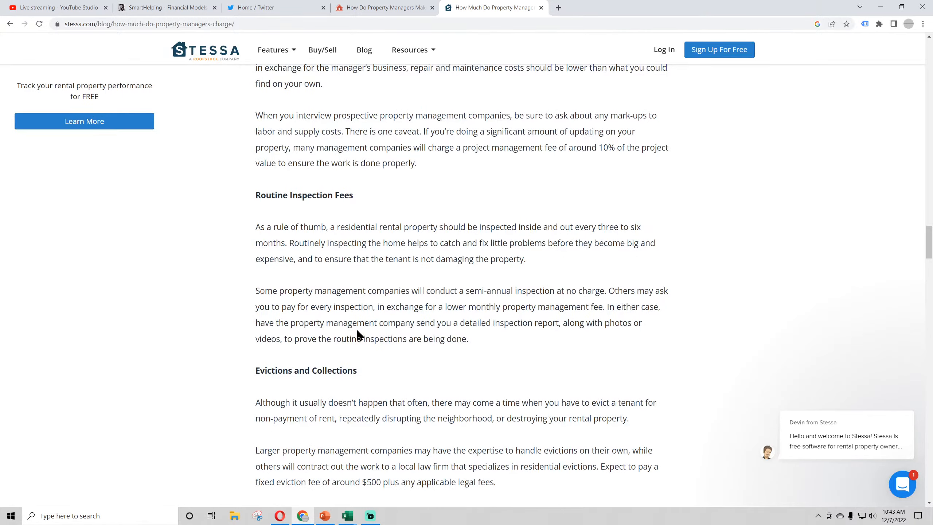
scroll(359, 334, up, 4)
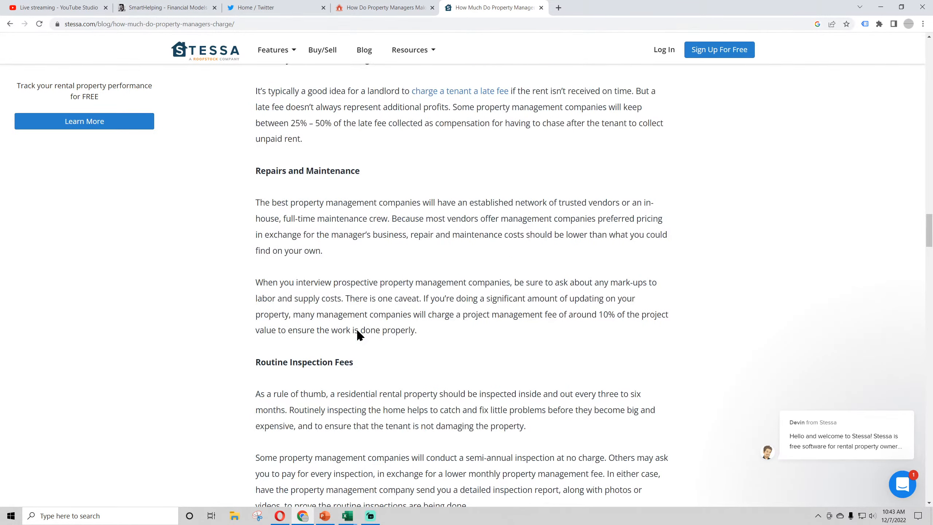
scroll(357, 333, up, 4)
drag(266, 340, 421, 421)
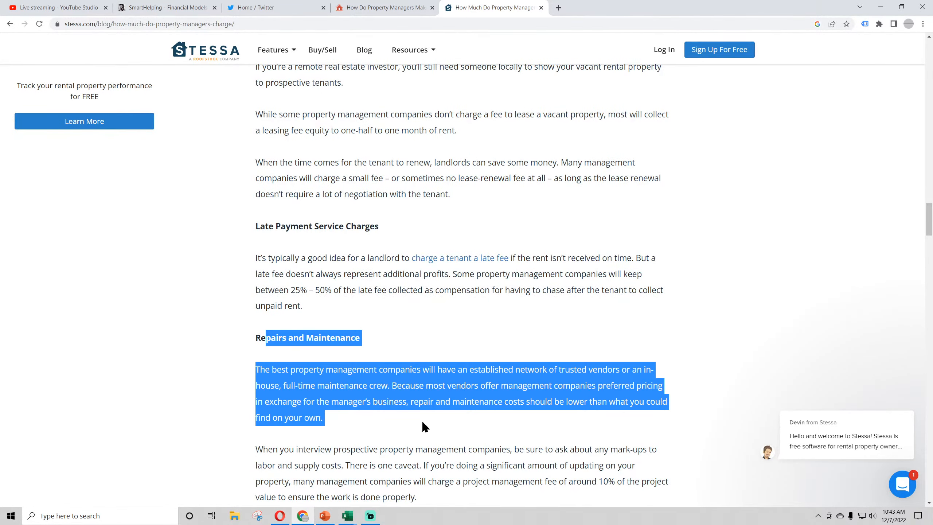
click(356, 366)
Review the setup, fixed and percentage-of-rent fee sections of the Stessa article, and close its page
scroll(356, 367, up, 13)
scroll(356, 367, up, 4)
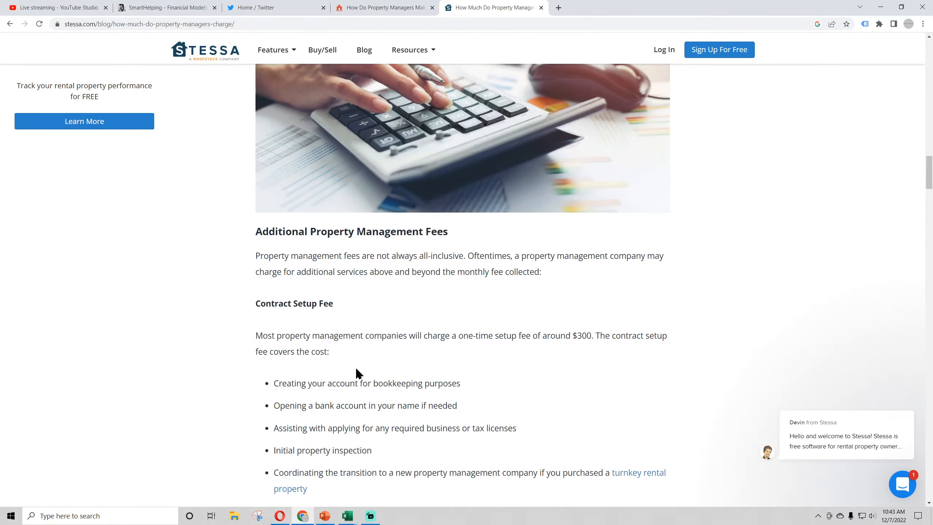
scroll(358, 373, up, 12)
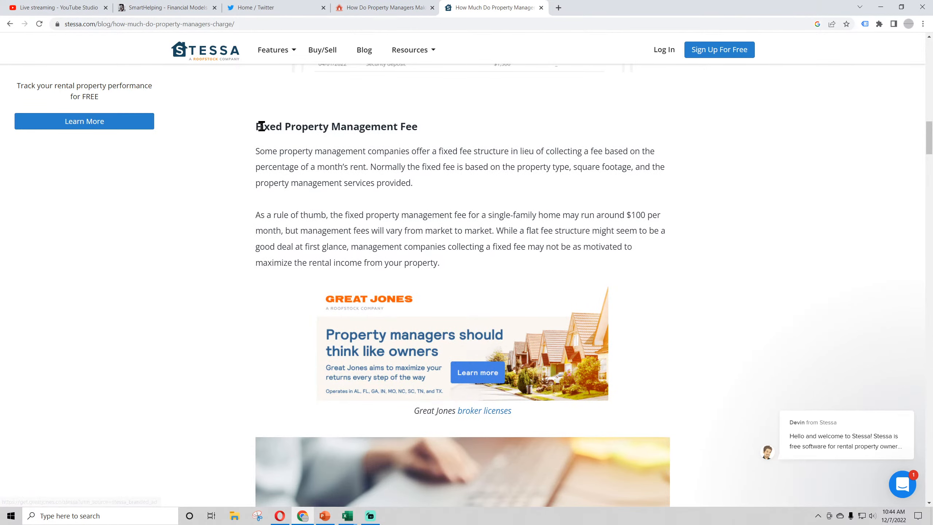
drag(261, 127, 415, 182)
scroll(399, 281, up, 8)
scroll(399, 281, up, 4)
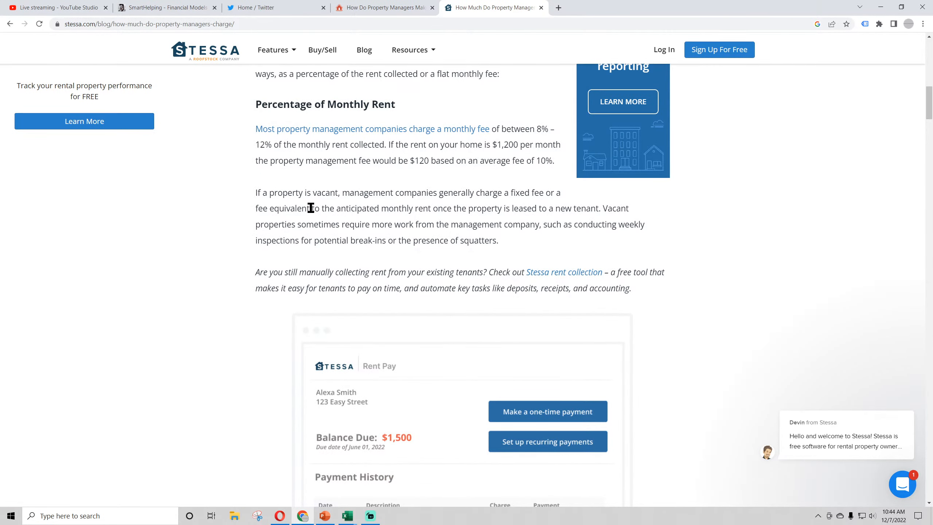
scroll(311, 207, down, 4)
scroll(311, 207, up, 12)
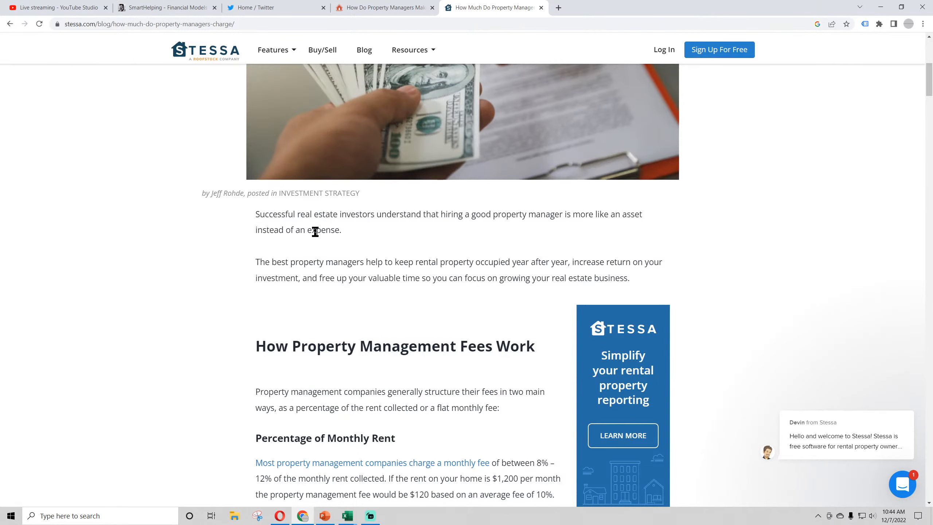
scroll(317, 231, up, 8)
click(541, 8)
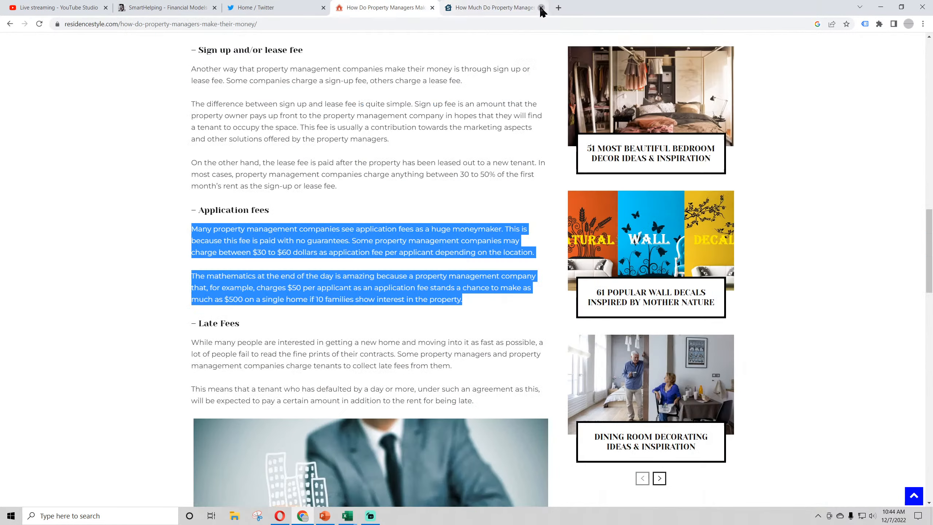
Look through the fee types in the article on how property managers make their money, focusing on application fees
click(308, 148)
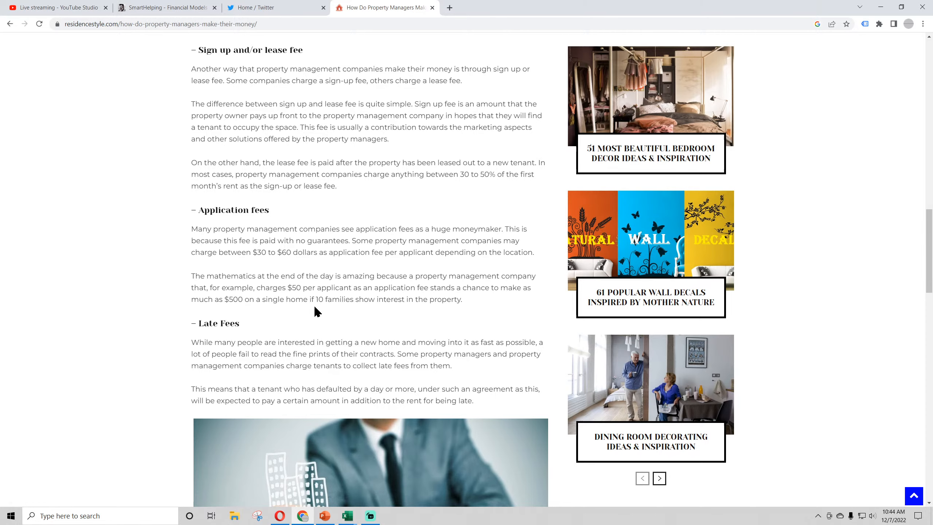
scroll(315, 312, down, 10)
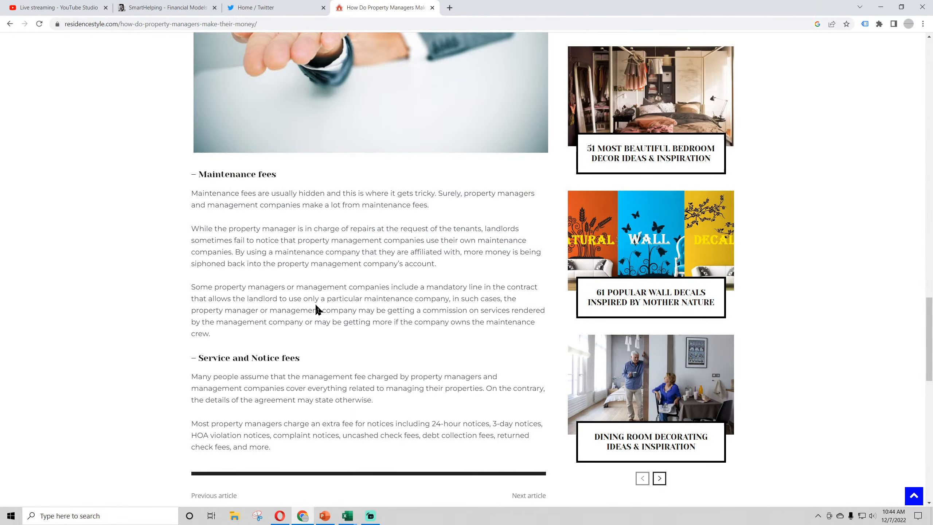
scroll(317, 310, down, 7)
scroll(316, 310, up, 17)
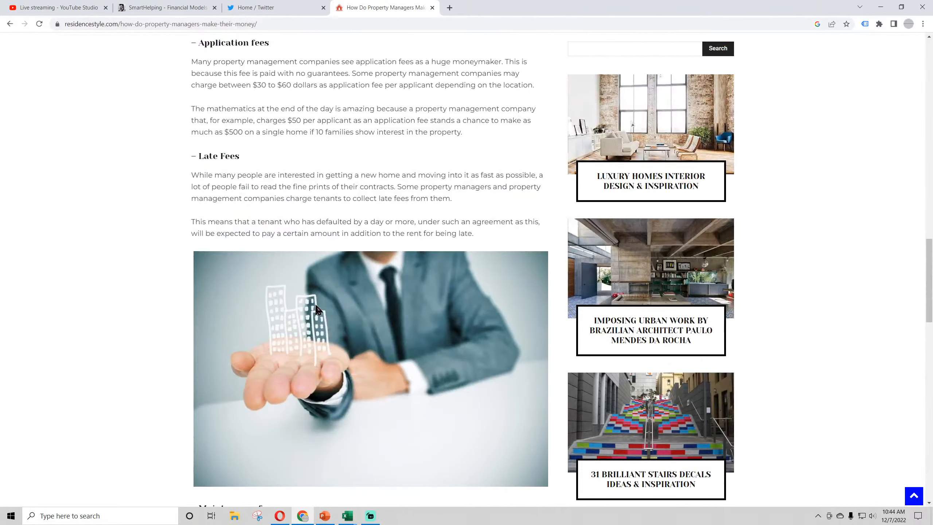
scroll(315, 303, up, 5)
scroll(316, 305, down, 5)
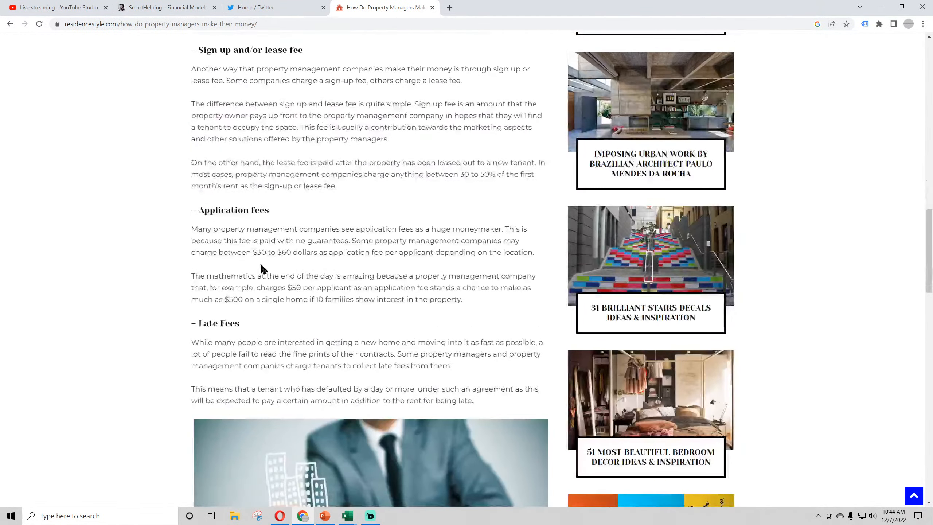
drag(191, 229, 260, 250)
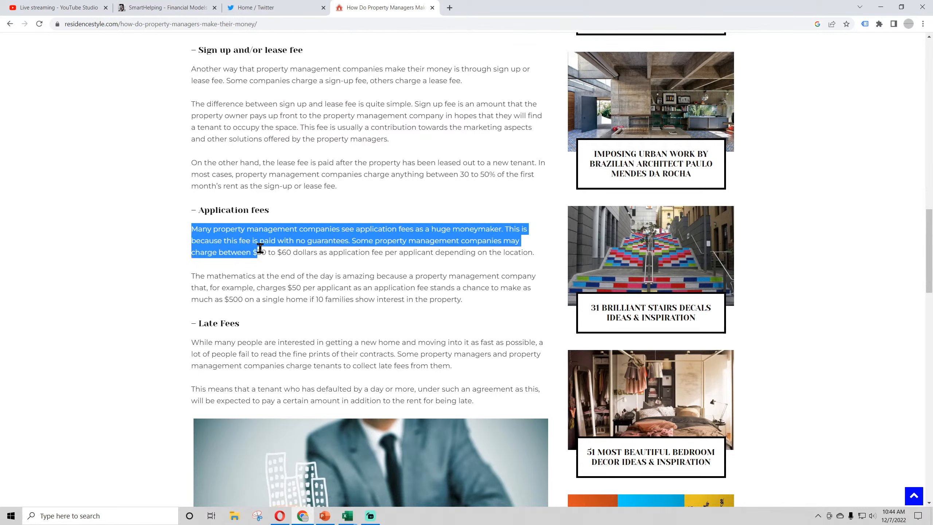
Return to Excel, check the average unit count per customer on the Revenue Assumptions sheet, and save the workbook
click(302, 516)
click(138, 491)
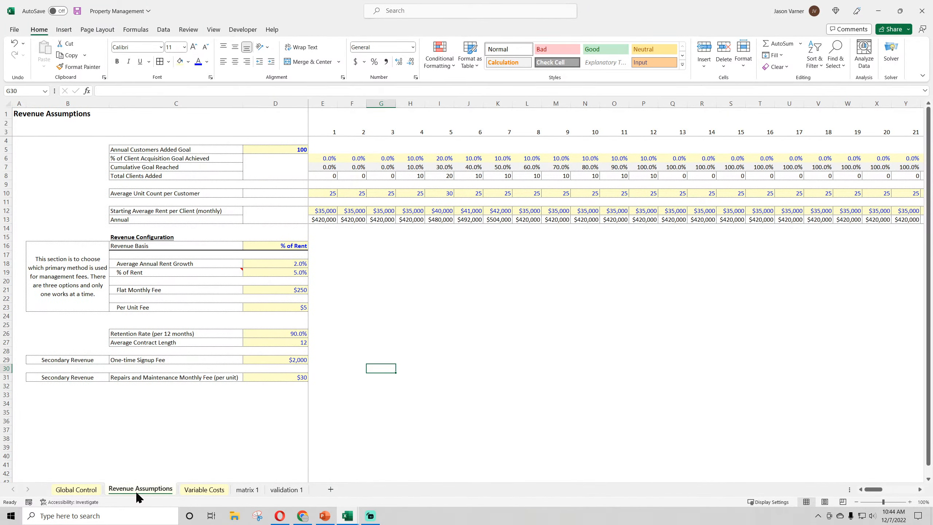
click(66, 379)
click(334, 194)
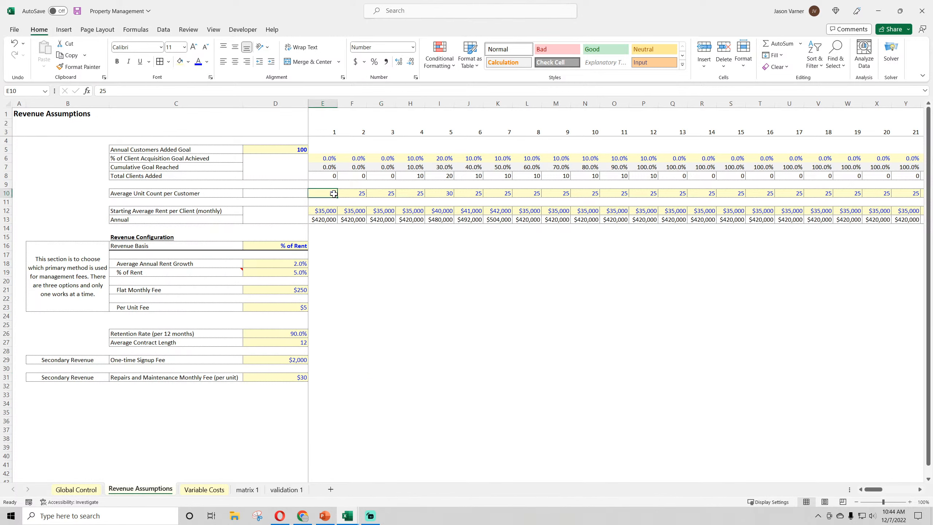
click(351, 194)
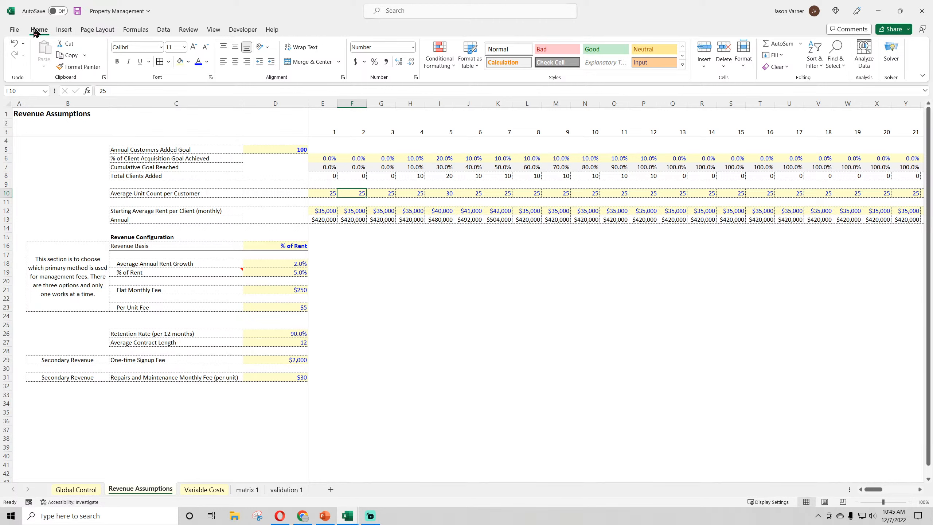
click(77, 11)
Review the one-time signup fee row and the month 4 average unit count, and save the workbook again
click(268, 360)
drag(267, 360, 67, 360)
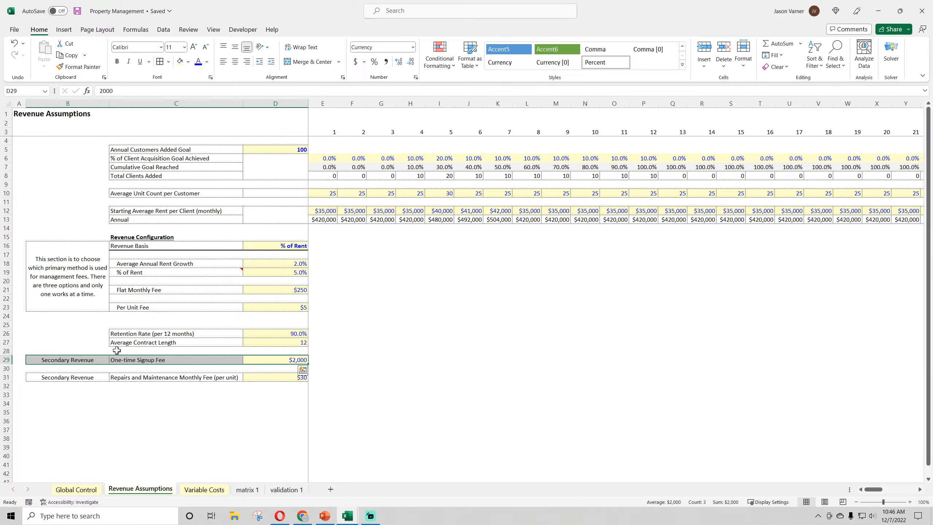
click(415, 192)
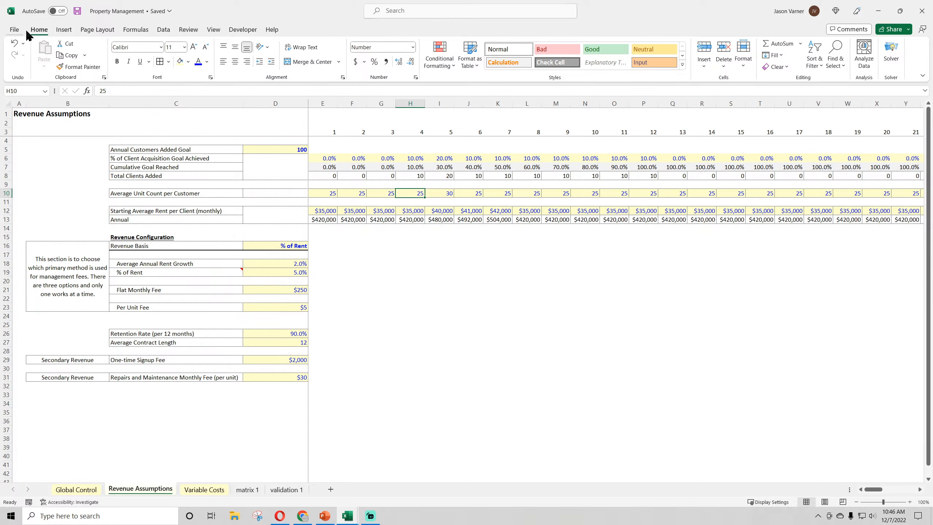
click(78, 12)
click(481, 403)
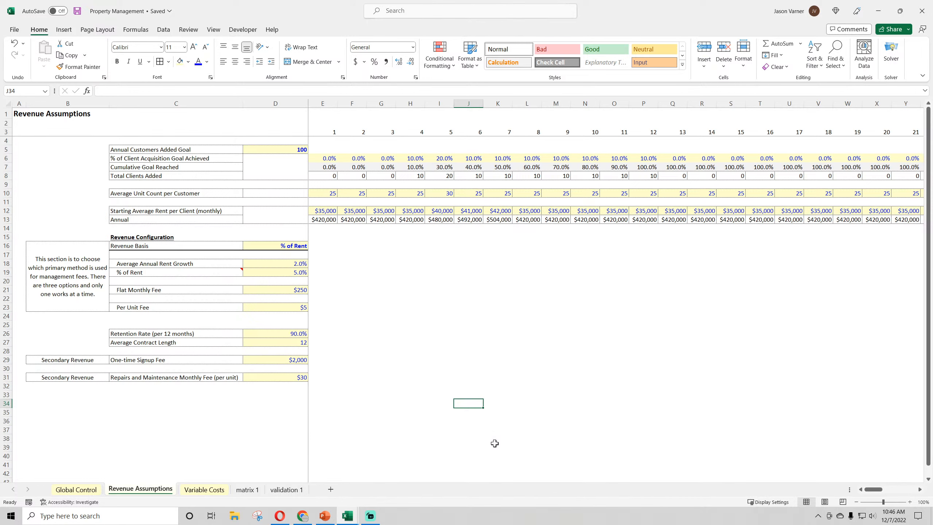
Copy the repairs and maintenance secondary revenue row B31:D31 and paste it at B33
drag(62, 377, 263, 379)
right_click(263, 379)
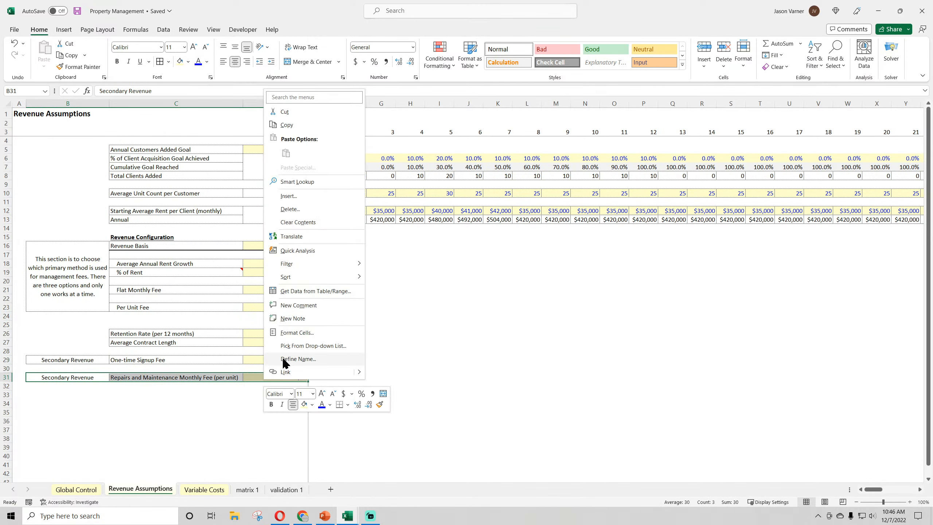
click(279, 125)
click(65, 388)
right_click(65, 395)
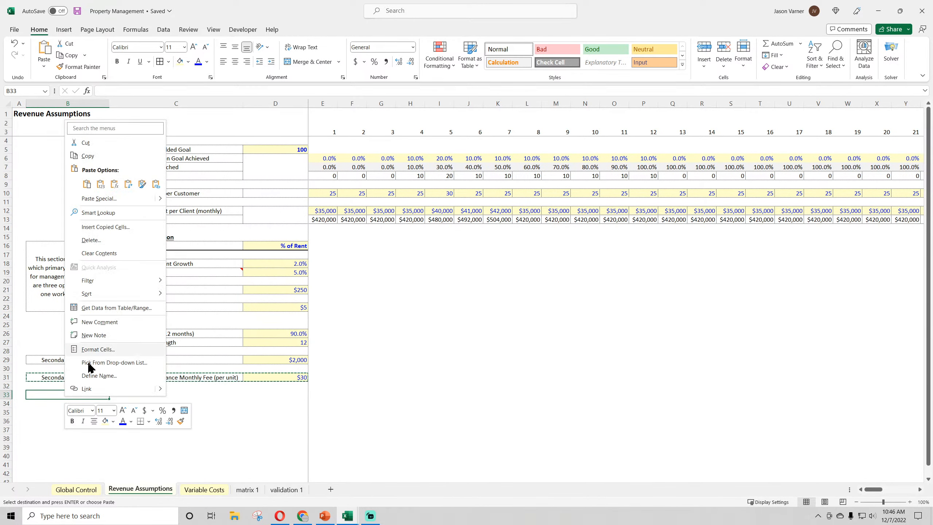
click(89, 181)
Label the new secondary revenue item in C33 "Application Fees" and set its amount in D33 to 50
click(129, 396)
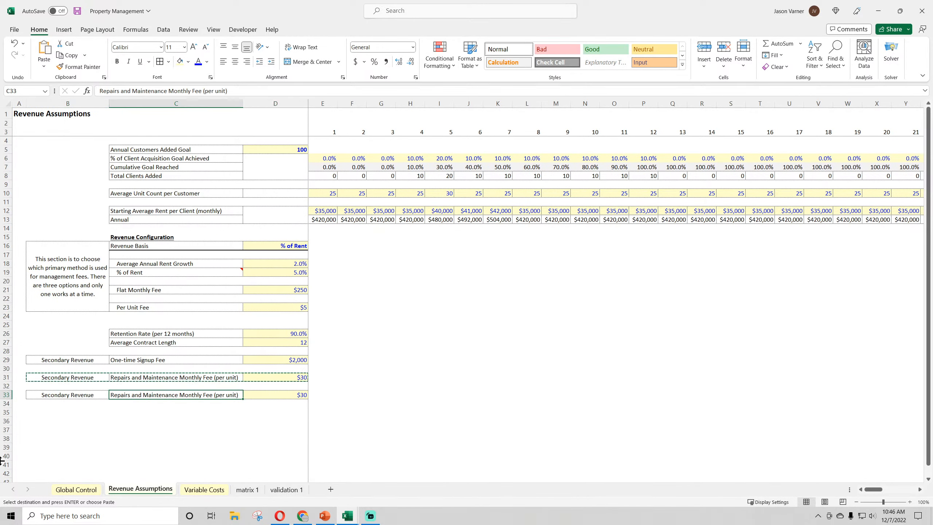
text(Application Fees)
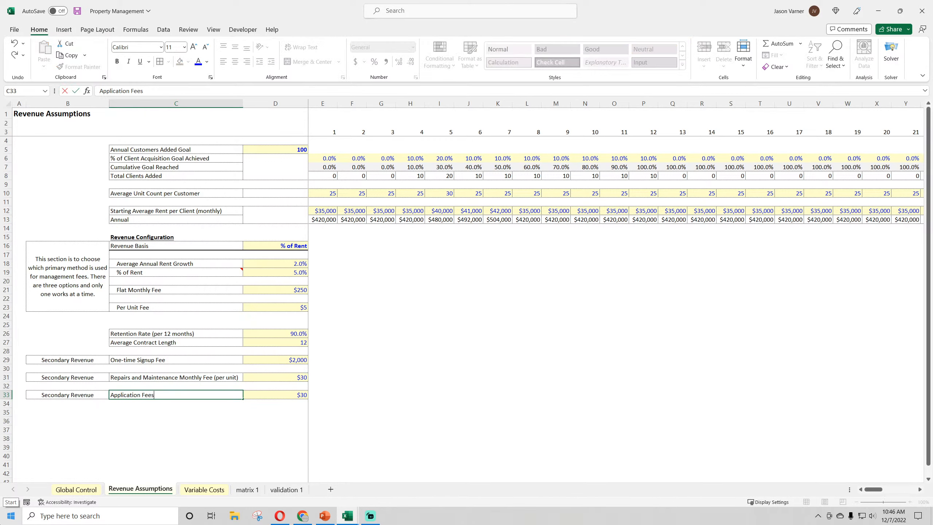
key(Return)
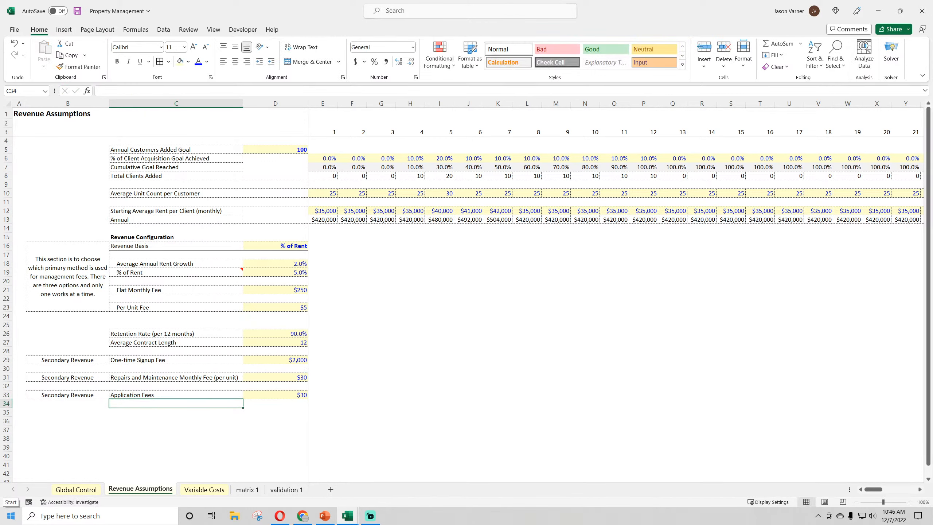
click(295, 393)
text(50)
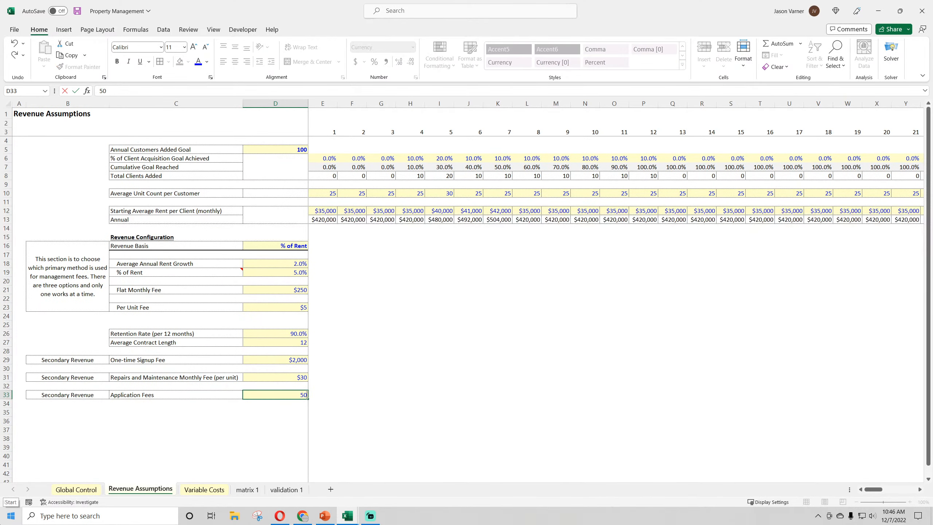
key(Return)
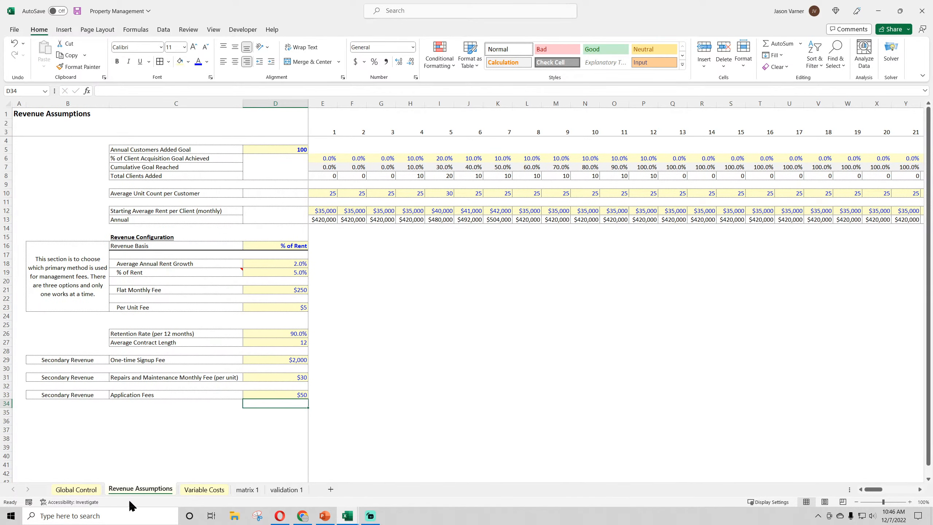
On the Variable Costs sheet, extend the maintenance cost row into row 7, labelled "Average Cost of Application Fee" with an amount of 15
click(195, 491)
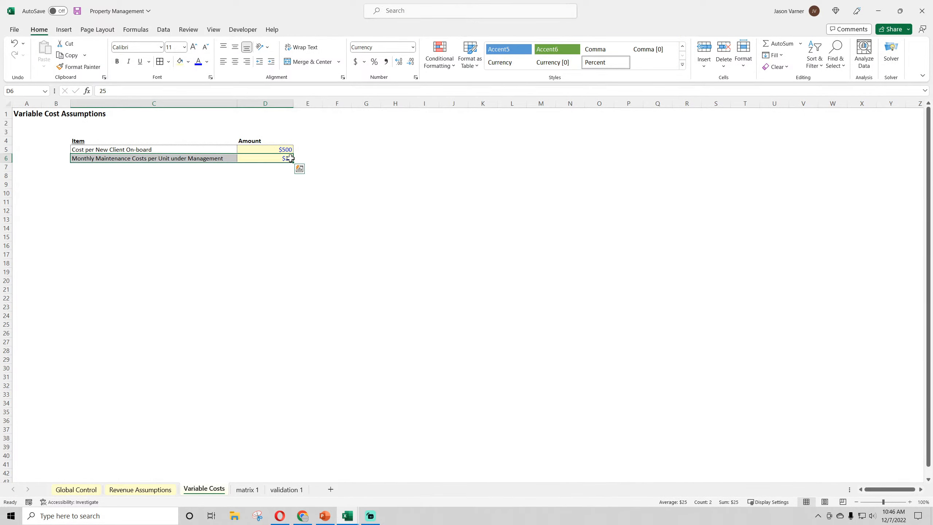
drag(293, 162, 294, 170)
click(161, 166)
text(Ave)
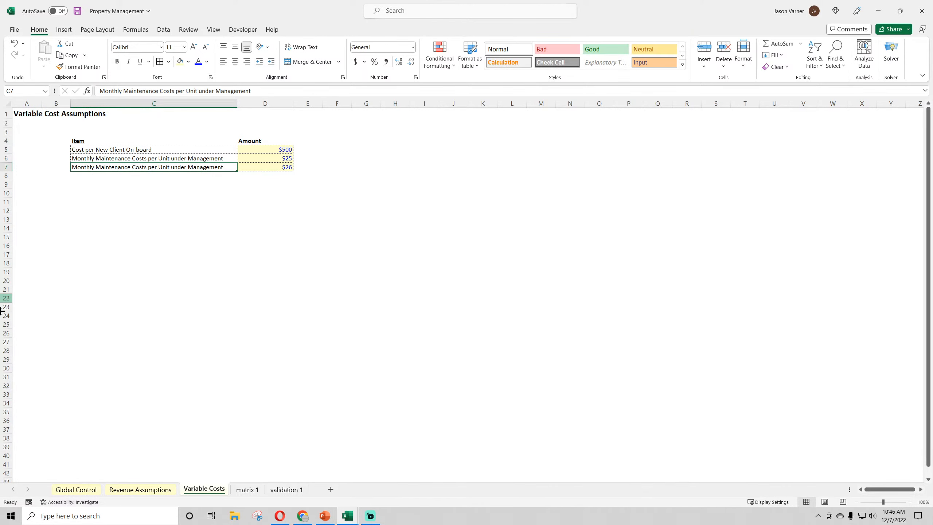
text(rage)
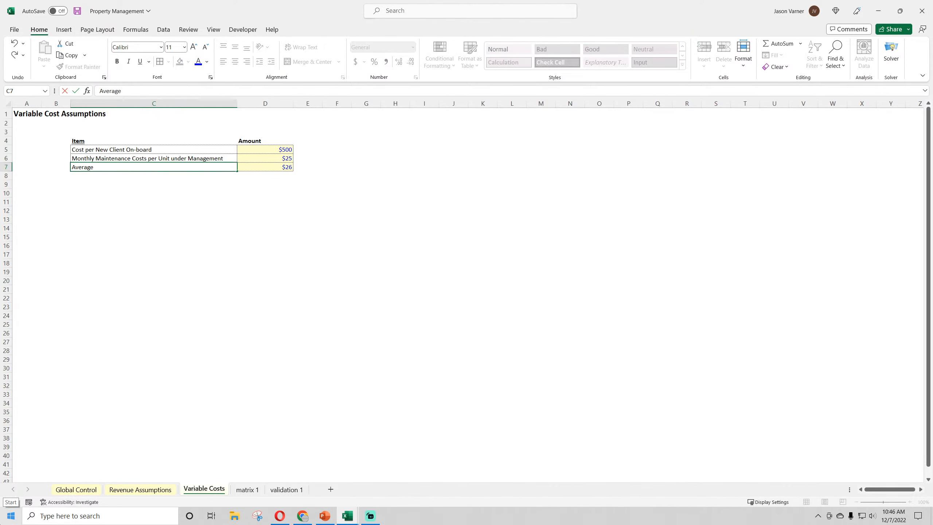
text( Cost of Application Fee)
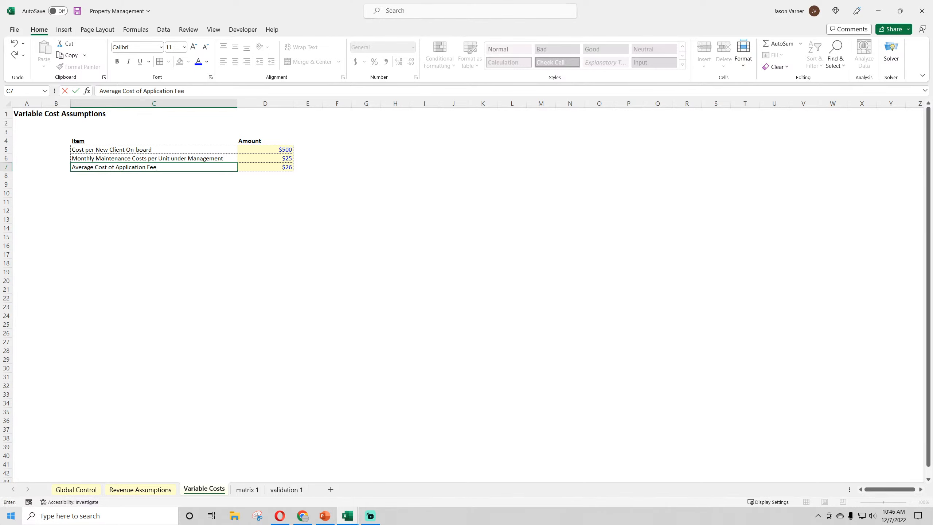
key(Tab)
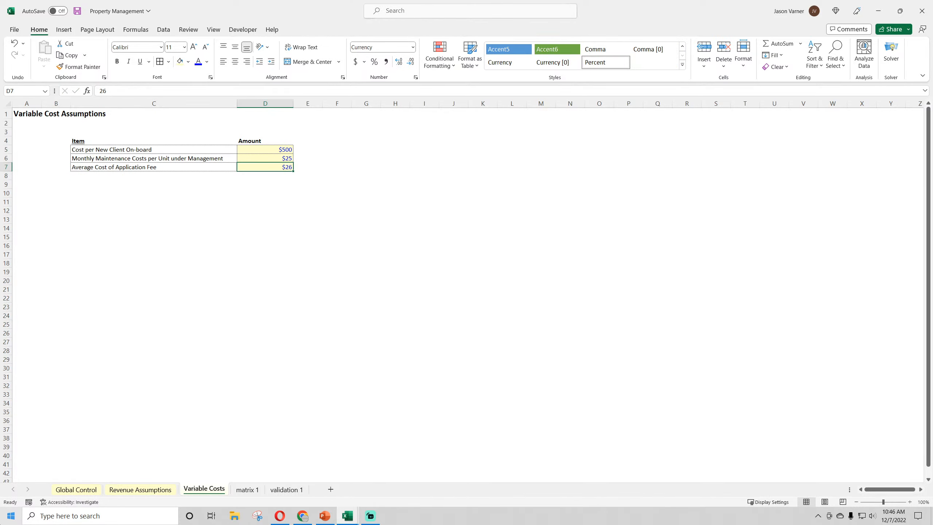
text(15)
key(Return)
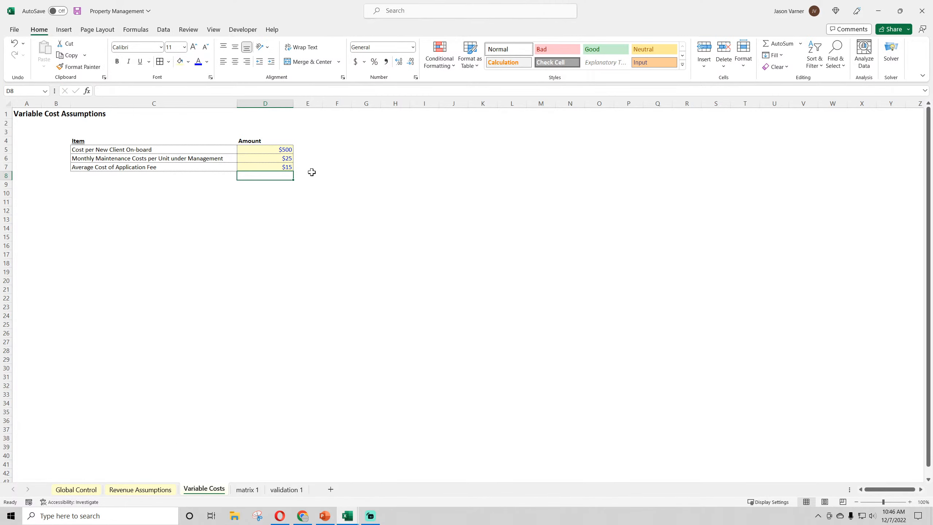
On the Revenue Assumptions sheet, set the % of Client Acquisition Goal Achieved to 10% for months 1 through 10
click(149, 490)
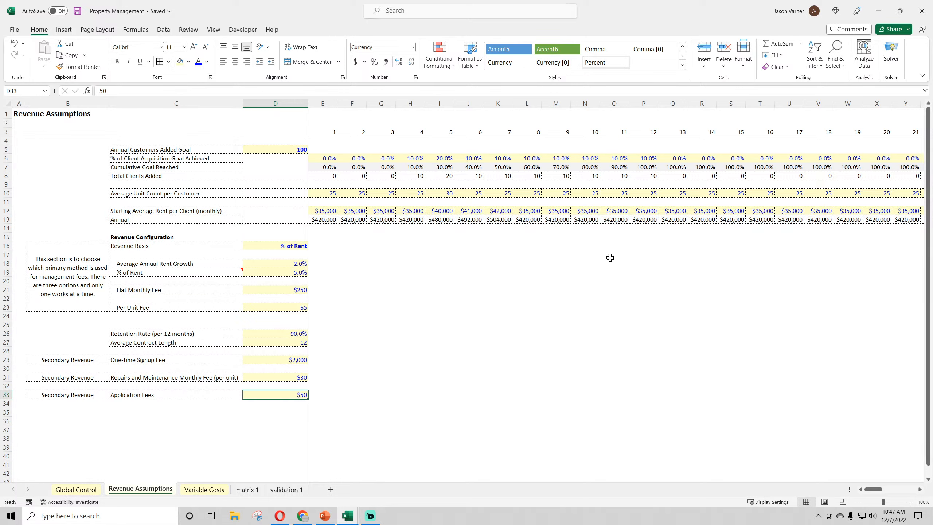
mouse_move(272, 522)
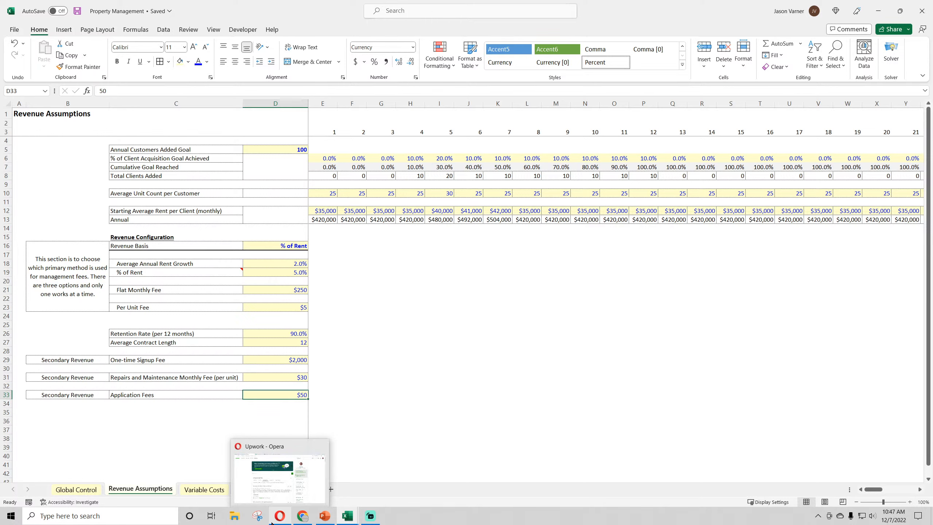
click(464, 359)
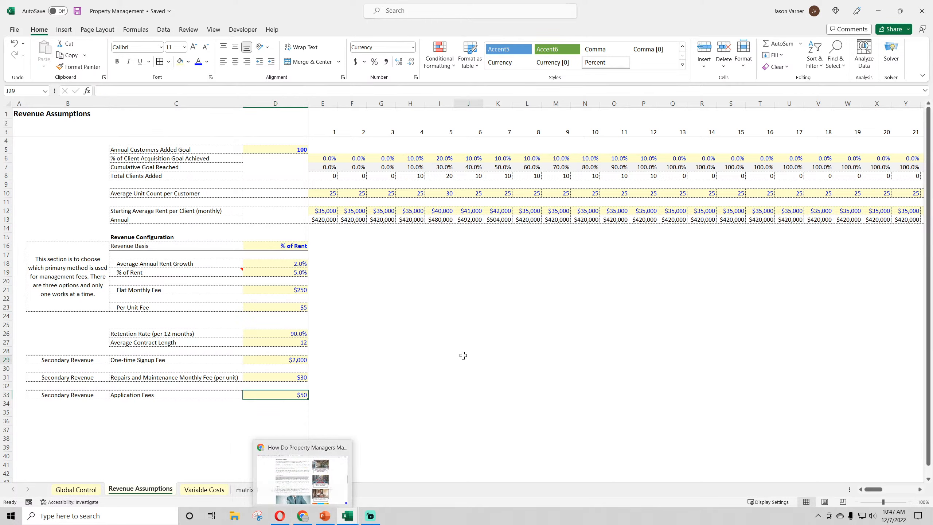
click(327, 194)
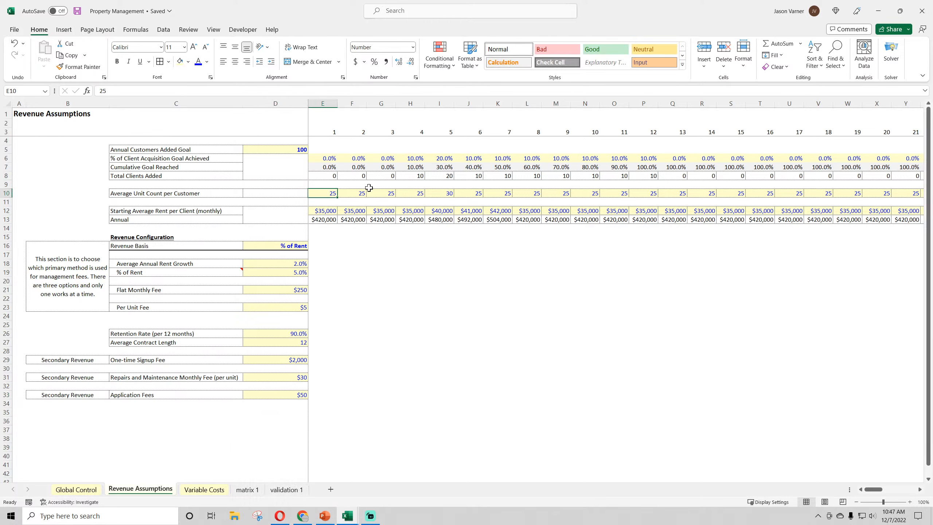
click(413, 158)
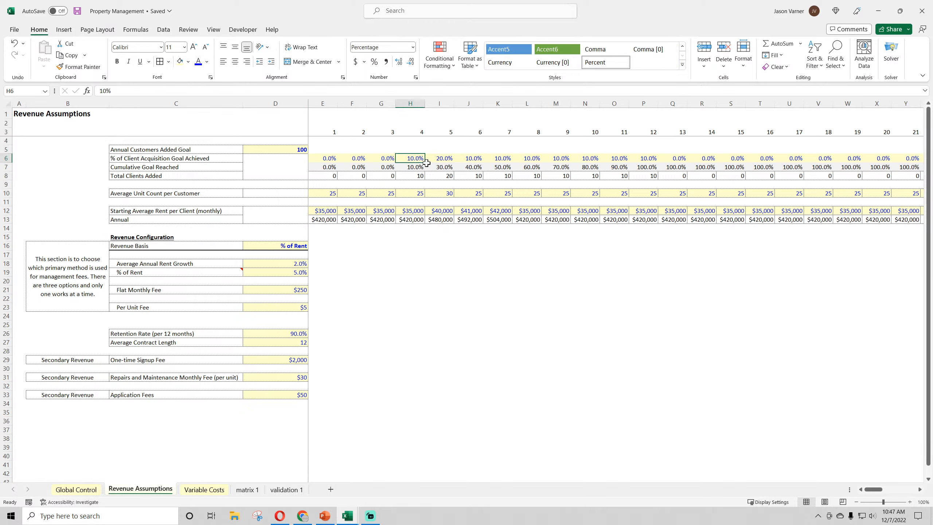
drag(417, 162, 595, 162)
click(326, 159)
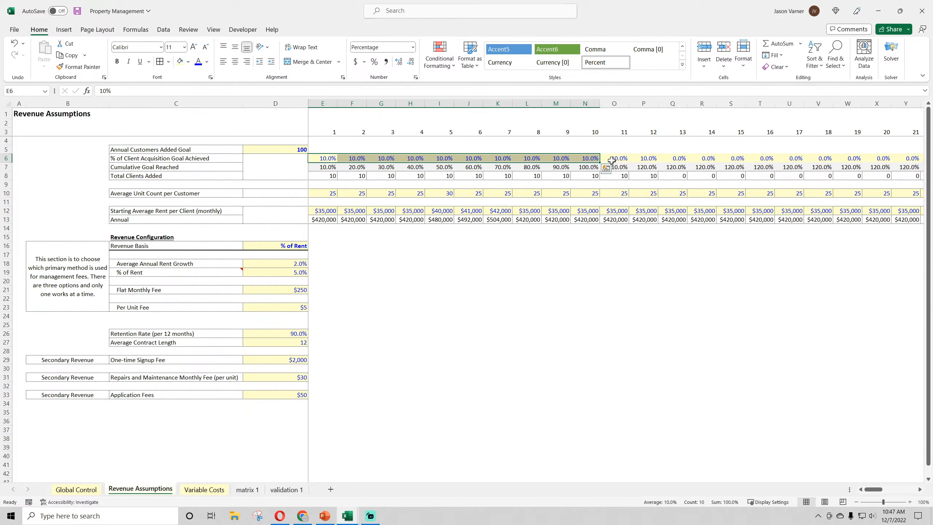
Set the % of Client Acquisition Goal Achieved to 0 for months 11 and 12
click(613, 159)
text(0)
click(644, 158)
text(0)
click(642, 272)
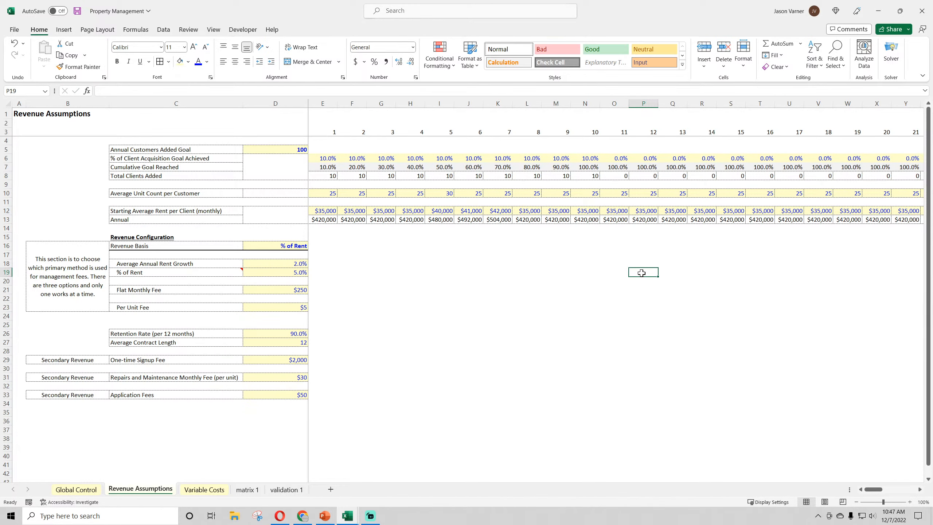
Check the month 1 Total Clients Added formula and set the Annual Customers Added Goal in D5 to 10
click(326, 176)
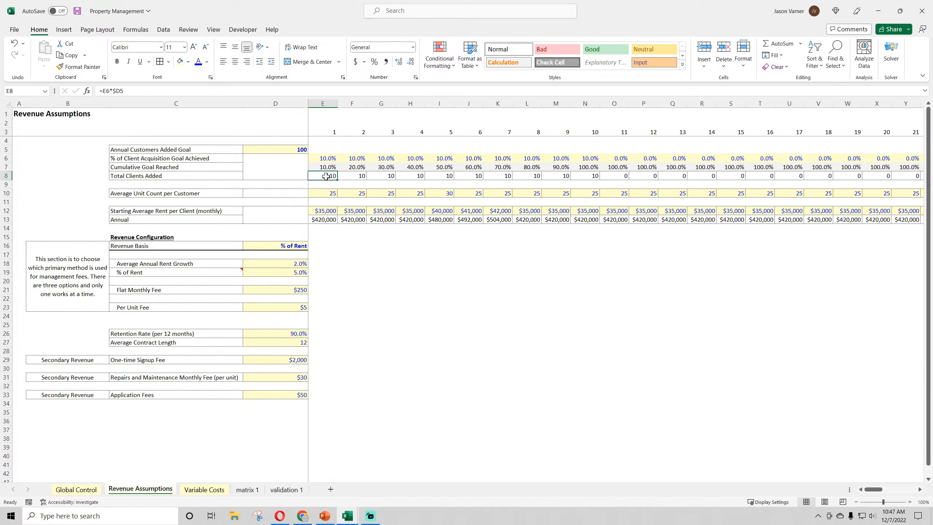
click(305, 150)
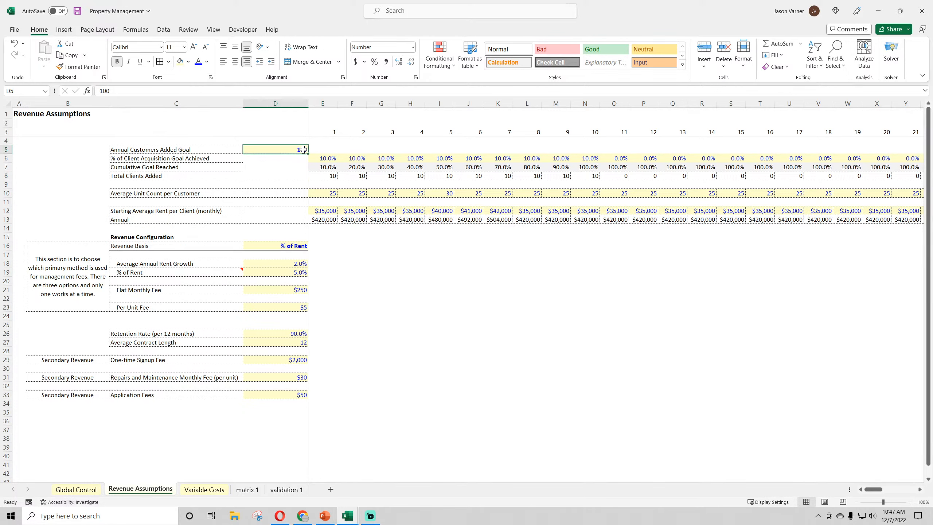
text(10)
key(Return)
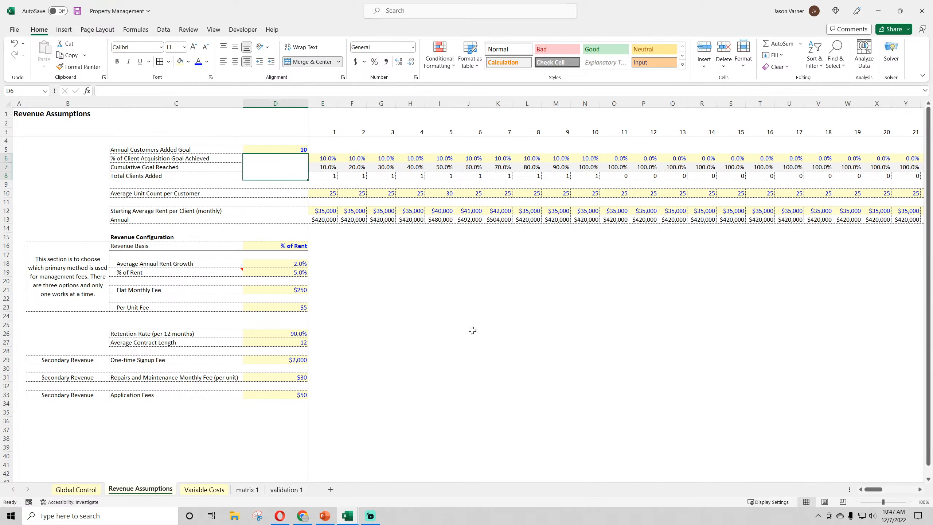
Review the month 1 clients added, unit count and starting rent, along with the flat fee, per unit fee and revenue basis
click(324, 178)
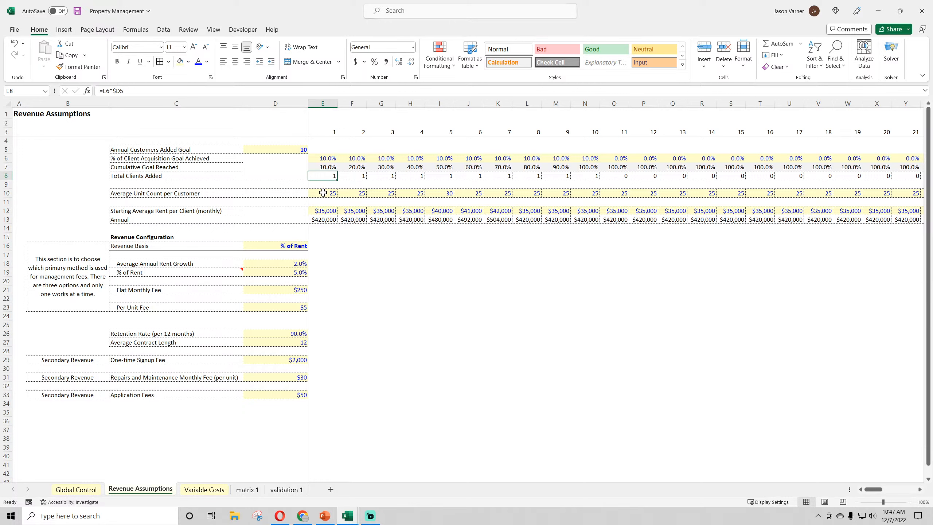
click(323, 193)
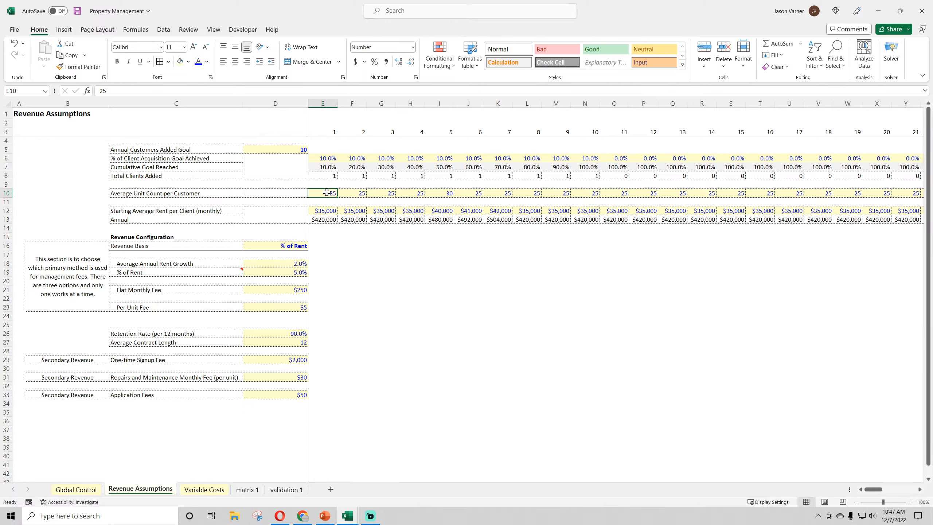
click(323, 211)
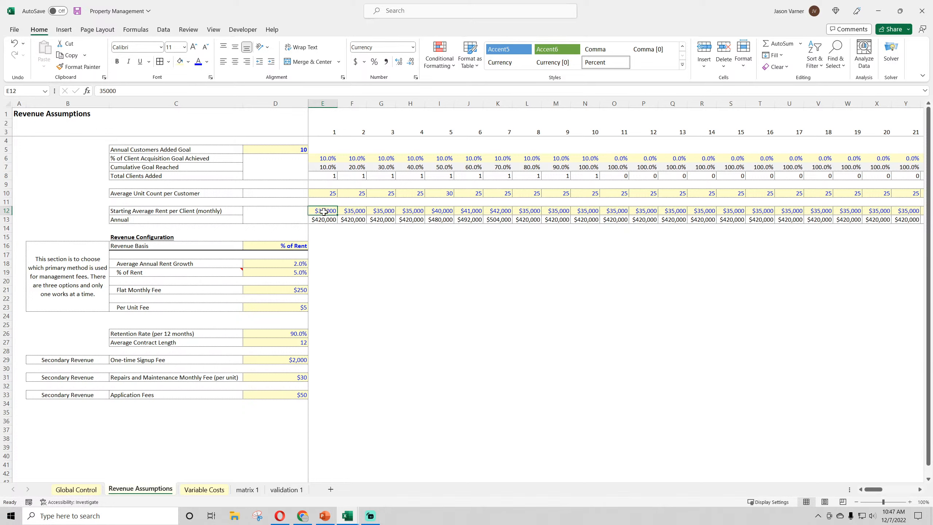
click(327, 193)
click(326, 211)
drag(145, 292, 286, 308)
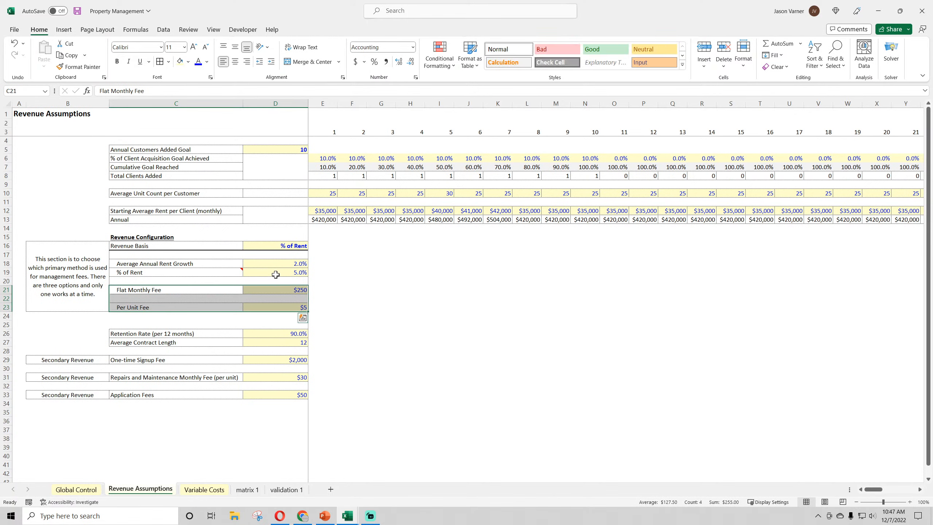
click(297, 245)
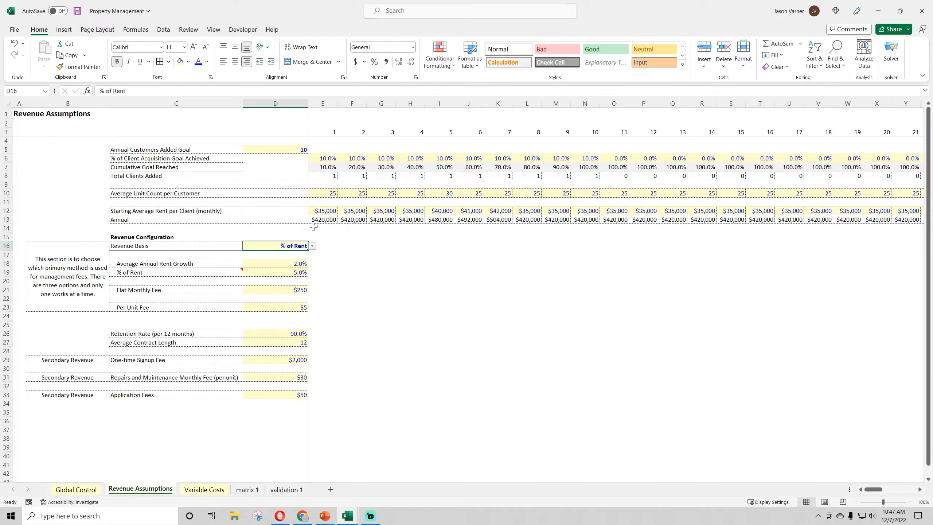
click(325, 193)
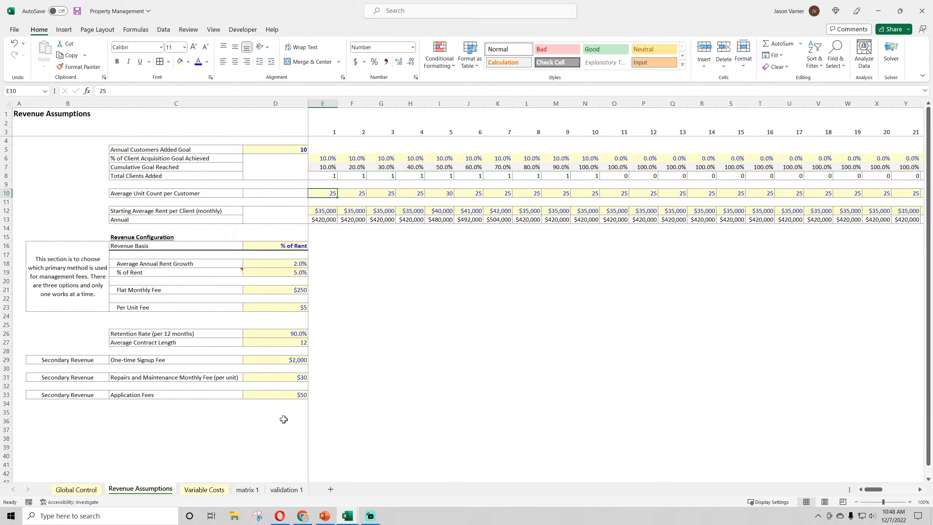
Label C34, under Application Fees, "Average # of Applicats per Unit"
click(139, 405)
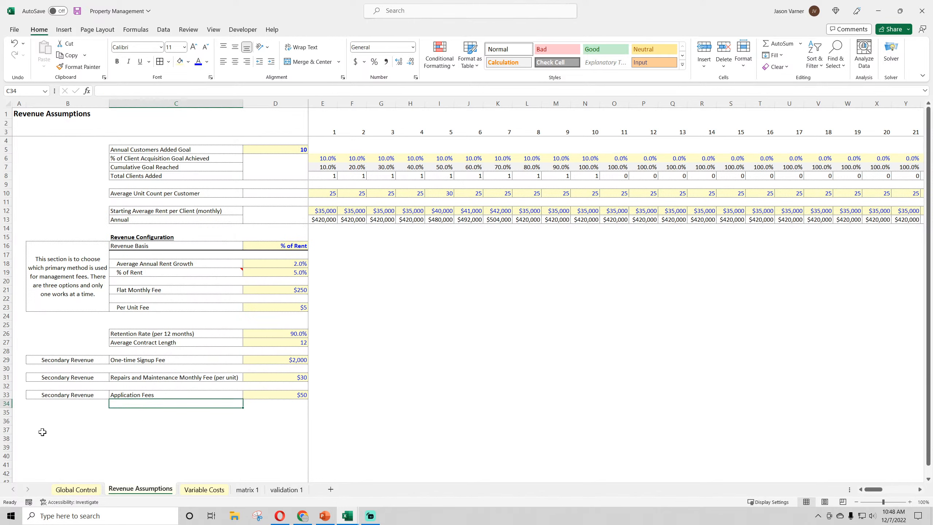
text(Average # of Ap)
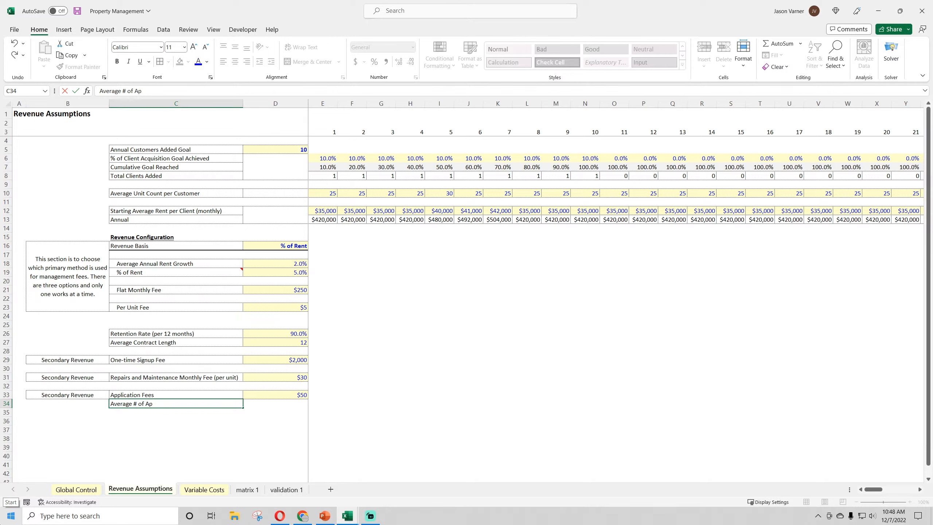
text(plication)
key(BackSpace)
key(BackSpace)
text(s per Unit)
key(Return)
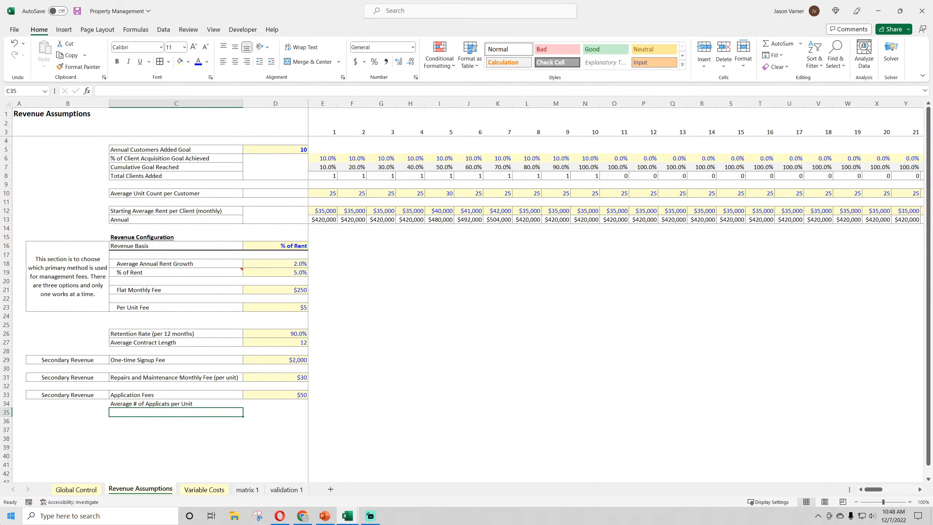
Add borders to C33:D34 and copy the Average Contract Length input cell D27 into D34
drag(197, 396, 249, 404)
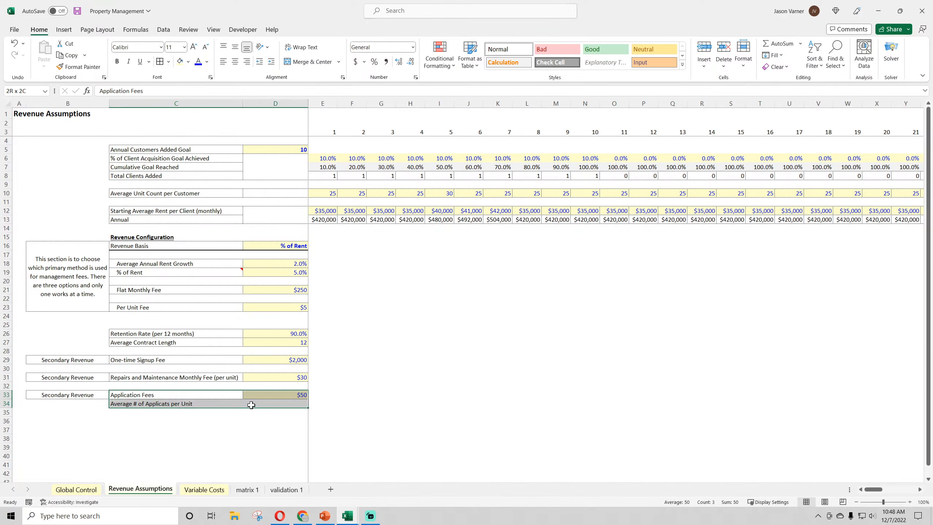
click(401, 324)
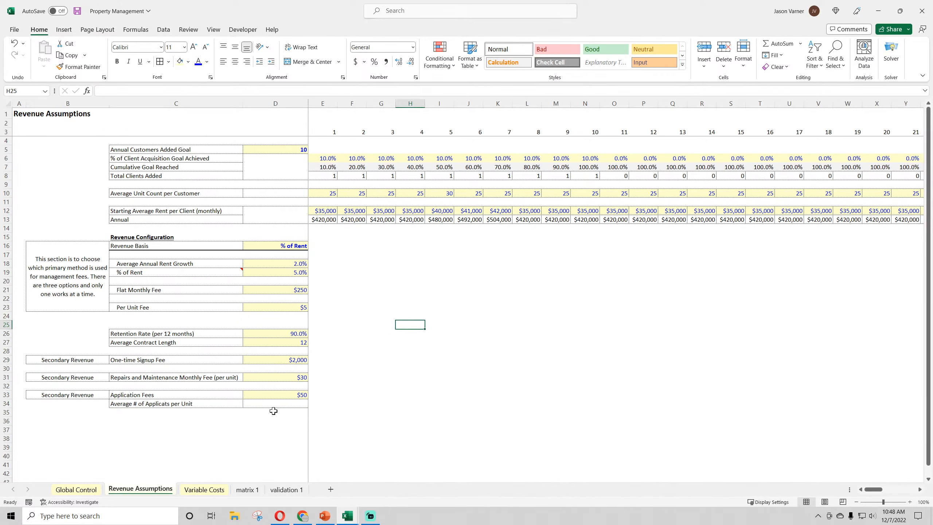
click(288, 344)
key(ctrl+c)
click(273, 403)
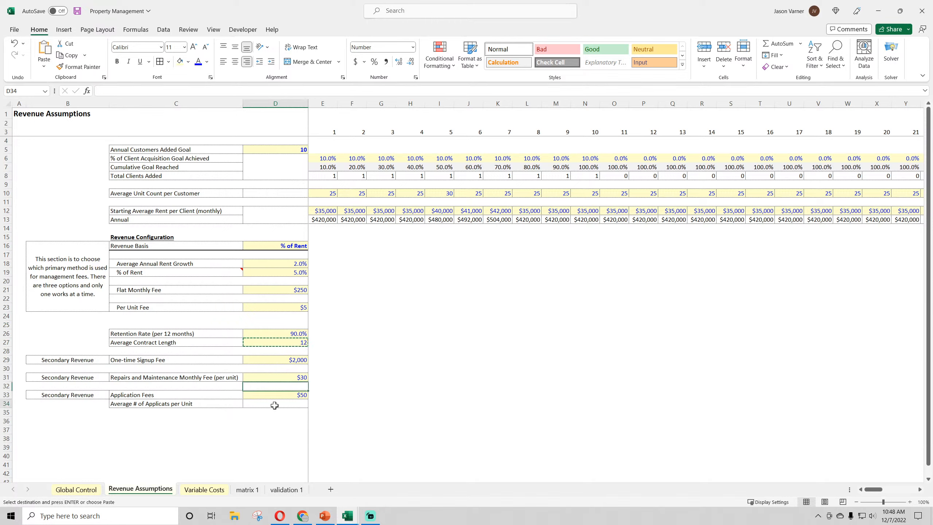
key(ctrl+v)
Set the value in D34 to 3
double_click(271, 404)
key(Escape)
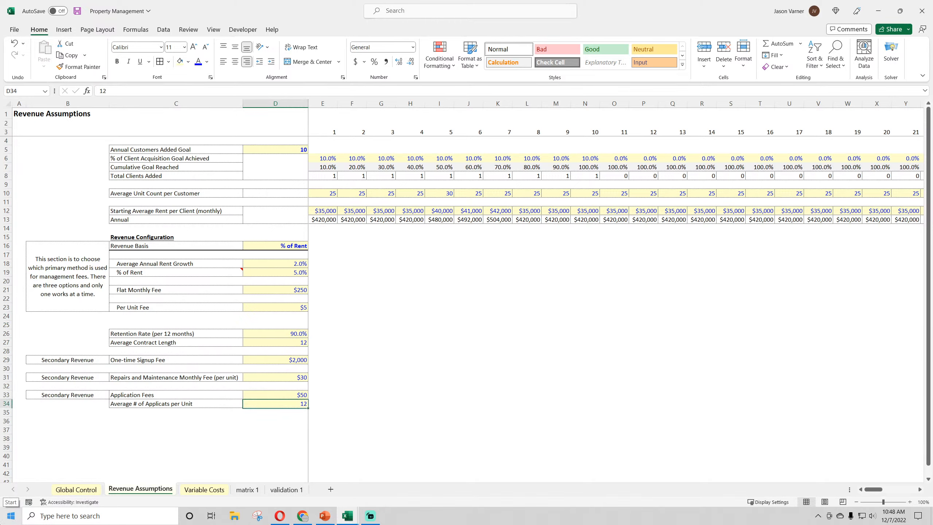
text(3)
key(Return)
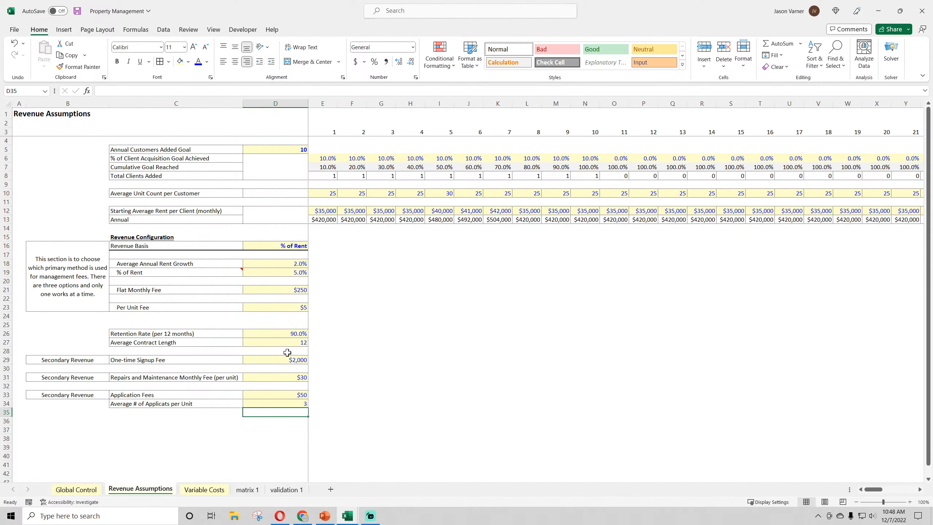
Check the month 1 clients and unit count, and relabel C34 "% of Newly On-boarded Units Requiring Applicants"
click(329, 176)
click(324, 193)
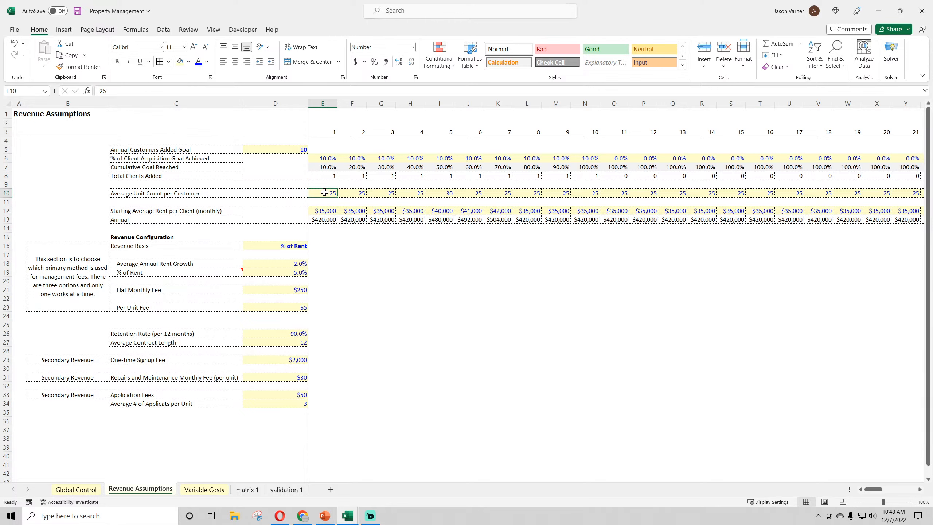
click(141, 405)
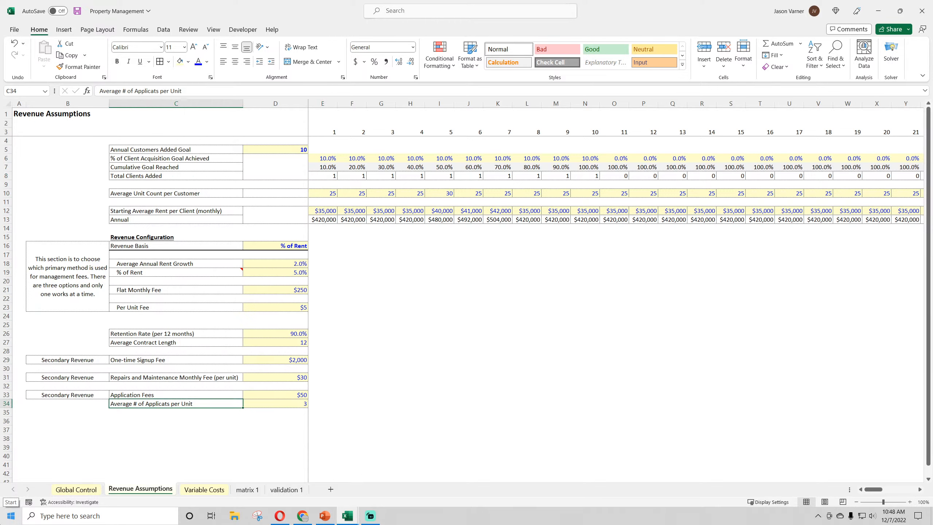
text(% of Units RequiringN)
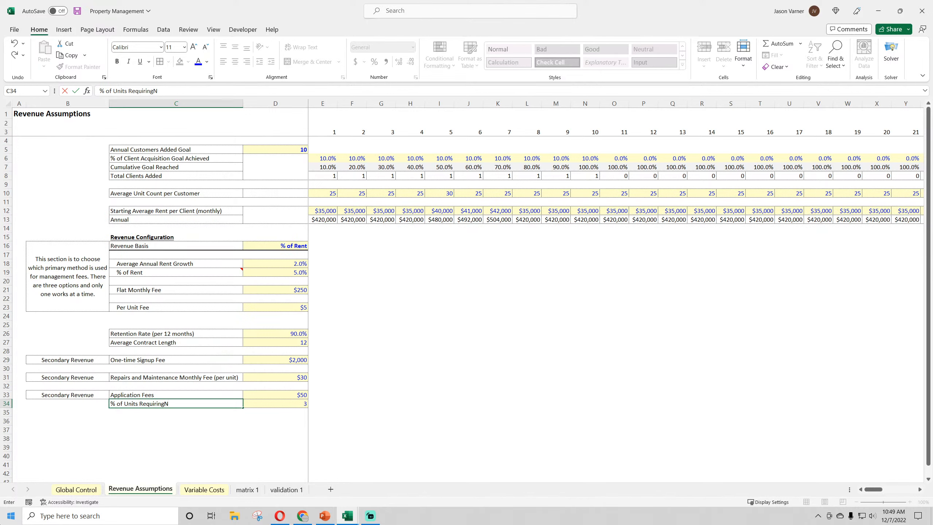
text(ew)
key(BackSpace)
key(BackSpace)
key(BackSpace)
key(BackSpace)
key(BackSpace)
key(BackSpace)
key(BackSpace)
key(BackSpace)
key(BackSpace)
key(BackSpace)
key(BackSpace)
key(BackSpace)
key(BackSpace)
key(BackSpace)
key(BackSpace)
key(BackSpace)
text(Newly On-boarded Units Requiring)
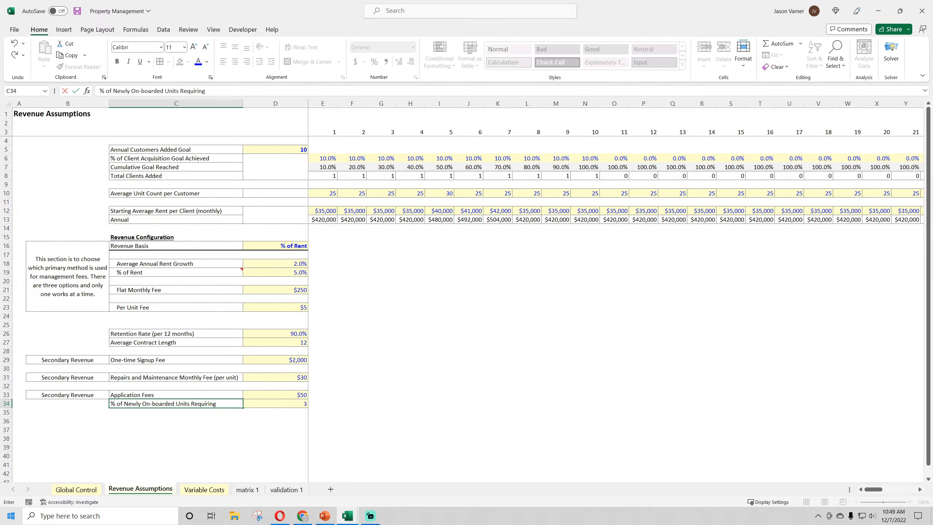
text( Applicants)
key(Return)
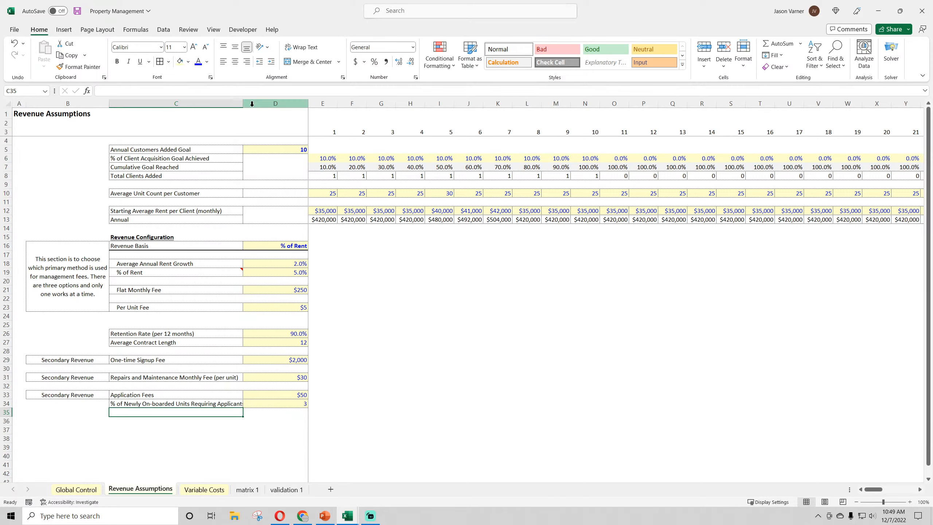
Widen column C to fit its labels, copy the Retention Rate cell D26 into D34 and set D34 to 100%
drag(243, 103, 260, 103)
click(308, 334)
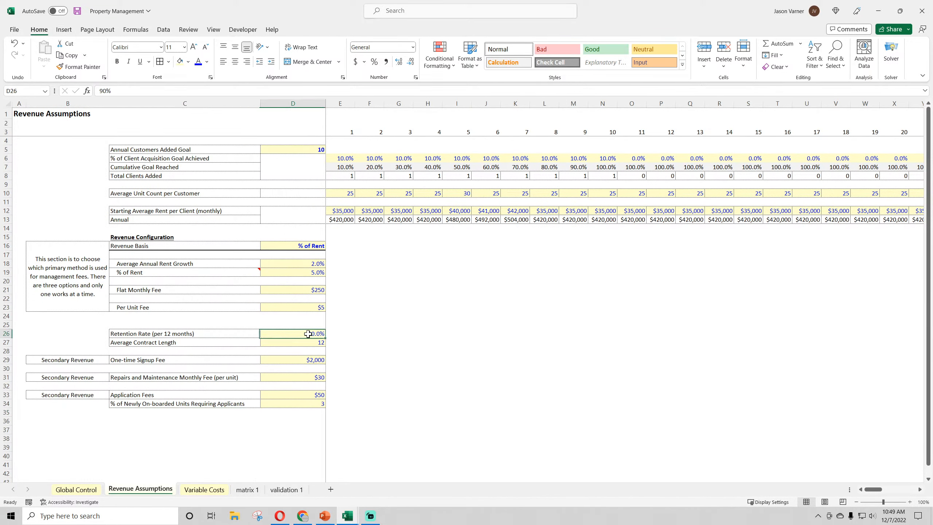
key(ctrl+c)
click(308, 403)
key(ctrl+v)
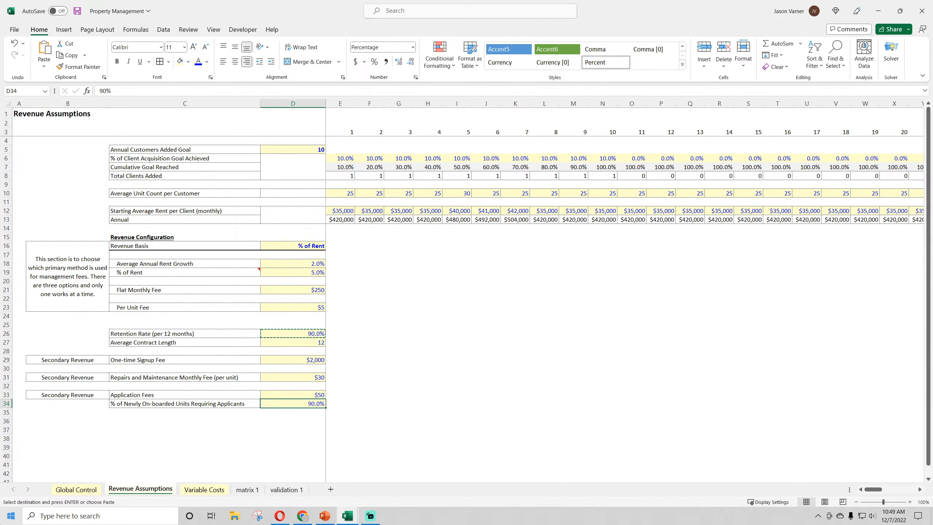
text(100)
key(Return)
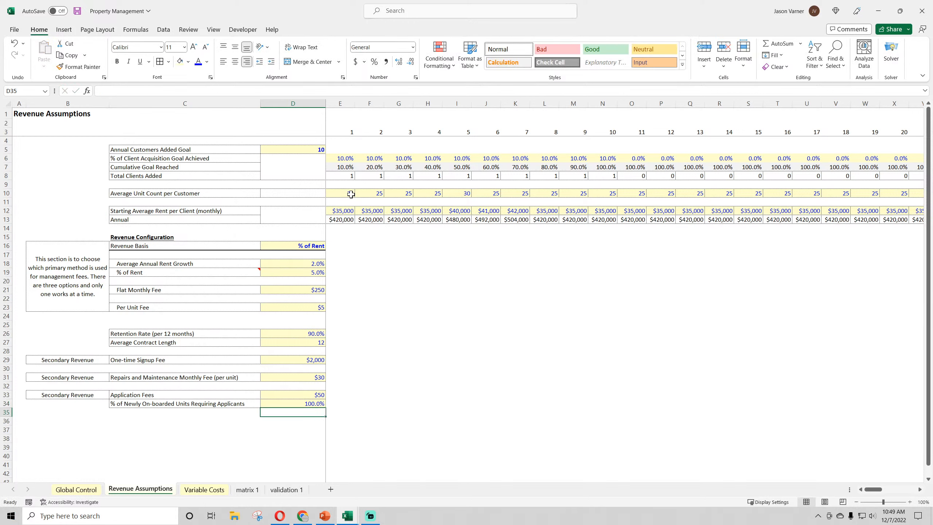
Check the Total Clients Added and Average Unit Count formulas for month 1 and save the workbook
click(340, 175)
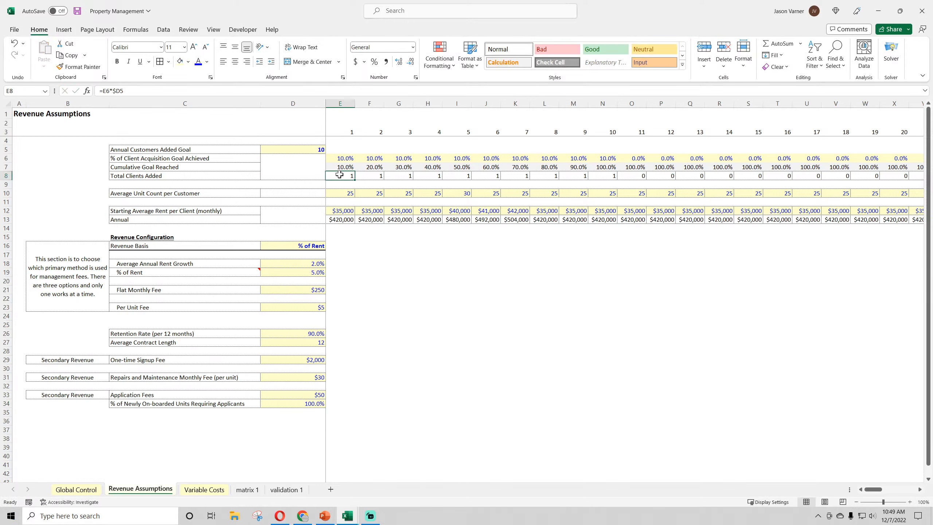
click(338, 193)
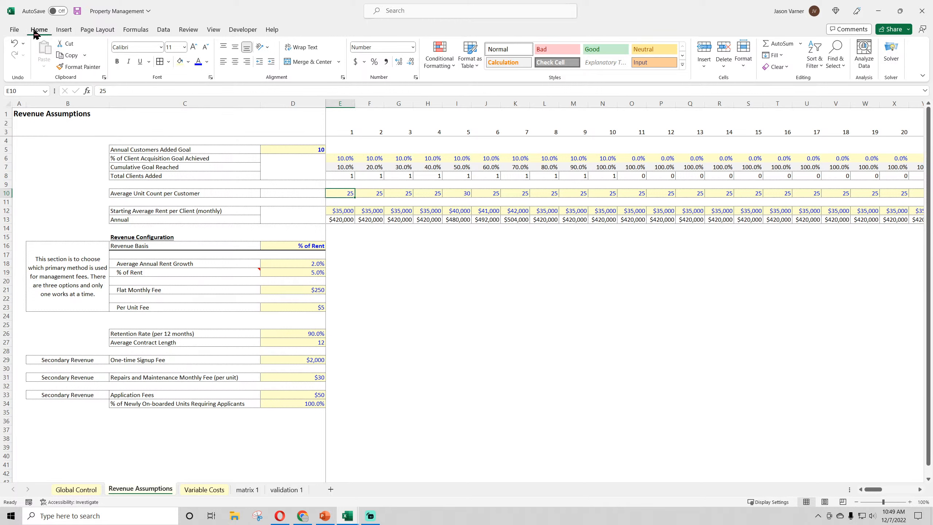
click(77, 11)
click(176, 404)
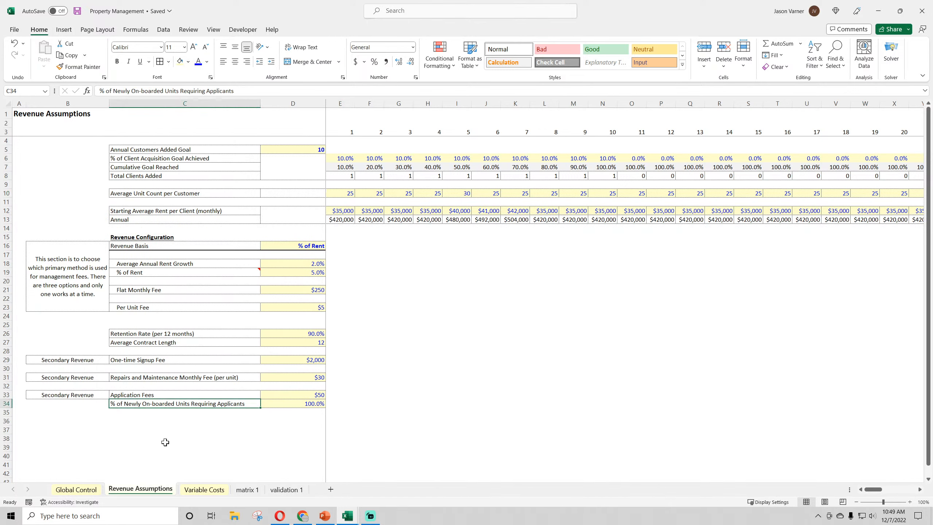
Format the percentage in D34 with zero decimal places
click(300, 404)
click(343, 193)
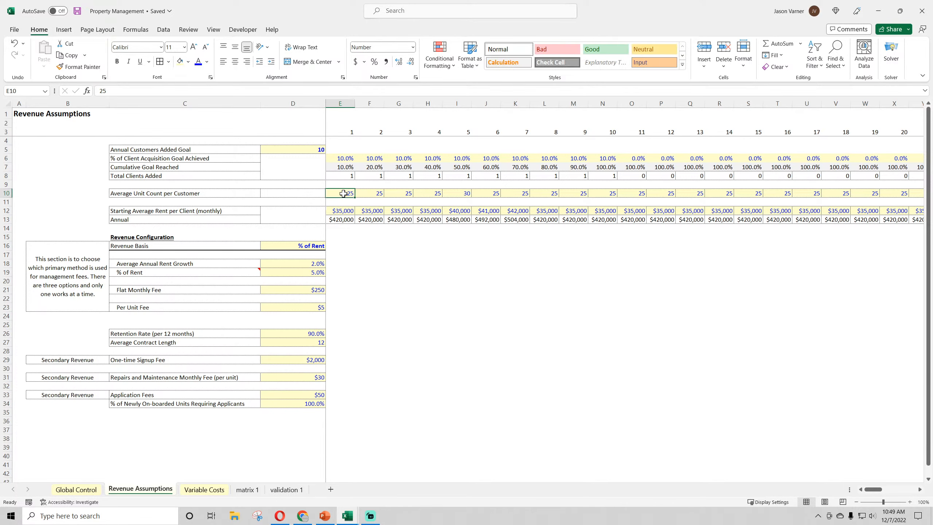
click(310, 404)
click(416, 77)
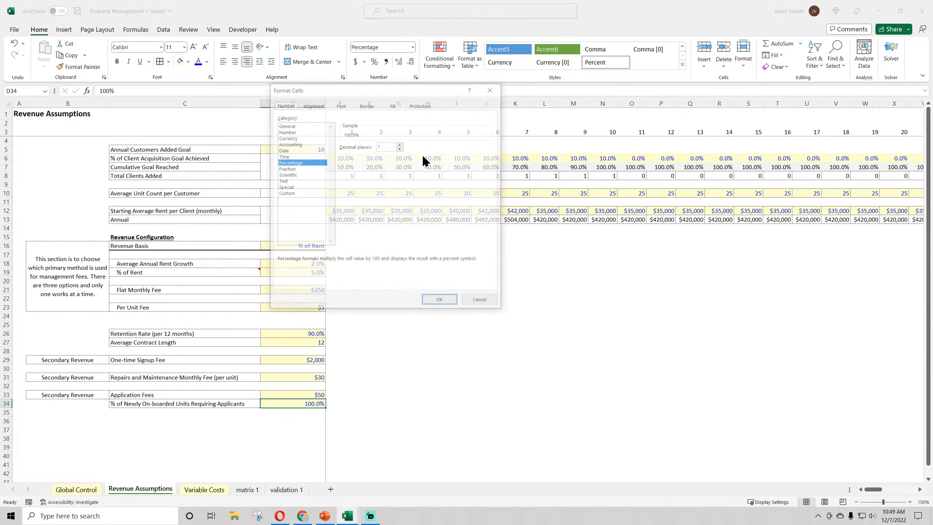
click(400, 150)
click(439, 299)
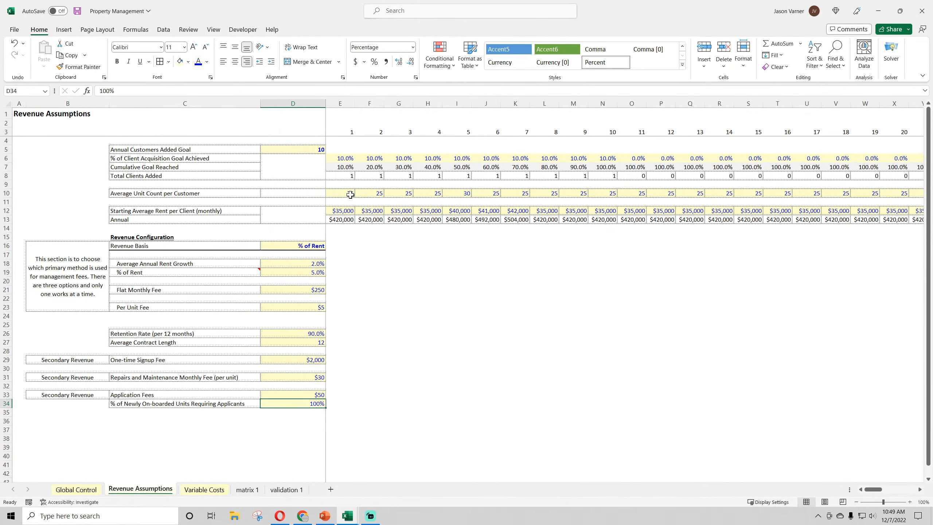
Copy the Application Fees label and amount in C33:D33 to C35:D35, including their formatting
click(302, 394)
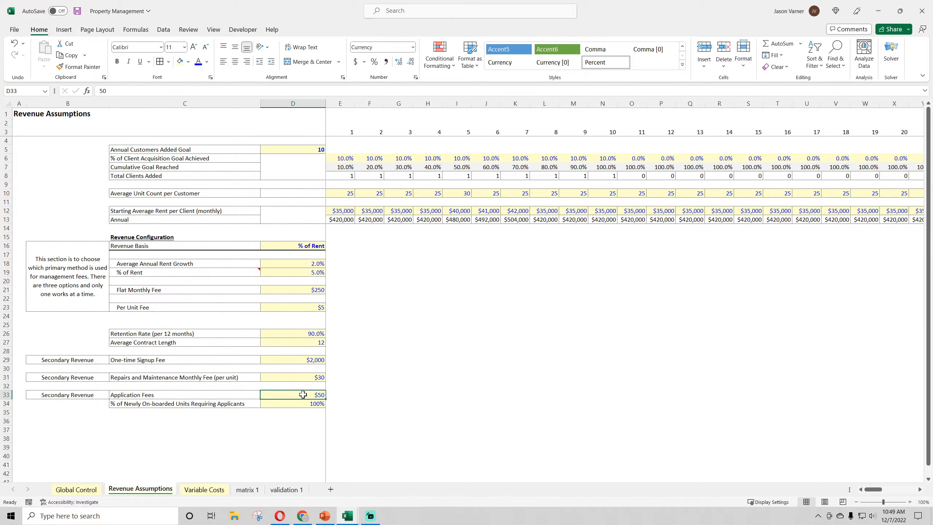
click(143, 396)
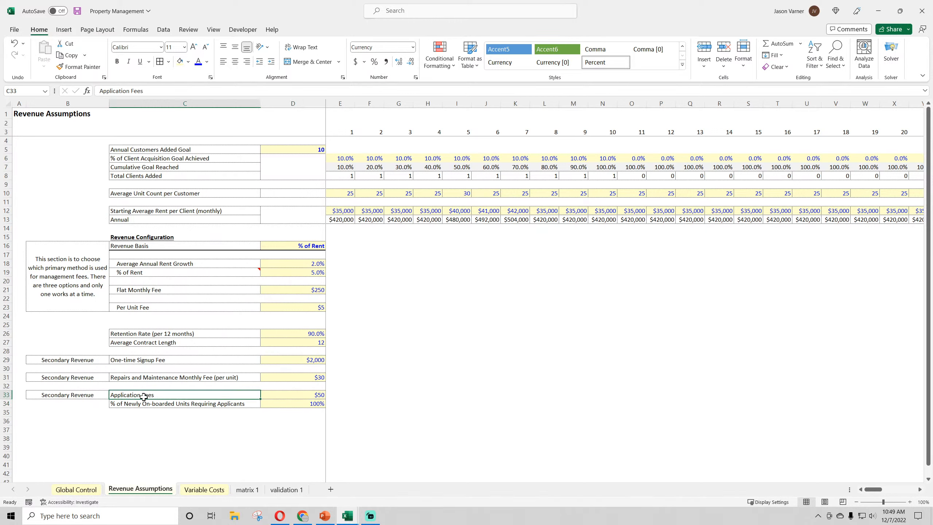
click(146, 405)
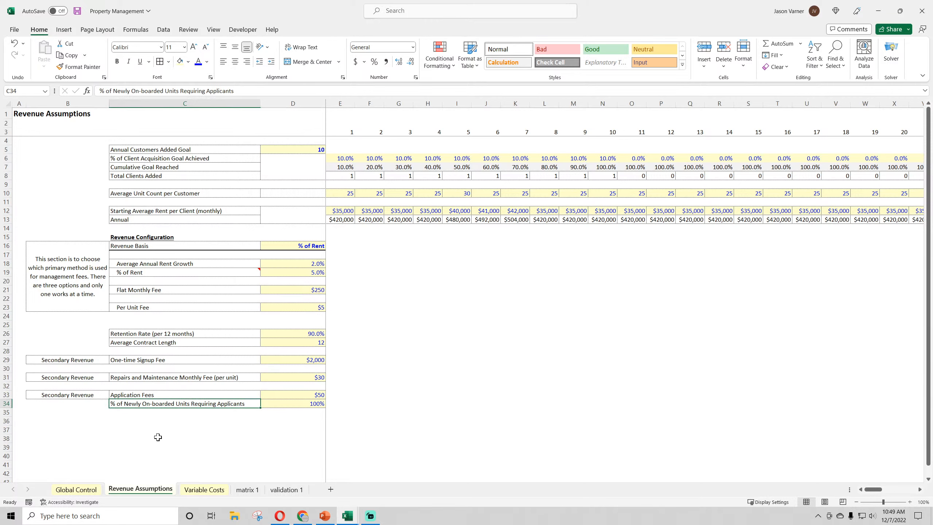
click(245, 394)
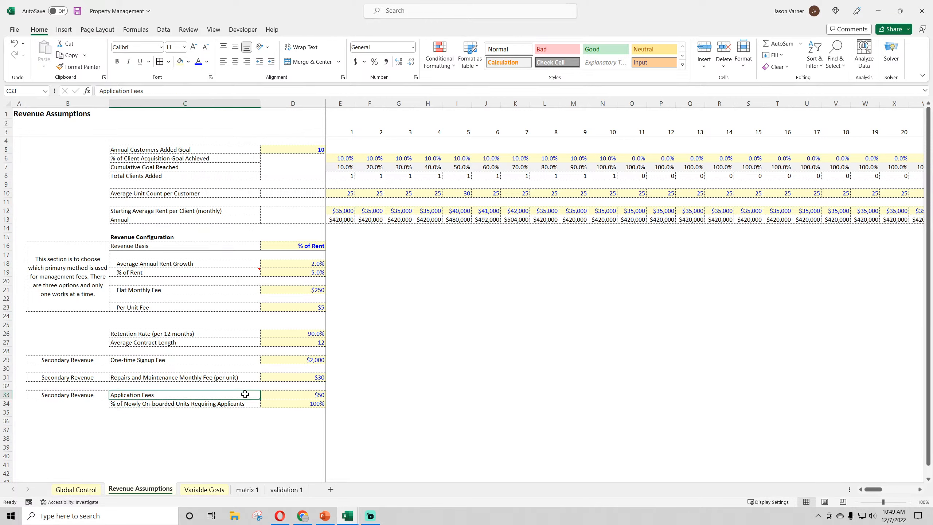
drag(245, 394, 266, 403)
right_click(264, 392)
click(304, 132)
right_click(148, 412)
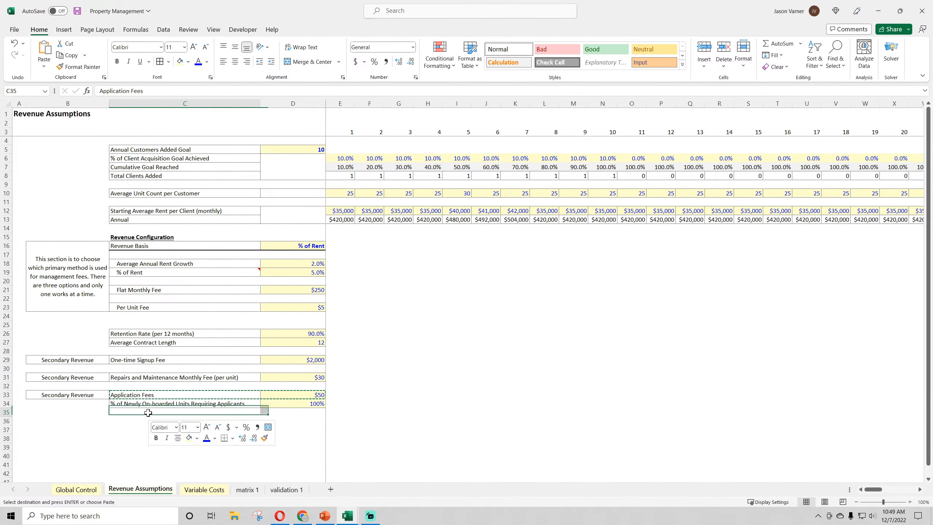
click(186, 185)
right_click(148, 412)
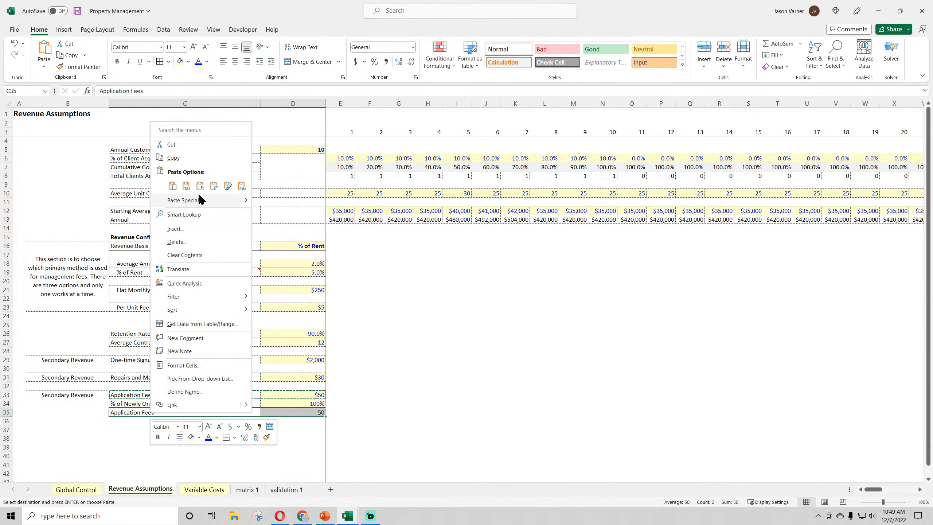
click(228, 185)
Label C35 "Average Applicants Applying per Unit" and set D35 to 3
click(137, 411)
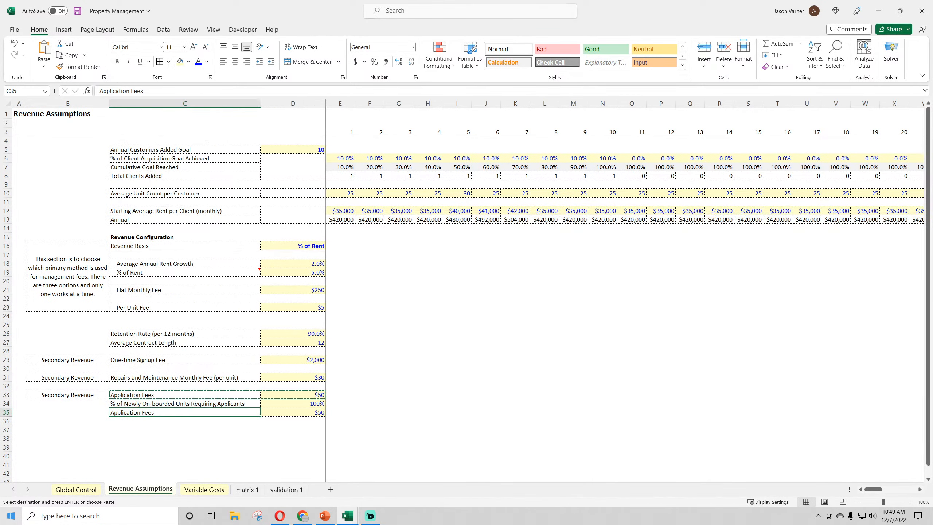
text(Average Ap)
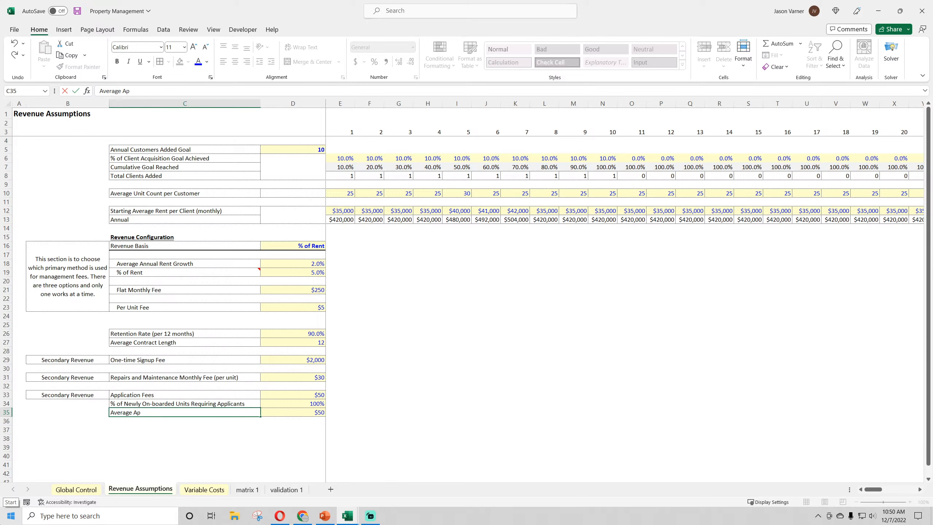
text(plicants Applyin)
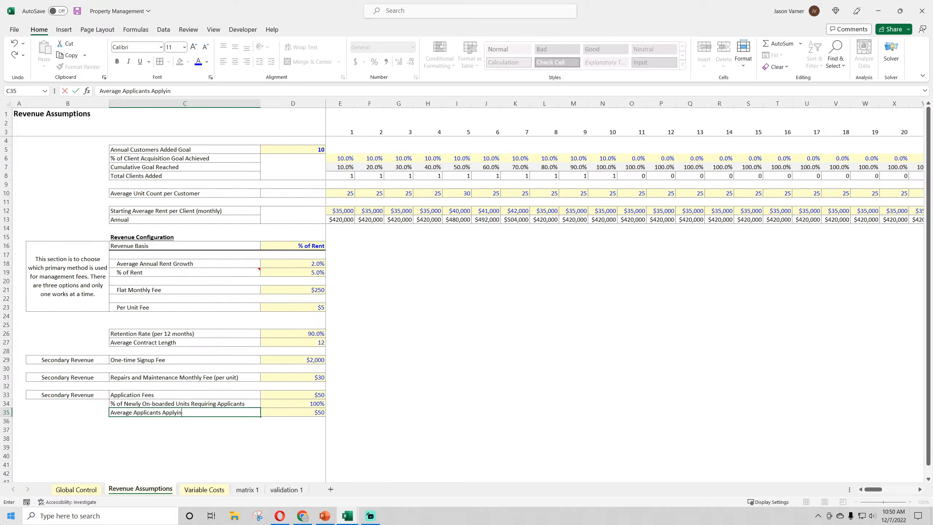
text(g per Unit)
key(Return)
key(Up)
key(Right)
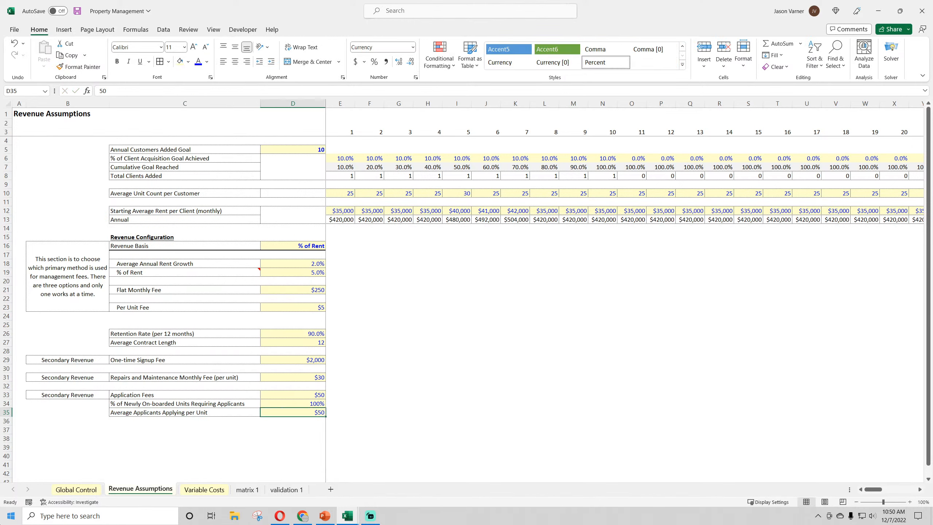
text(3)
key(Return)
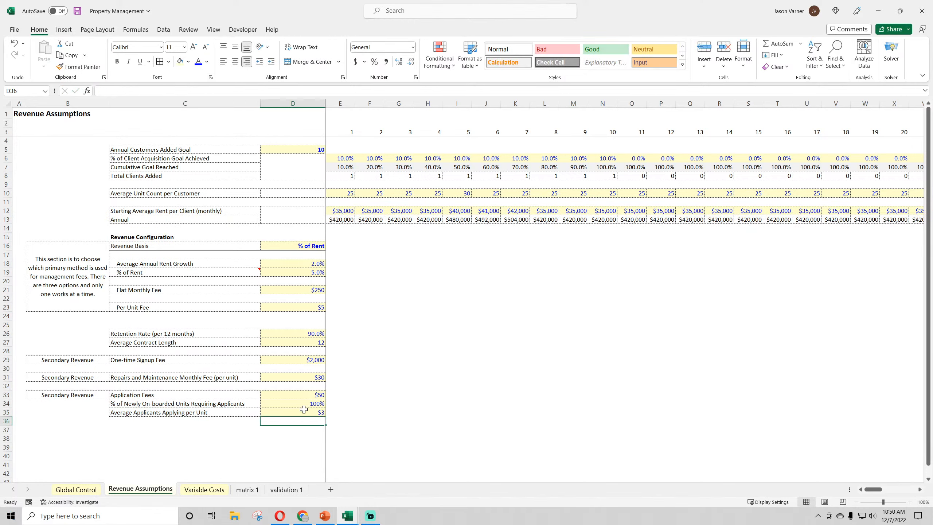
Change the number format of D35 to General and save the workbook
click(302, 412)
click(413, 47)
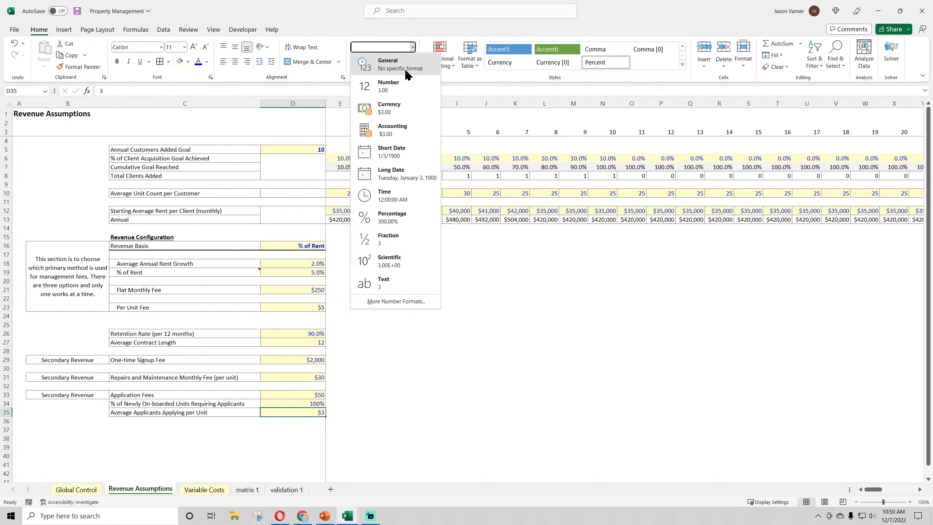
click(386, 63)
click(441, 410)
click(321, 411)
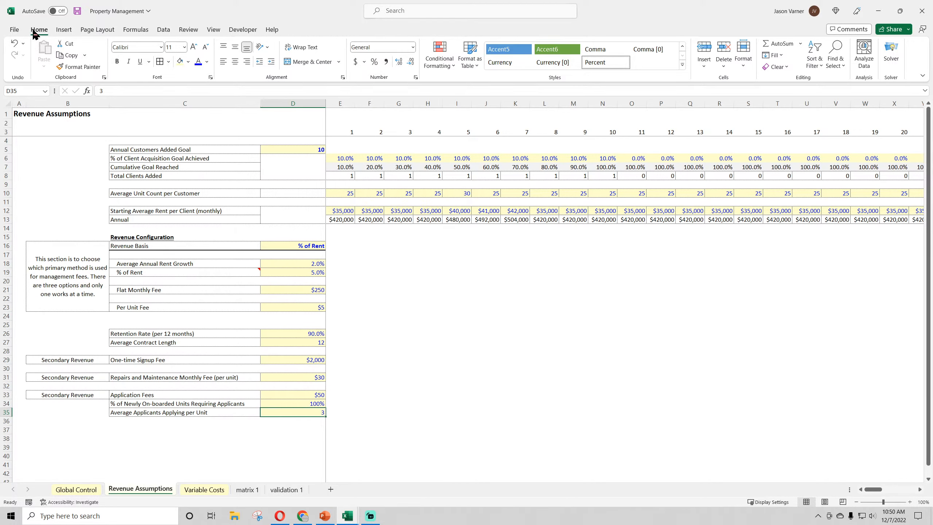
click(77, 11)
Review how the month 1 unit count in E10 relates to the application fee inputs in C33:D34
click(346, 194)
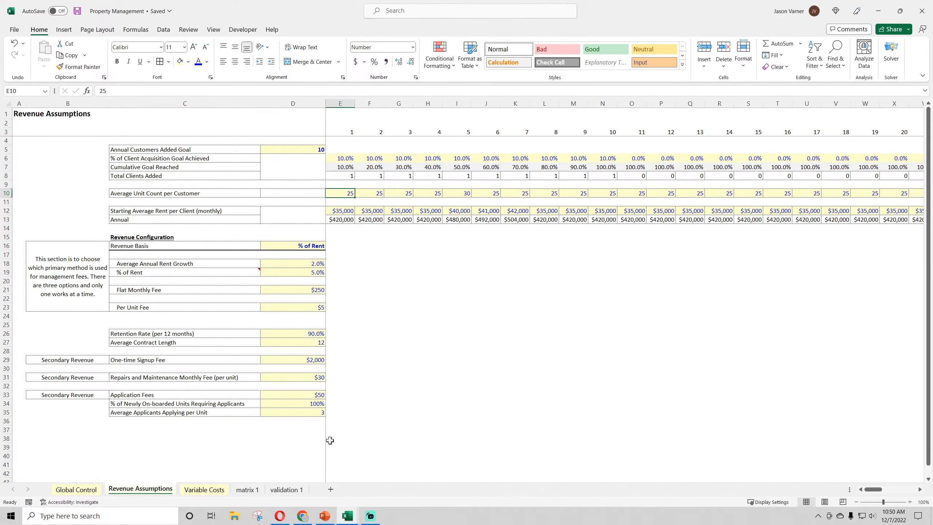
click(299, 405)
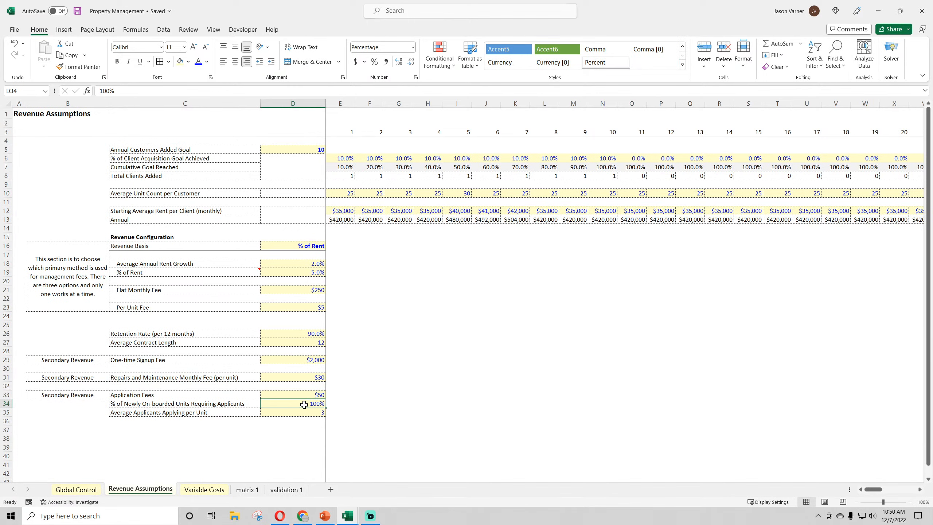
drag(296, 404, 263, 395)
click(286, 396)
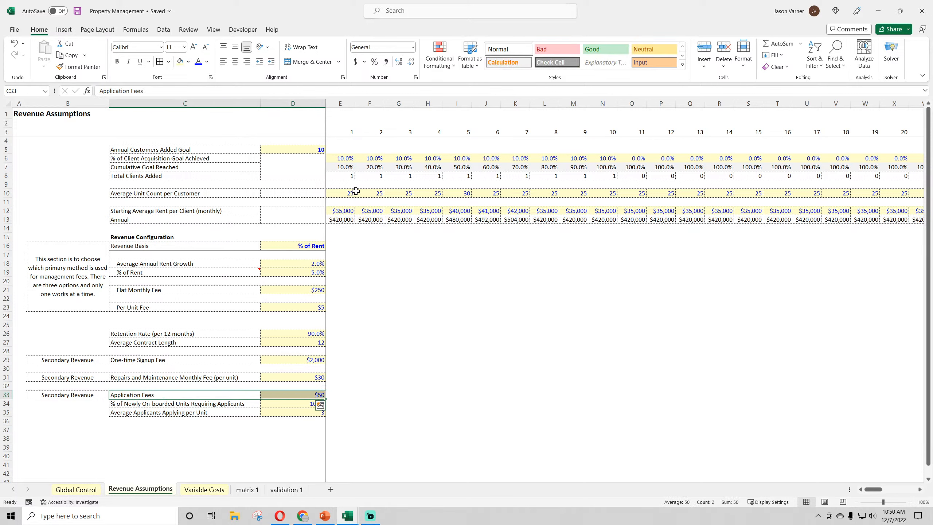
click(290, 404)
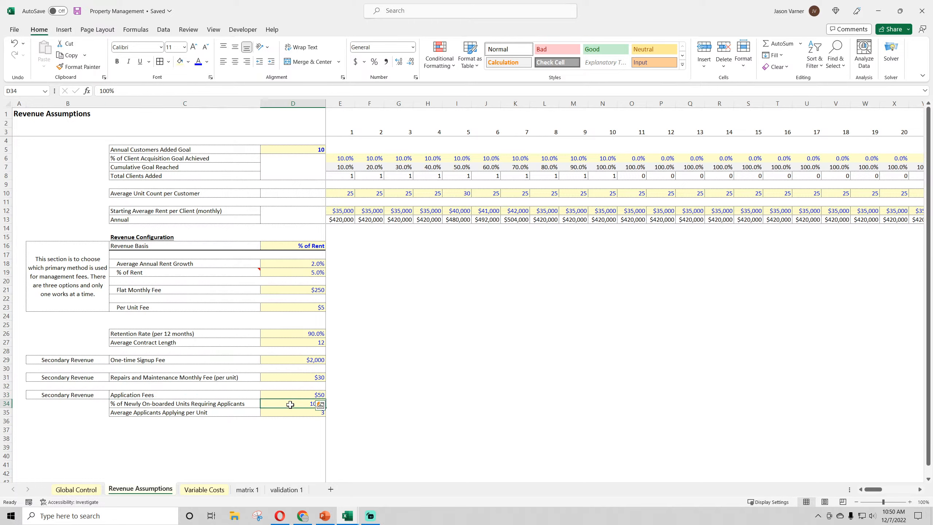
drag(291, 404, 248, 403)
click(346, 194)
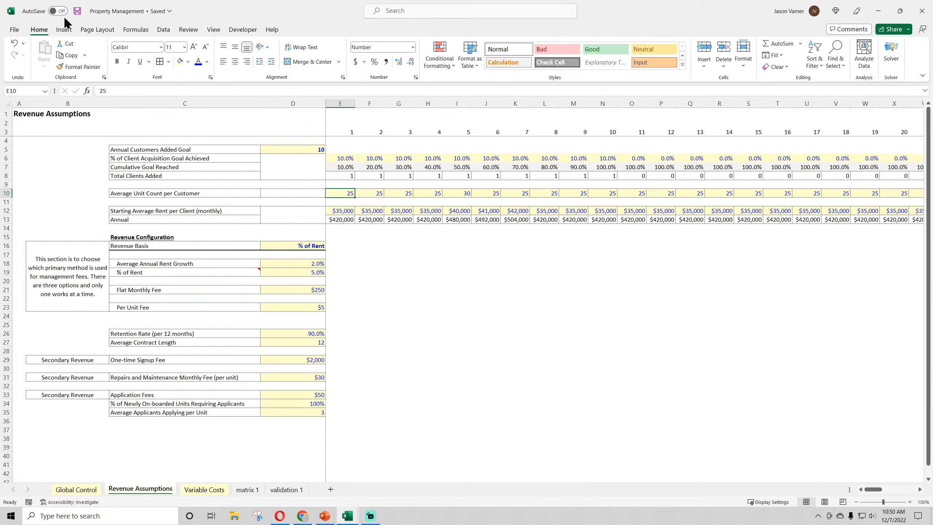
click(448, 375)
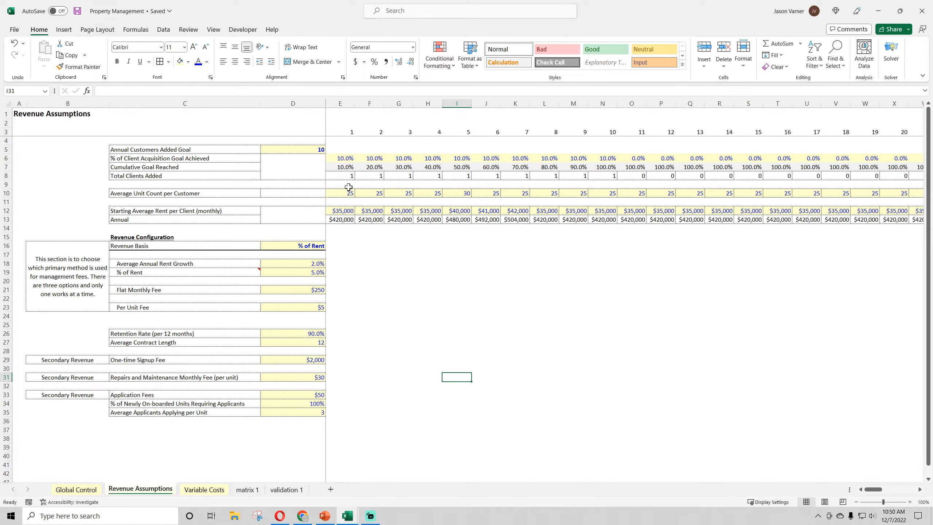
On the matrix 1 sheet, examine the first cohort's Units Managed in row 437 across months 1 to 12
click(243, 490)
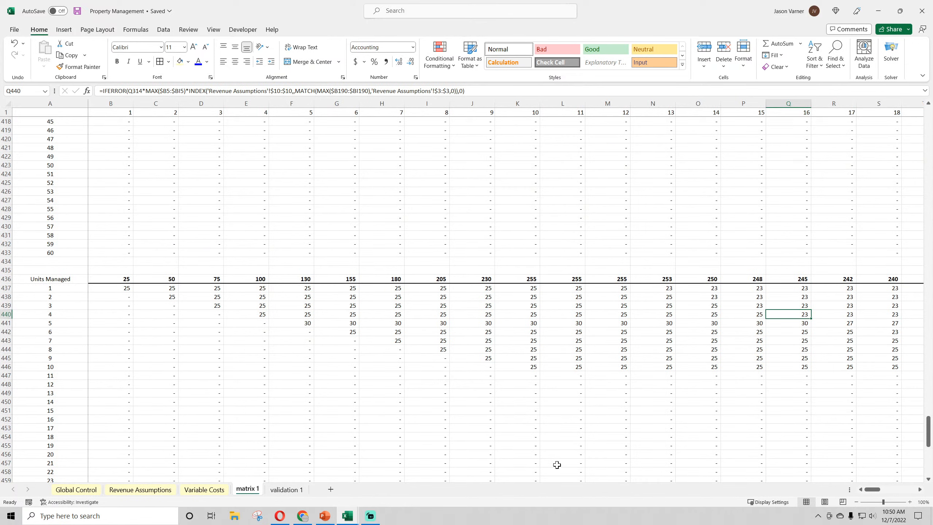
click(141, 288)
key(Right)
key(Right)
key(Right)
key(Right)
key(Right)
key(Right)
key(Right)
key(Right)
key(Right)
key(Right)
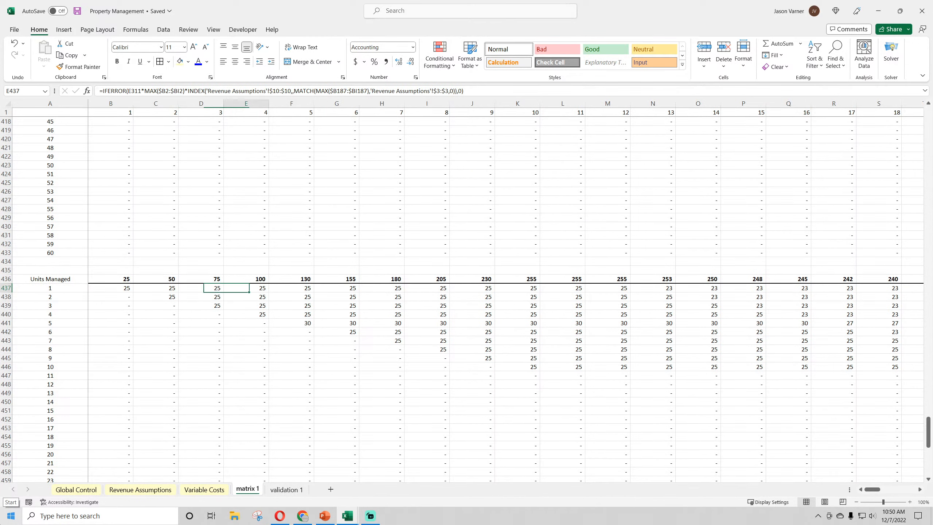
key(Left)
key(Left)
key(Left)
key(Left)
key(Left)
key(Left)
key(Left)
key(Left)
key(Left)
key(Left)
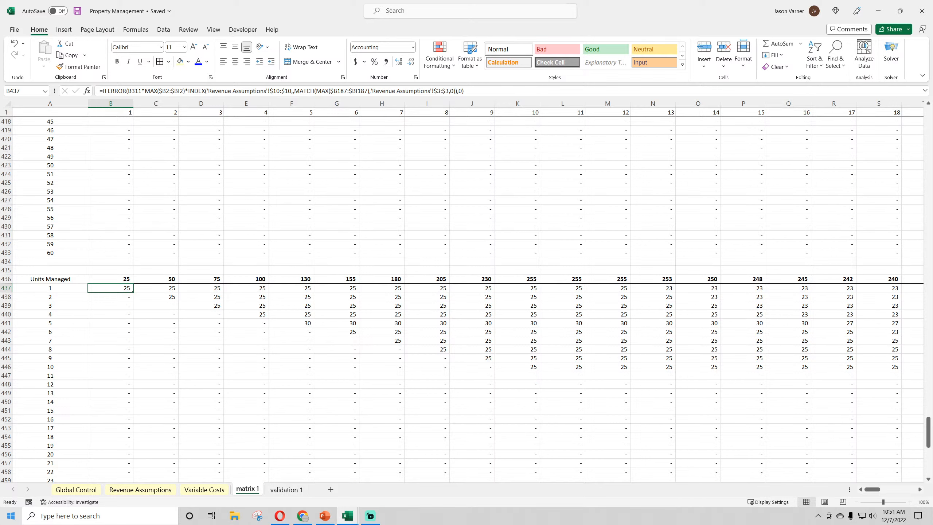
key(Right)
key(Right)
key(Right)
key(Right)
key(Right)
key(Right)
key(Right)
key(Right)
key(Right)
key(Left)
key(Left)
key(Left)
key(Left)
key(Left)
key(Left)
key(Left)
key(Left)
key(Left)
key(Right)
key(Right)
key(Right)
key(Right)
key(Right)
key(Right)
key(Right)
key(Right)
key(Right)
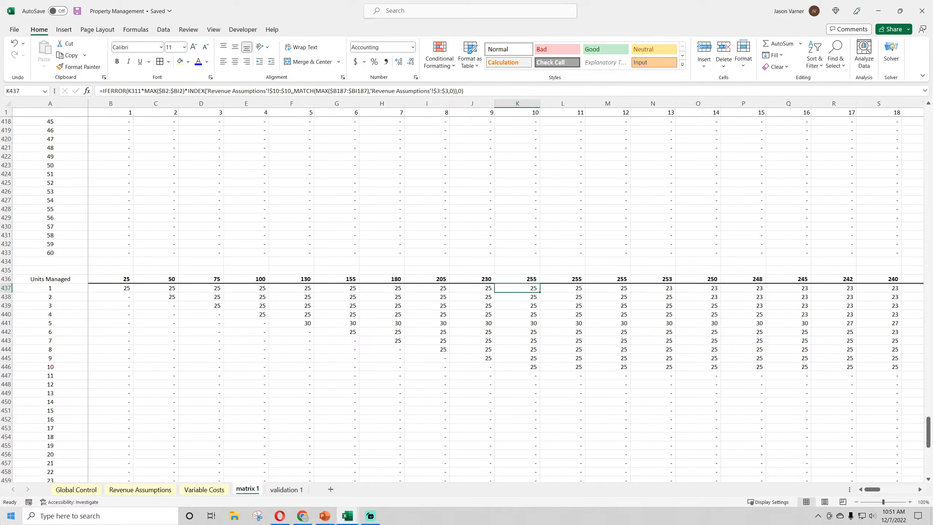
key(Left)
key(Left)
key(Left)
key(Left)
key(Right)
key(Right)
key(Right)
key(Right)
key(Right)
key(Right)
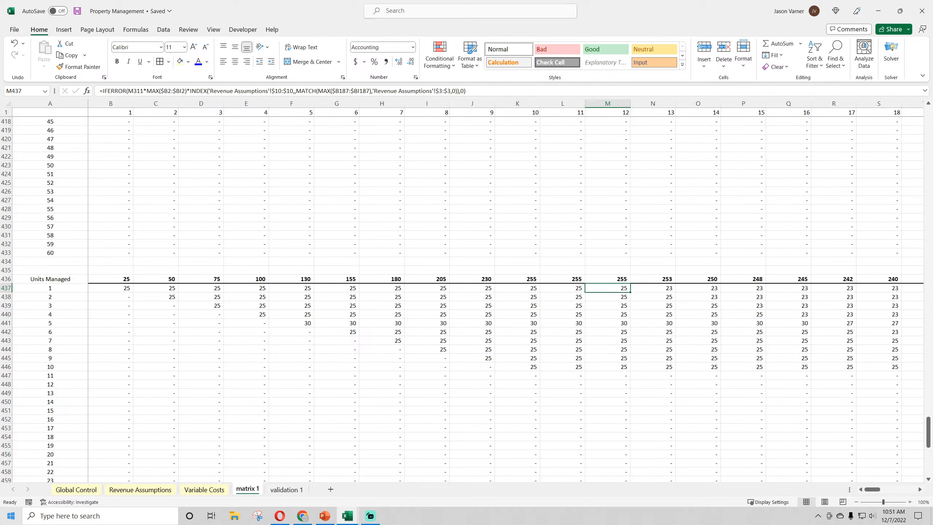
key(Left)
key(Left)
key(Right)
key(Right)
key(Left)
key(Left)
key(Left)
key(Left)
key(Left)
key(Left)
key(Left)
key(Left)
key(Left)
key(Left)
key(Left)
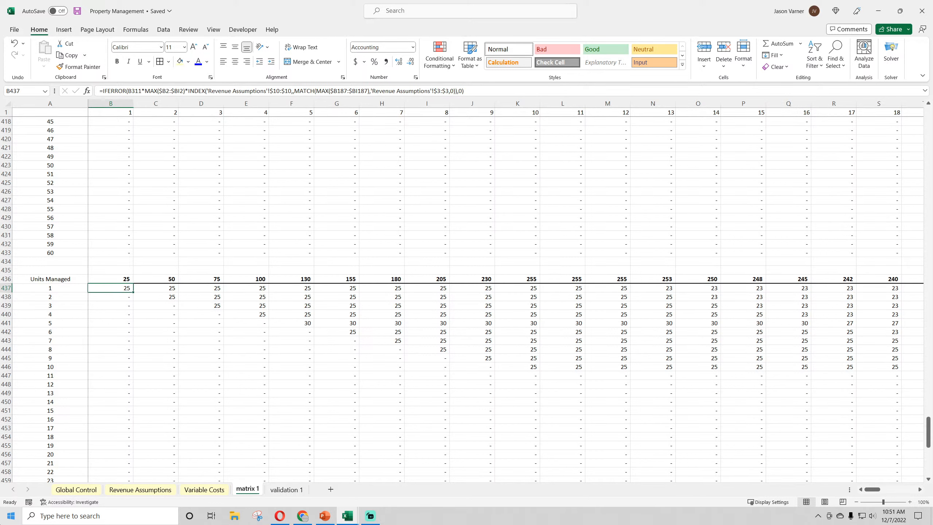
key(Right)
key(Right)
key(Right)
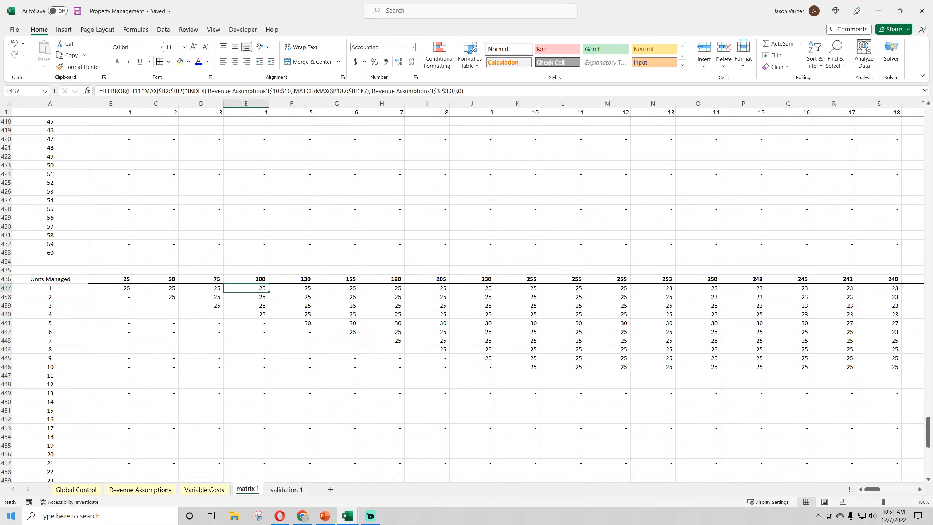
Examine the first cohort's Units Managed in row 437 across months 5 to 10
key(Right)
key(Right)
key(Right)
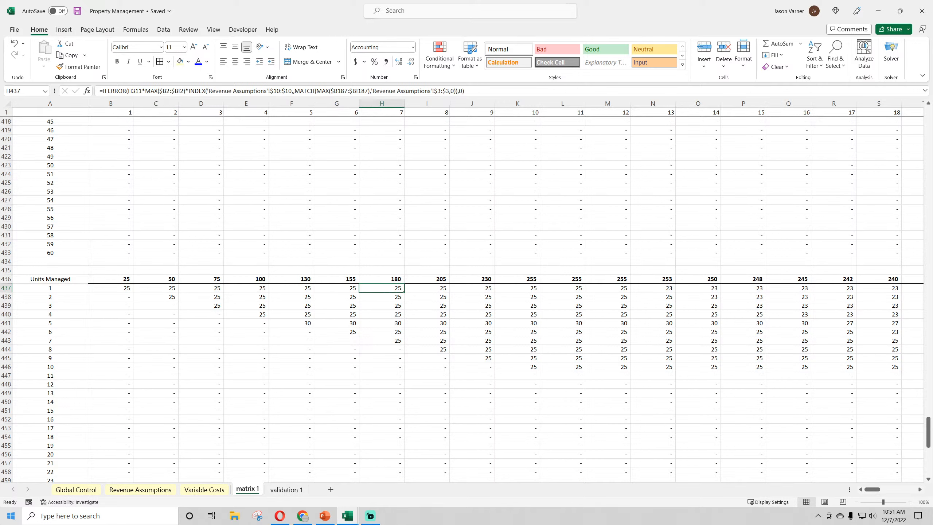
key(Right)
key(Right)
key(Right)
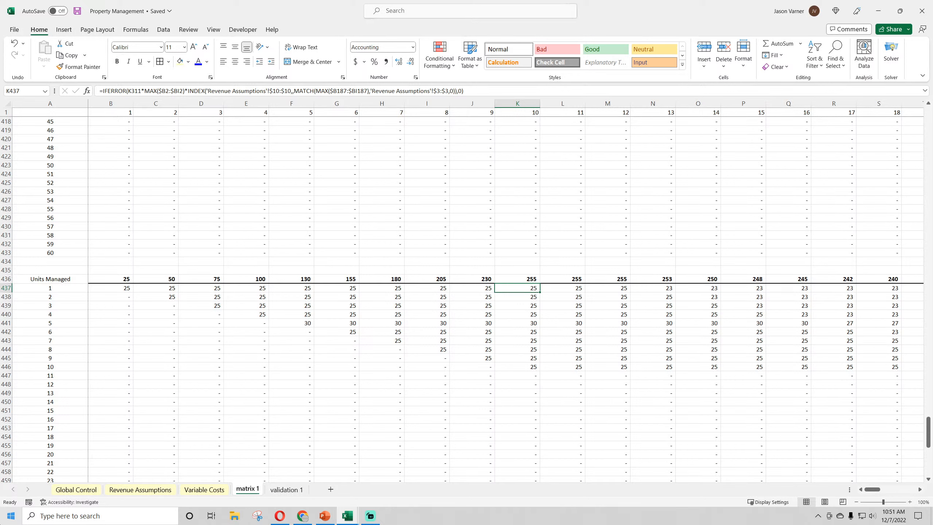
key(Left)
key(Left)
key(Left)
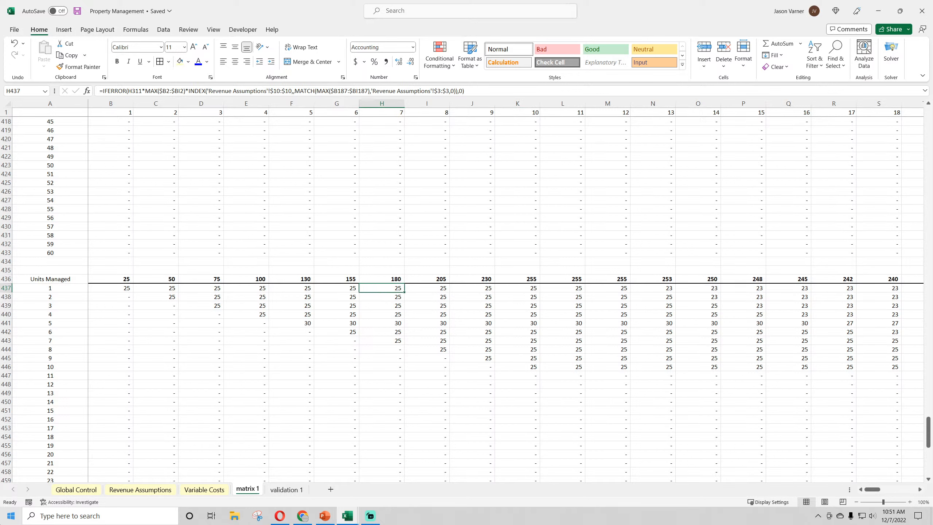
key(Right)
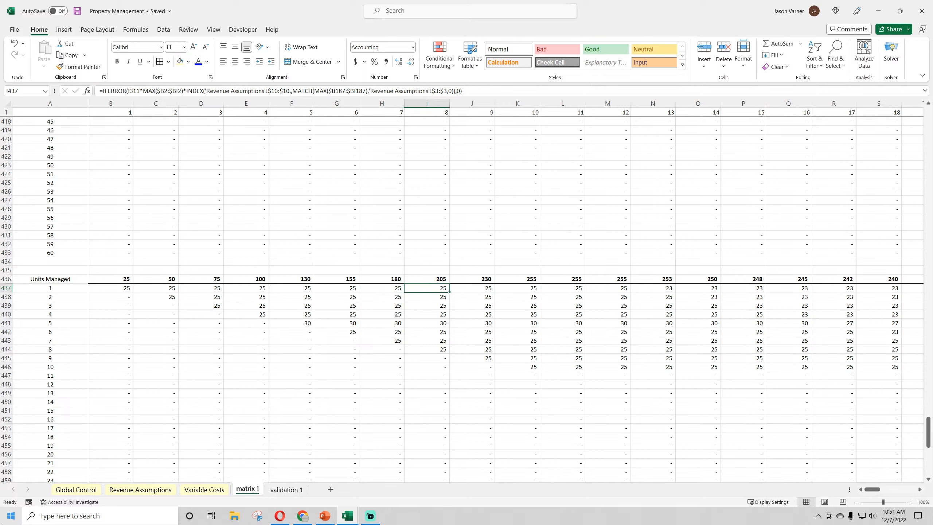
key(Right)
key(Right)
key(Left)
key(Left)
key(Left)
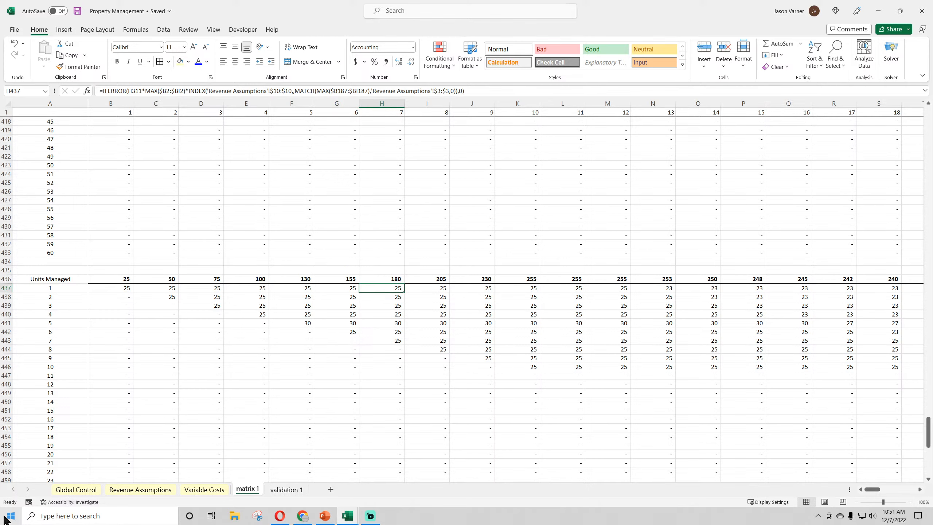
On the Revenue Assumptions sheet, merge and center B33:B35 and vertically middle-align its Secondary Revenue label
click(127, 490)
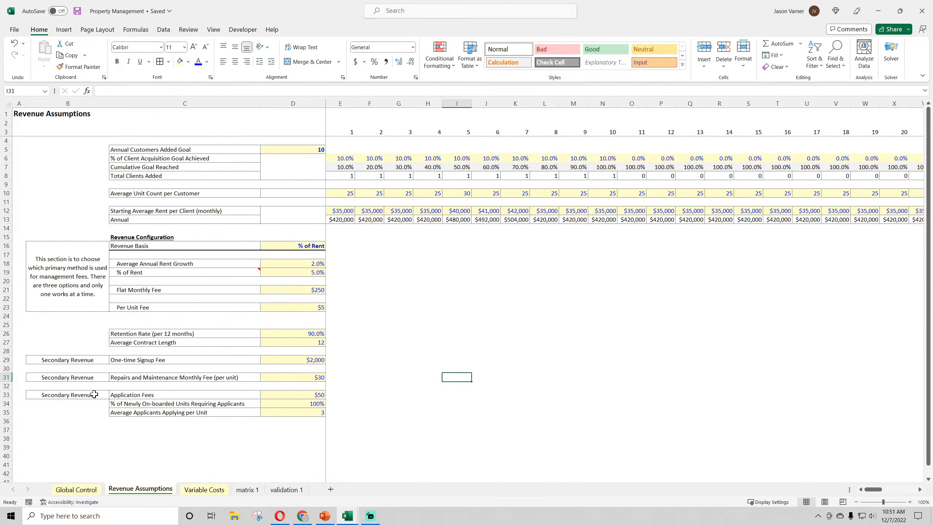
drag(94, 394, 95, 411)
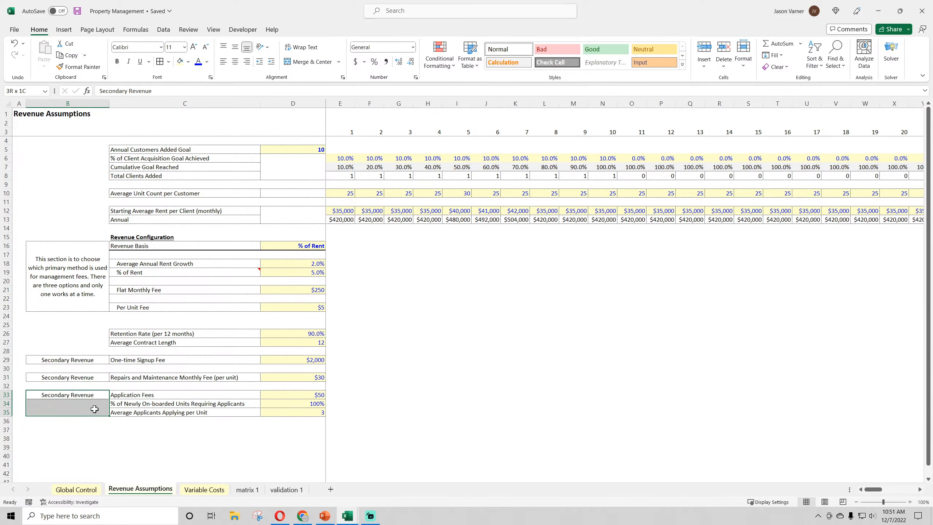
click(308, 62)
click(308, 61)
click(314, 63)
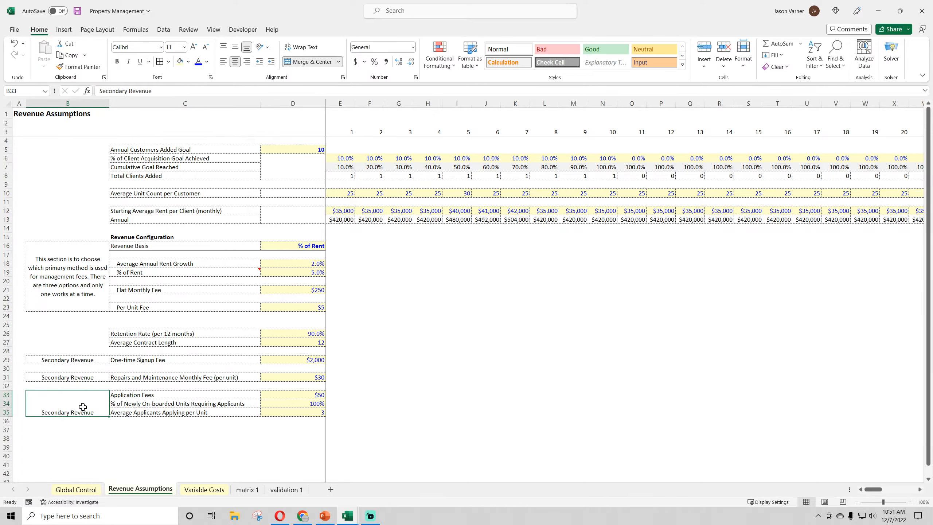
click(235, 47)
Copy the application fees block B33:D35 and paste it at B37
drag(69, 396, 271, 395)
right_click(272, 395)
click(324, 140)
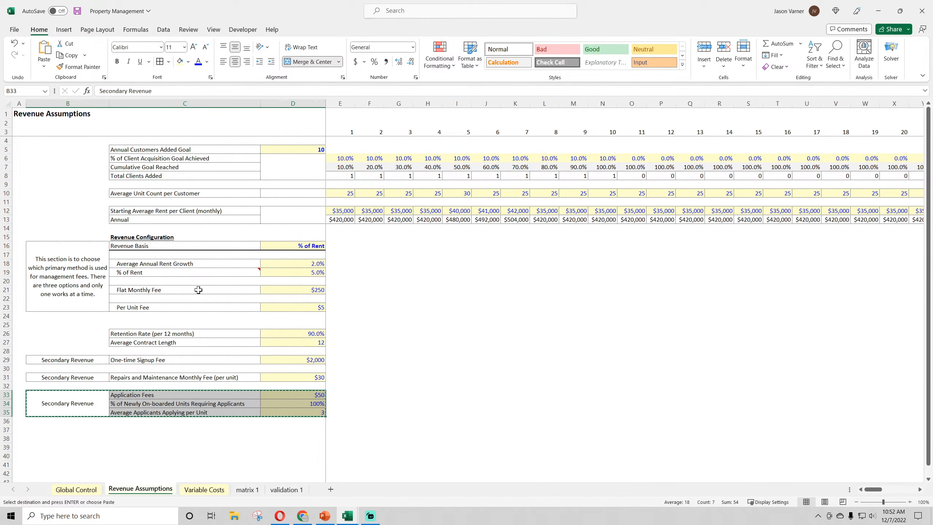
right_click(67, 430)
click(88, 215)
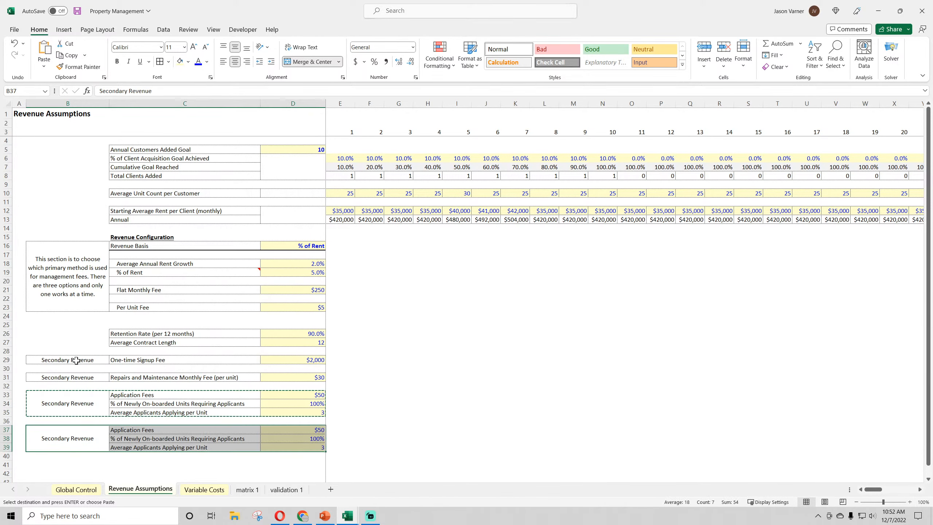
Relabel the copied block's heading in C37 as "Application Fees - Ongoing"
drag(75, 358, 132, 375)
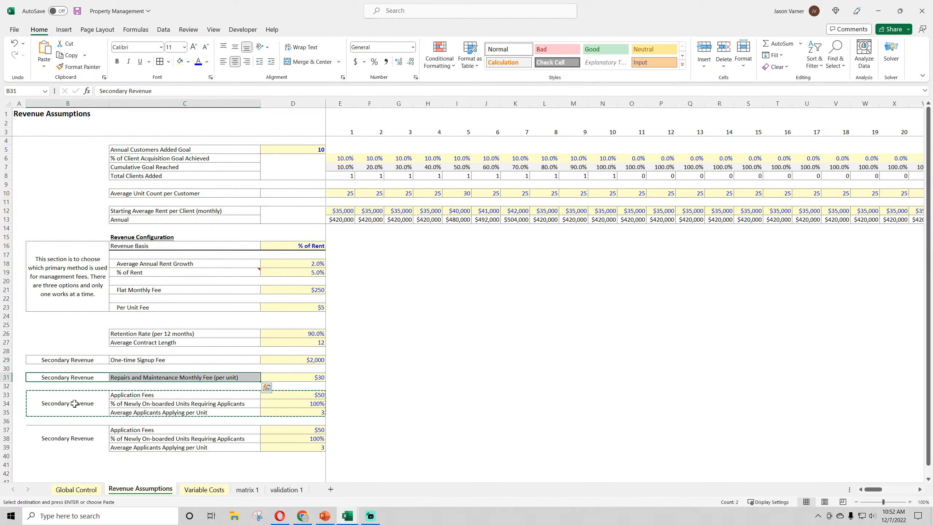
click(144, 403)
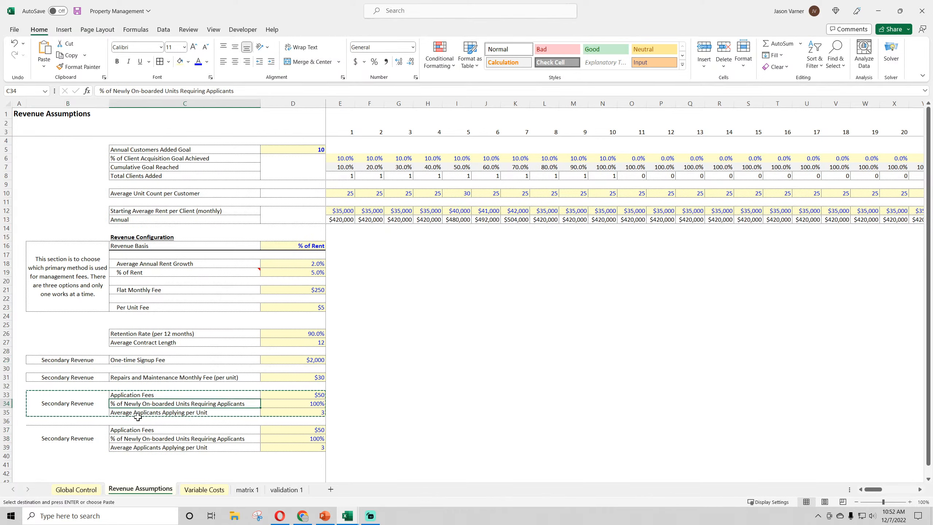
double_click(166, 430)
text(- )
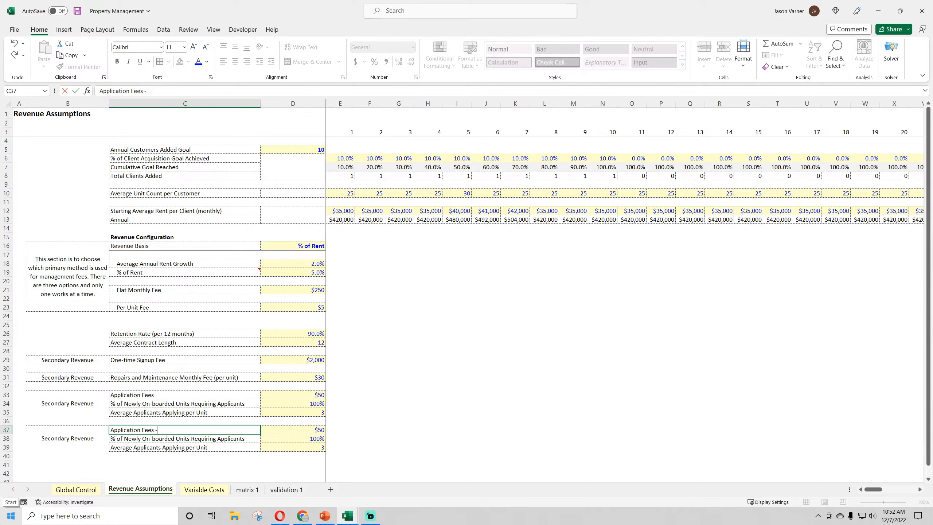
text(Ongoing)
key(Return)
Relabel the original block's heading in C33 as "Application Fees - Initial On-board"
click(203, 394)
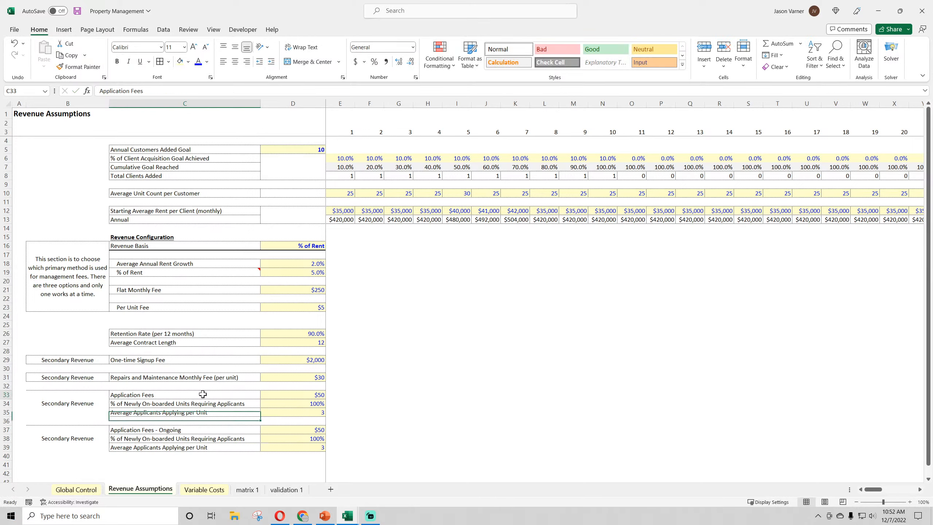
double_click(203, 394)
text(-)
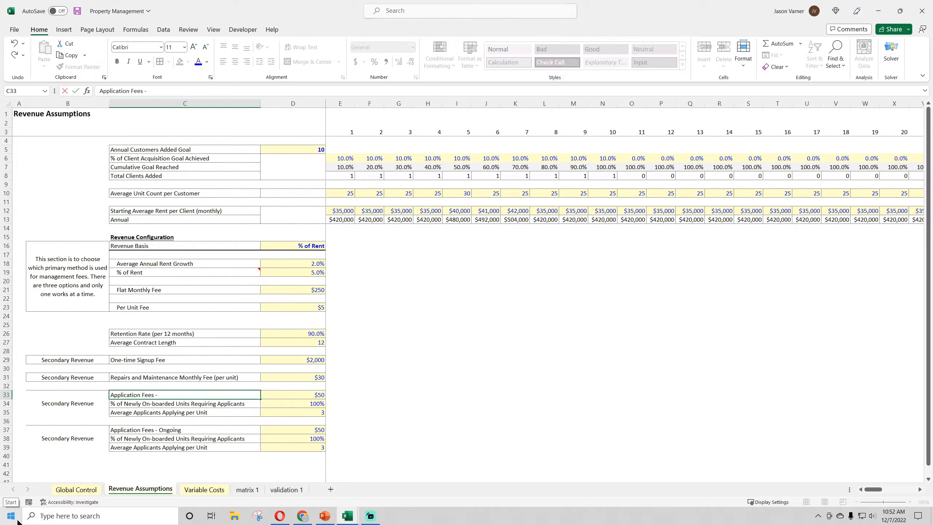
text( Initial On-board)
key(Return)
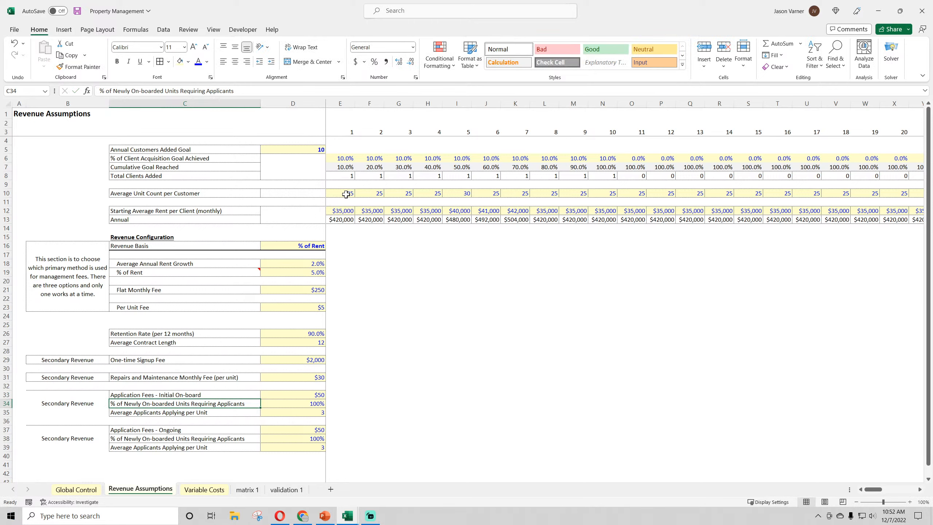
Review the month 1 and 2 unit counts in E10:F10 against the initial and ongoing application fee inputs
click(368, 195)
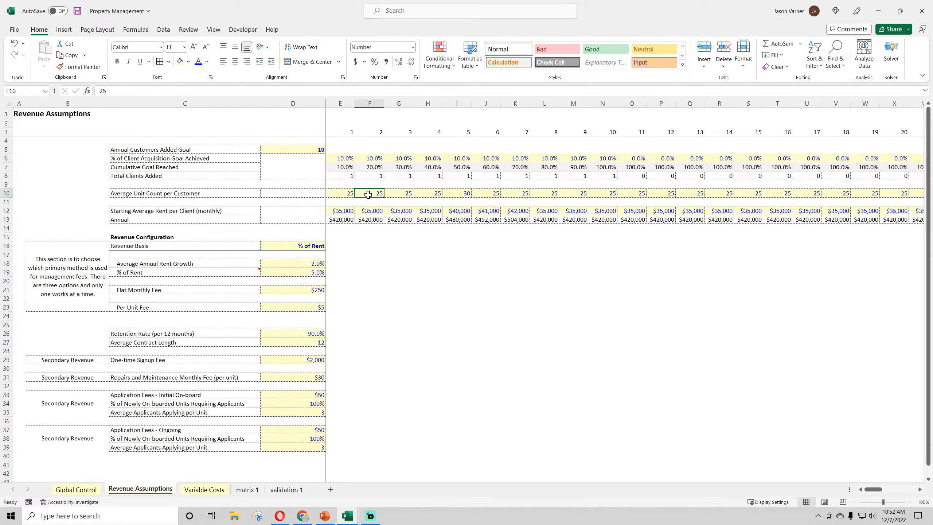
click(347, 195)
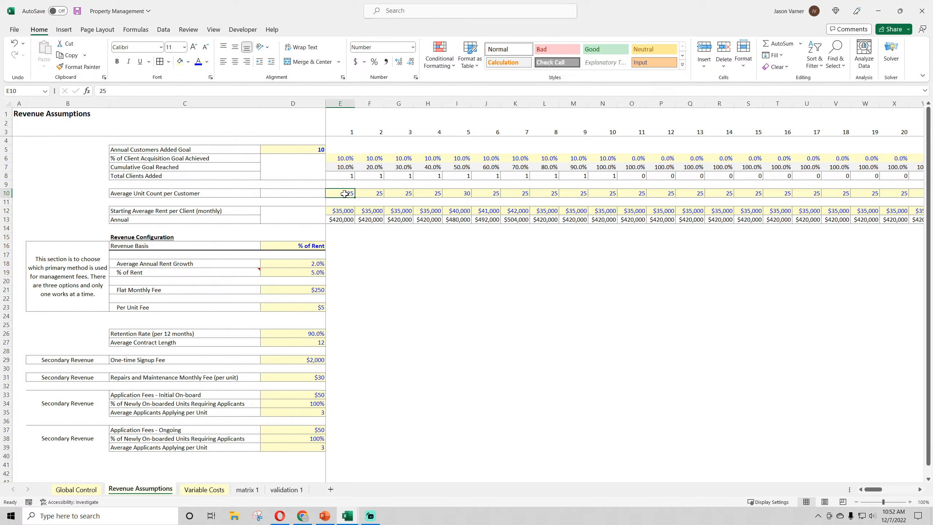
drag(193, 395, 305, 414)
click(303, 392)
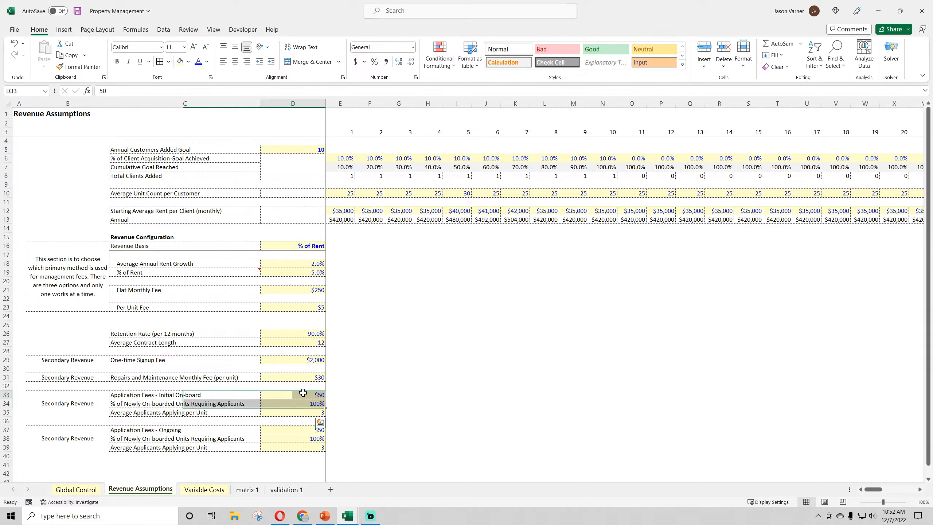
click(298, 431)
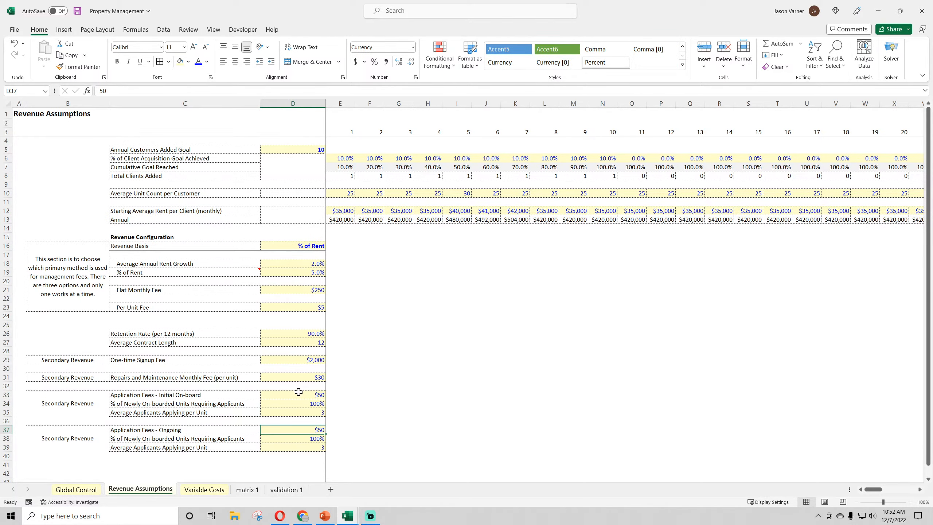
drag(299, 393, 305, 447)
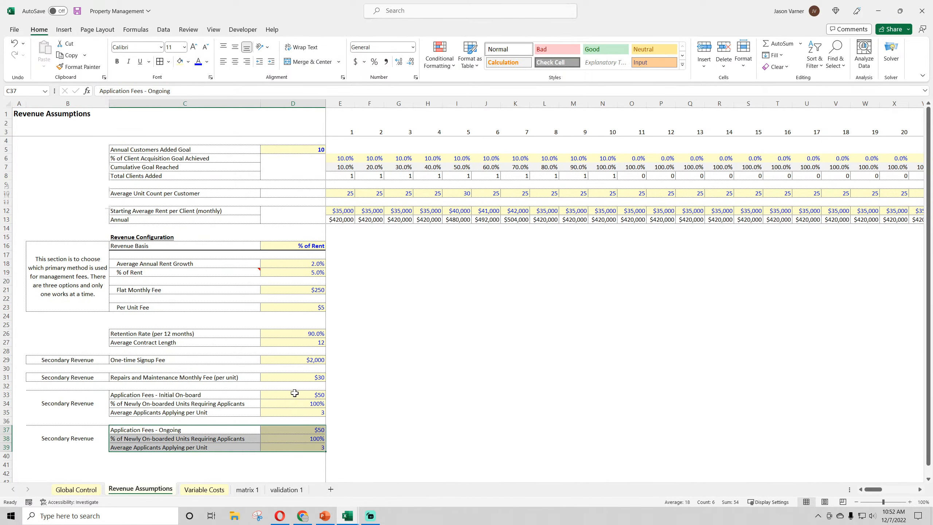
scroll(168, 337, down, 4)
click(168, 337)
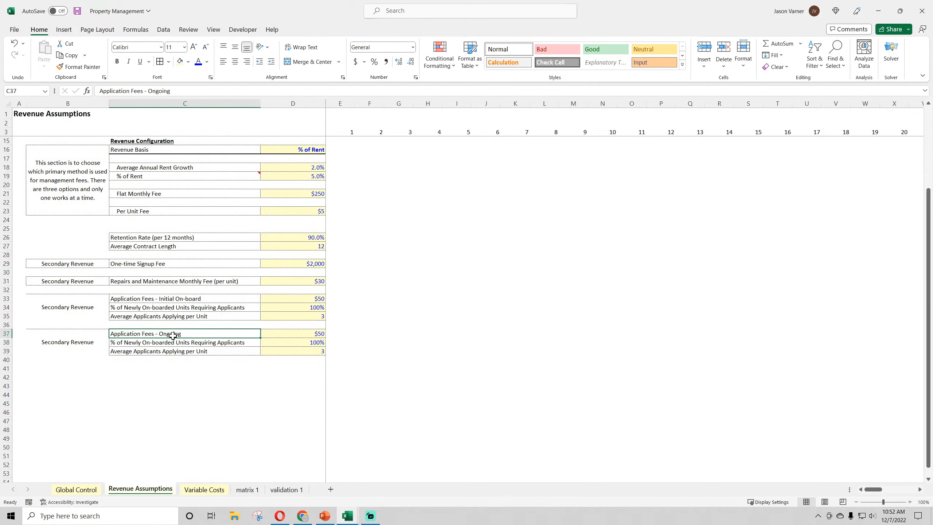
click(296, 334)
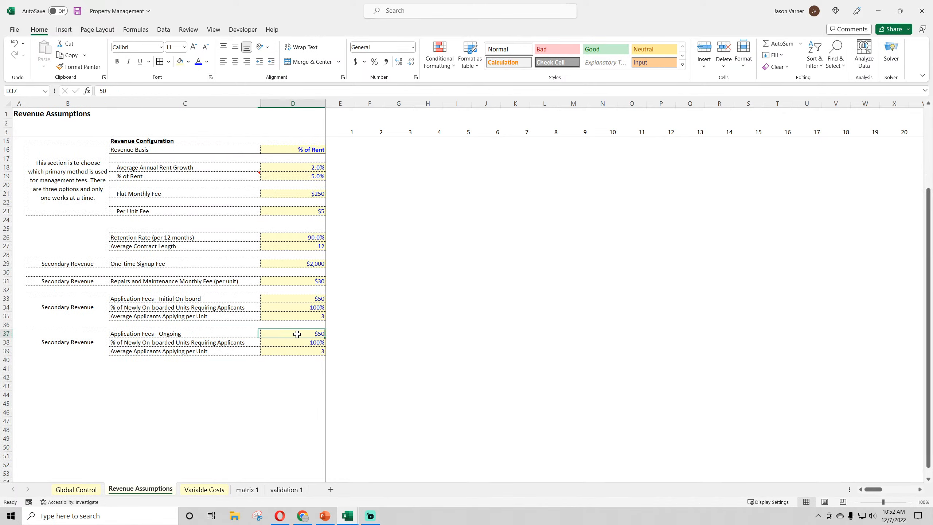
Relabel C38 as "% of Units Under Management Requiring New Applicants" and autofit column C to the text
click(160, 347)
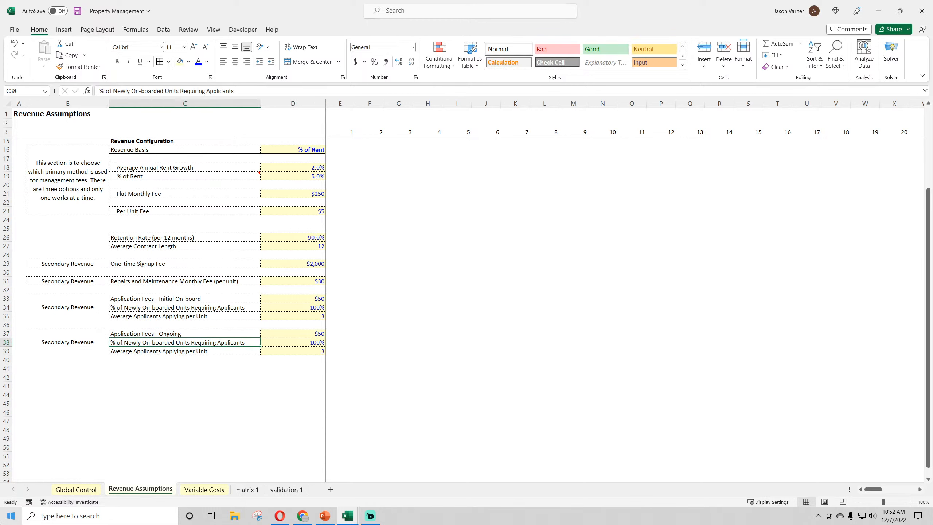
text(%)
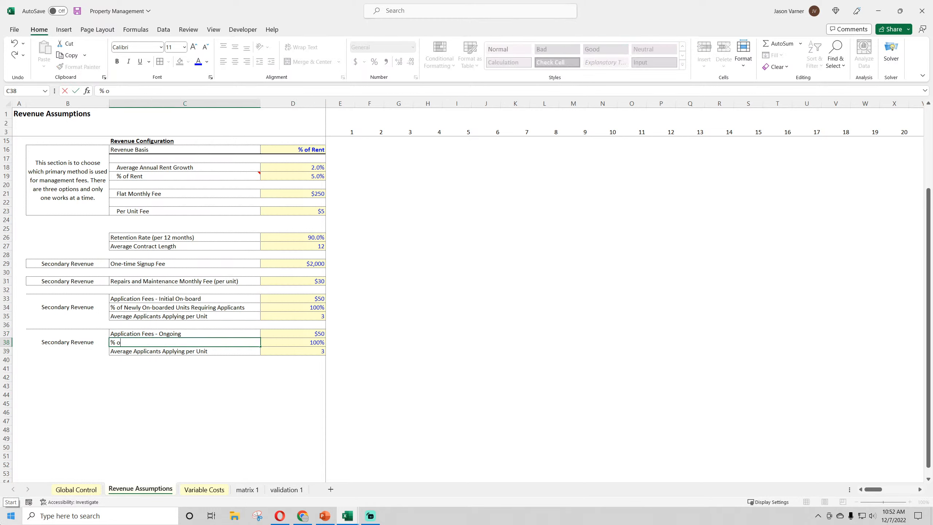
text( of Units Under Management Requ)
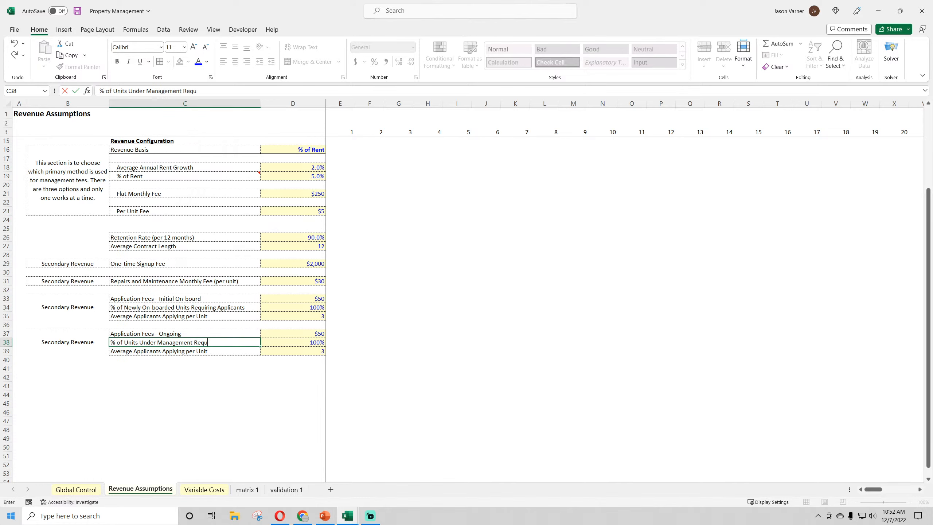
text(pplicants)
key(Return)
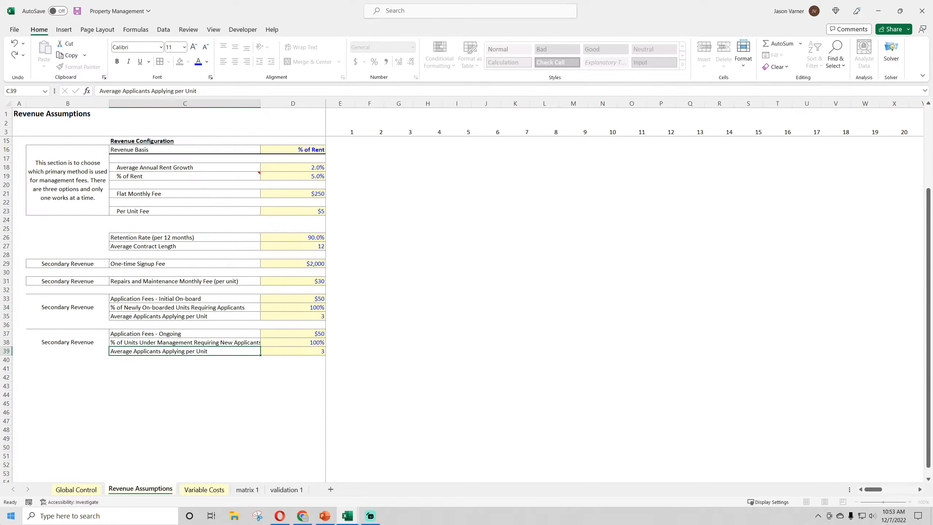
double_click(260, 104)
click(485, 290)
Review the average unit counts per customer in E10:H10 for months 1 to 4
scroll(485, 292, up, 4)
click(358, 193)
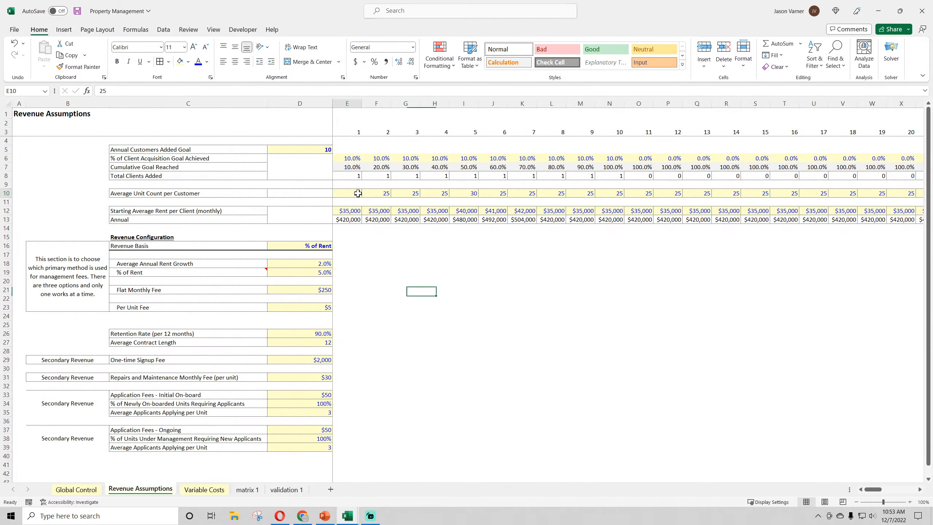
click(377, 194)
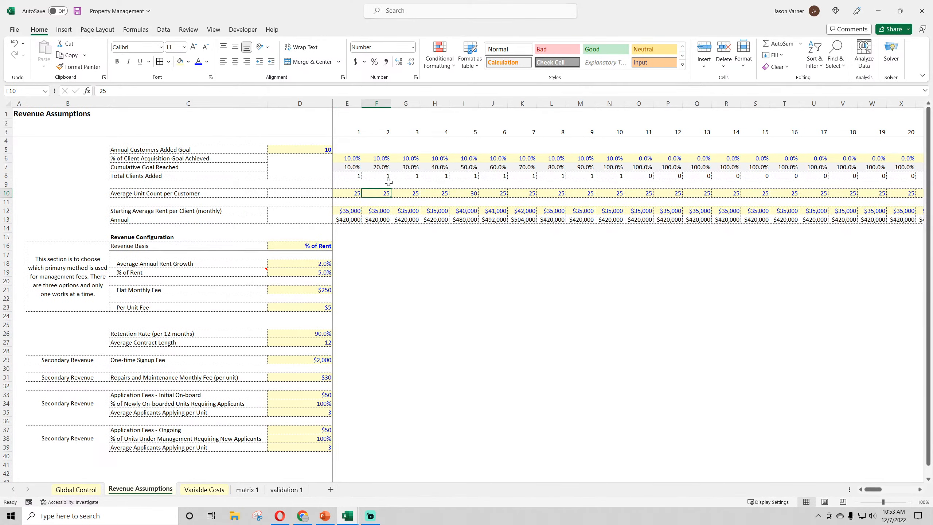
click(404, 193)
click(440, 192)
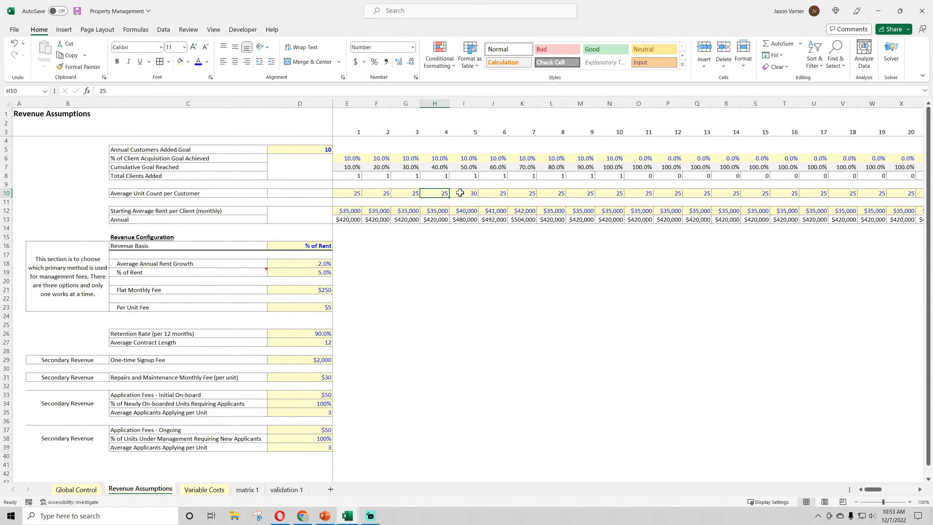
scroll(385, 381, down, 7)
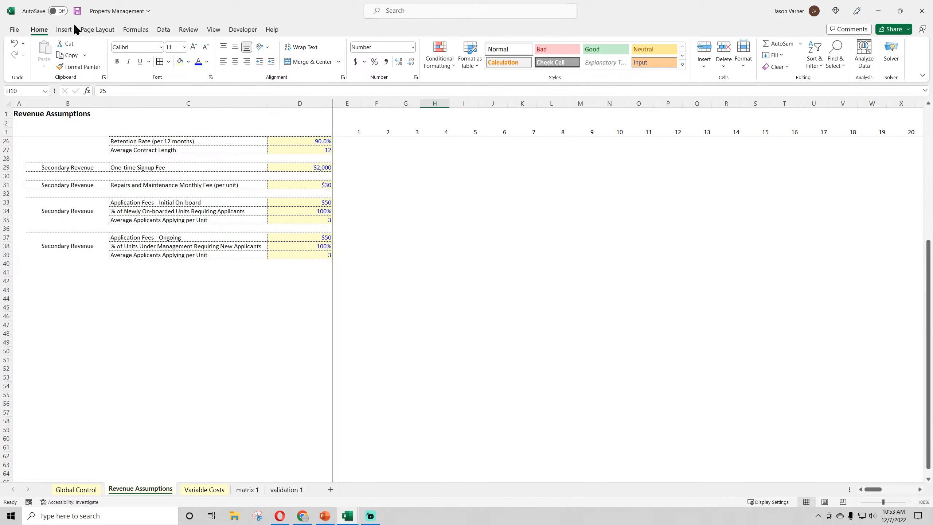
Save the workbook and set the percentage of units under management requiring new applicants in D38 to 1%
click(77, 10)
click(312, 246)
text(1)
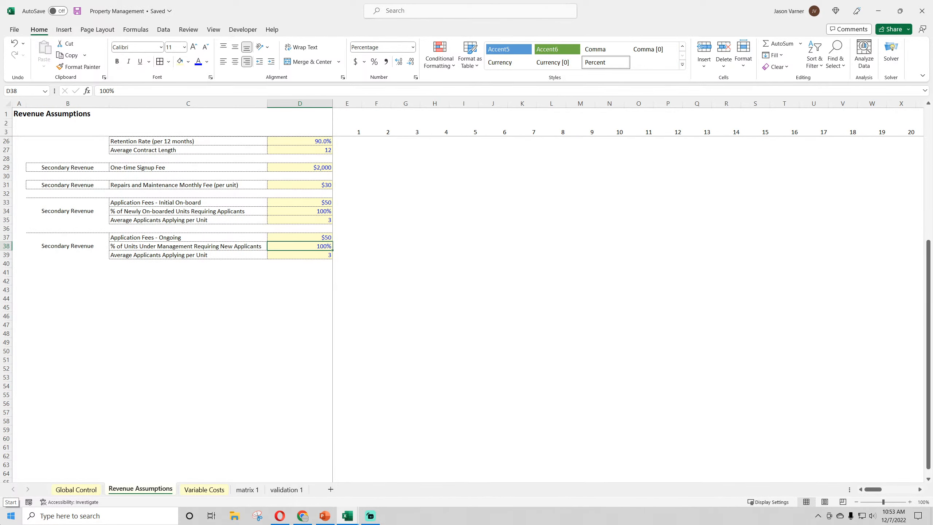
key(Return)
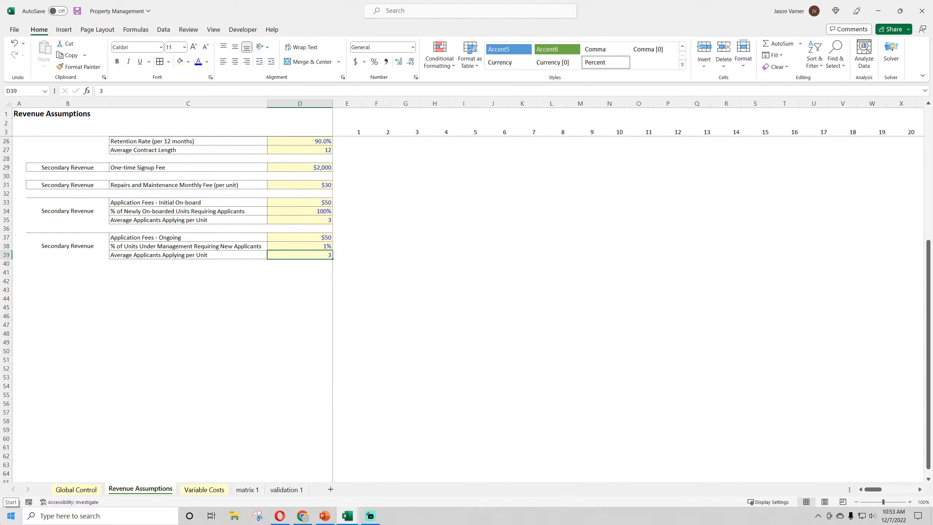
key(Up)
key(Left)
key(Down)
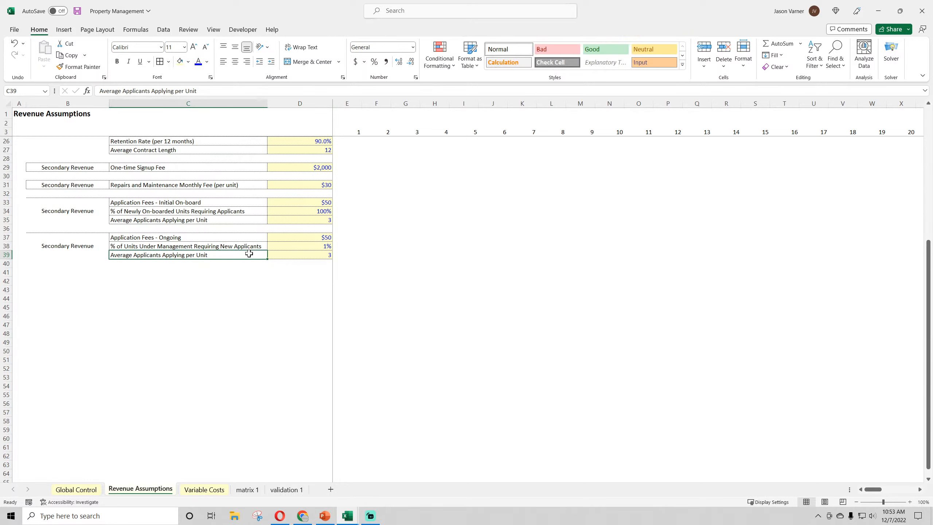
click(288, 253)
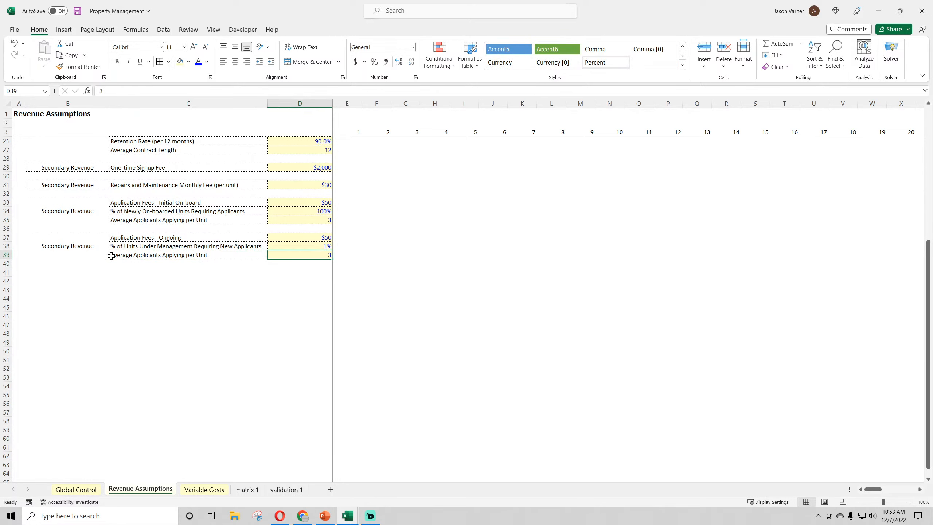
Complete the borders around the merged Secondary Revenue cells B37:B39 and B33:B35 beside the application fee blocks
click(86, 247)
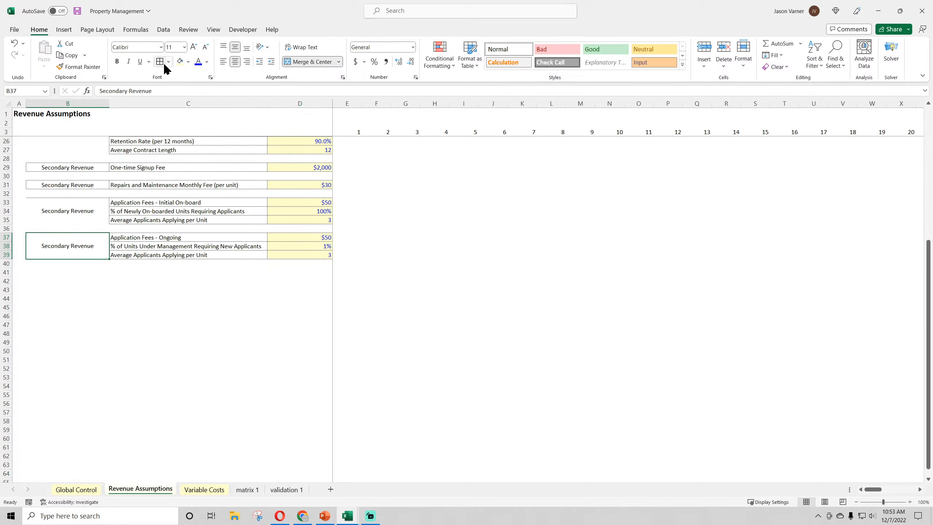
click(165, 350)
click(75, 202)
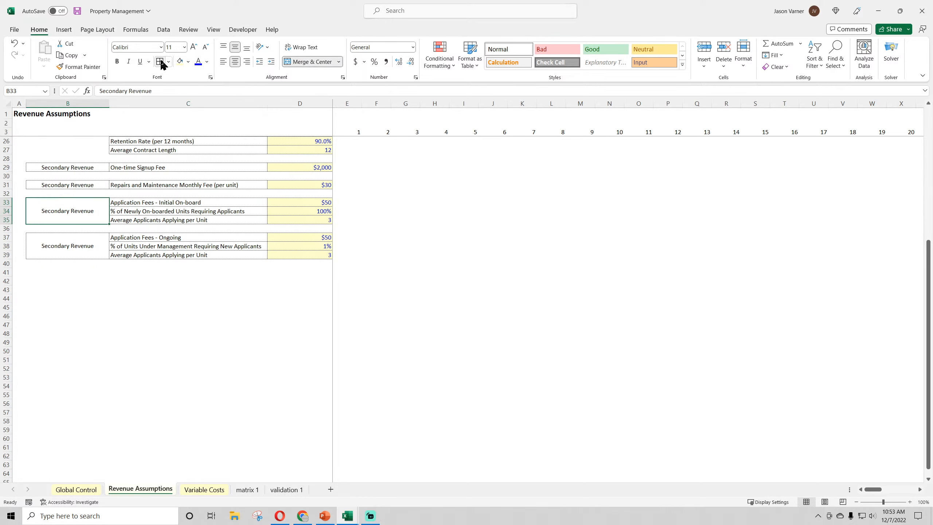
click(186, 386)
click(308, 254)
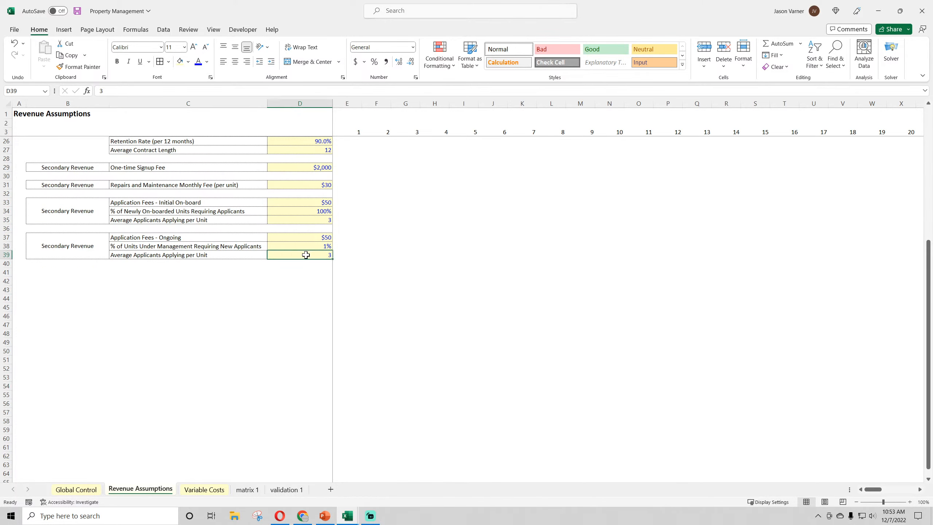
Check both application fee blocks in B33:C39 and save the workbook
click(204, 324)
click(313, 255)
scroll(269, 349, up, 4)
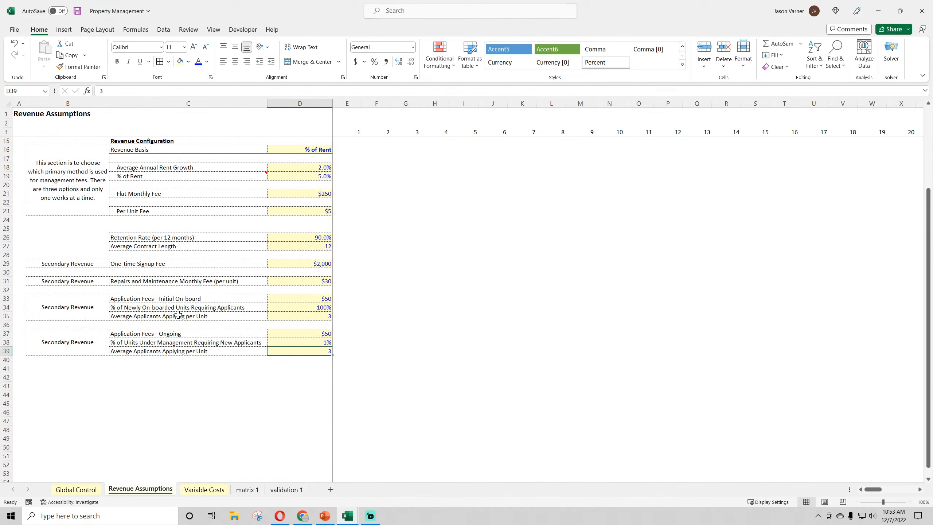
drag(77, 306, 248, 348)
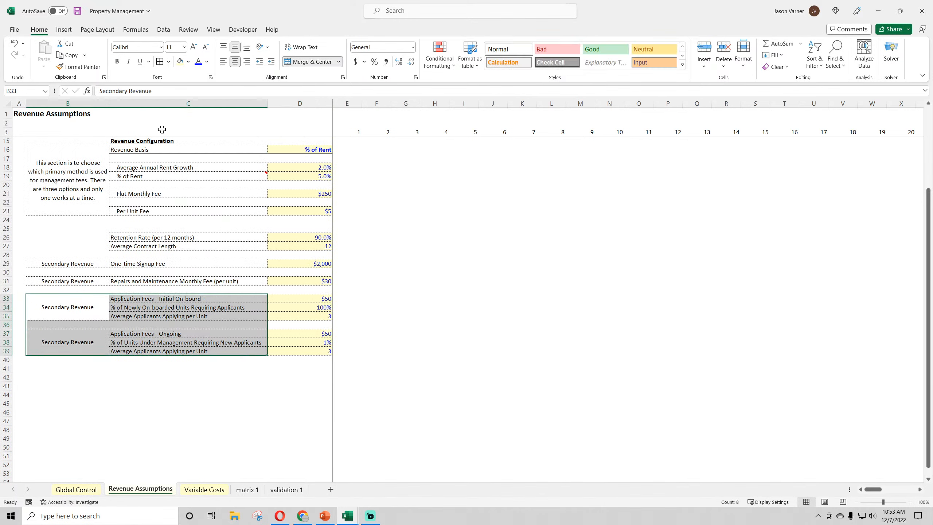
click(77, 12)
click(435, 342)
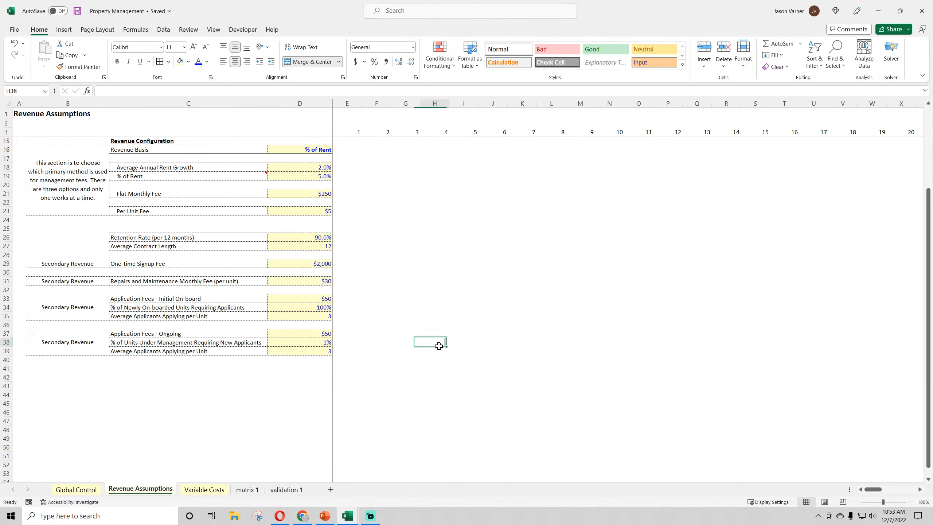
Compare the signup and maintenance fee inputs on Revenue Assumptions with the matching costs on the Variable Costs sheet
scroll(331, 305, up, 4)
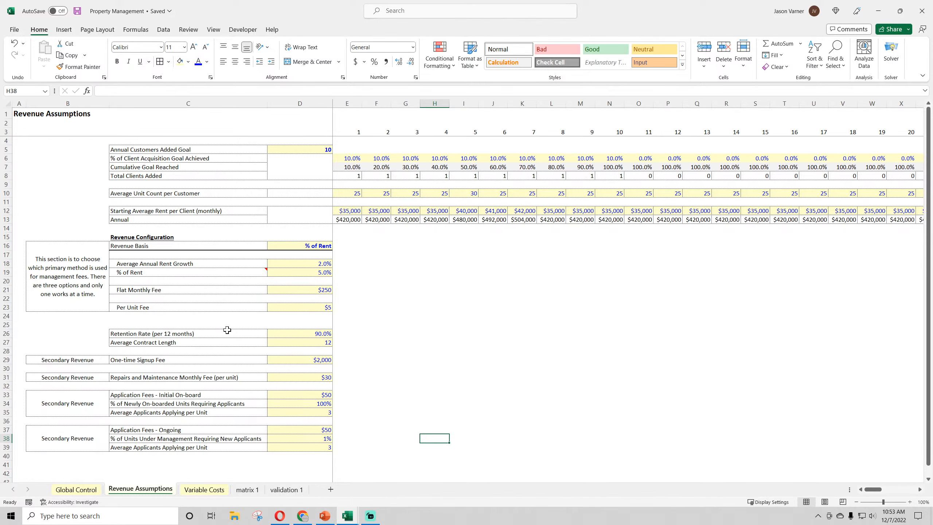
click(155, 359)
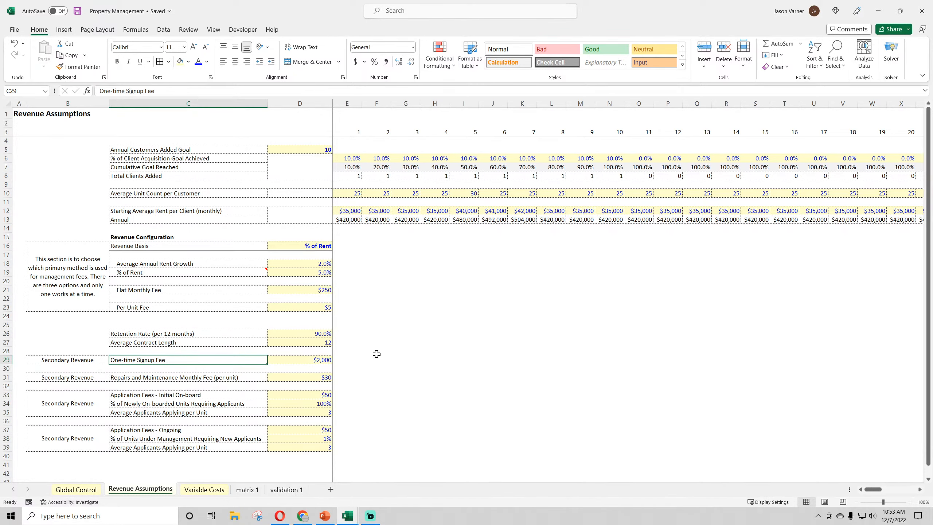
scroll(376, 354, down, 4)
click(194, 489)
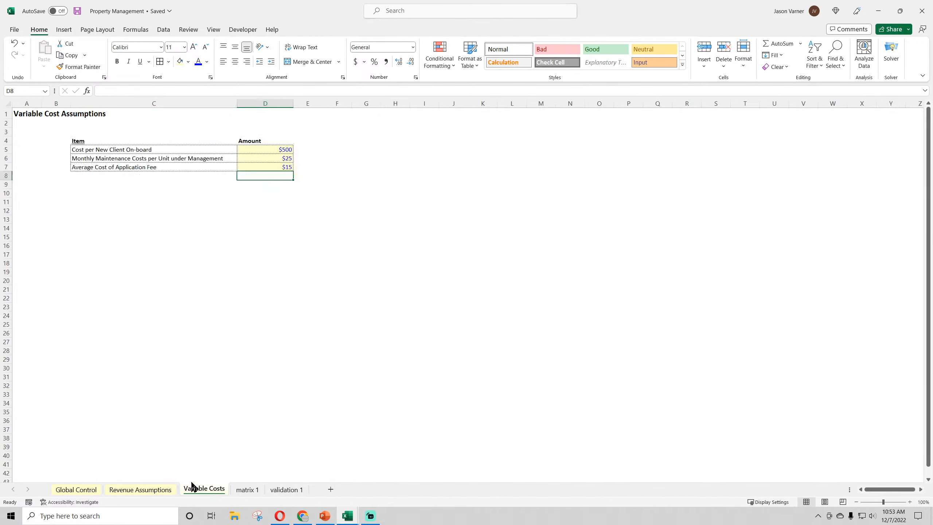
click(258, 164)
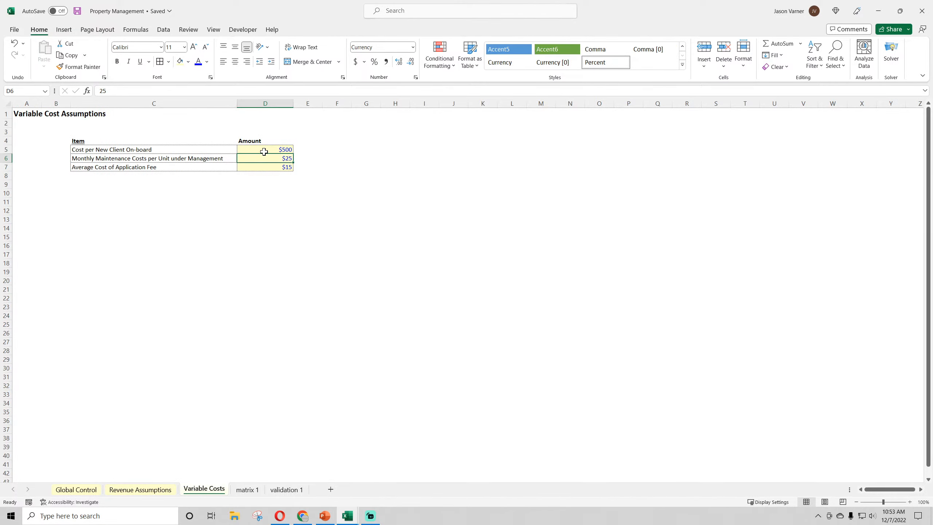
click(162, 491)
click(277, 414)
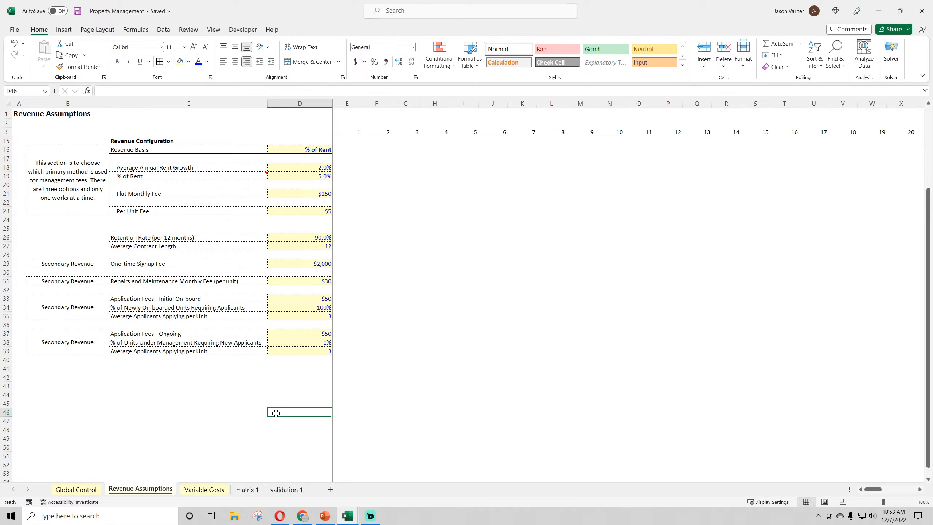
click(195, 282)
click(290, 278)
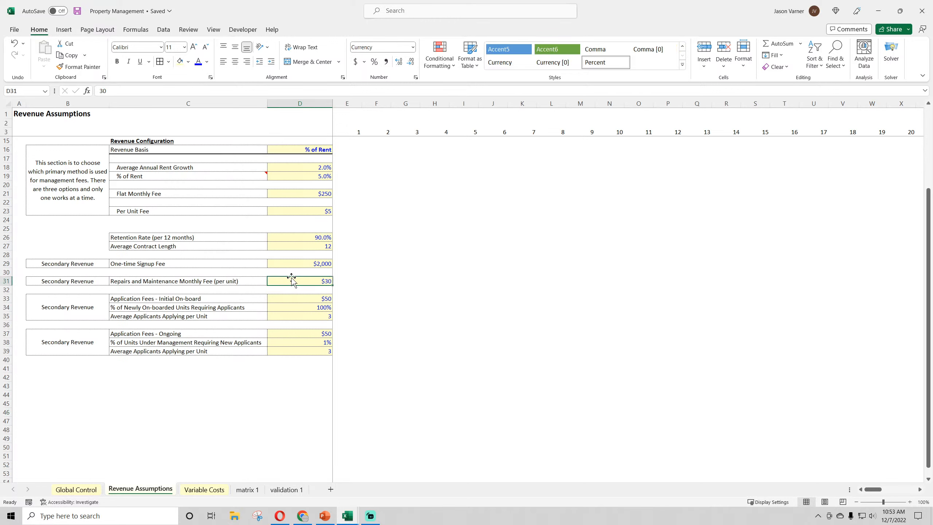
click(199, 263)
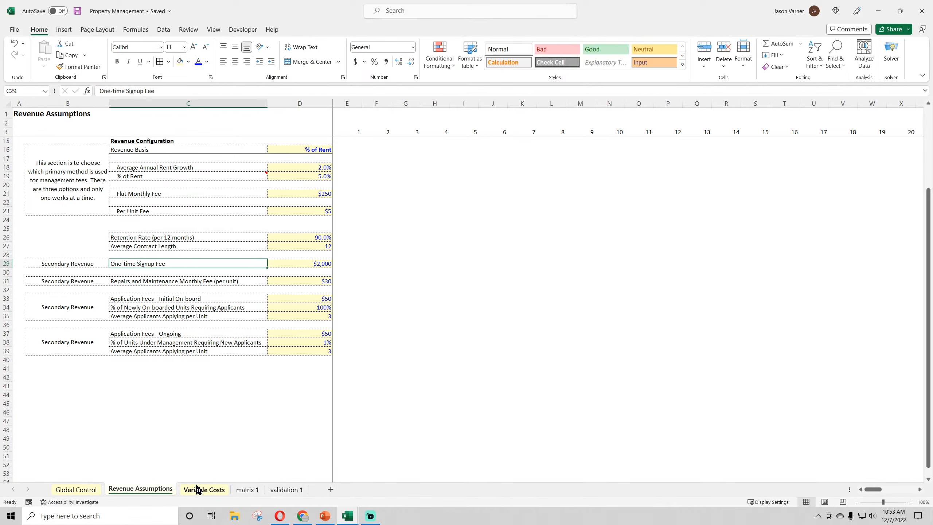
Save the workbook and review the primary management fee options in C18:D23
click(80, 11)
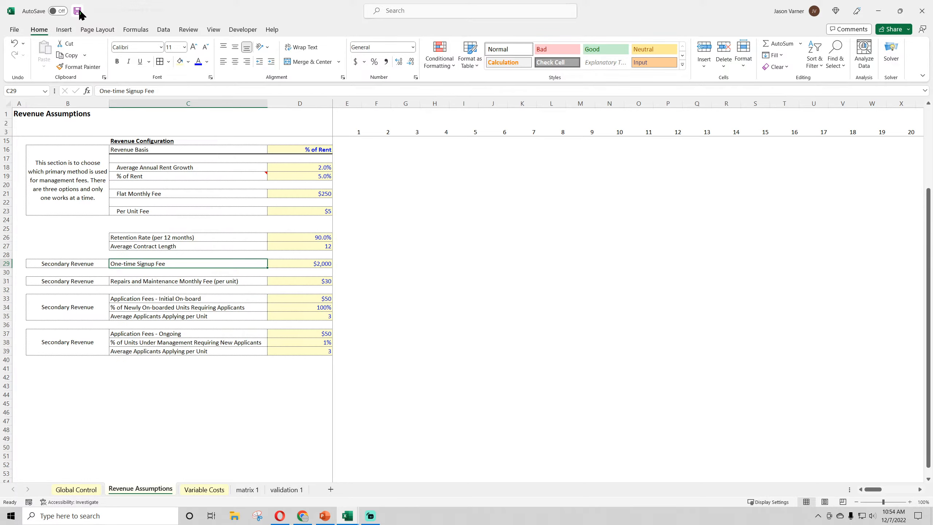
scroll(158, 275, up, 4)
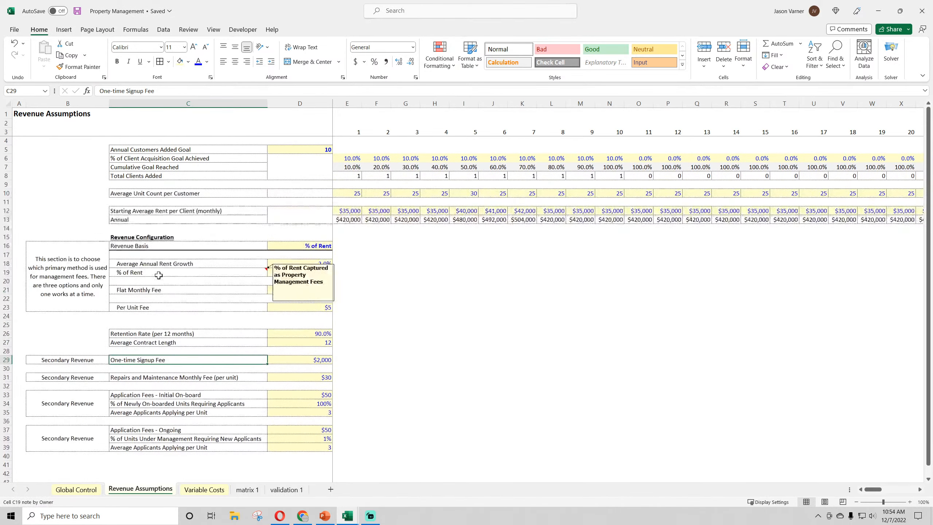
click(434, 290)
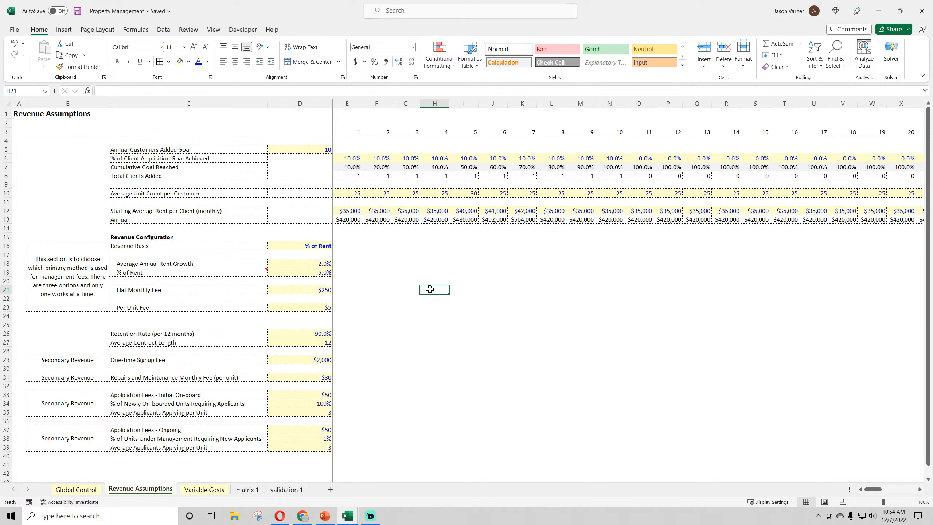
drag(125, 264, 308, 304)
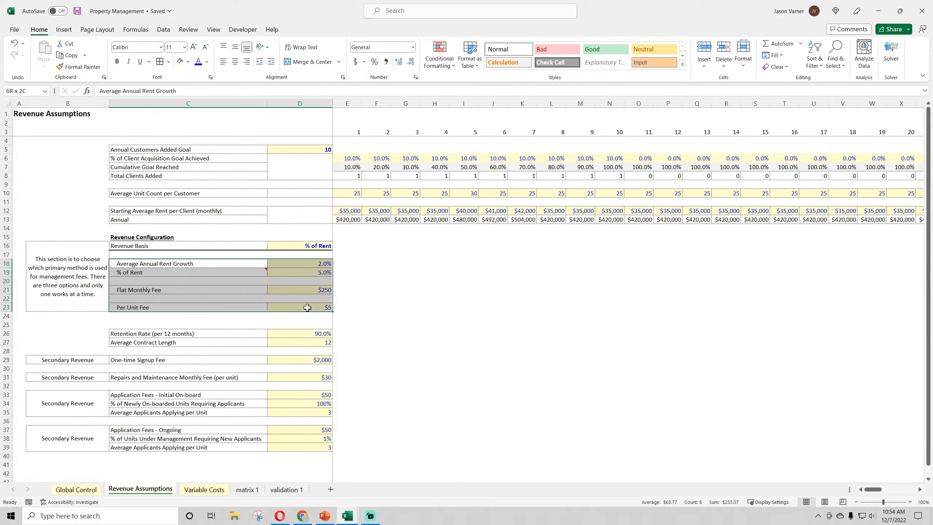
Insert a blank row 5 above Cost per New Client On-board on the Variable Costs sheet
click(202, 490)
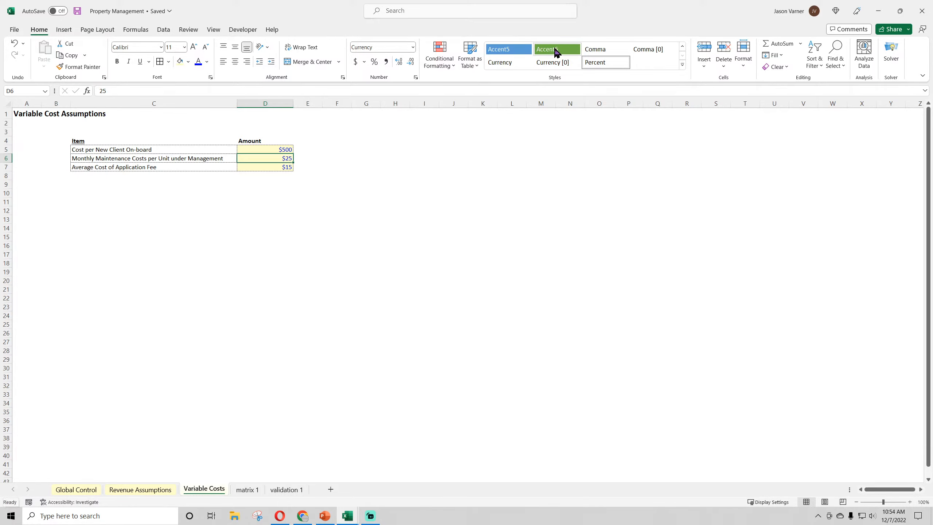
right_click(5, 150)
click(31, 245)
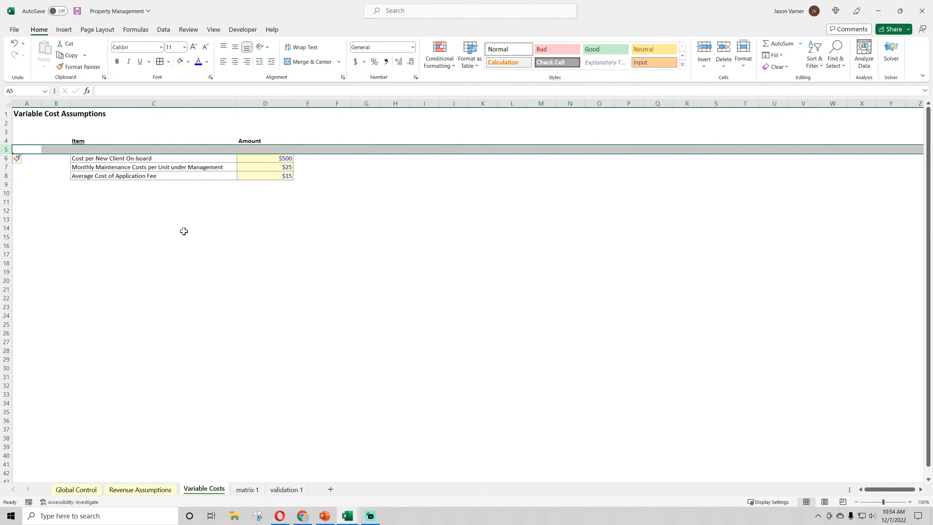
click(184, 229)
click(164, 490)
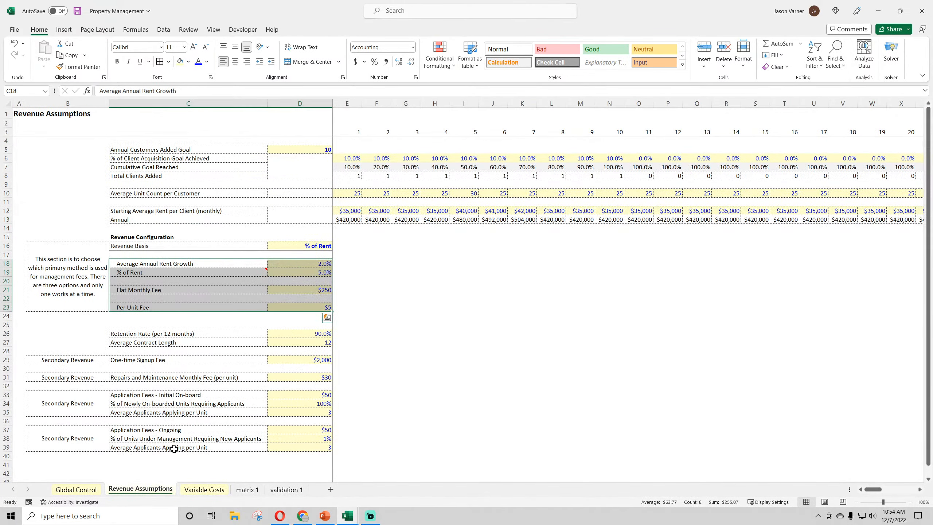
click(205, 491)
Fill the client on-board cost row up into row 5 and relabel C5 as "Average Monthly Cost per Unit"
drag(175, 159, 293, 150)
click(112, 150)
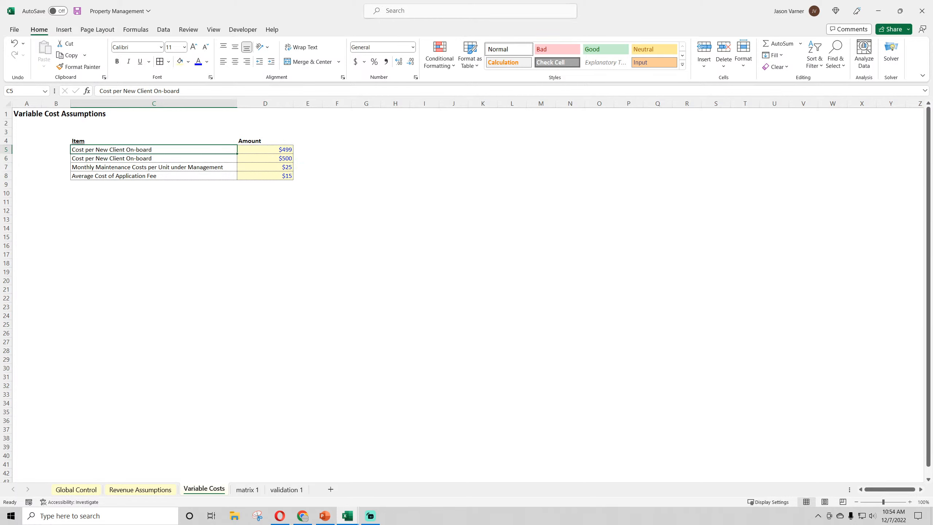
text(v)
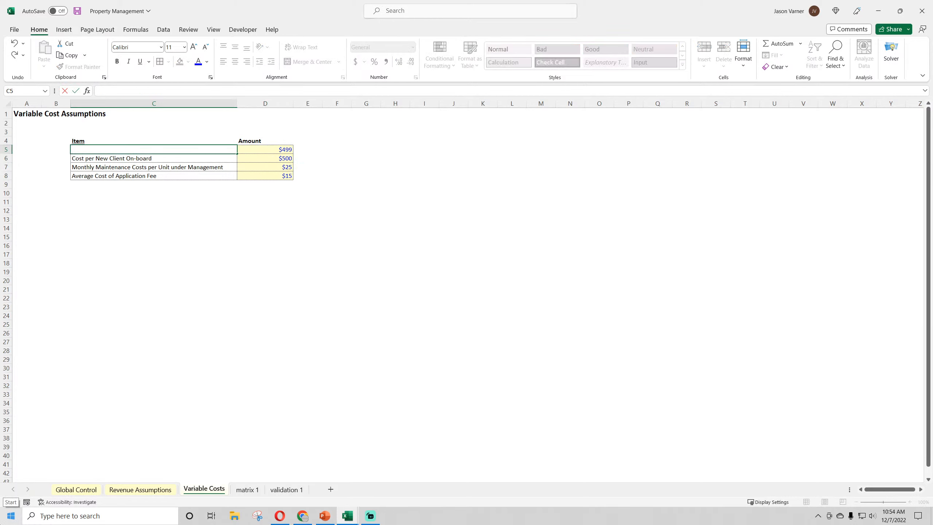
text(Average Monthly Cost per)
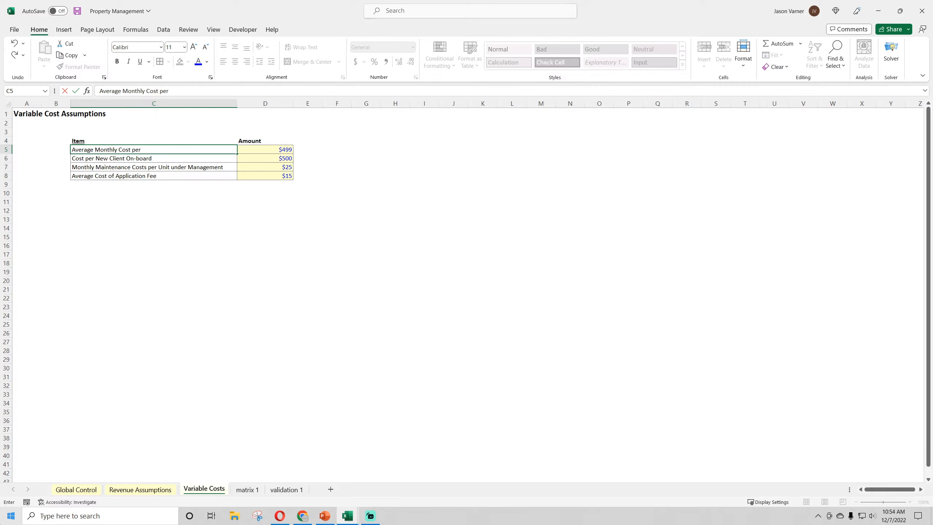
text(Unit)
key(Return)
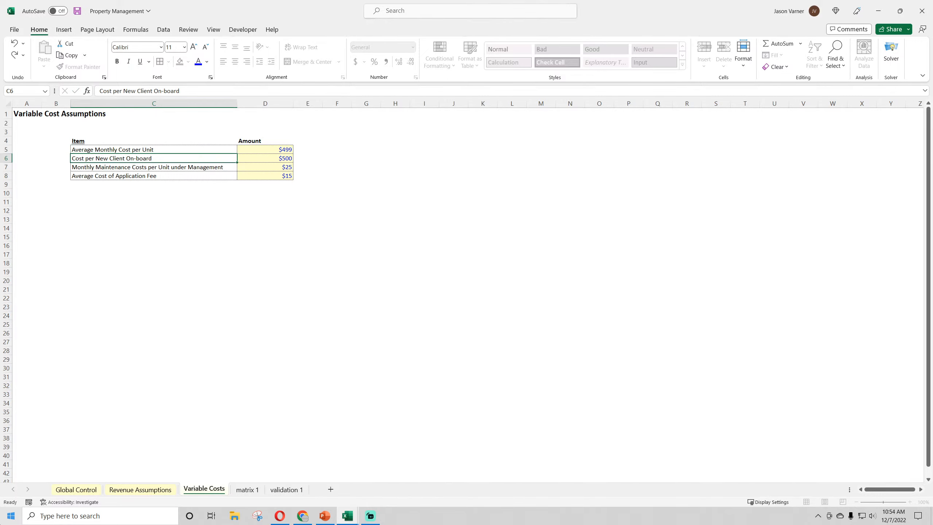
Review clients added and average unit counts for months 1 to 3 on Revenue Assumptions, and save the workbook
click(141, 489)
click(359, 175)
click(376, 174)
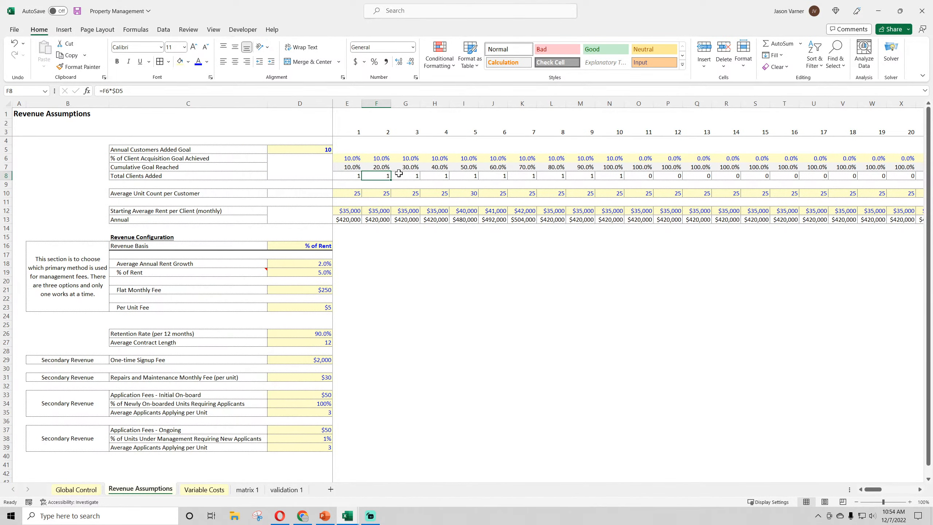
click(399, 175)
click(354, 194)
click(371, 193)
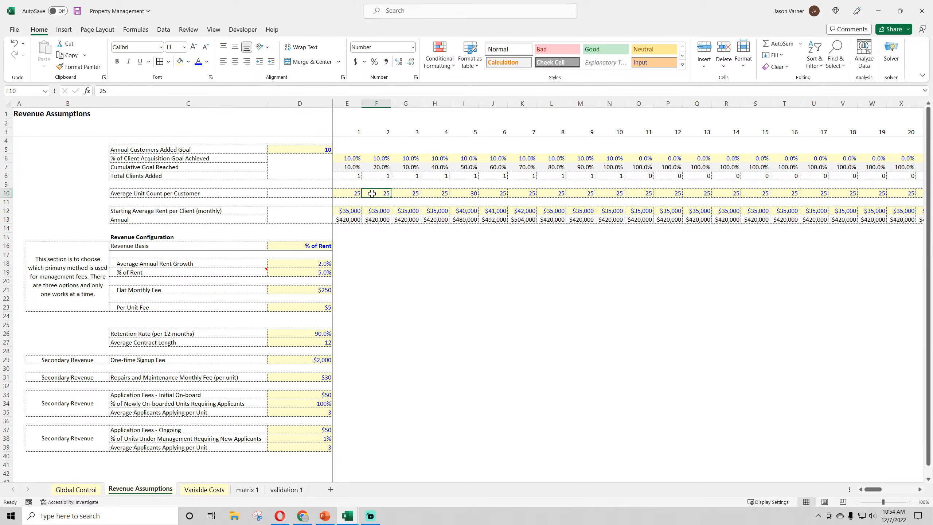
click(403, 192)
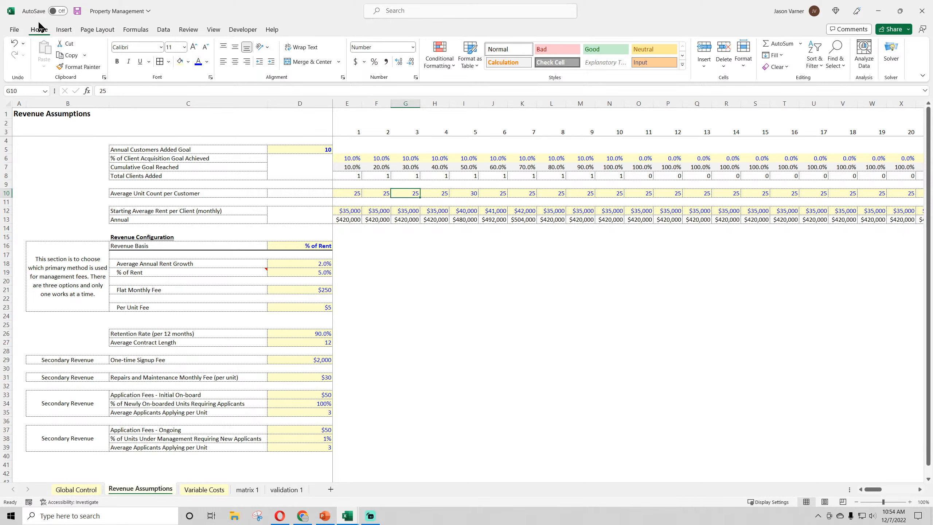
click(78, 11)
click(406, 281)
Examine the average unit counts per customer in E10:I10 for months 1 to 5
click(353, 193)
click(378, 193)
click(404, 193)
click(445, 193)
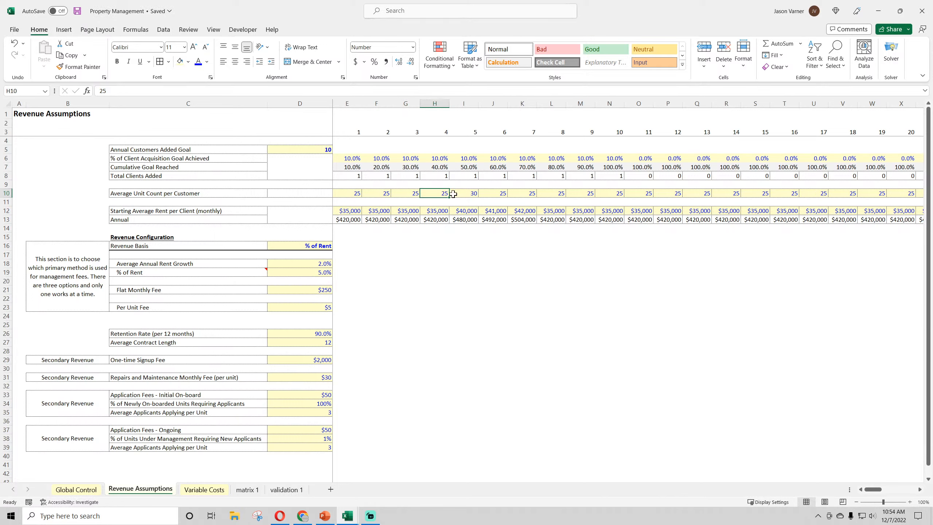
click(357, 193)
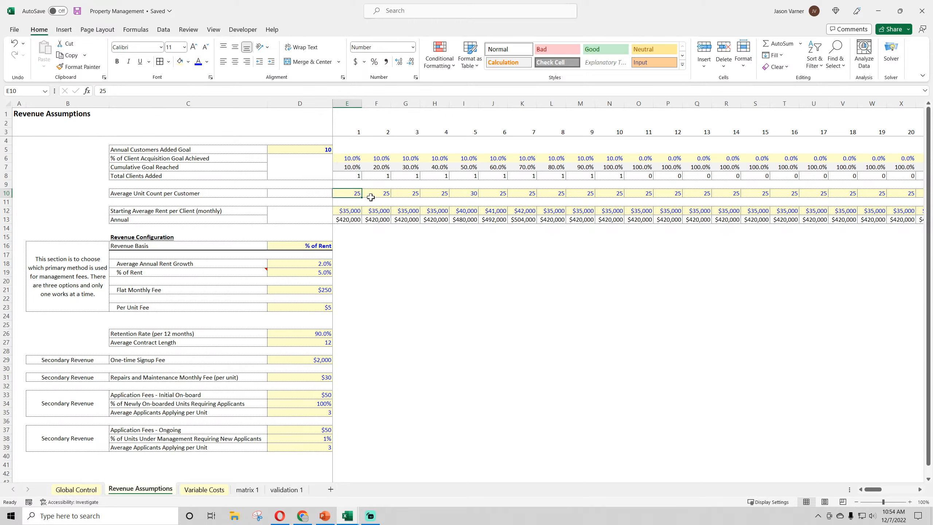
click(380, 192)
click(408, 192)
click(437, 192)
click(464, 193)
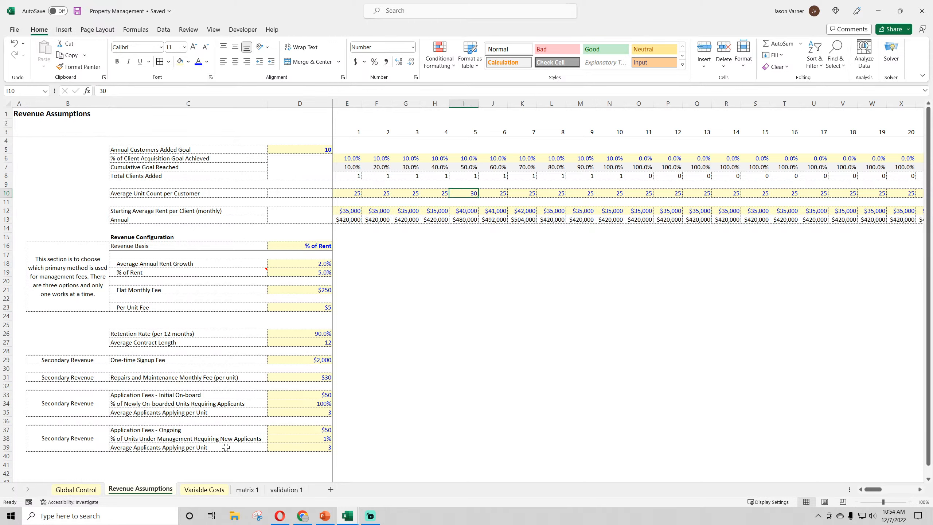
Set the average monthly cost per unit in D5 of Variable Costs to $5 and save the workbook
click(211, 492)
click(268, 148)
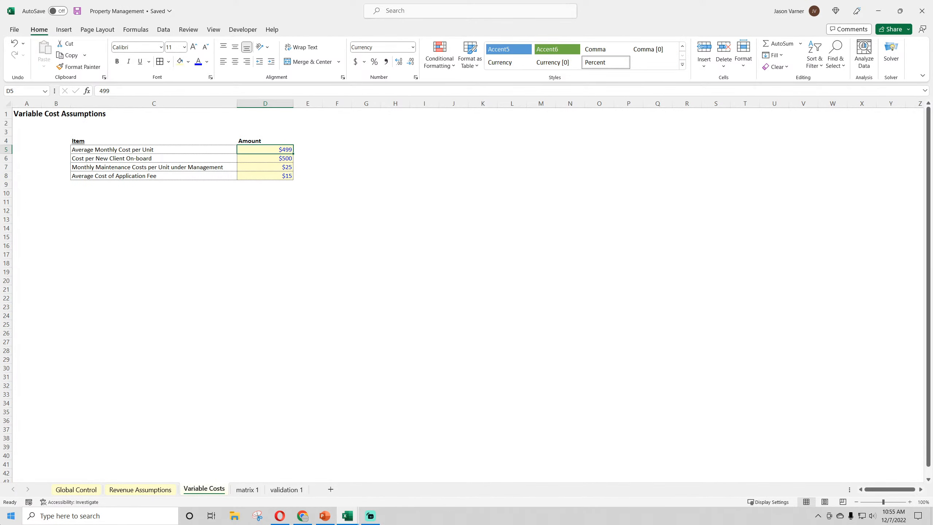
text(5)
key(Return)
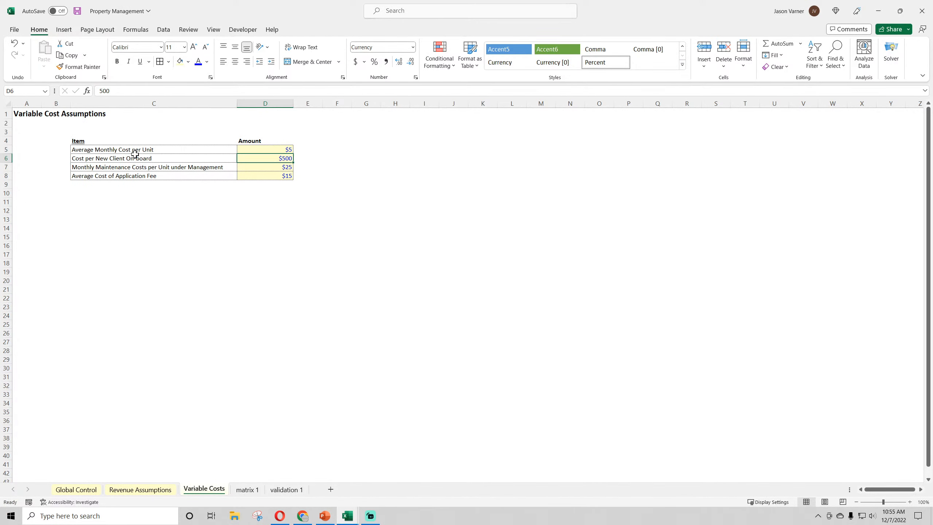
click(135, 150)
click(77, 11)
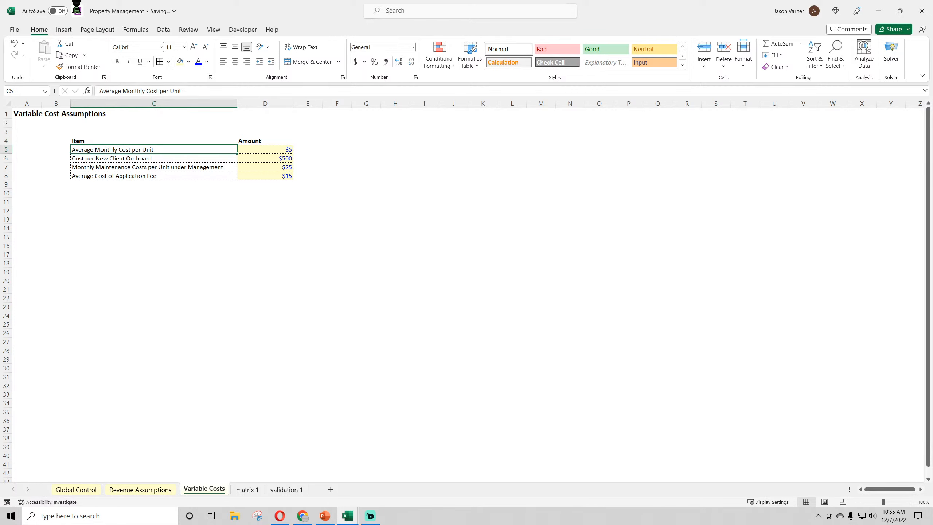
click(273, 149)
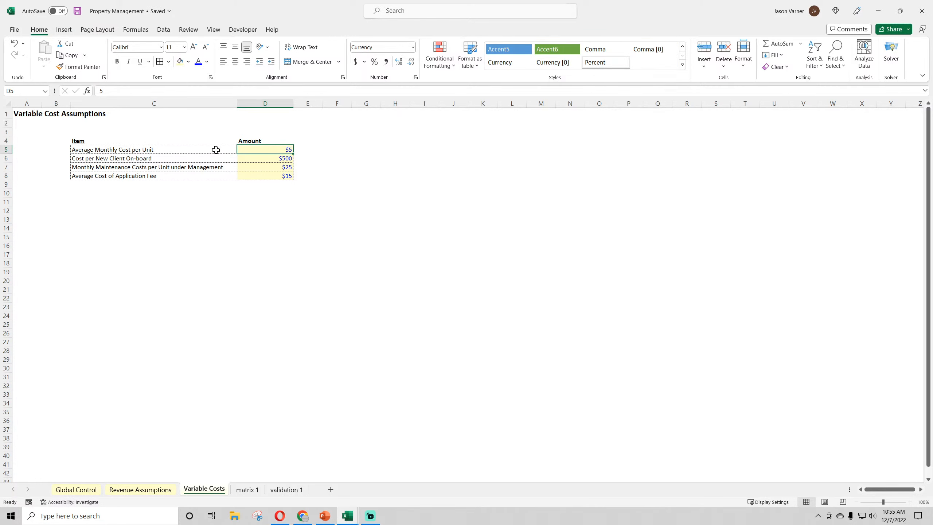
click(216, 150)
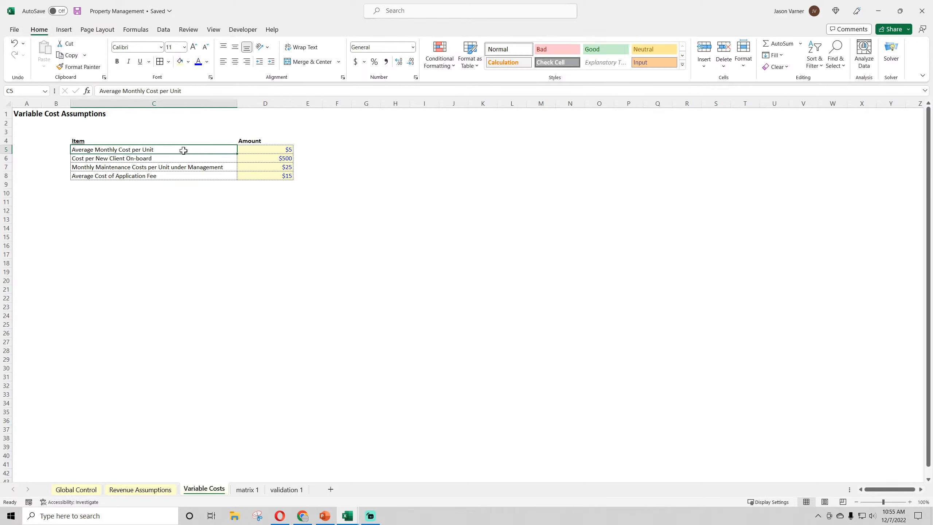
Add the note "This generally applies to the cost of the software used to help manage the landlords' tenants." in E5 and save the workbook
click(295, 150)
text(This generally applies to the cost of)
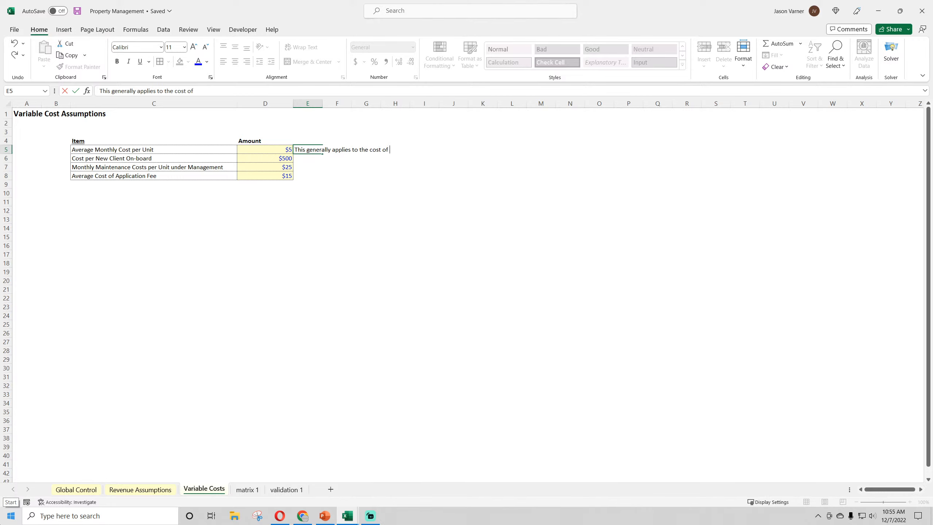
text(e software used to help manage the landlords' tenants.)
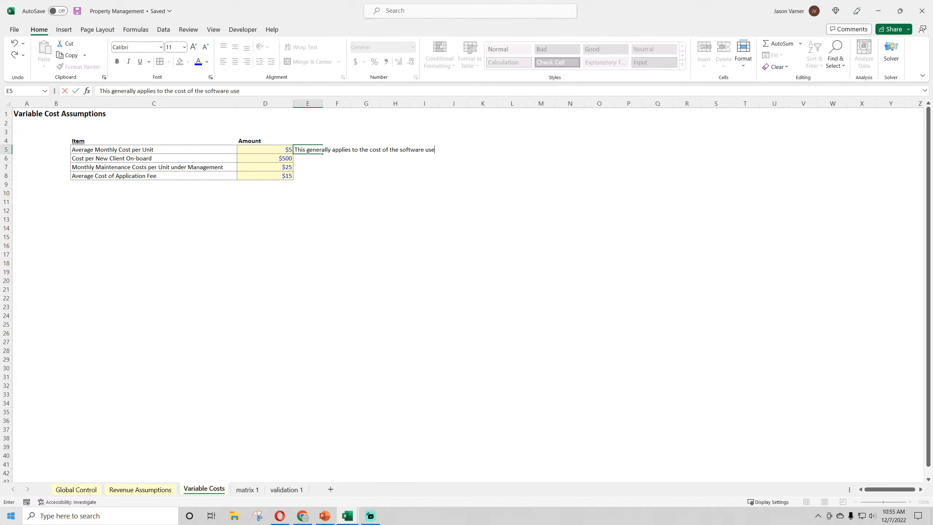
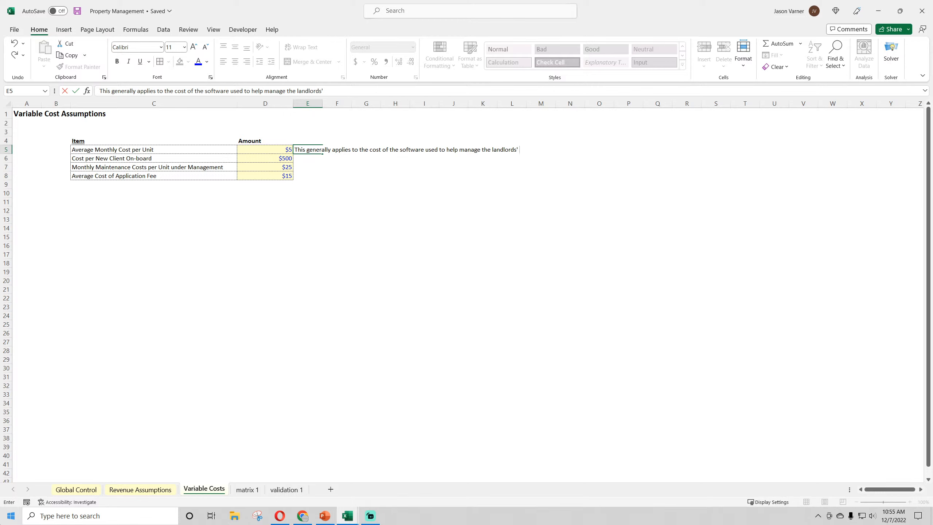
key(Return)
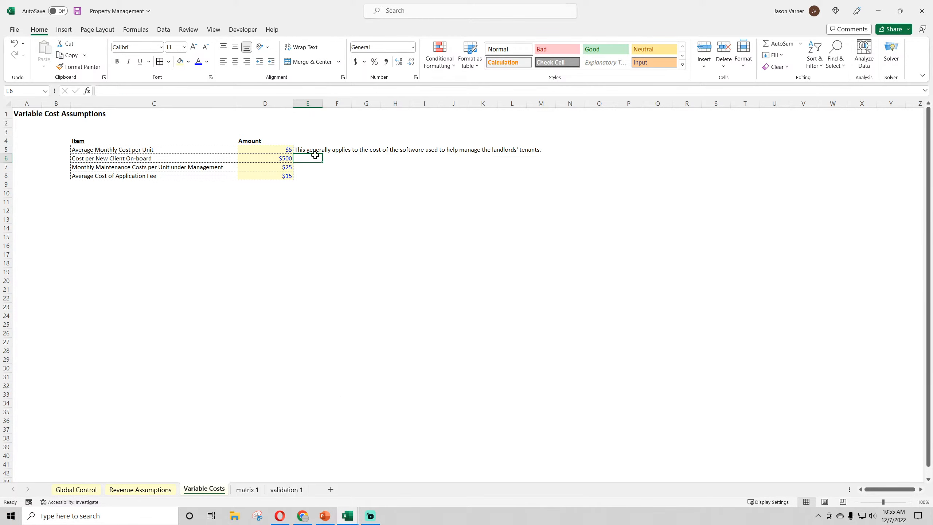
click(301, 147)
click(174, 147)
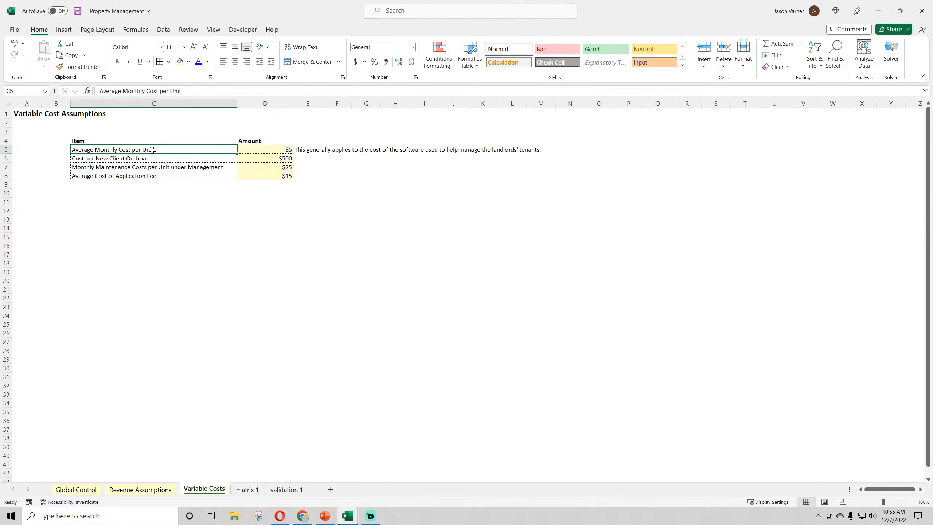
click(78, 12)
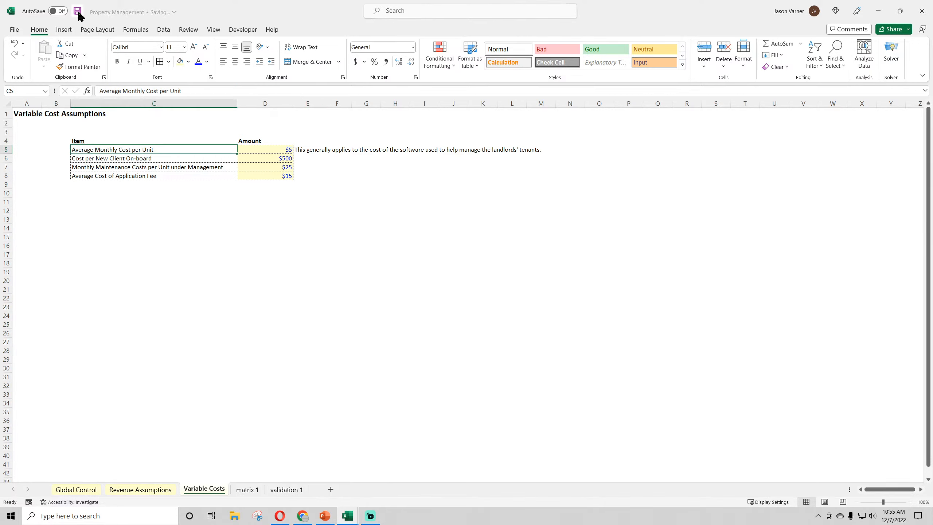
Calculate a scratch monthly cost per unit in G17 of Revenue Assumptions with =80/E10
click(261, 151)
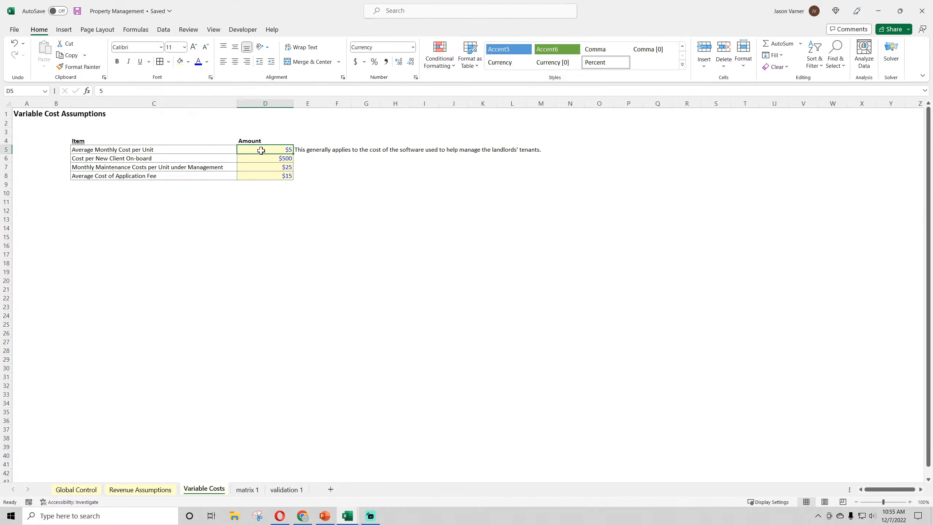
click(154, 492)
click(353, 192)
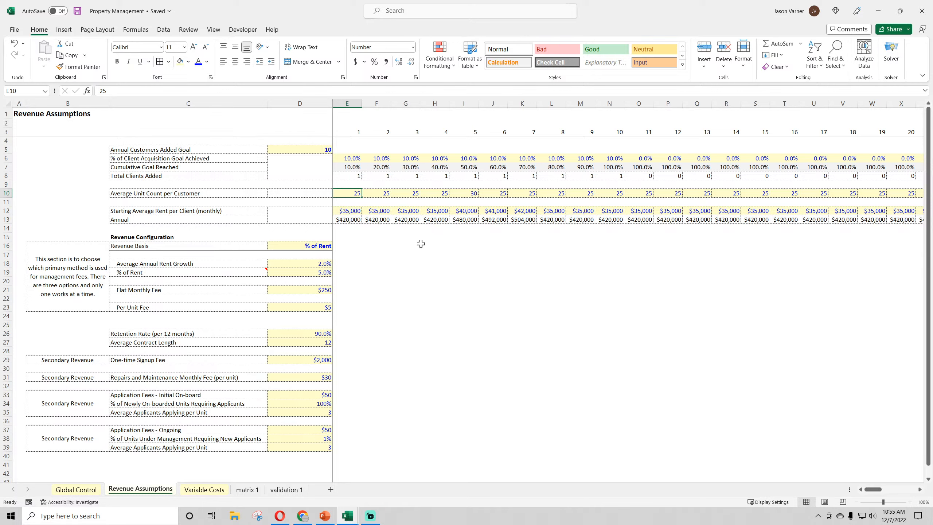
click(409, 254)
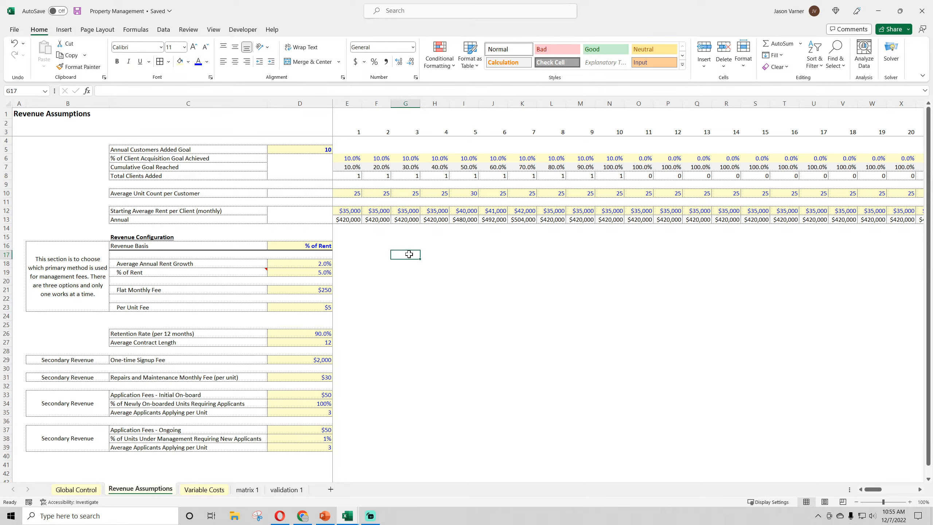
text(=80/)
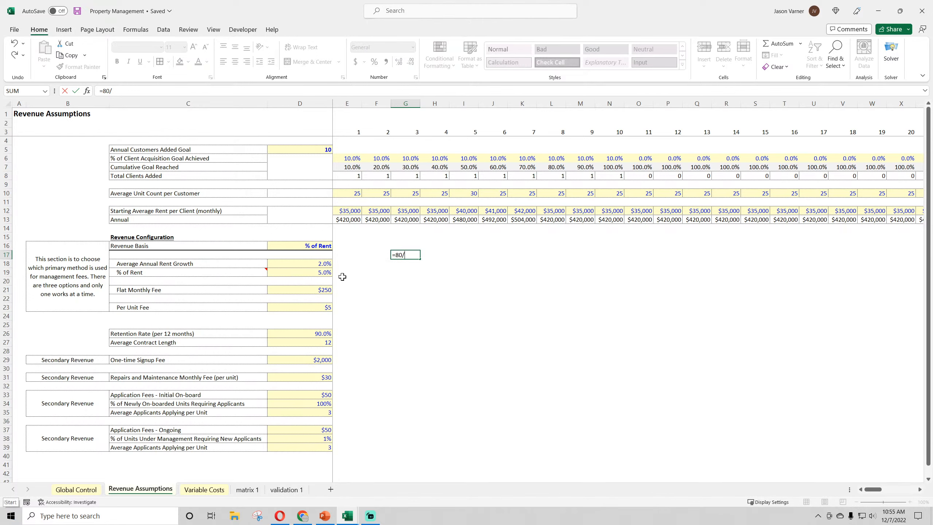
click(353, 193)
key(Escape)
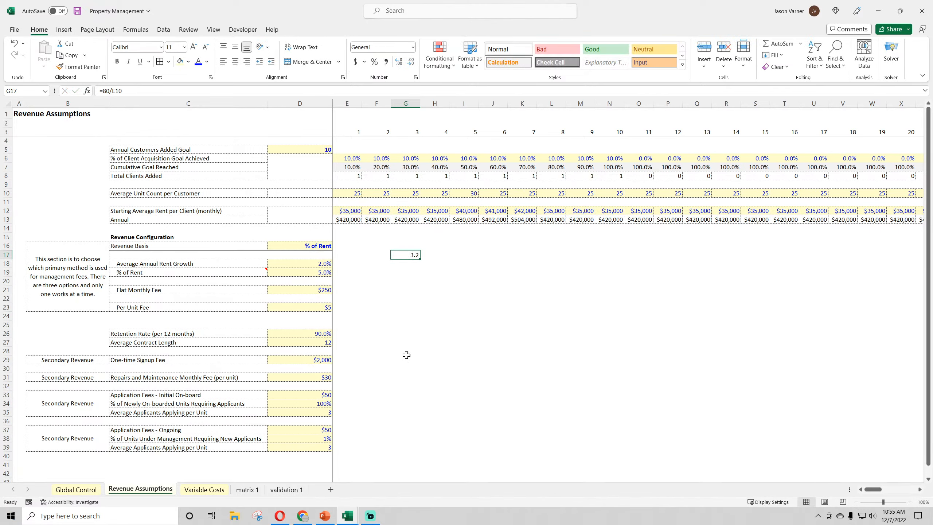
Format the average monthly cost per unit in D5 of Variable Costs as currency with two decimal places
click(204, 489)
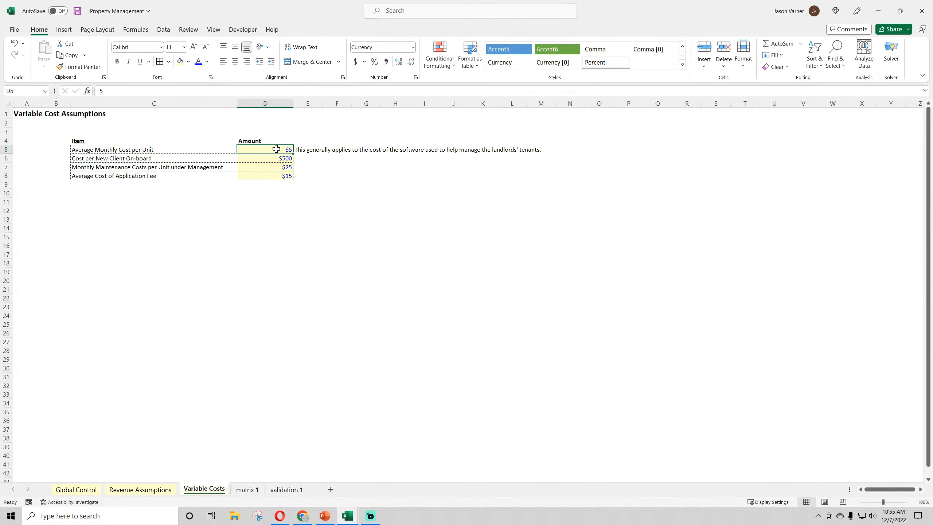
click(416, 77)
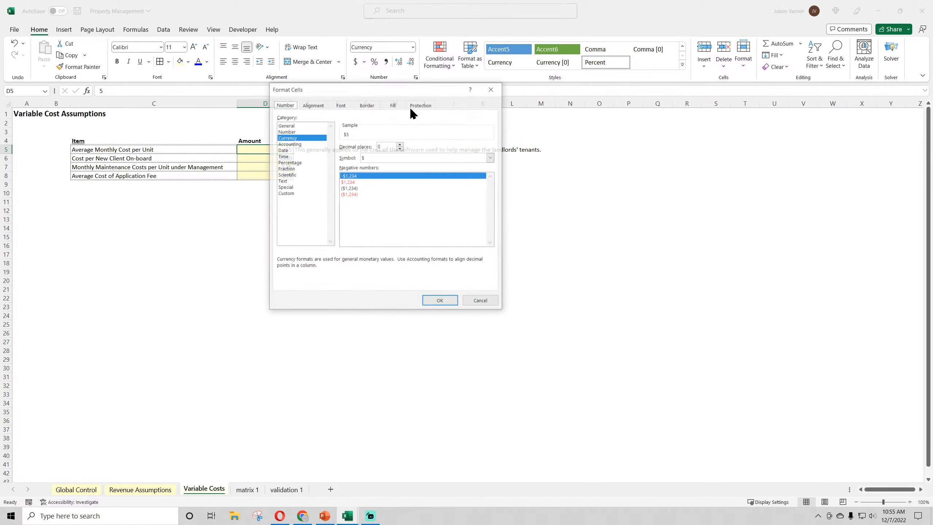
click(401, 144)
click(401, 144)
click(440, 302)
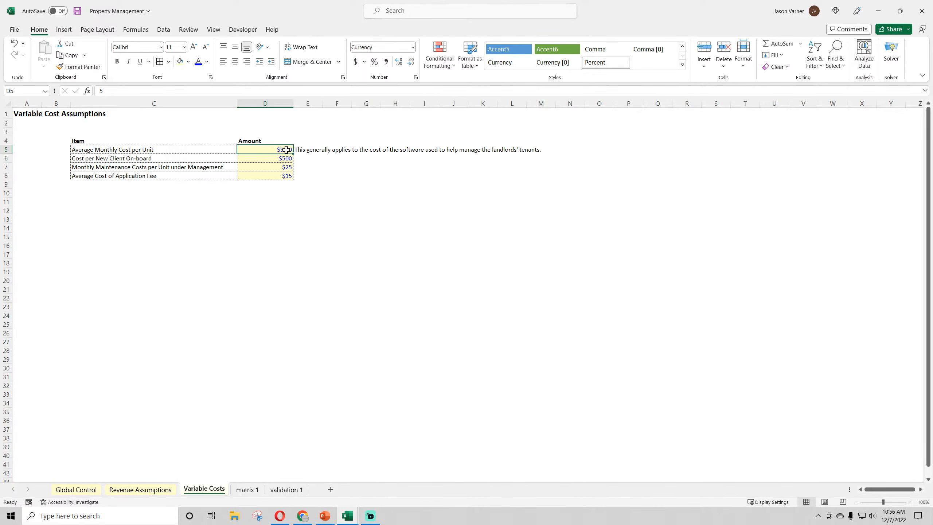
Review the average unit counts per customer and total clients added for the first months on Revenue Assumptions
click(138, 490)
drag(348, 193, 413, 193)
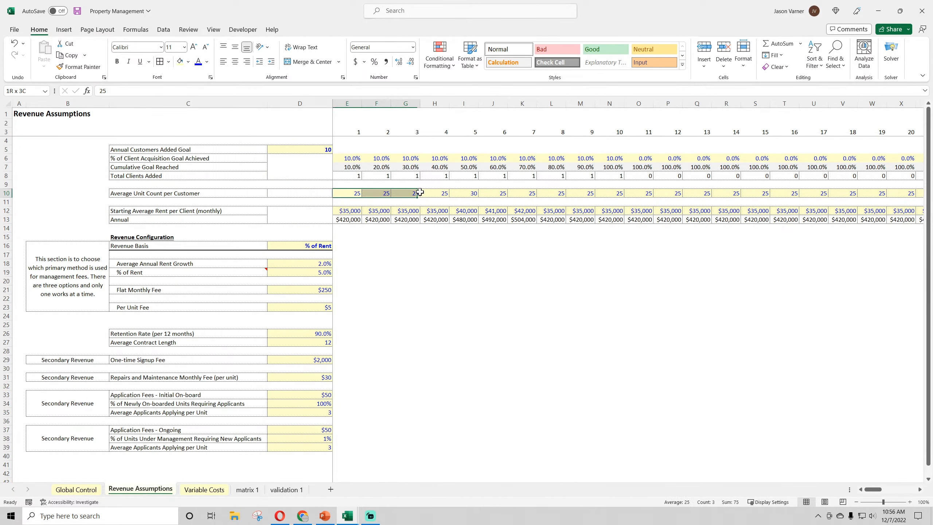
click(350, 176)
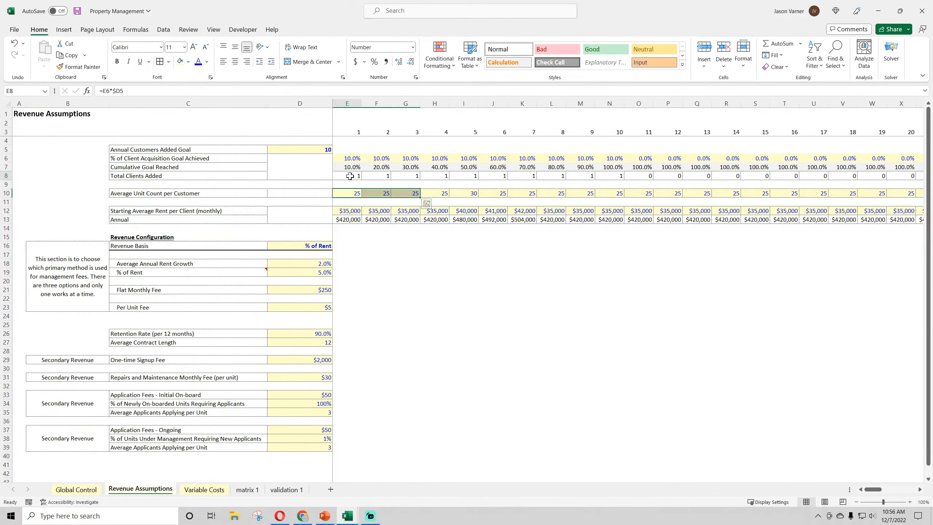
click(376, 193)
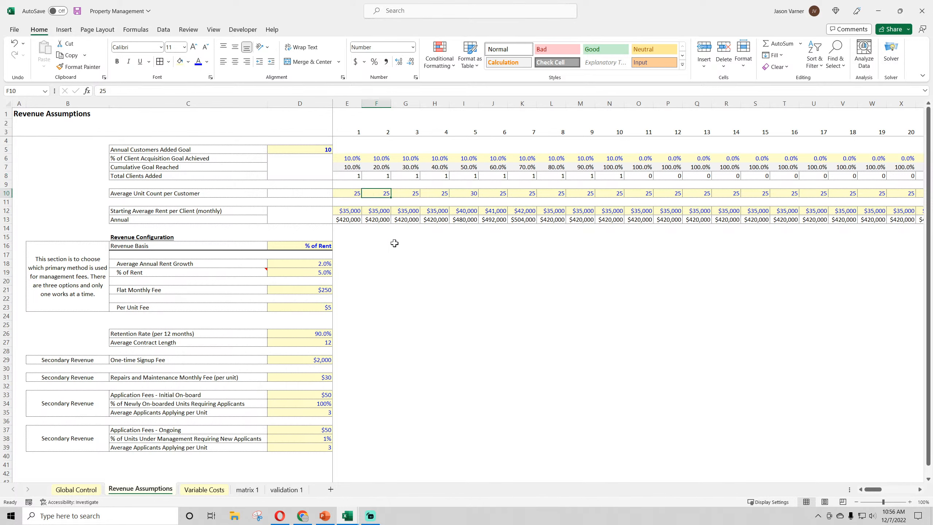
Review the management fee configuration and the secondary revenue blocks for signup, maintenance and application fees, and save the workbook
drag(302, 266, 96, 305)
click(65, 273)
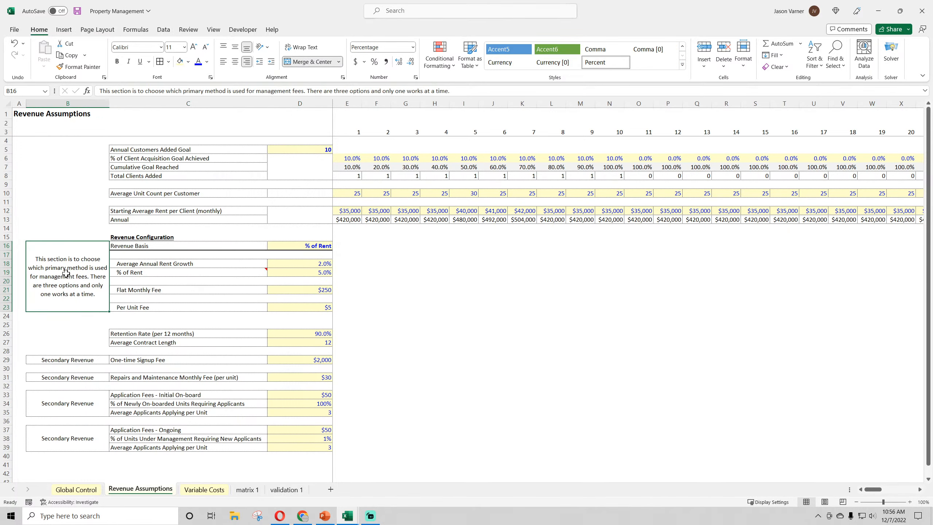
drag(66, 274, 302, 272)
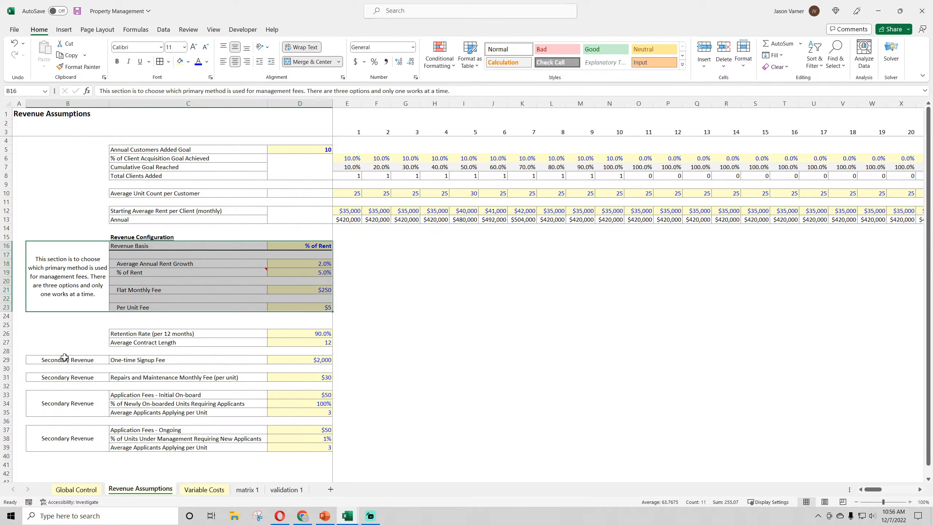
drag(64, 358, 327, 368)
click(146, 360)
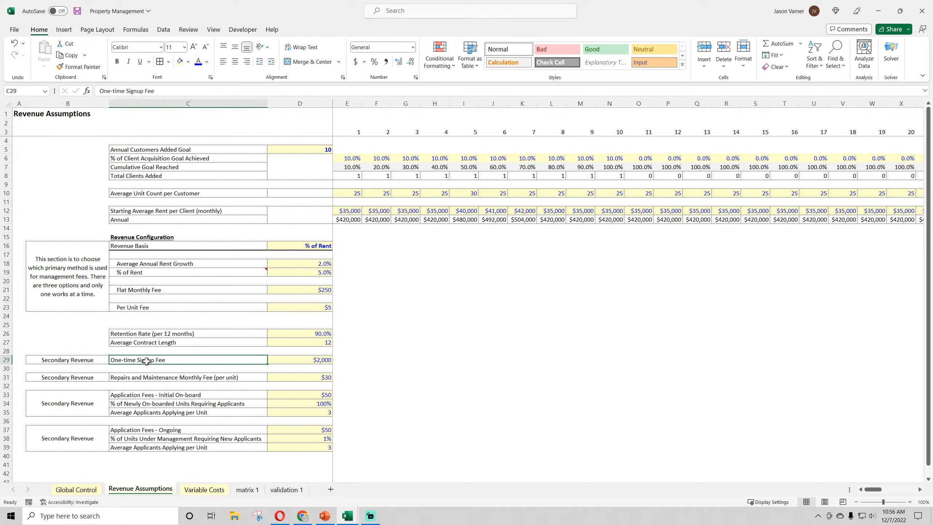
drag(85, 378, 272, 378)
click(187, 379)
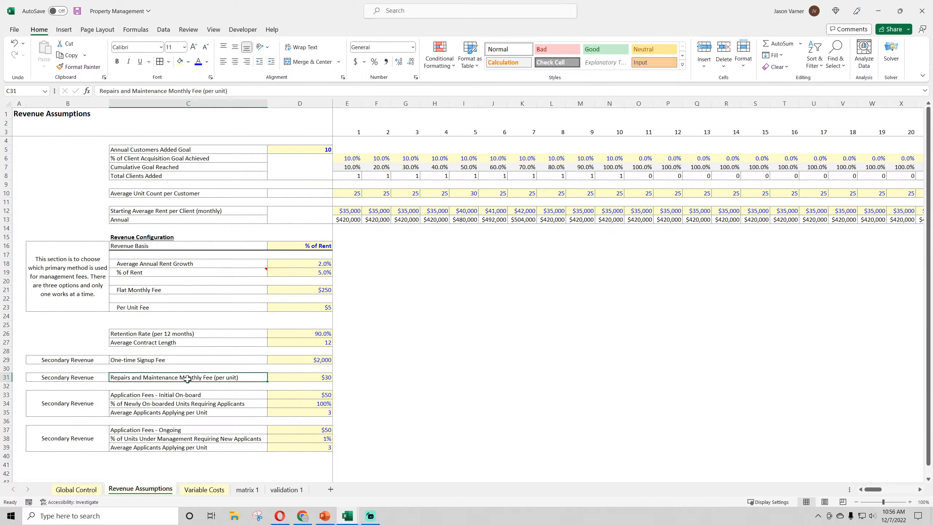
click(306, 375)
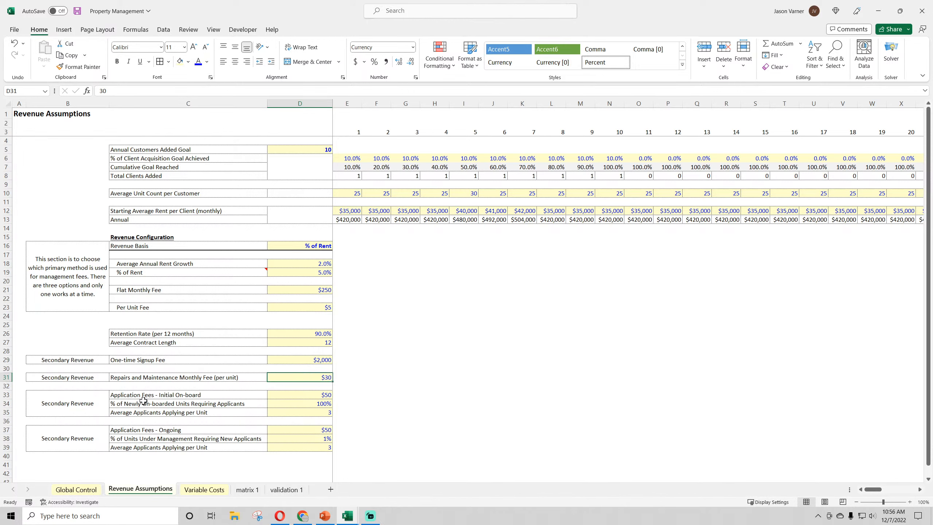
drag(83, 402, 273, 436)
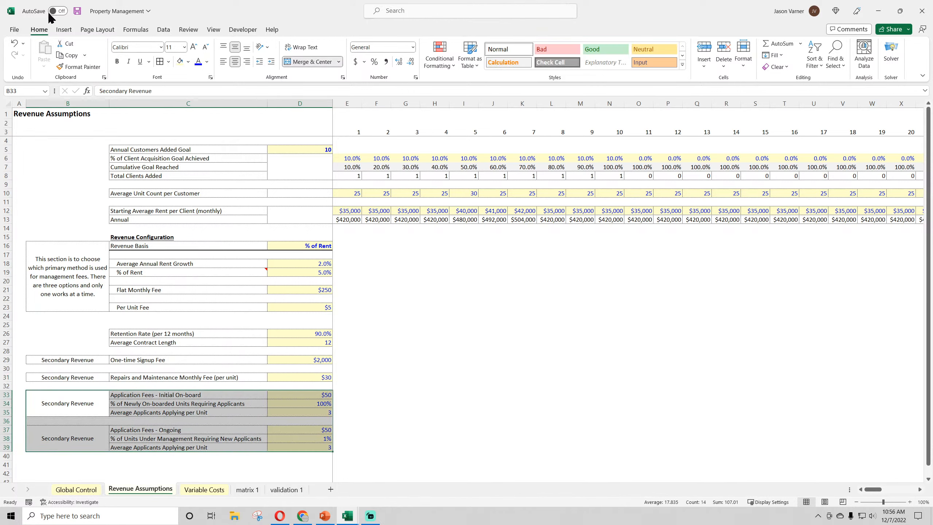
click(77, 11)
click(540, 334)
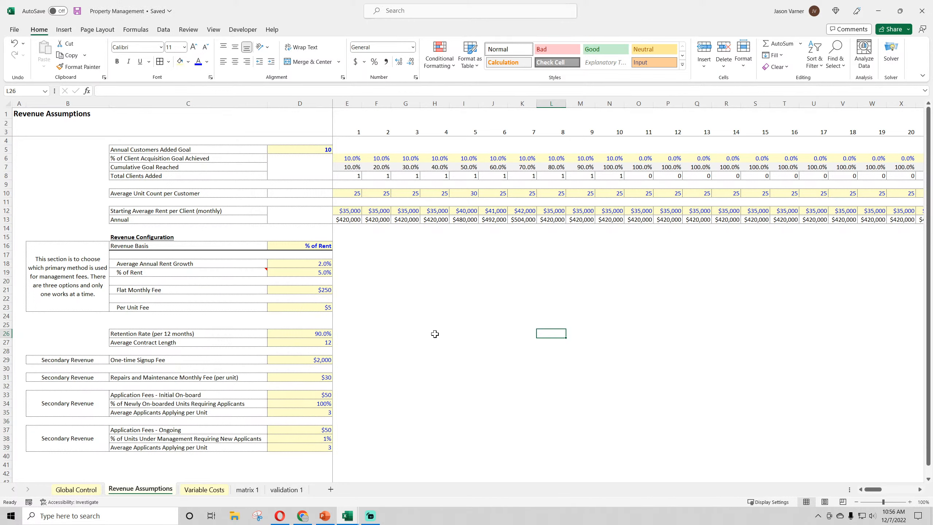
Relabel C5 on Variable Costs as "Average Monthly Cost per Unit Managed"
click(203, 490)
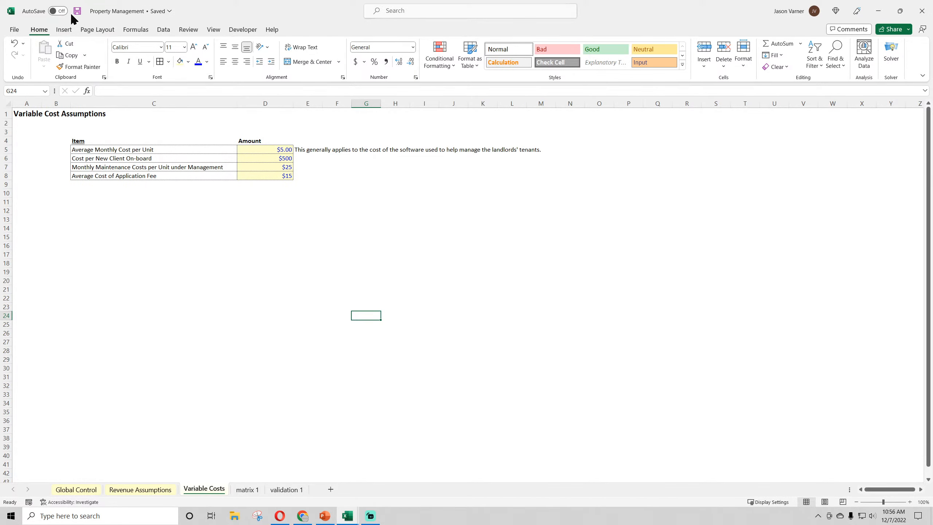
click(117, 149)
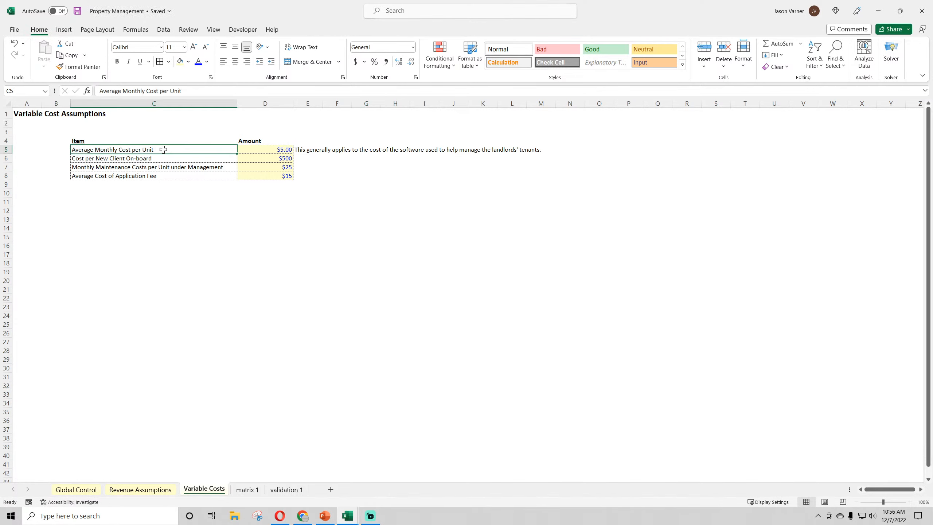
double_click(164, 149)
text(Manage)
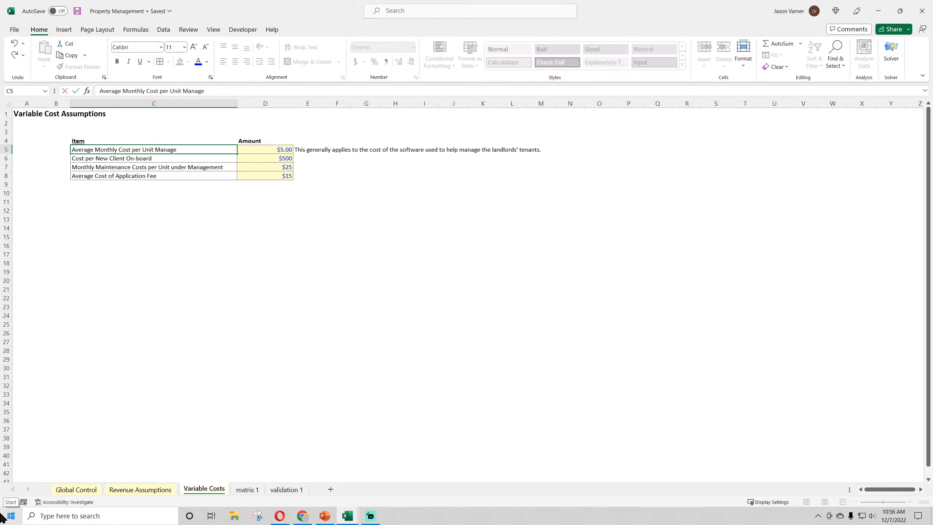
text(d)
key(Return)
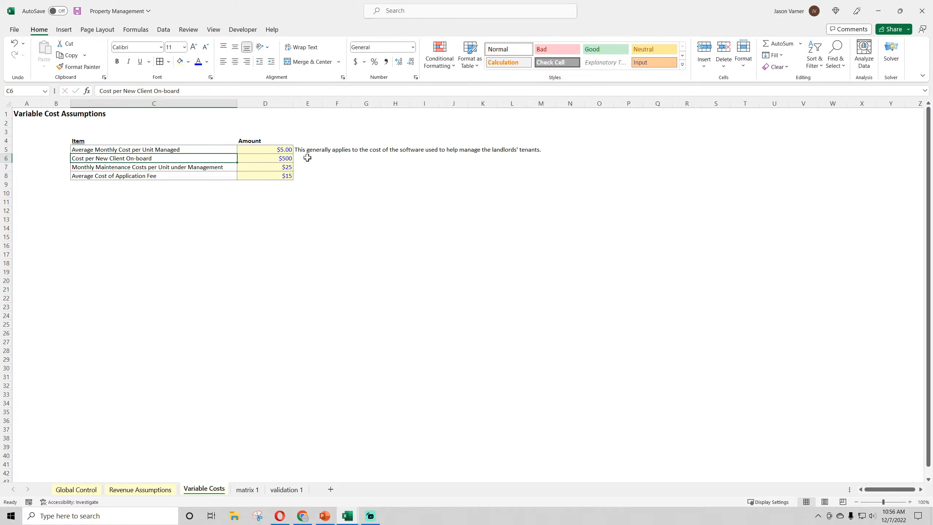
click(323, 149)
Remove the hyphen from "On-board" in the client cost label in C6
click(108, 162)
click(168, 91)
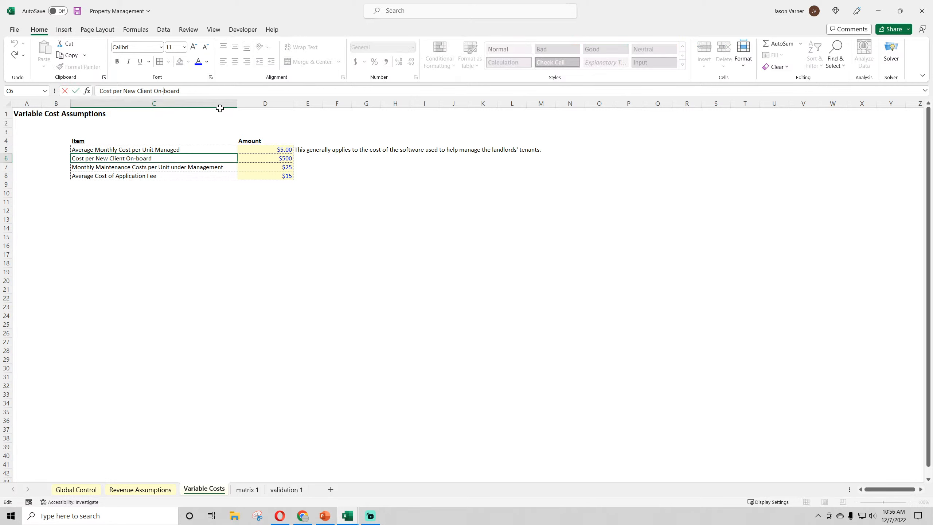
key(BackSpace)
key(Return)
Relabel C6 as "One-time Cost per New Client Onboarded" and save the workbook
click(164, 157)
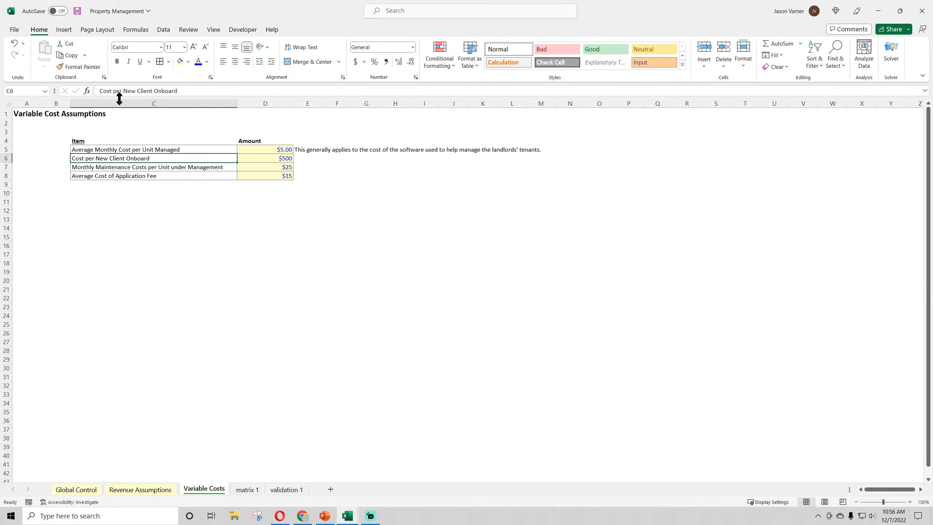
click(98, 90)
text(One-ti)
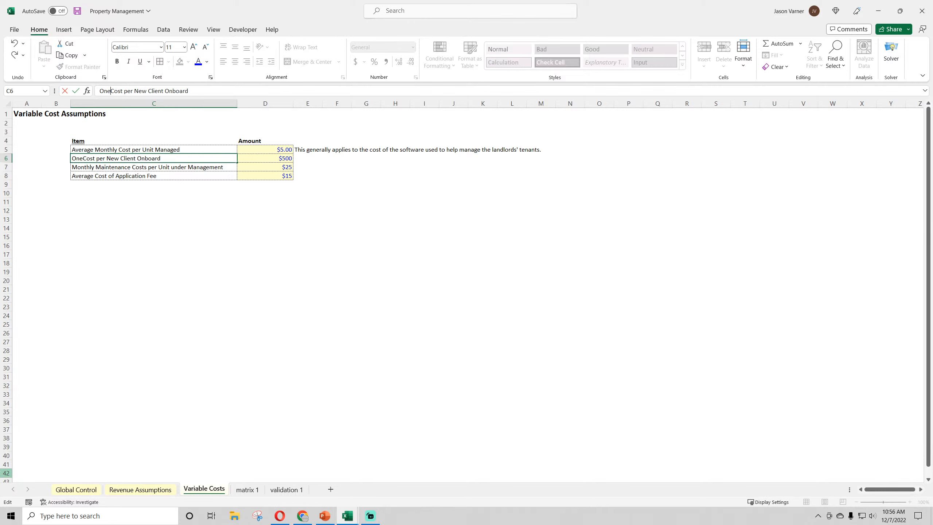
text(me)
key(Return)
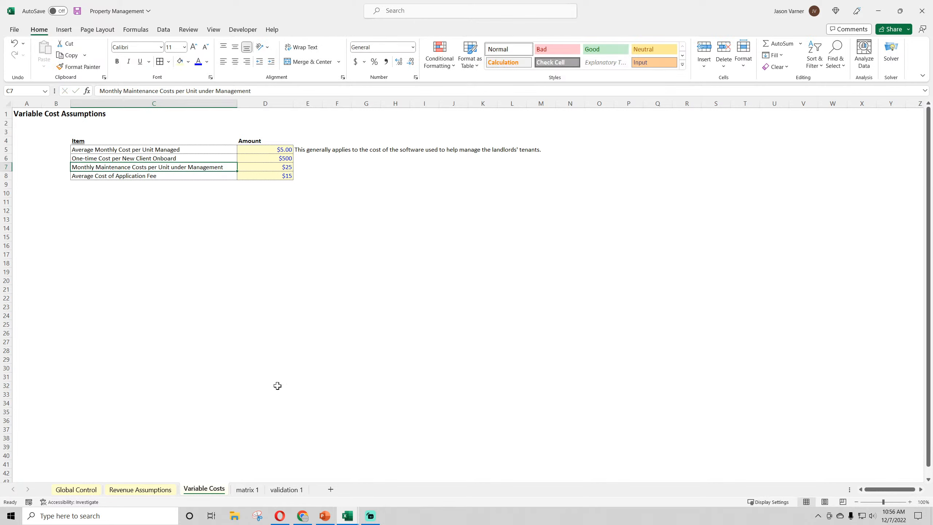
double_click(182, 157)
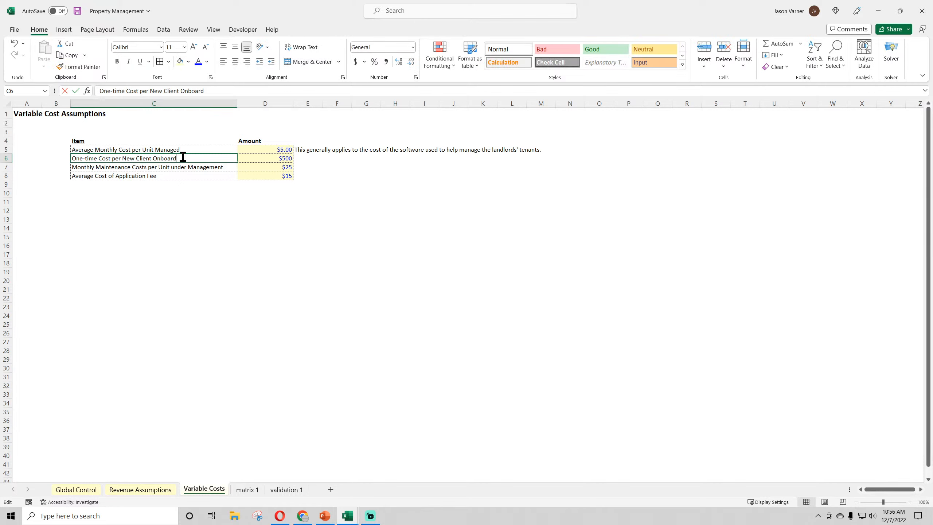
text(ed)
key(Return)
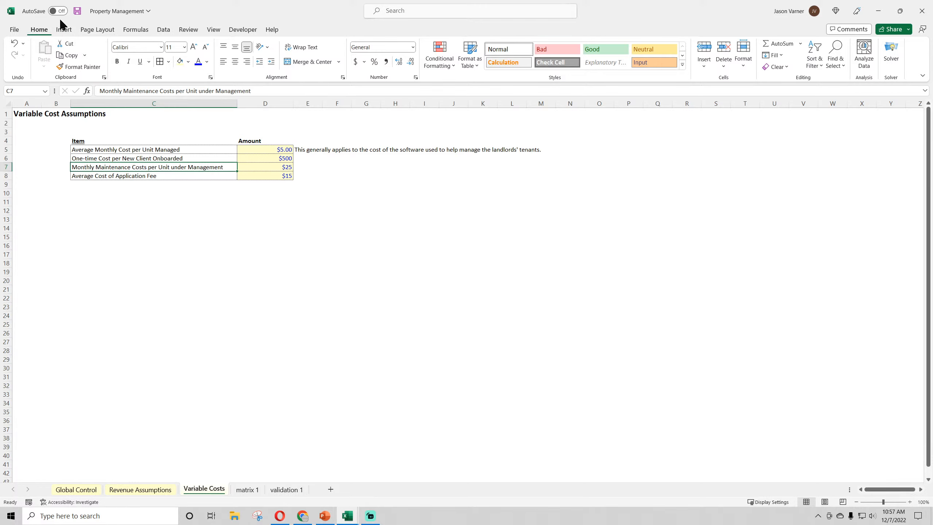
click(77, 11)
click(125, 176)
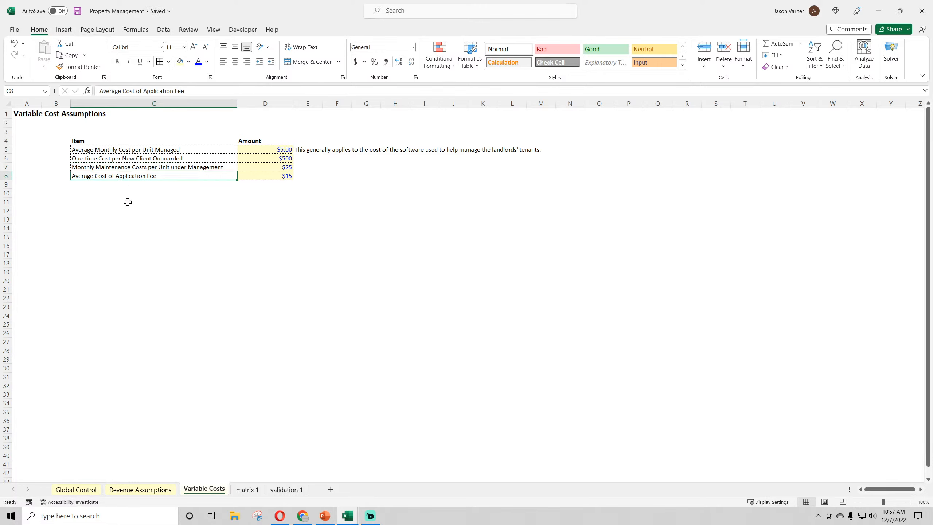
Save the workbook and review the Revenue Assumptions inputs, including the Annual Customers Added Goal
click(140, 490)
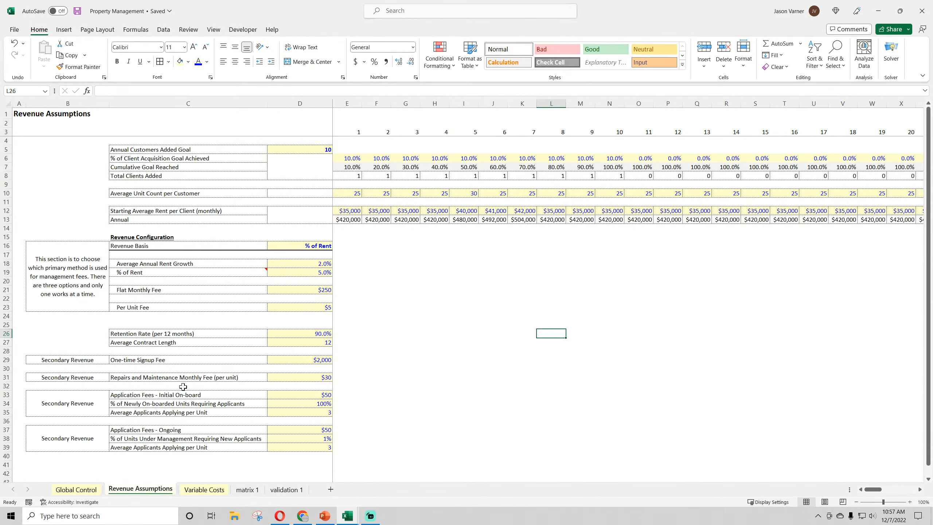
click(76, 10)
drag(58, 151, 577, 452)
click(475, 336)
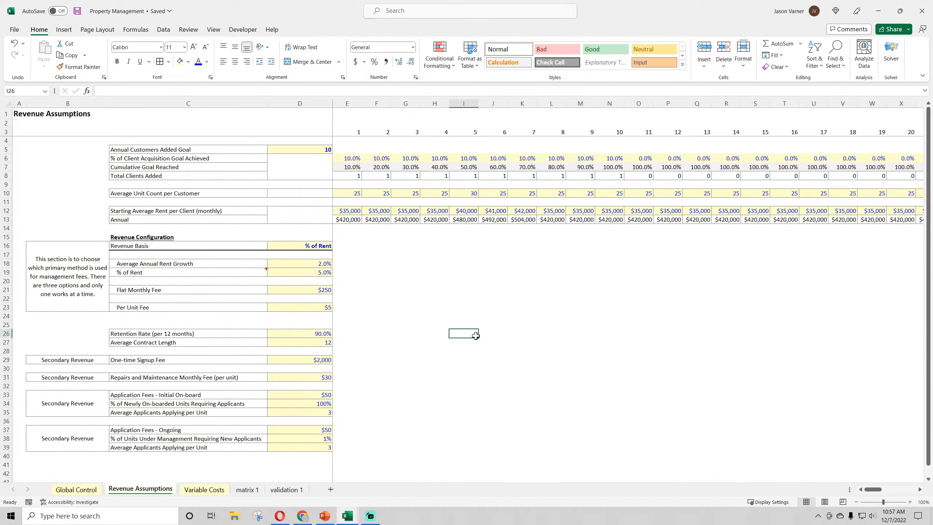
click(76, 12)
click(302, 148)
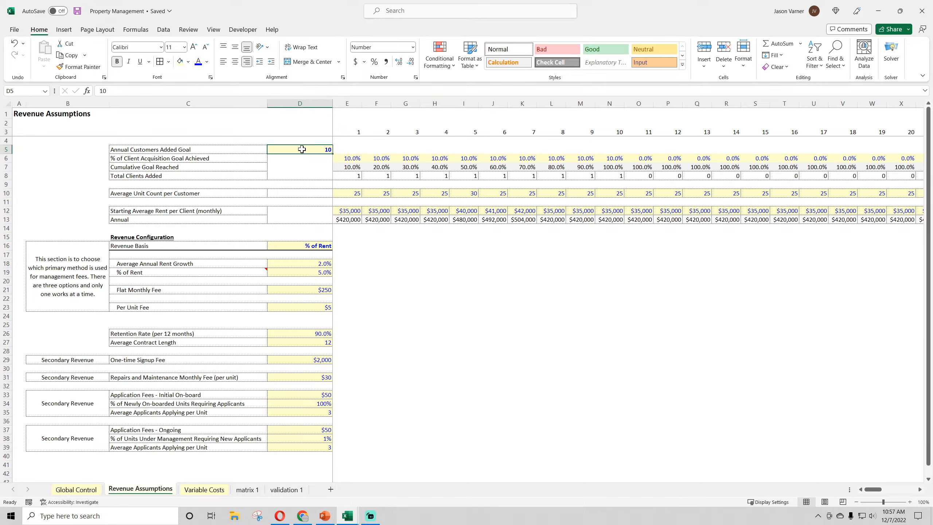
click(207, 149)
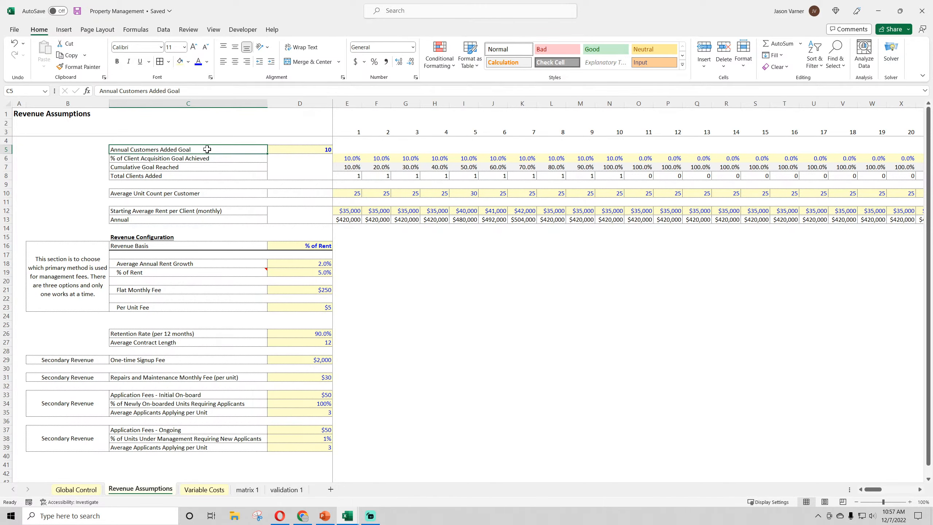
Switch to Chrome and browse the SaaS, Real Estate and Industries template pages on the SmartHelping site
click(303, 516)
click(75, 8)
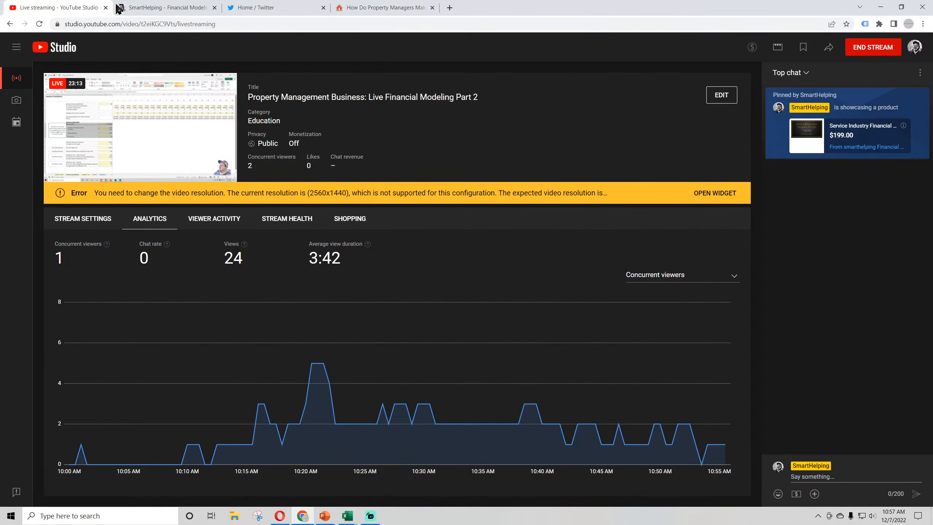
click(148, 8)
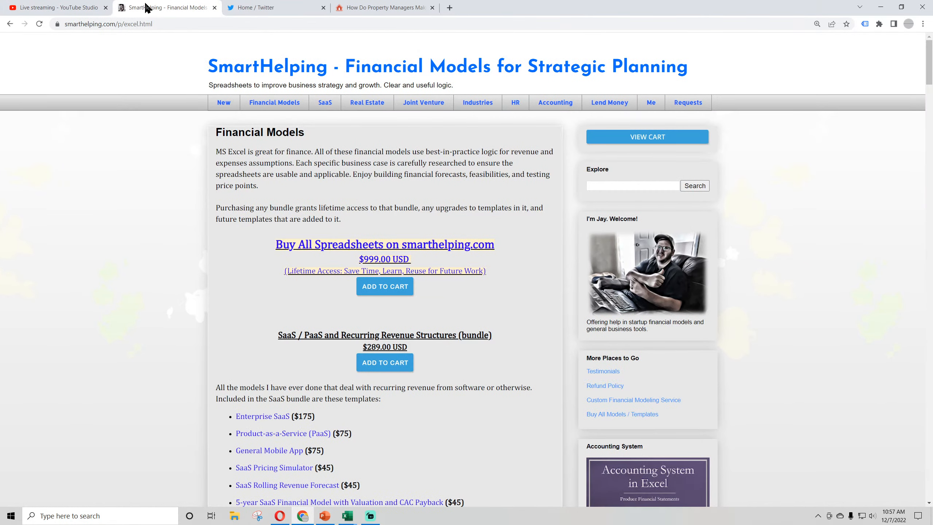
click(325, 103)
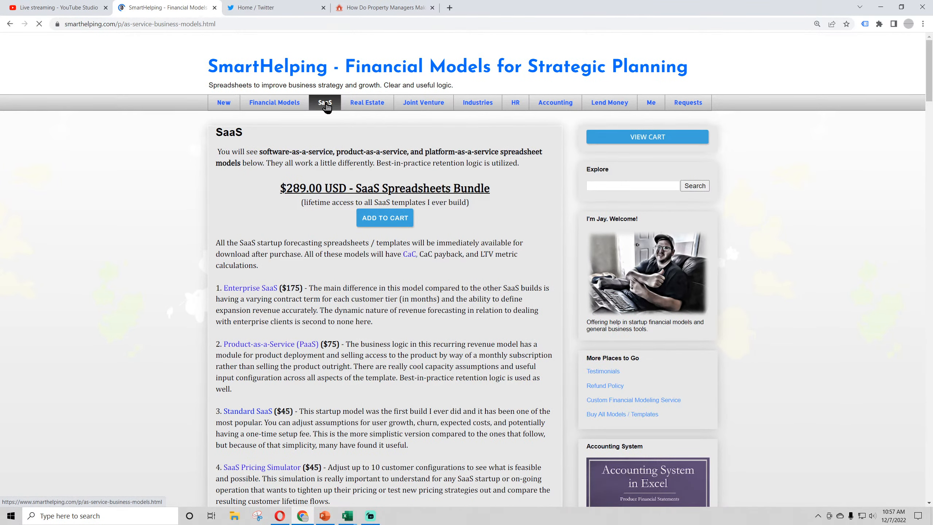
click(358, 108)
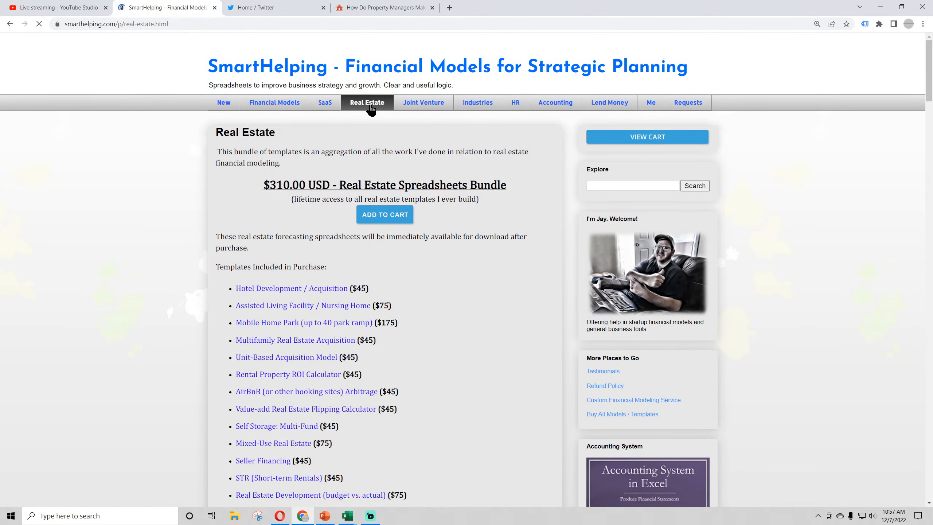
click(477, 109)
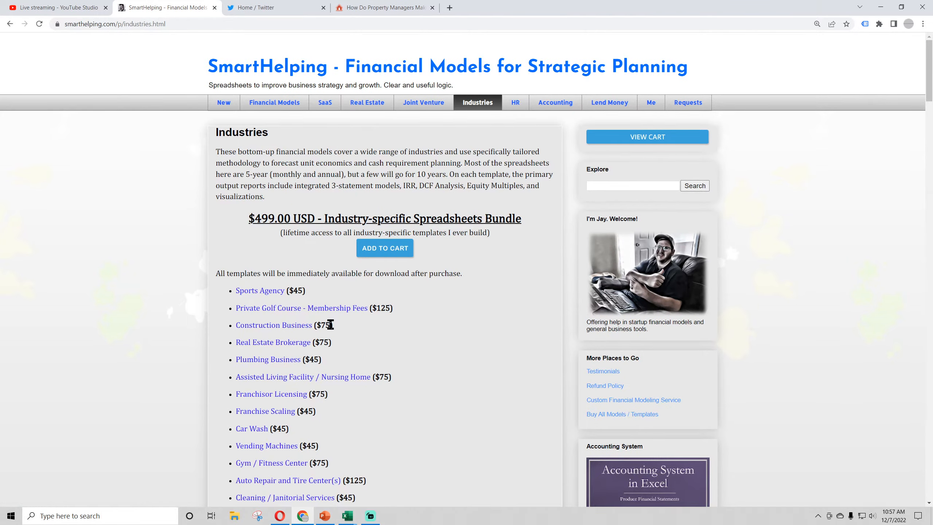
Open the Service Businesses template bundle page and review the financial models it includes
scroll(487, 252, down, 20)
scroll(489, 267, down, 10)
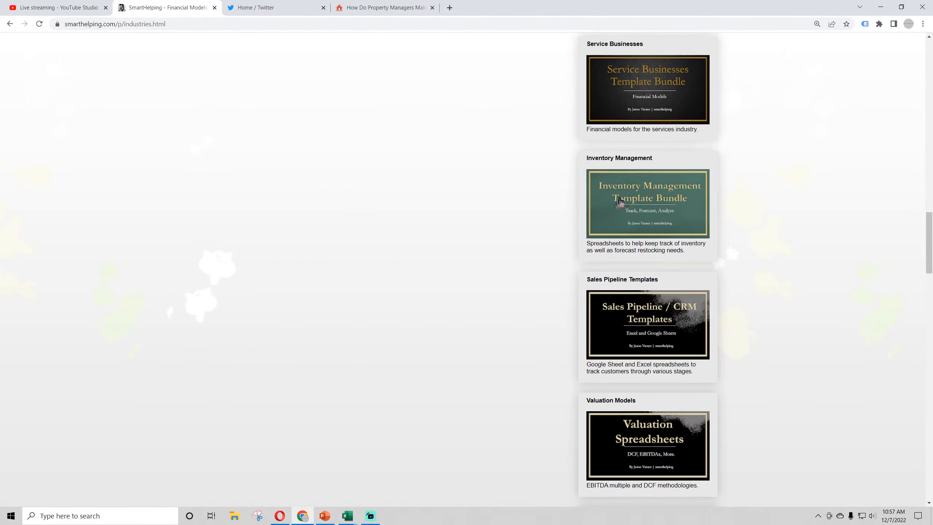
click(658, 96)
scroll(402, 277, down, 3)
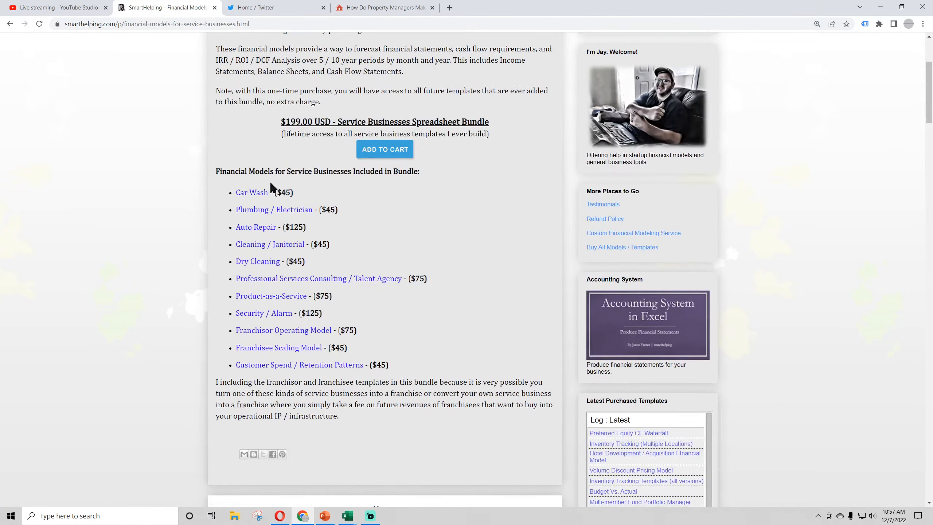
scroll(277, 324, up, 3)
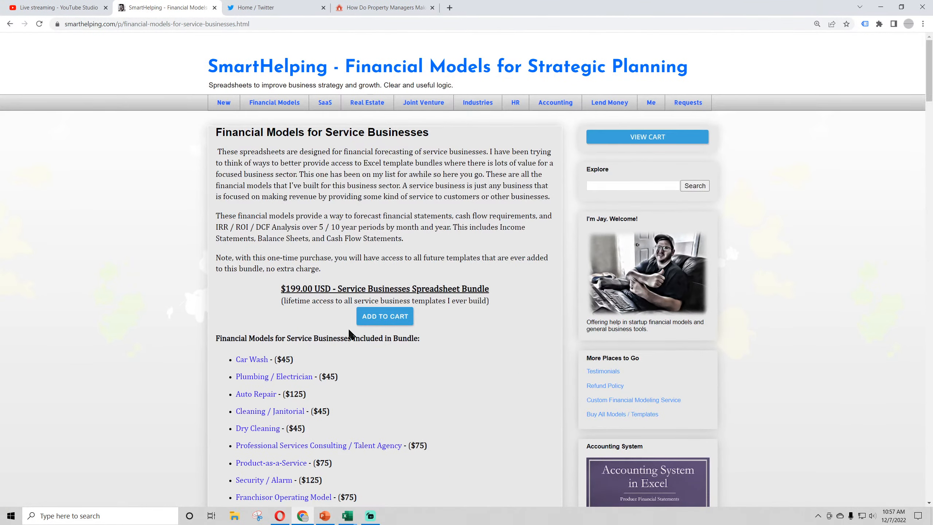
Open the site's Financial Models page and examine the offer to buy all spreadsheets
click(277, 106)
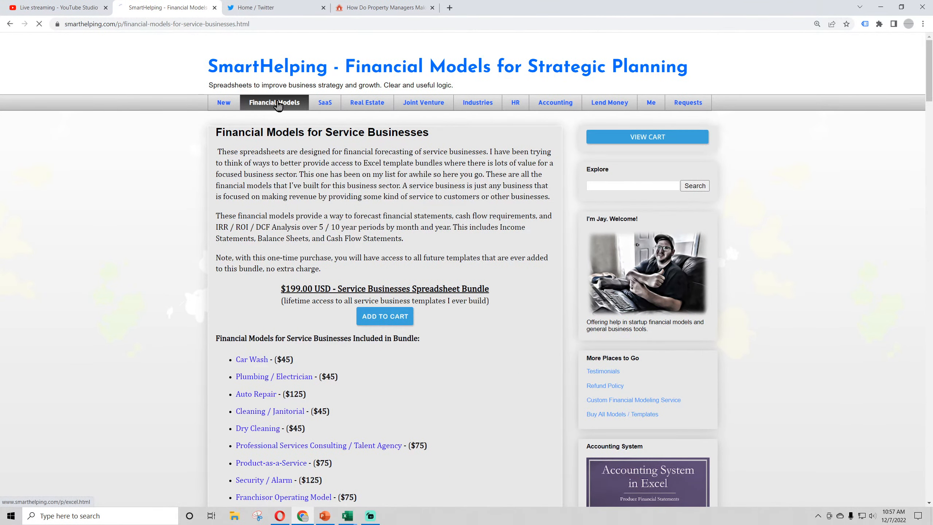
drag(275, 246, 387, 260)
click(383, 260)
click(380, 260)
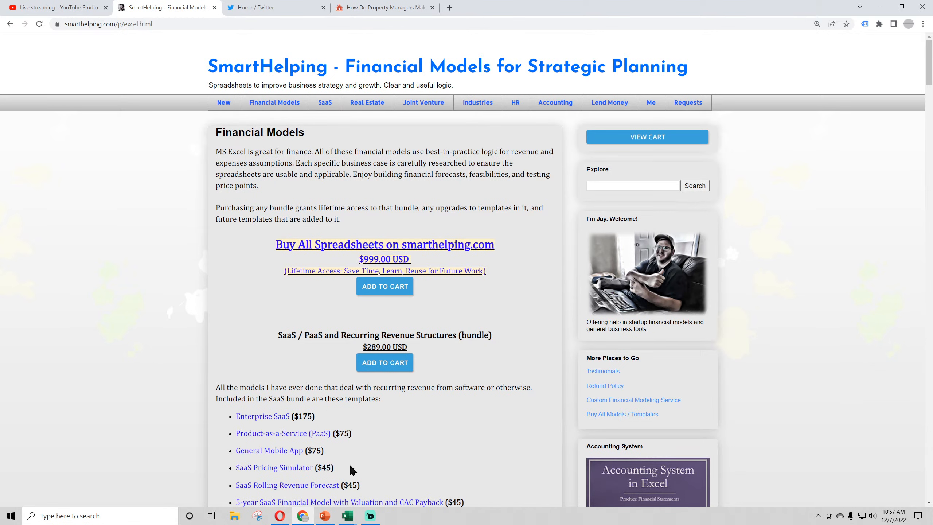
Switch back to Excel and look over the Revenue Assumptions sheet, including the empty range E16:K39 beside the revenue configuration
mouse_move(353, 516)
click(307, 489)
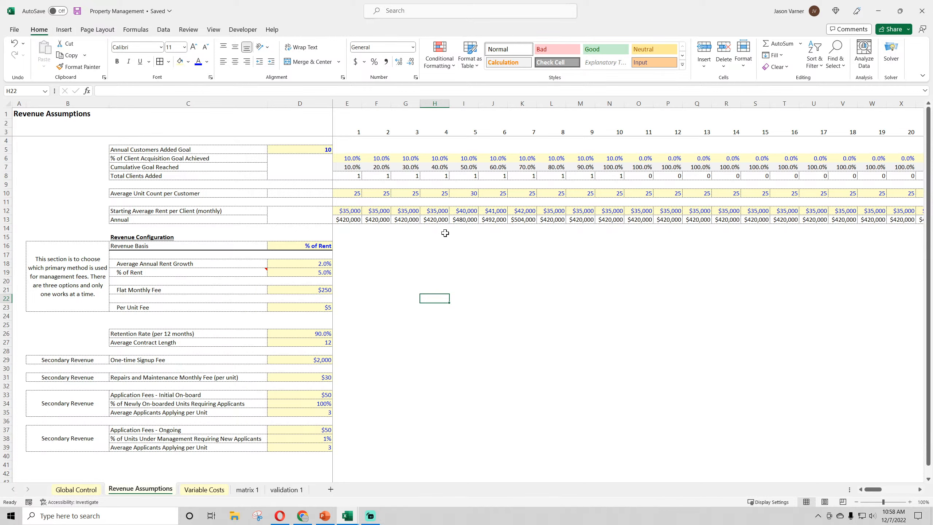
mouse_move(343, 249)
mouse_down()
mouse_move(445, 324)
mouse_move(501, 443)
mouse_up()
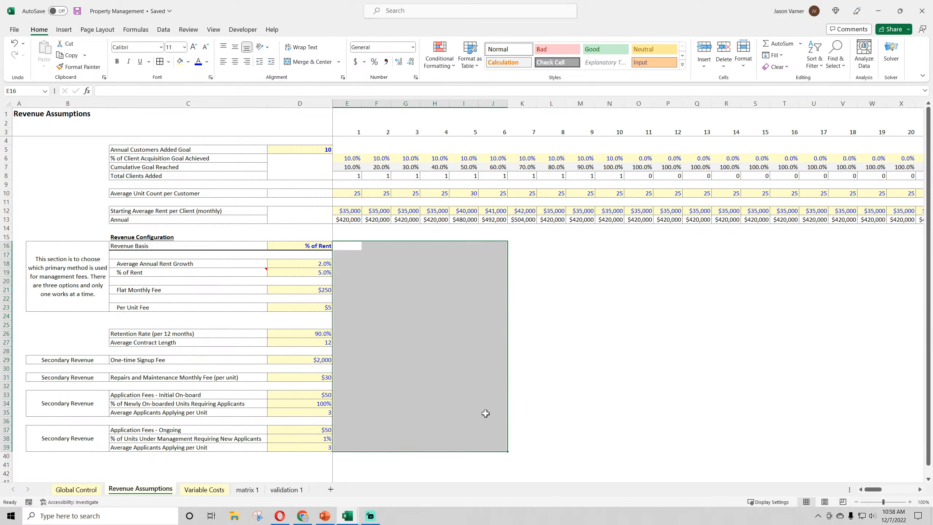
drag(349, 246, 509, 449)
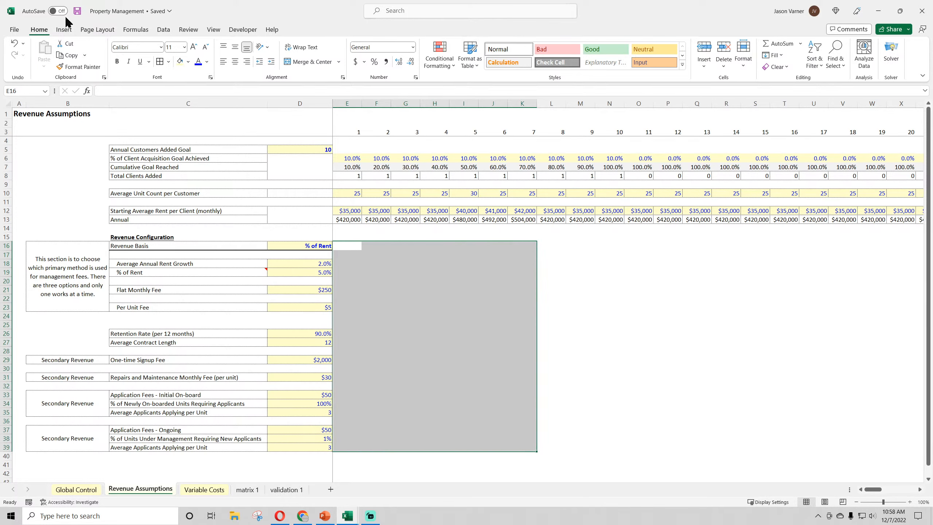
click(451, 332)
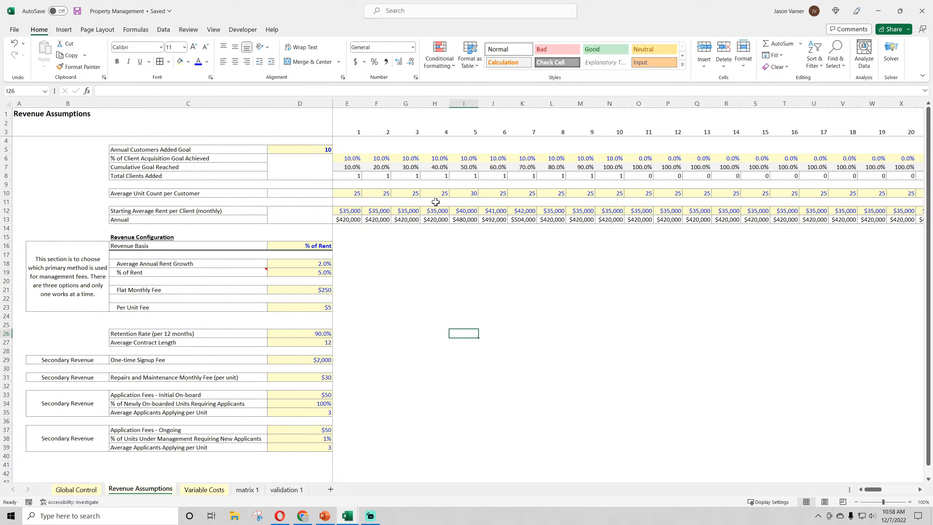
click(19, 115)
click(436, 376)
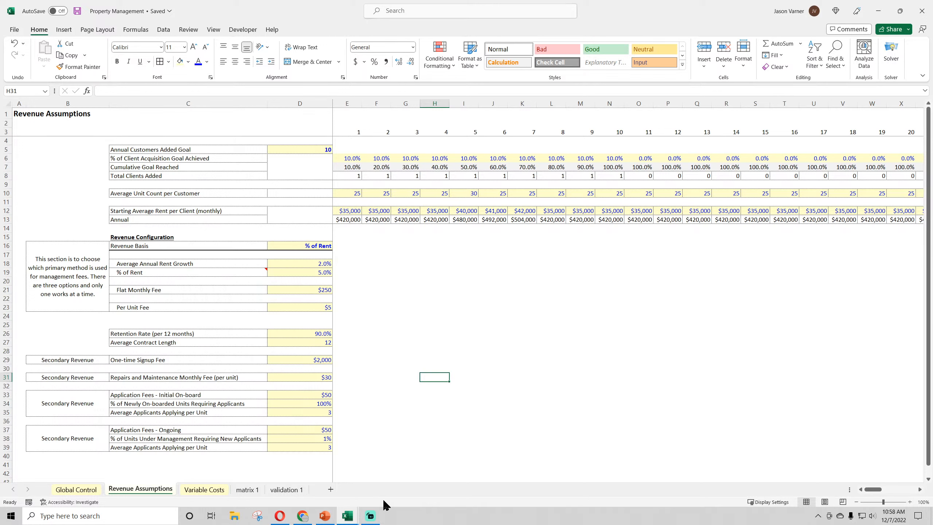
mouse_move(371, 520)
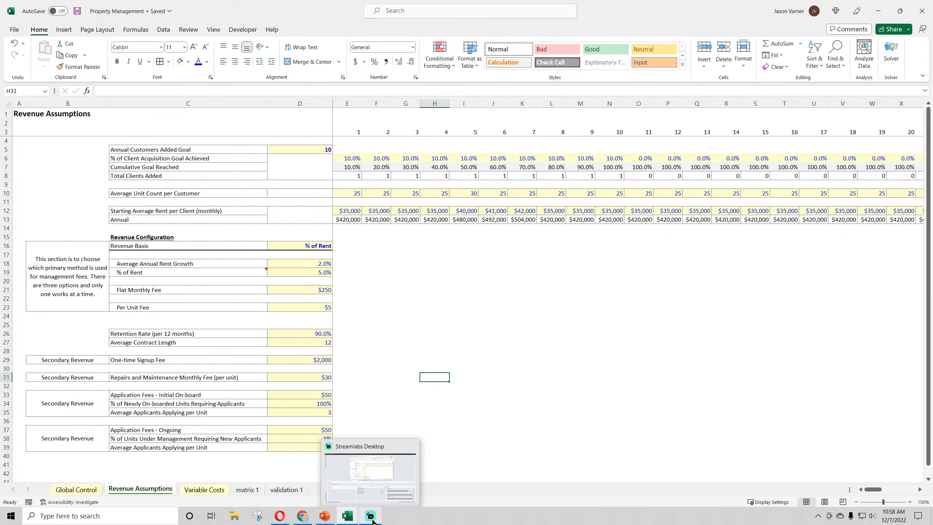